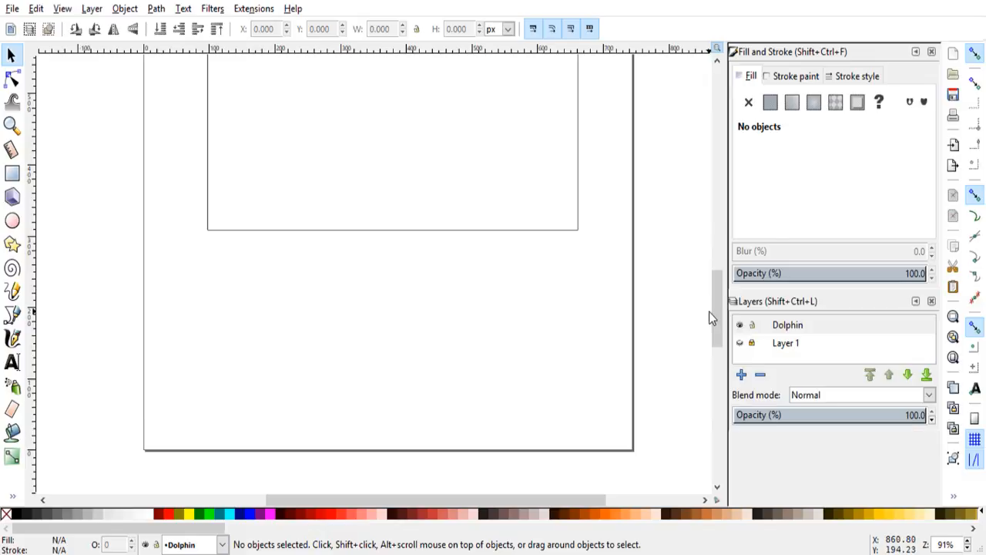
Step: Lock the Dolphin layer and delete Layer 1, which holds the sunset photo
drag(718, 332, 720, 300)
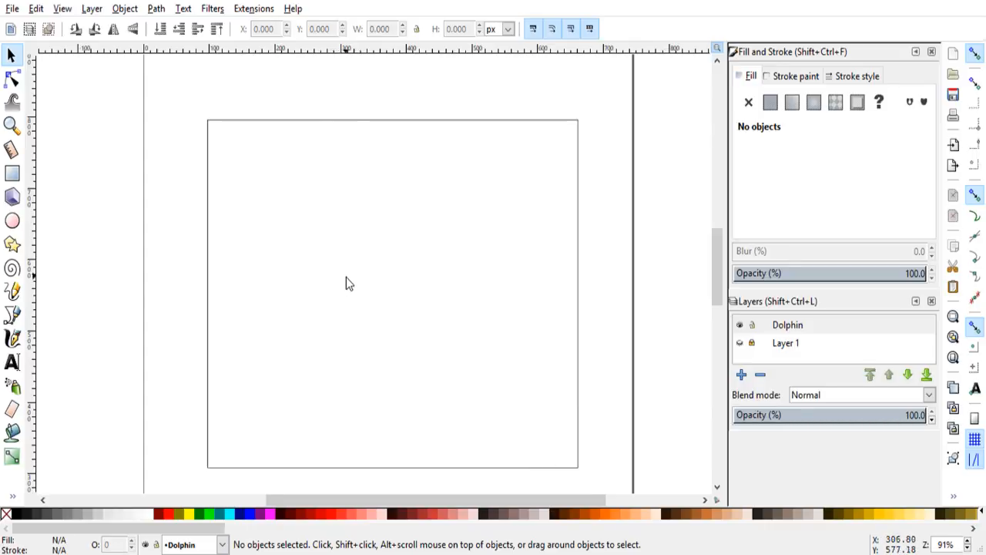
scroll(346, 276, down, 4)
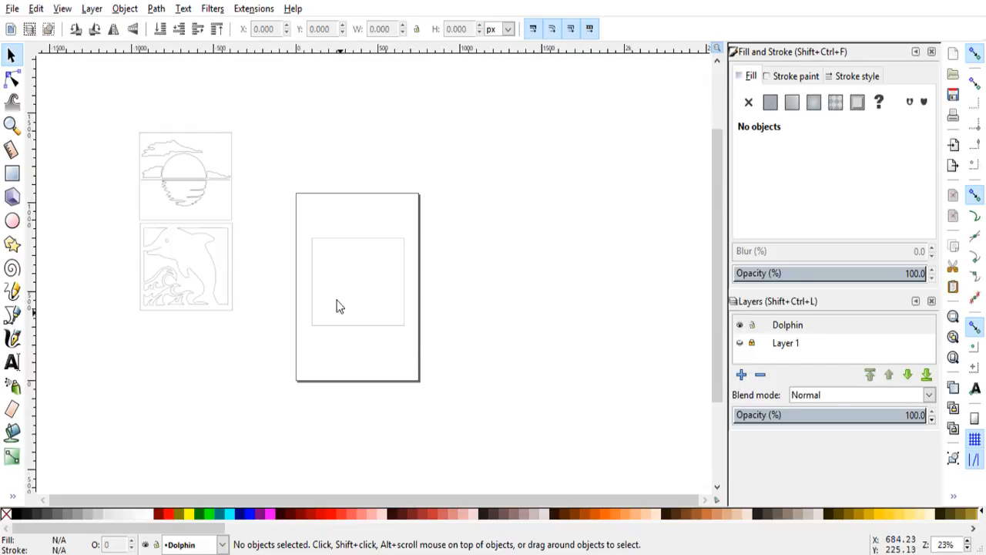
scroll(382, 293, up, 3)
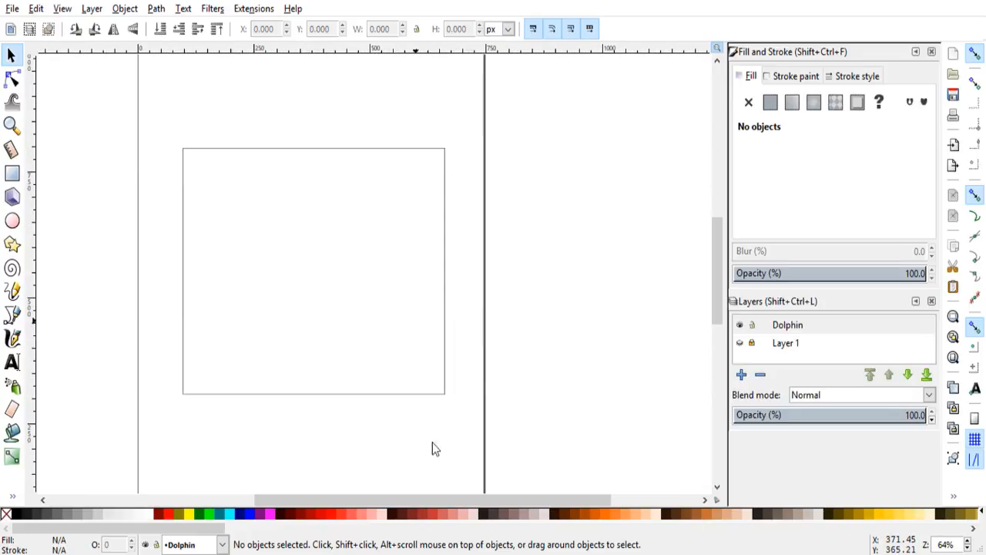
drag(449, 499, 423, 480)
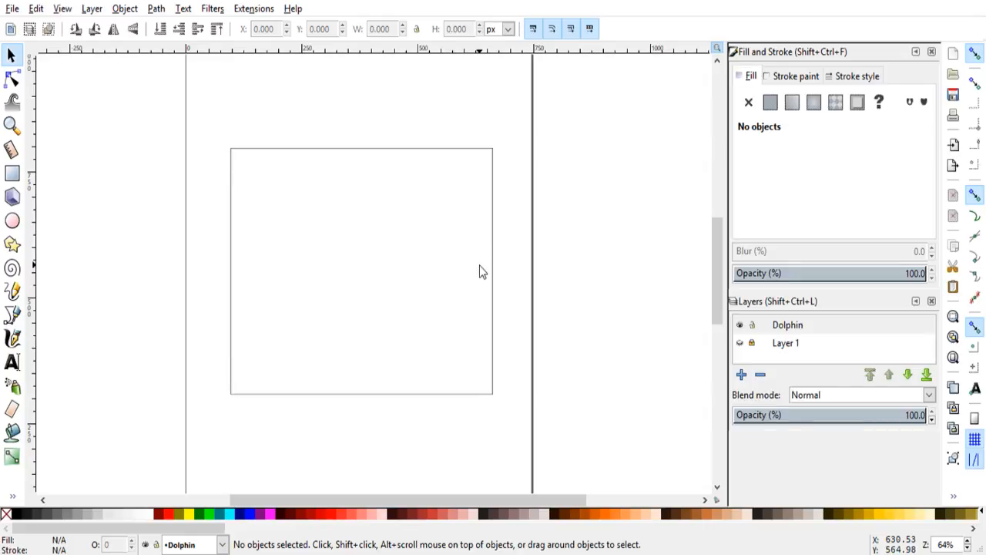
click(753, 326)
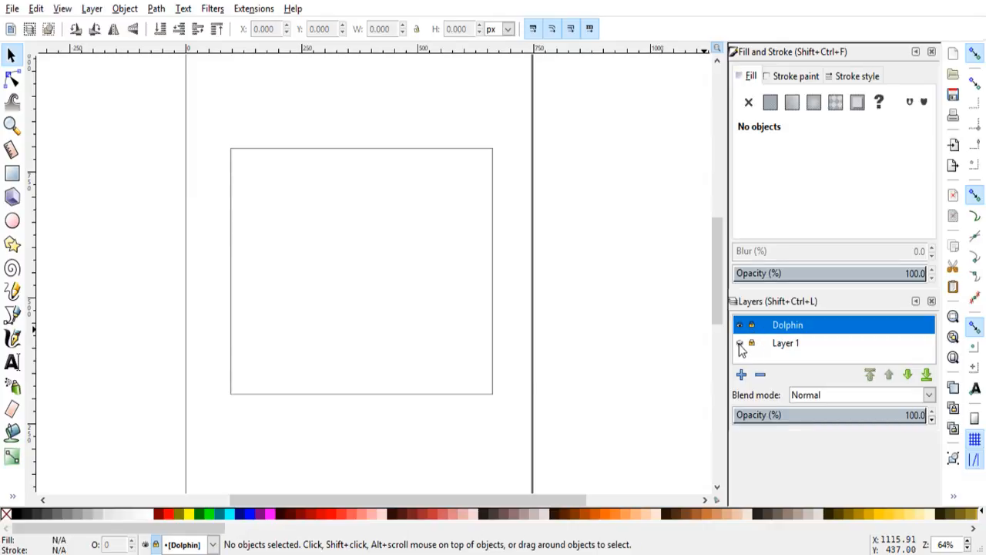
click(740, 343)
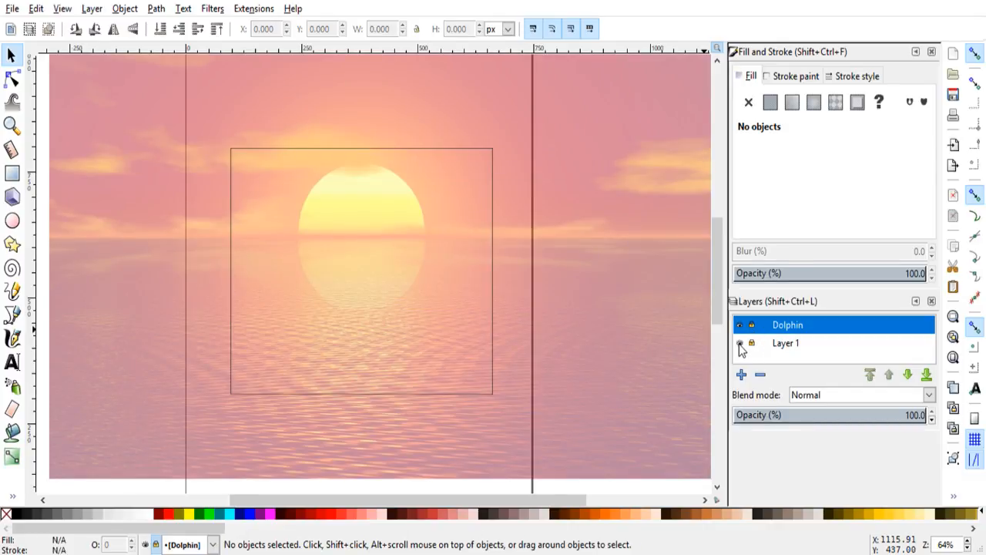
click(739, 343)
click(775, 347)
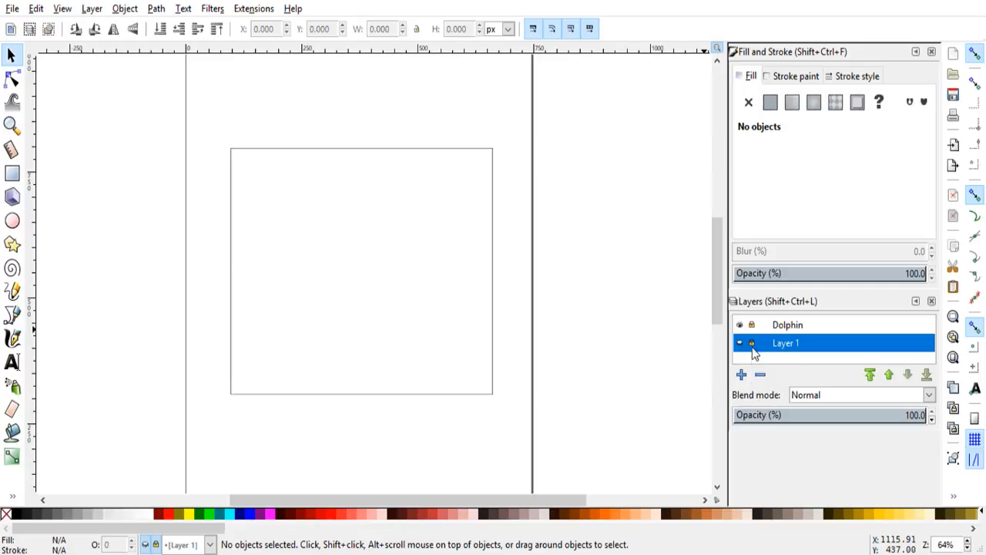
click(761, 375)
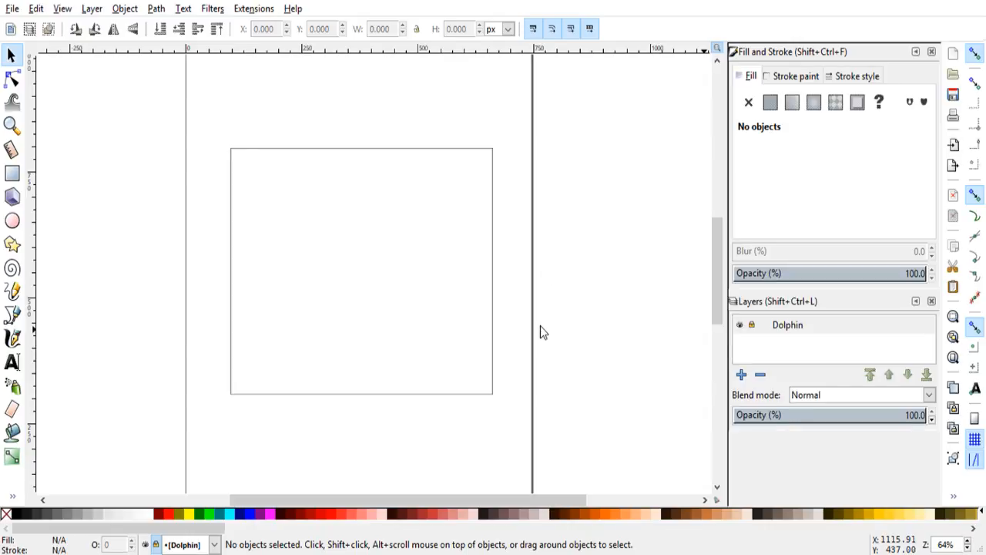
Step: Add a layer named Ship below the Dolphin layer and bring the sailing ship photo into it
click(913, 378)
click(786, 349)
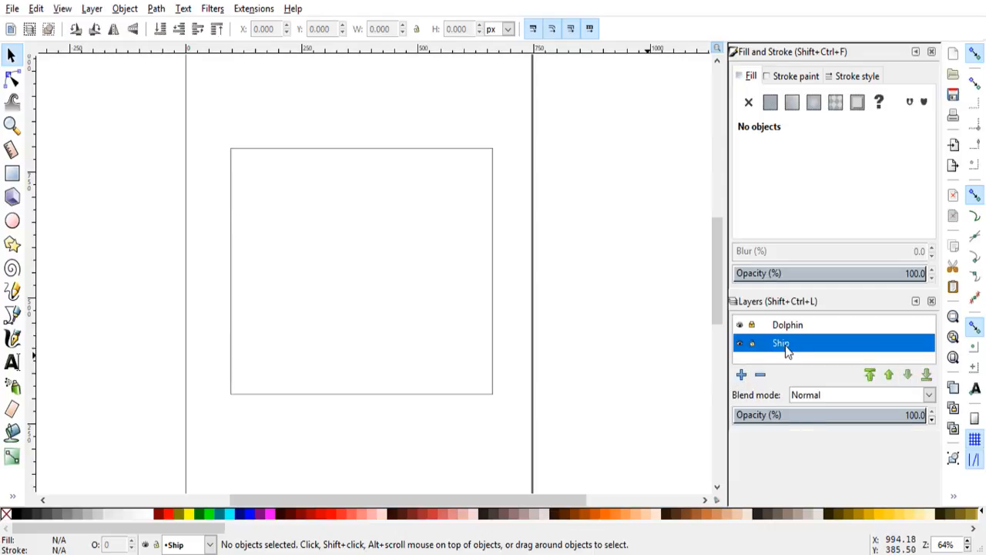
click(14, 9)
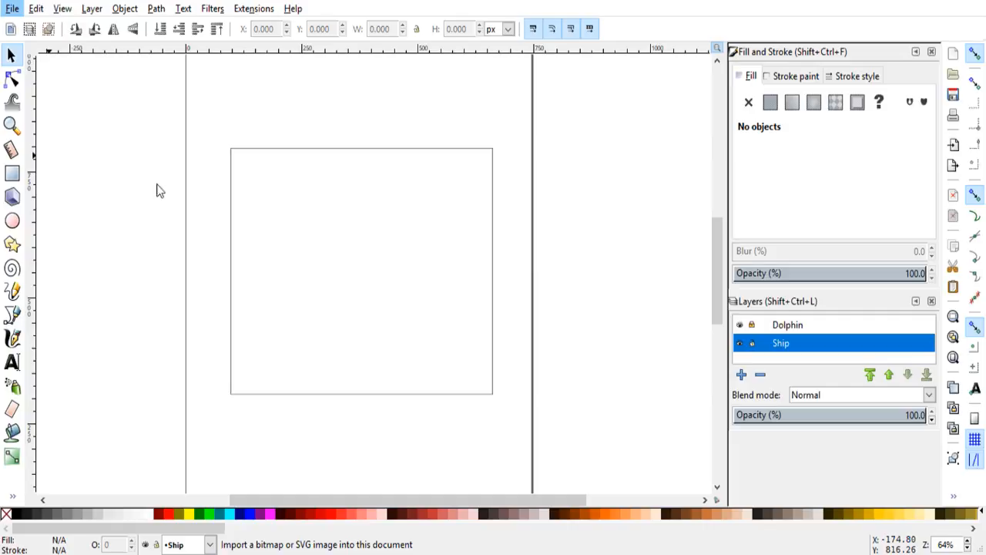
click(350, 237)
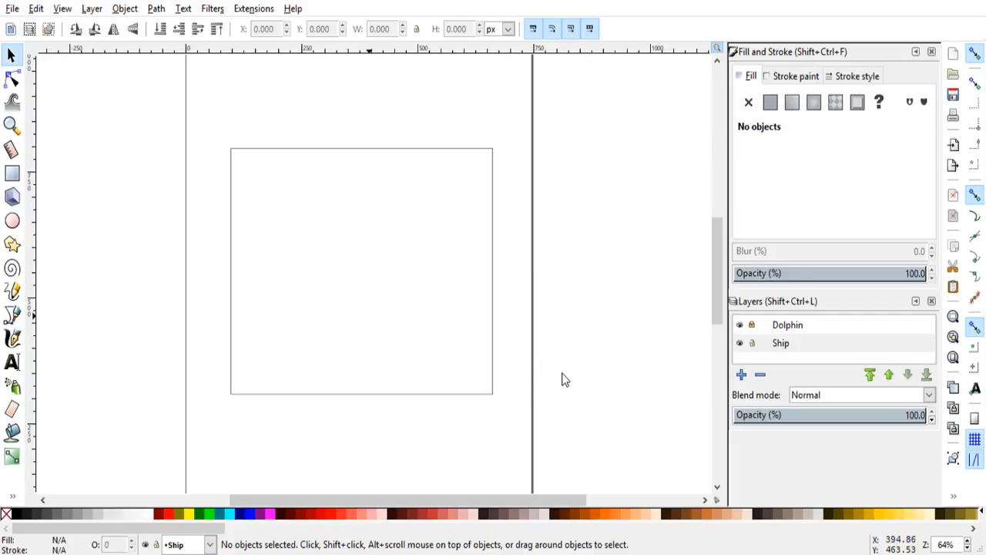
key(ctrl+v)
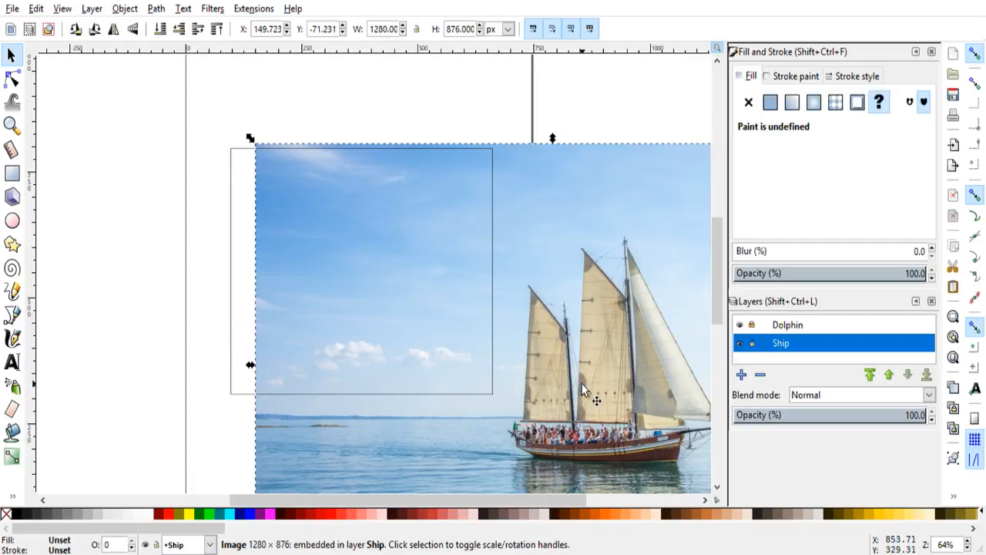
Step: Move the ship photo over the square frame and lower its opacity to about 66.5%
drag(590, 396, 348, 275)
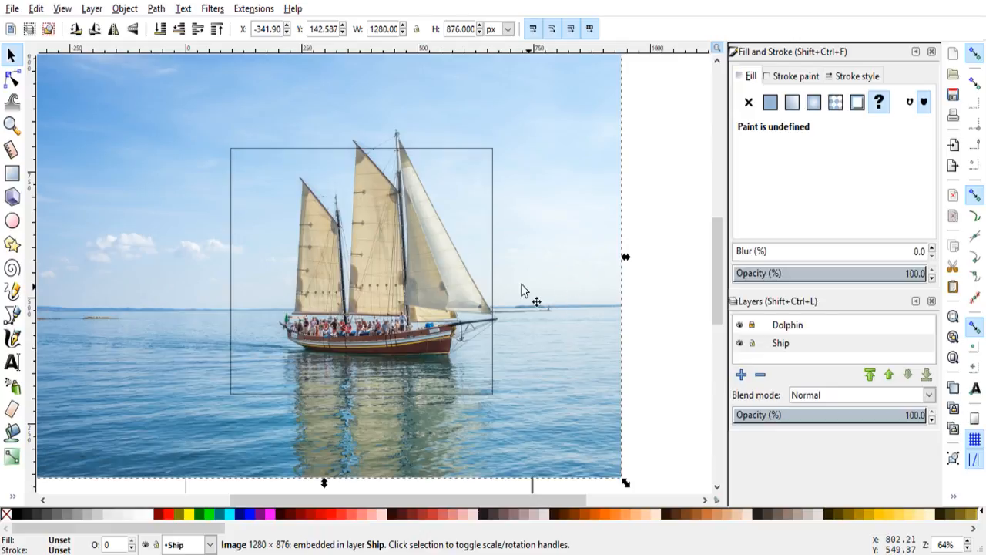
click(866, 276)
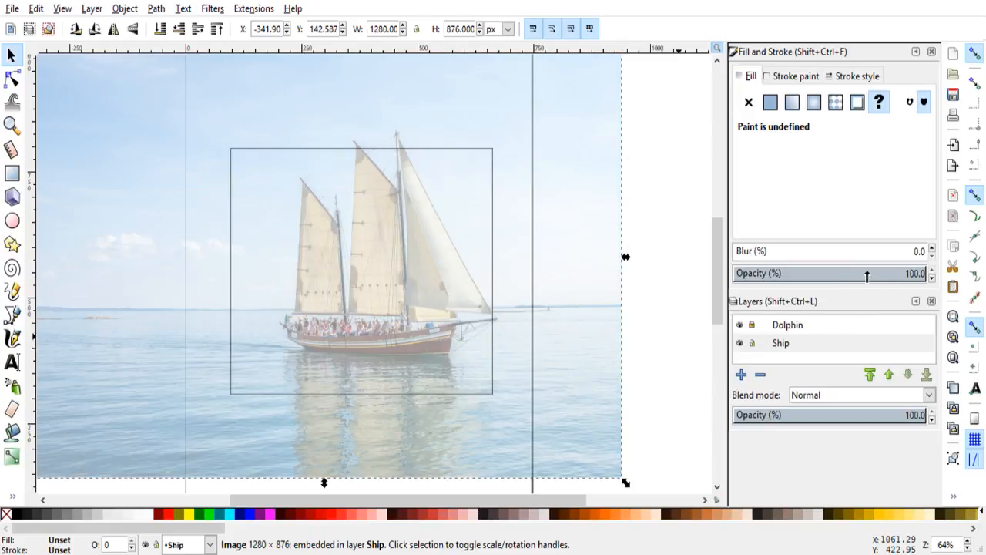
mouse_move(865, 275)
mouse_down()
mouse_move(843, 276)
mouse_move(856, 273)
mouse_up()
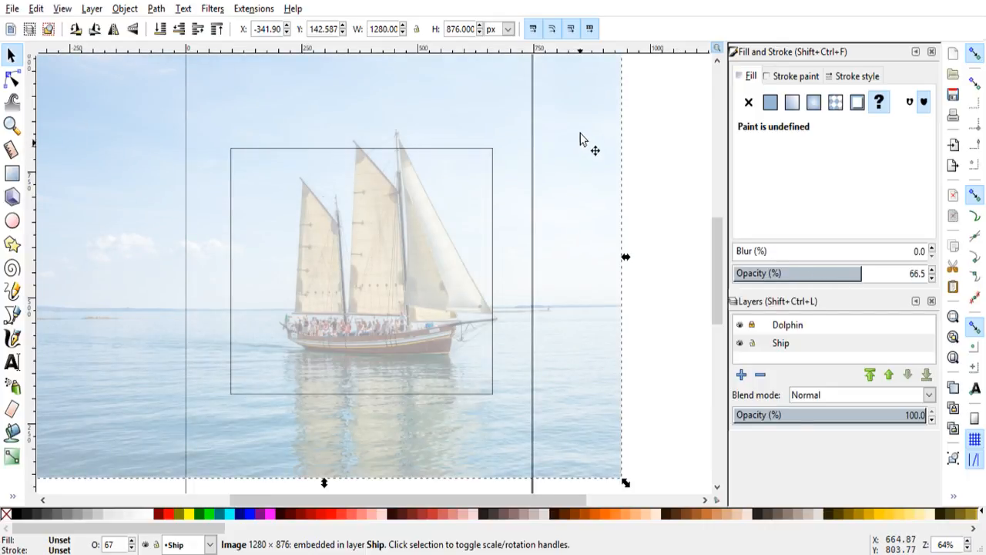
Step: Scale the ship photo proportionally to about 1064 × 728 px and position it so the whole ship sits inside the square frame
drag(586, 106, 564, 128)
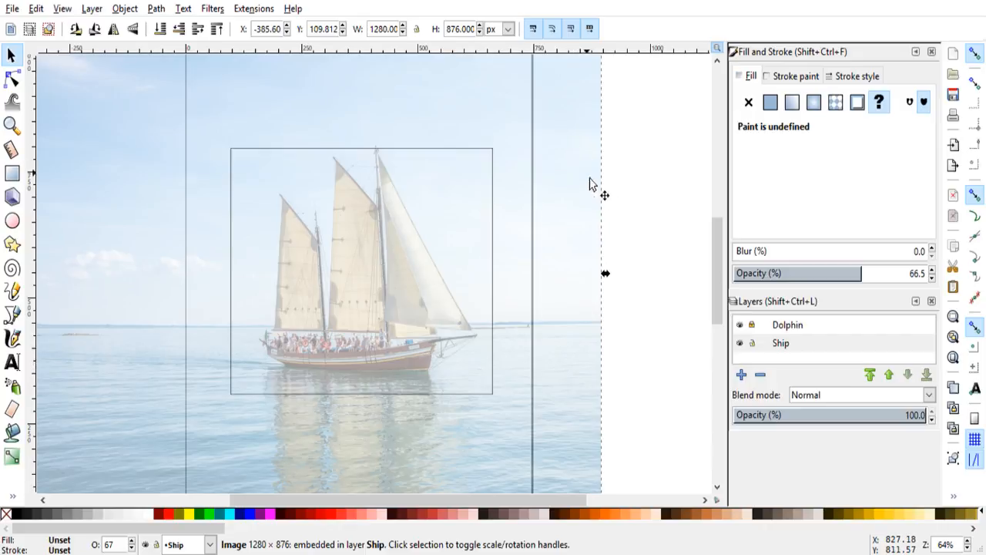
scroll(614, 196, down, 1)
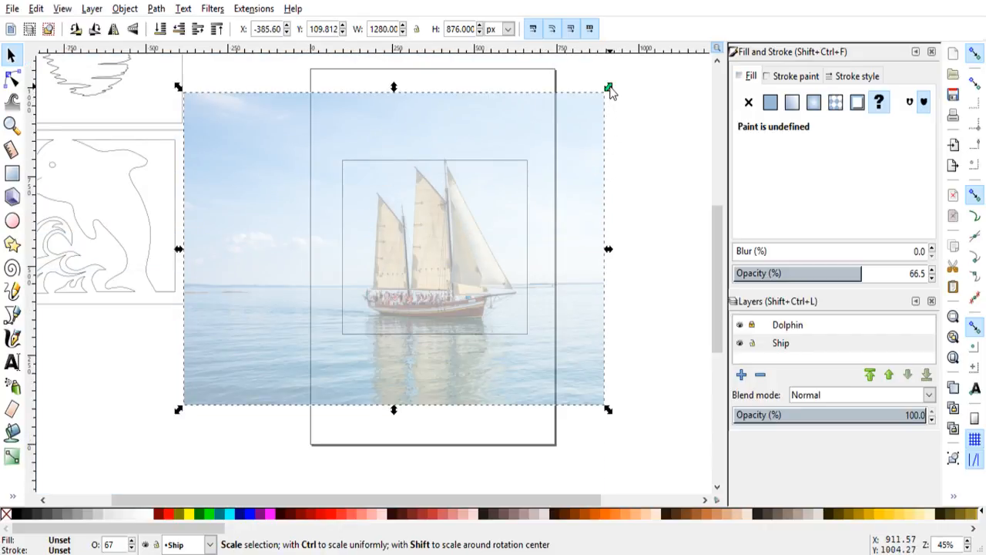
key(ctrl)
drag(609, 91, 506, 168)
mouse_move(425, 281)
mouse_down()
mouse_move(440, 267)
mouse_move(429, 269)
mouse_up()
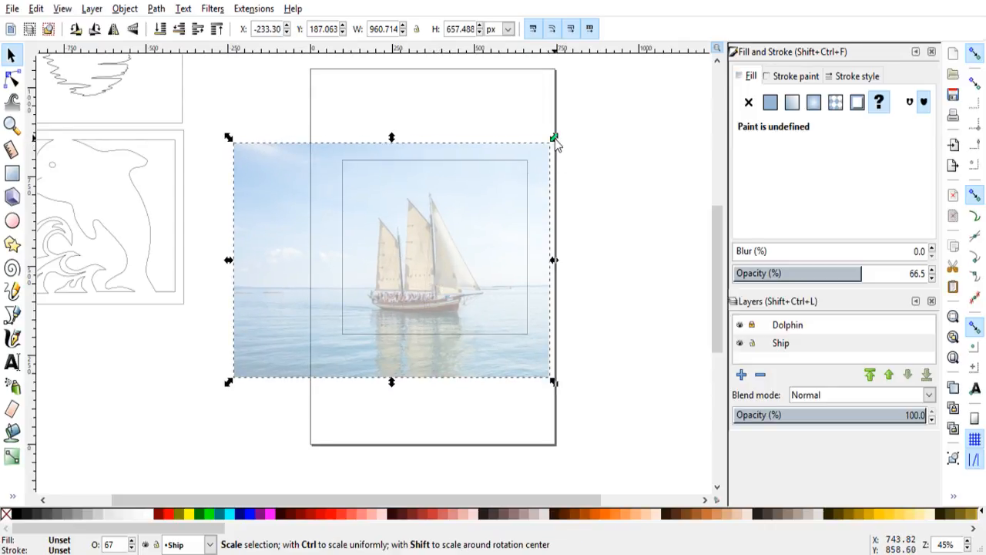
drag(555, 139, 600, 121)
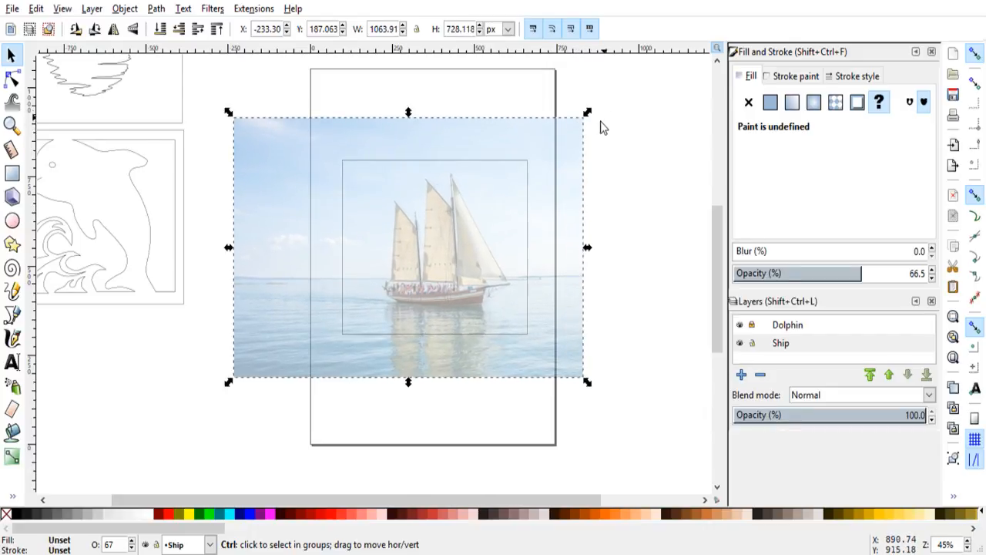
drag(473, 265, 467, 269)
click(647, 319)
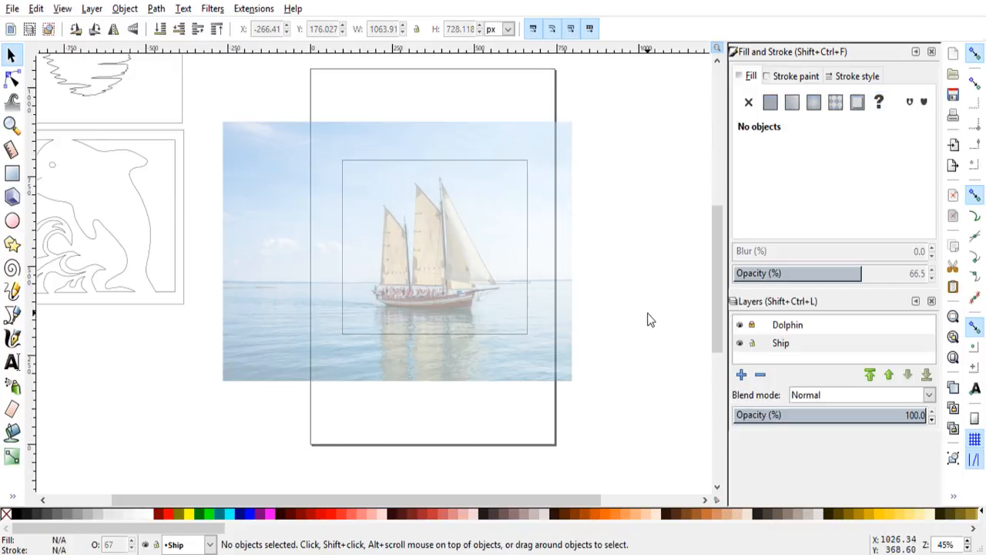
Step: Lock the Ship layer and unlock the Dolphin layer
click(753, 345)
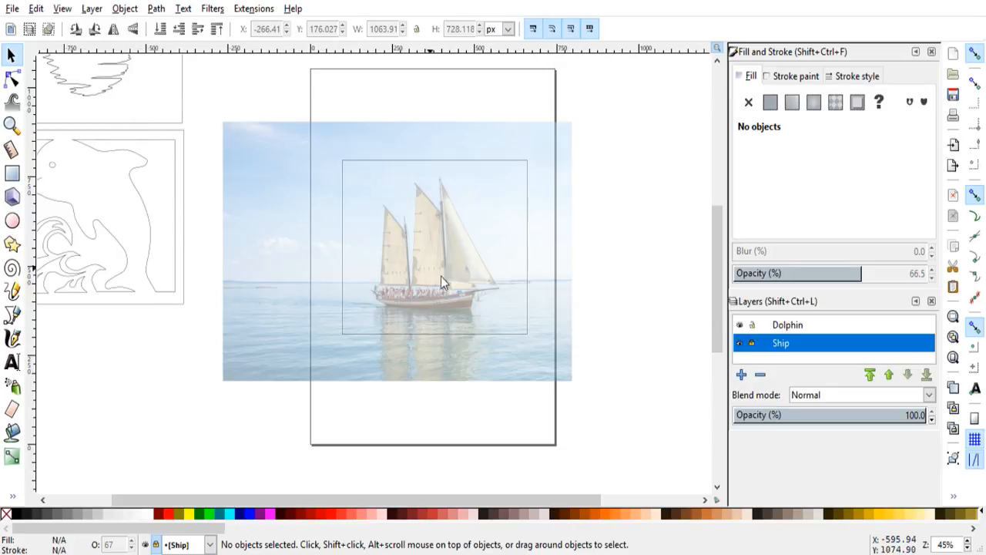
scroll(492, 316, up, 3)
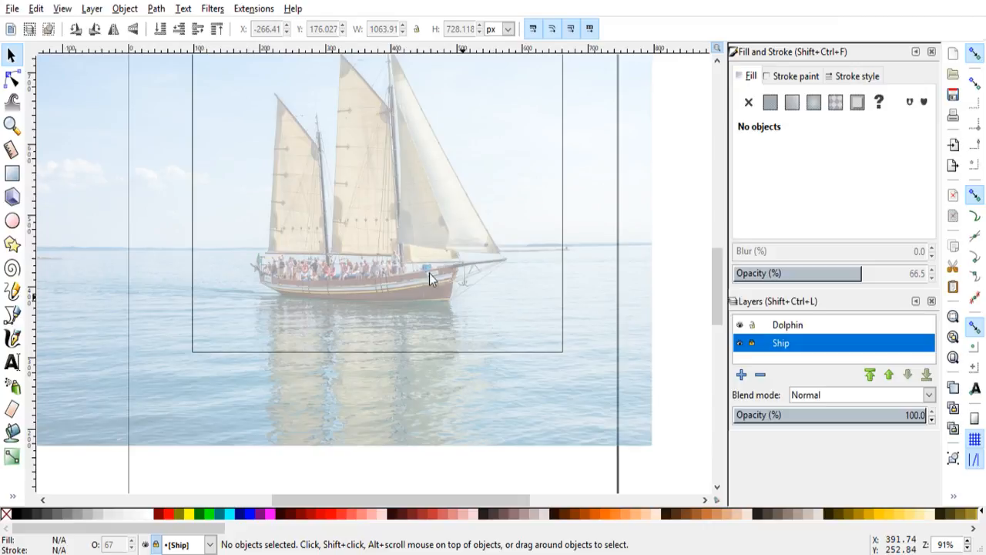
drag(713, 298, 711, 262)
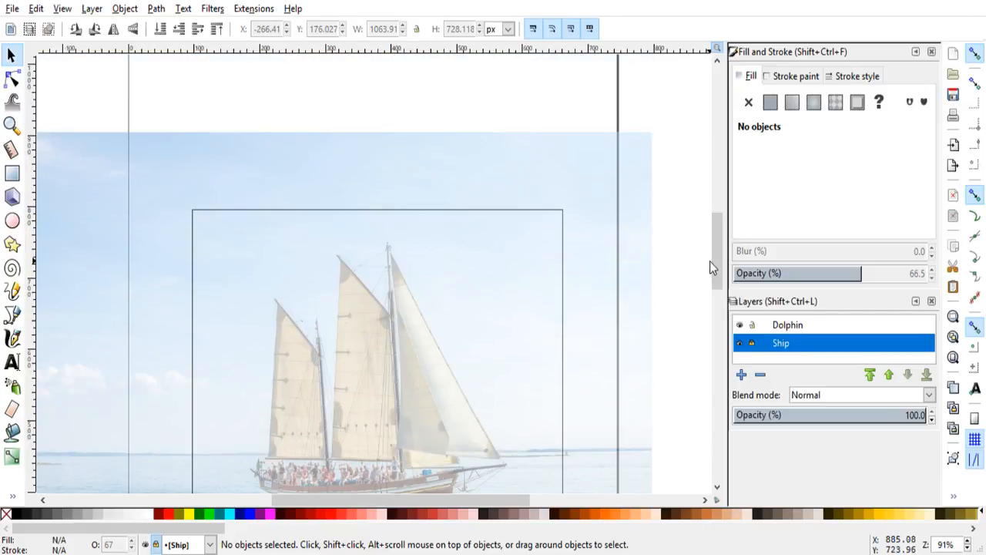
scroll(710, 261, down, 2)
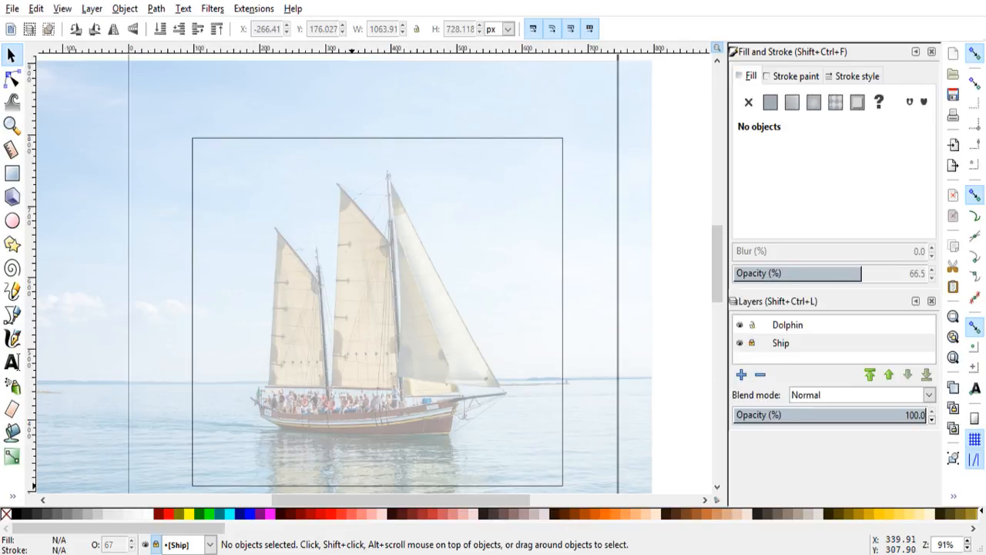
click(780, 343)
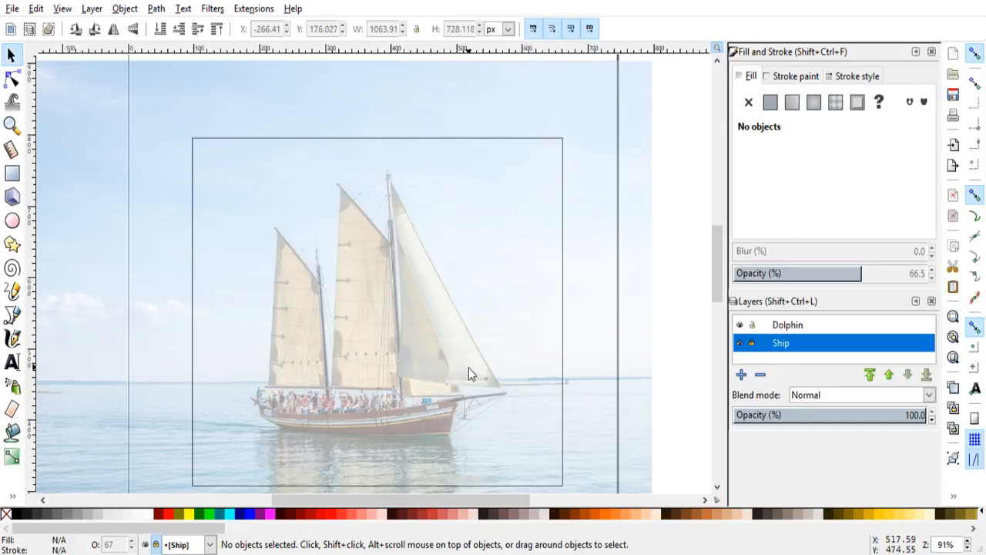
Step: Make the unlocked Dolphin layer current for tracing the ship's hull with the Bezier pen in straight-line mode
scroll(718, 289, down, 1)
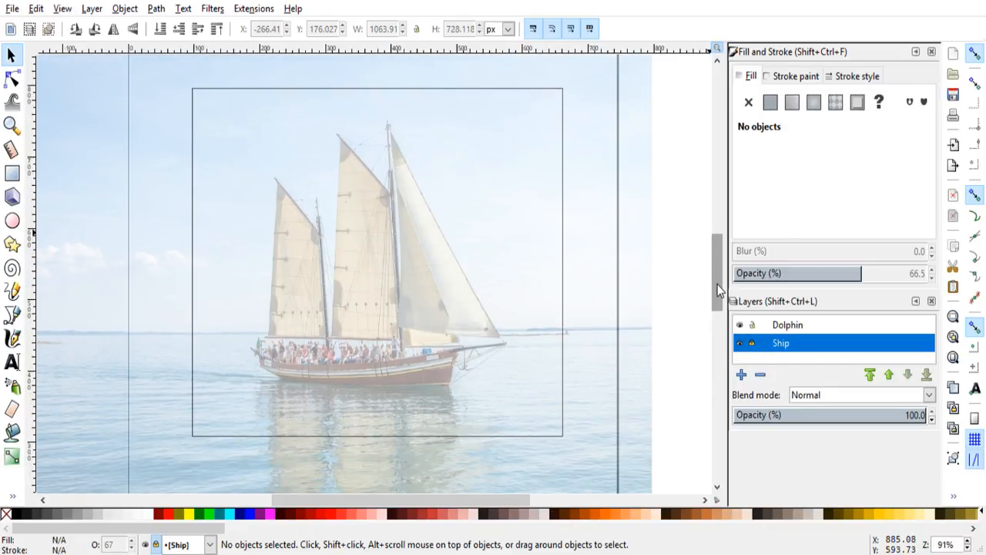
ctrl+scroll(369, 303, up, 2)
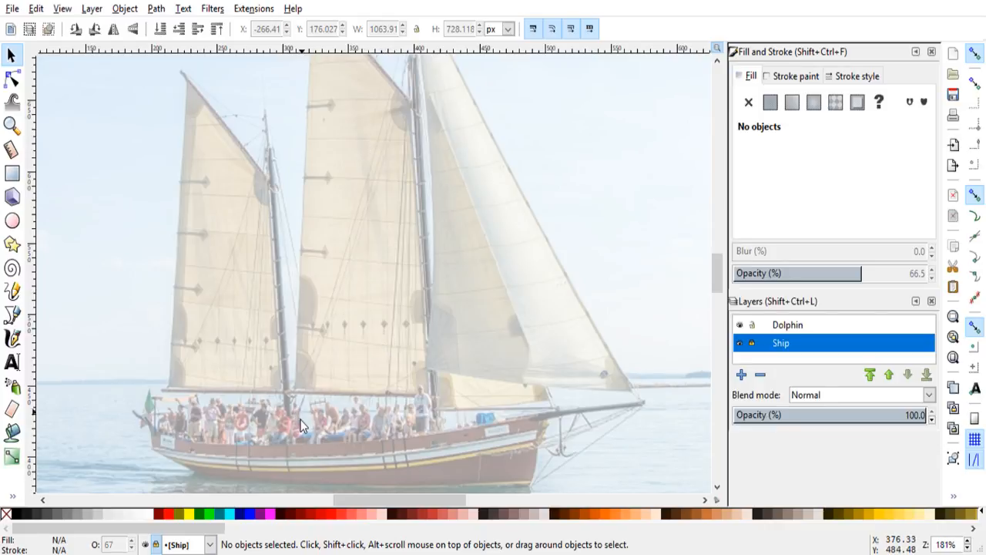
scroll(301, 429, up, 2)
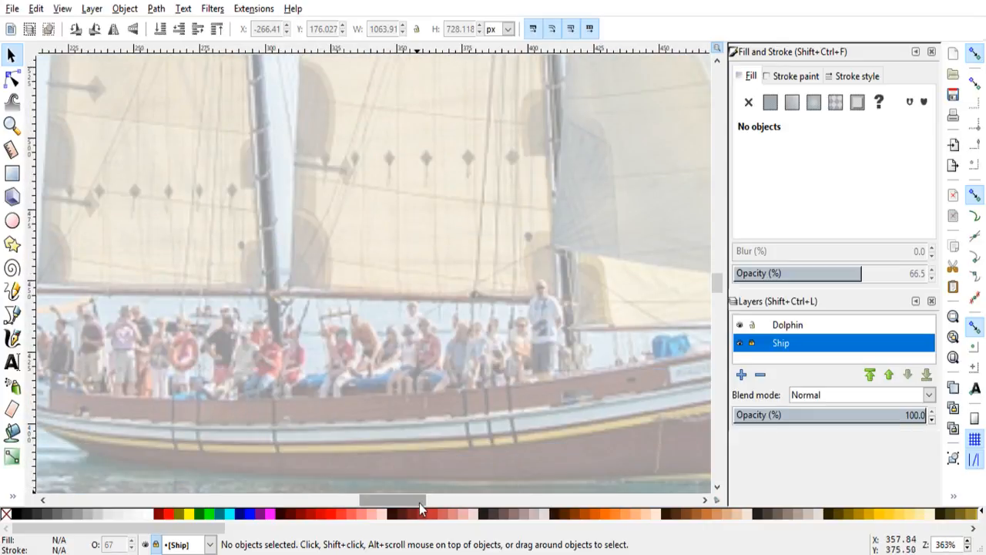
drag(419, 503, 394, 496)
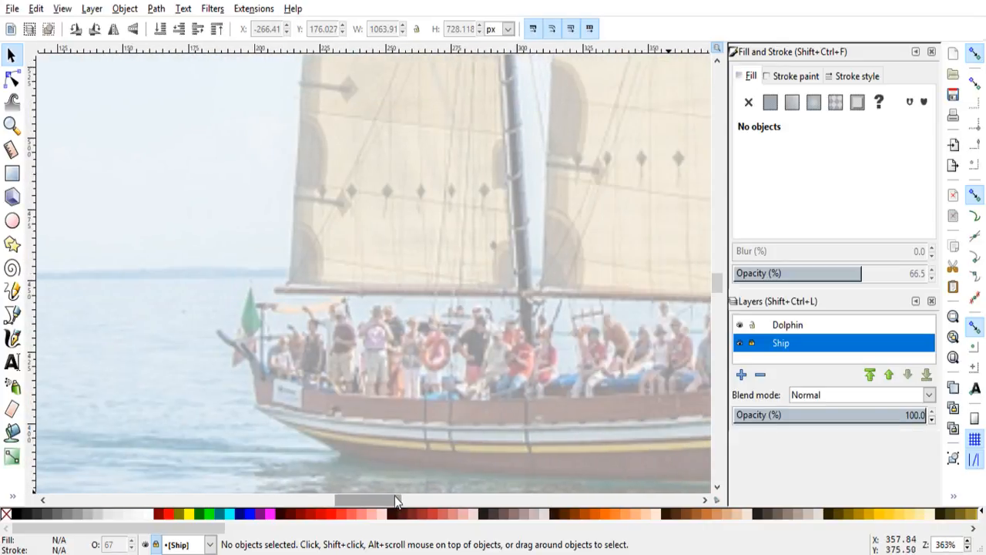
click(11, 314)
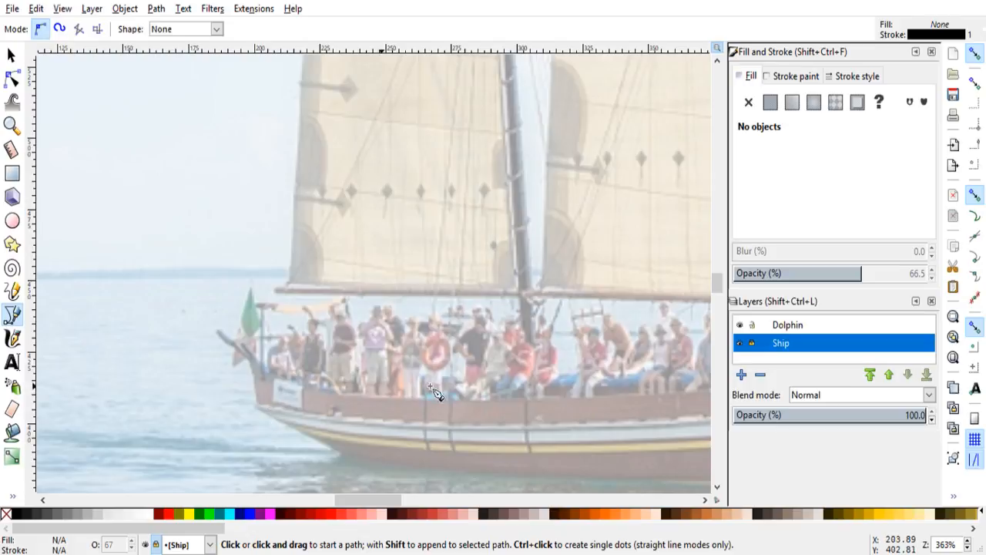
click(254, 371)
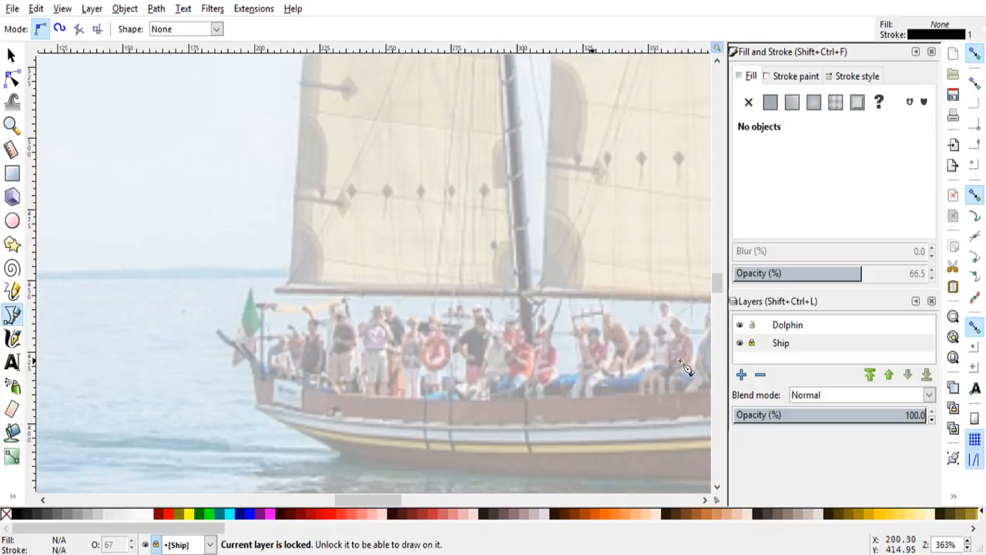
click(786, 327)
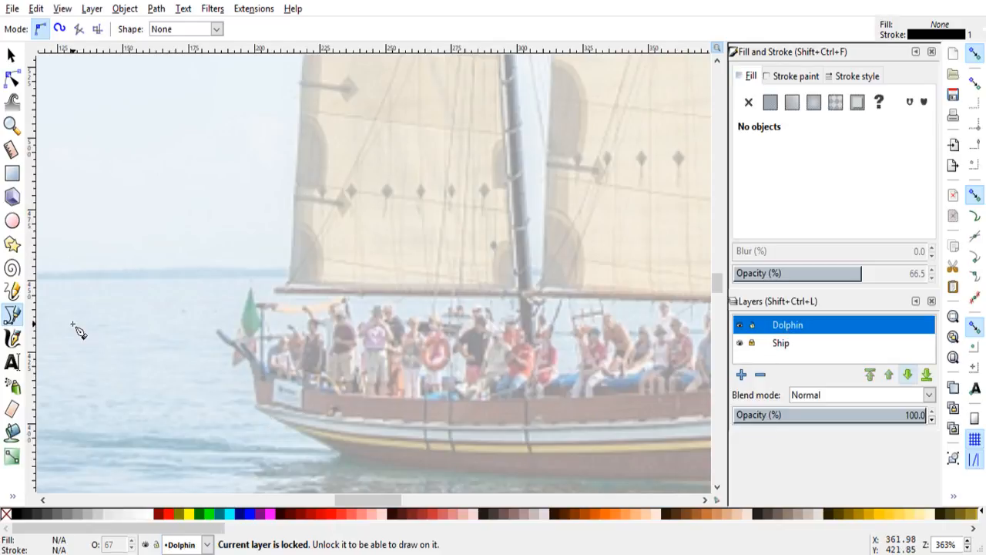
Step: Start the hull outline at the top of the stern, following the stern and underside and adding a first pointed wave notch
click(253, 371)
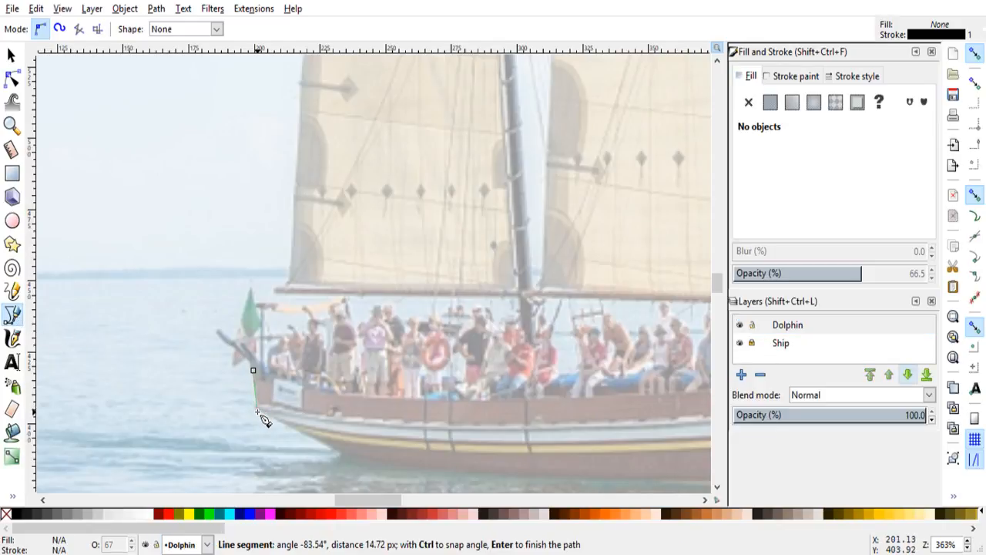
click(258, 410)
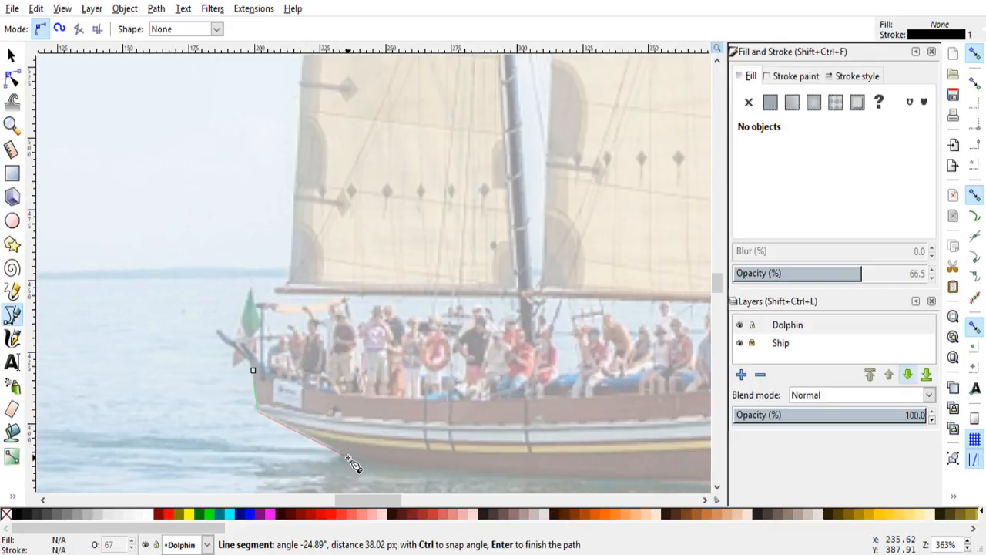
click(347, 458)
mouse_move(373, 505)
mouse_down()
mouse_move(396, 502)
mouse_move(369, 500)
mouse_up()
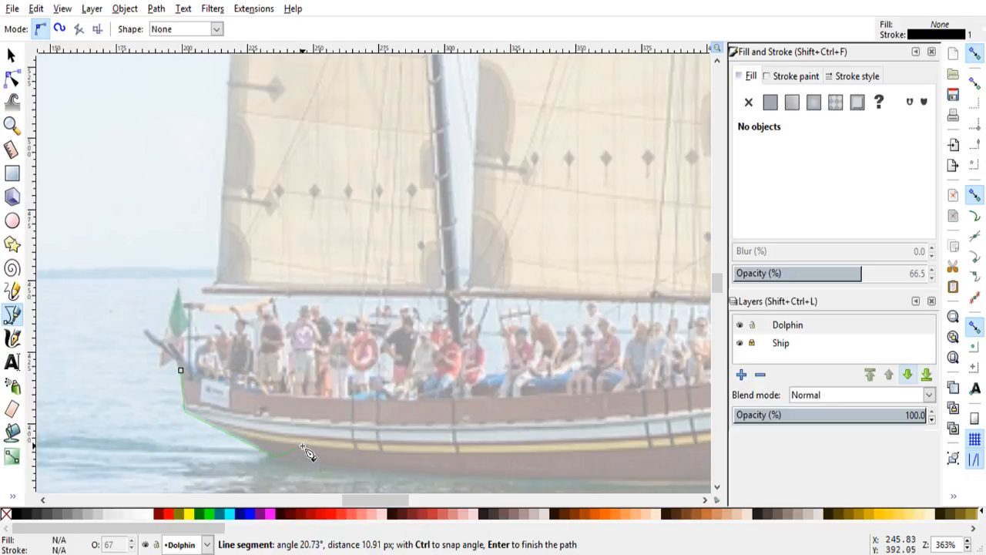
click(330, 440)
click(333, 465)
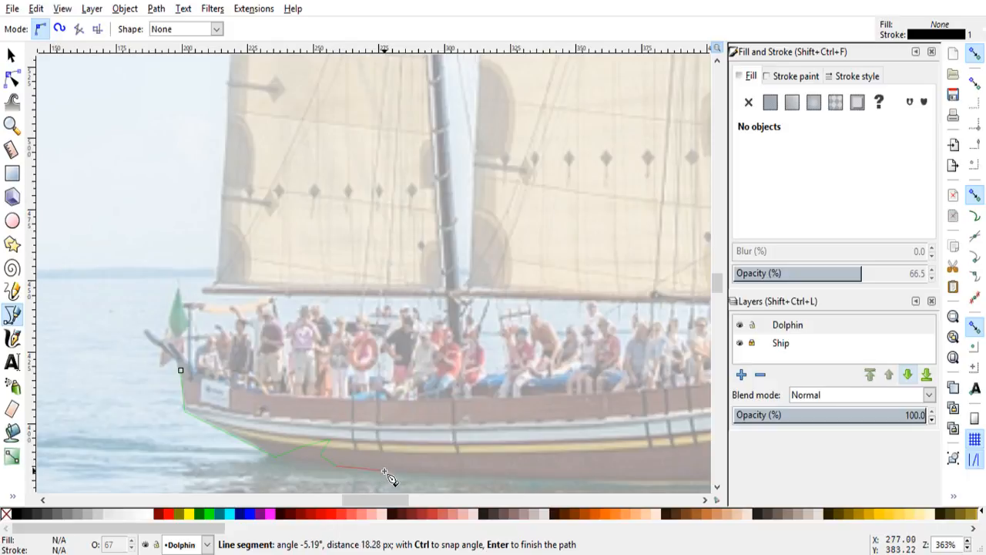
Step: Continue the outline along the waterline and cut a second pointed wave notch into the hull below the rear mast
click(384, 471)
click(410, 472)
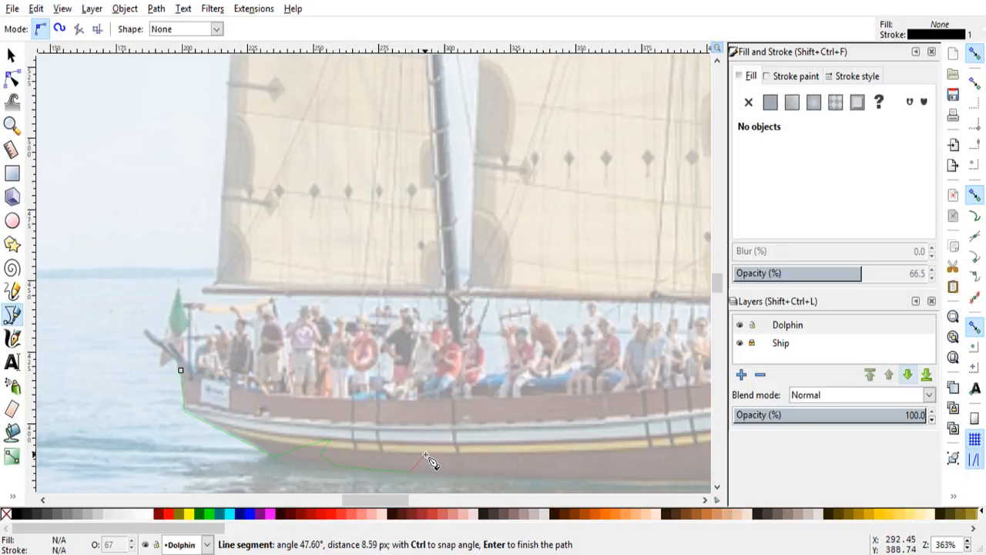
click(456, 441)
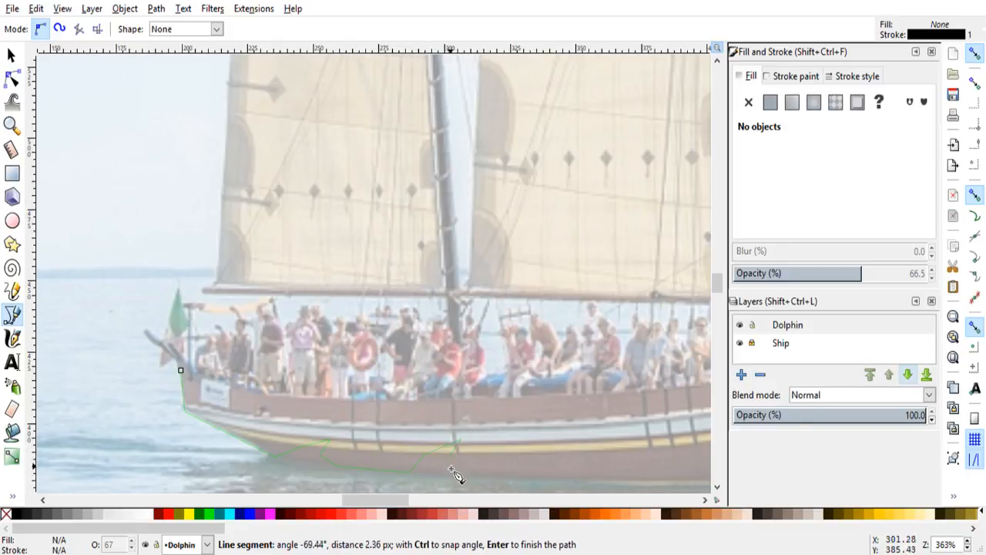
click(472, 481)
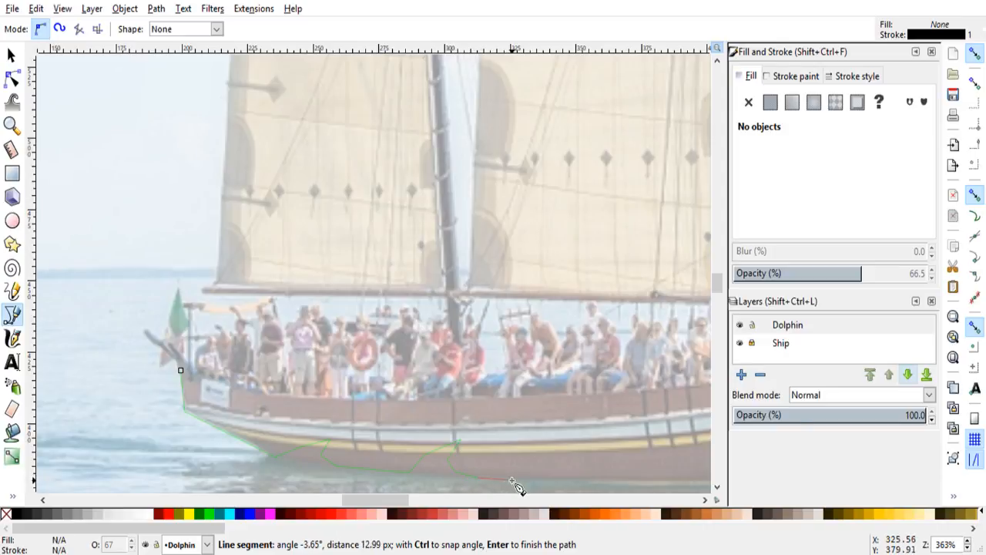
Step: Extend the outline along the waterline to amidships and shape a third wave notch peaking at the yellow stripe
mouse_move(393, 499)
mouse_down()
mouse_move(429, 500)
mouse_move(407, 500)
mouse_up()
drag(716, 282, 717, 302)
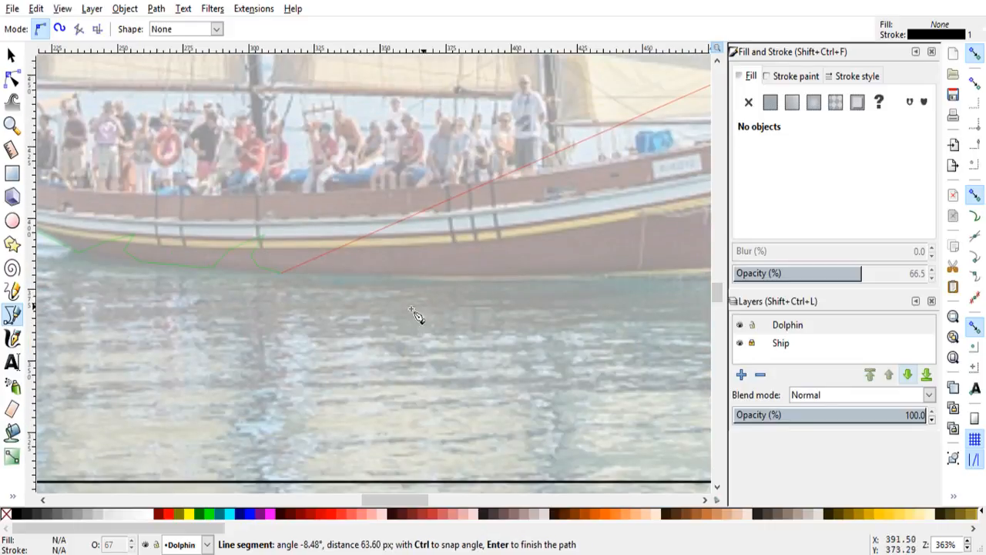
click(346, 274)
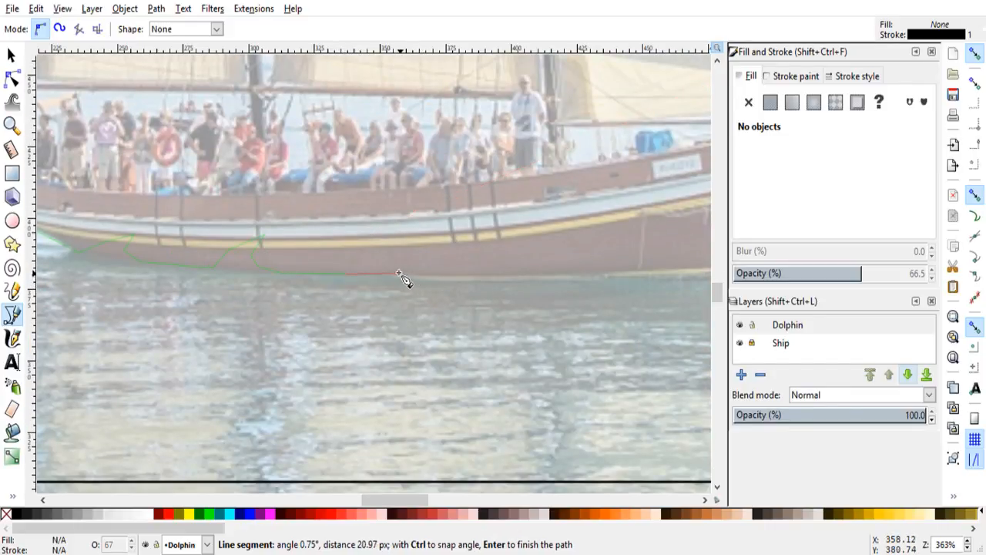
click(395, 273)
click(404, 261)
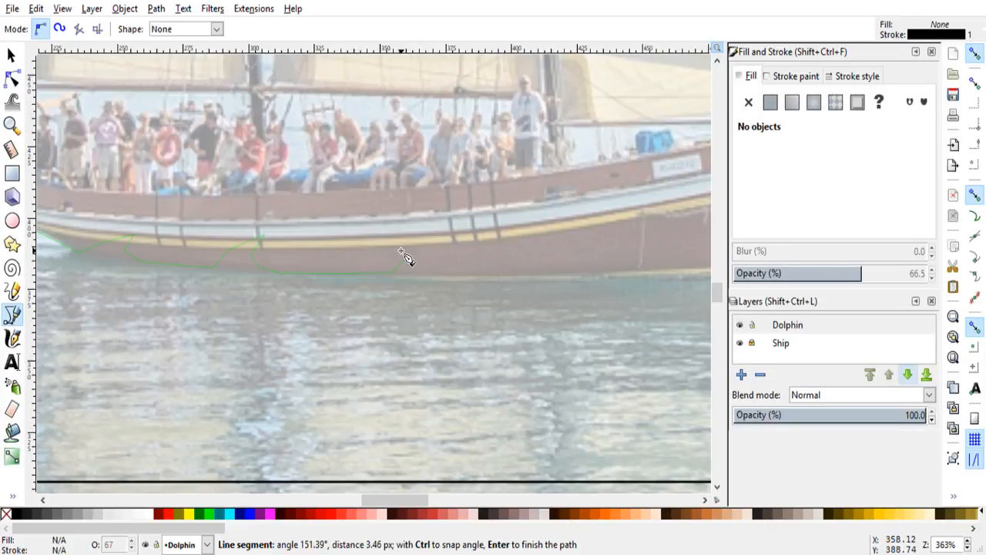
click(430, 237)
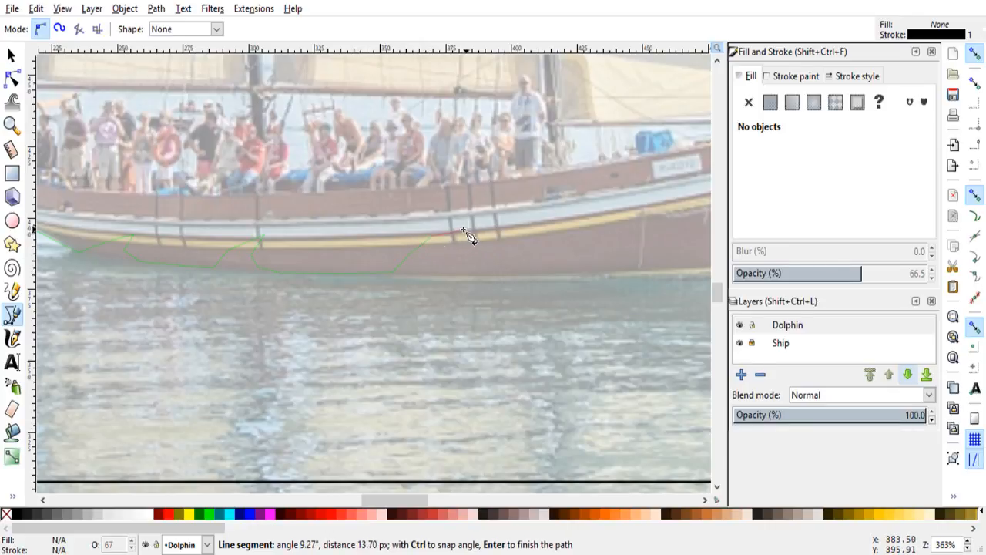
click(463, 231)
click(445, 266)
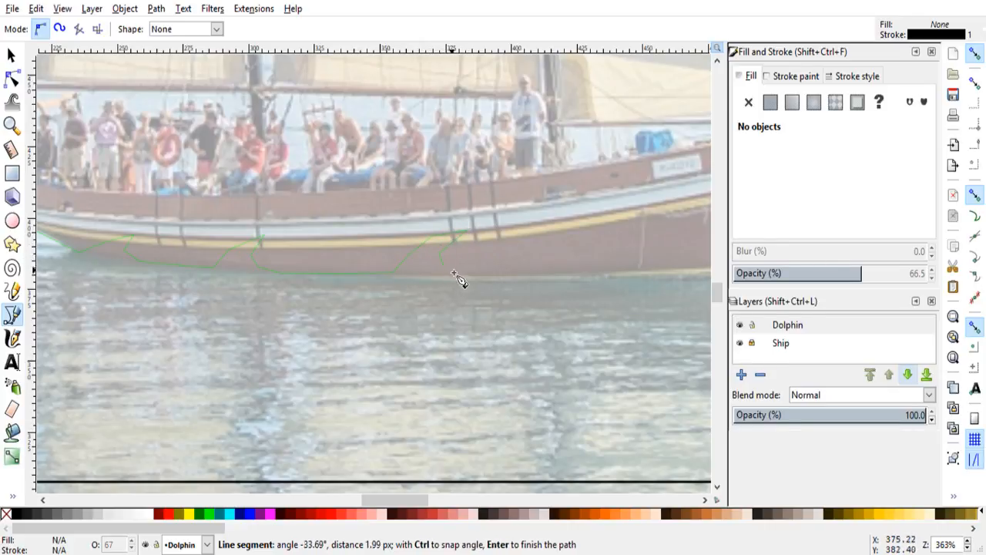
click(461, 275)
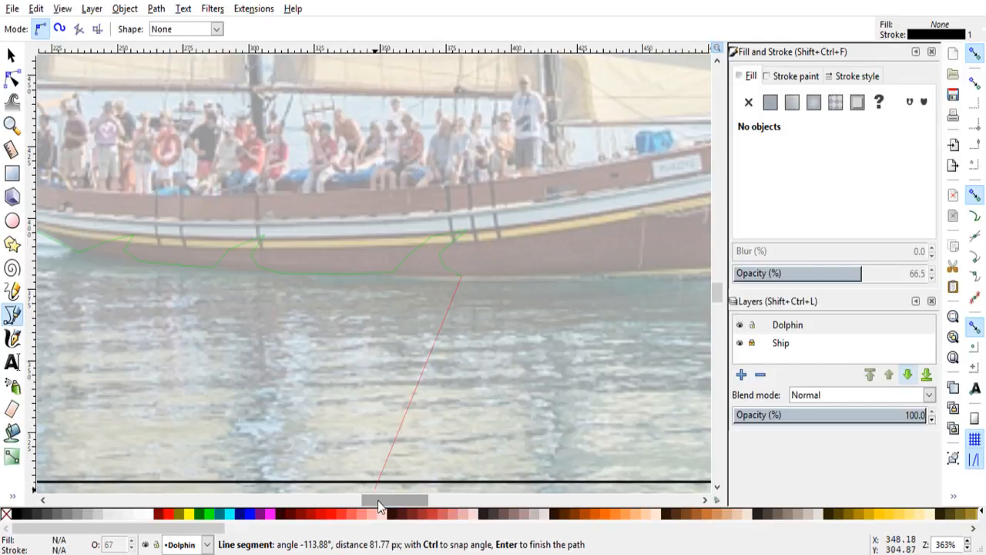
Step: Carry the outline along the waterline toward the bow and add a fourth wave notch in the forward hull
drag(378, 500, 387, 500)
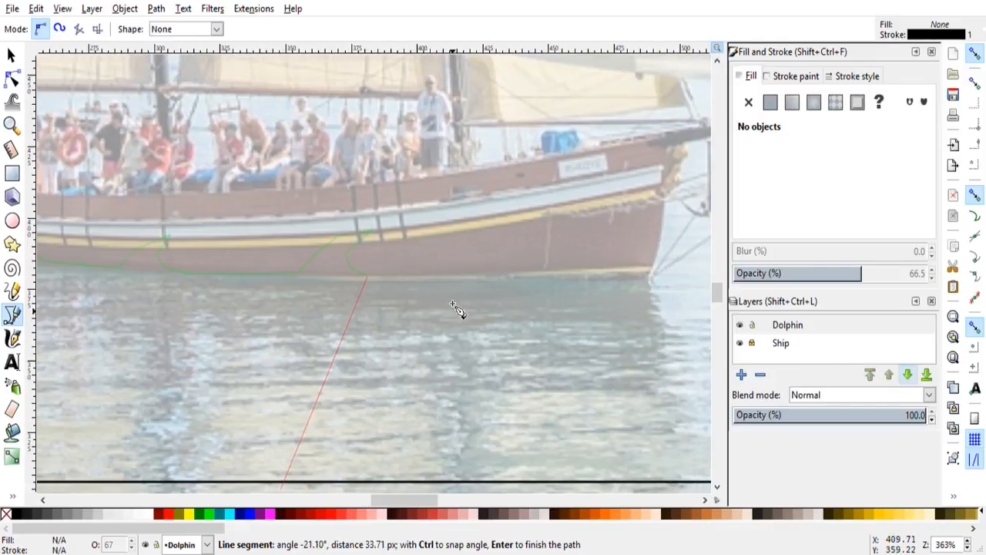
click(464, 276)
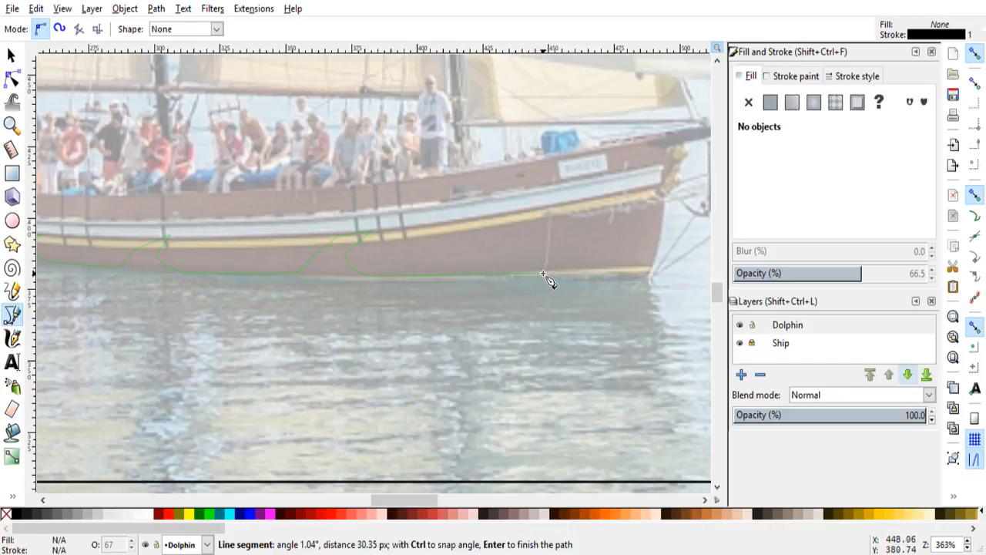
click(544, 274)
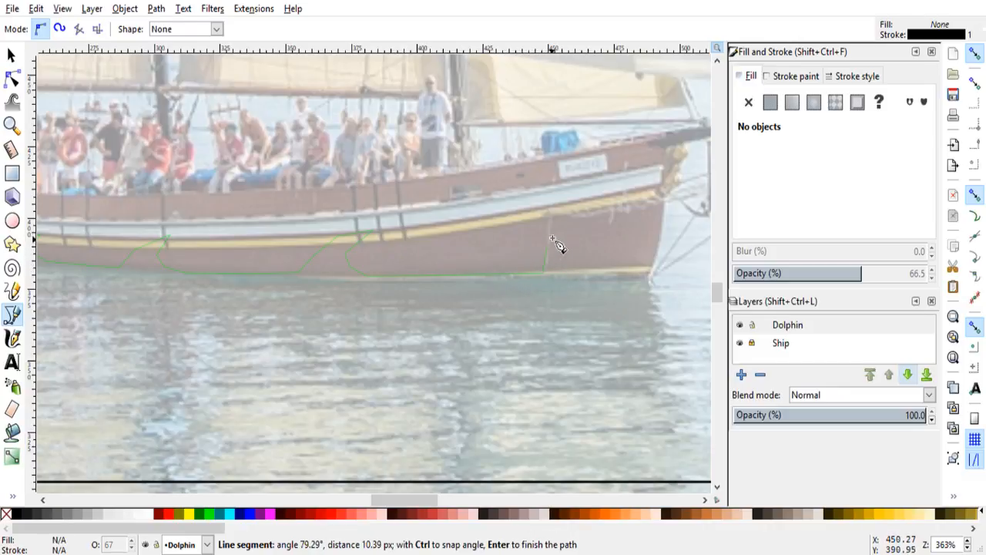
click(552, 240)
click(595, 223)
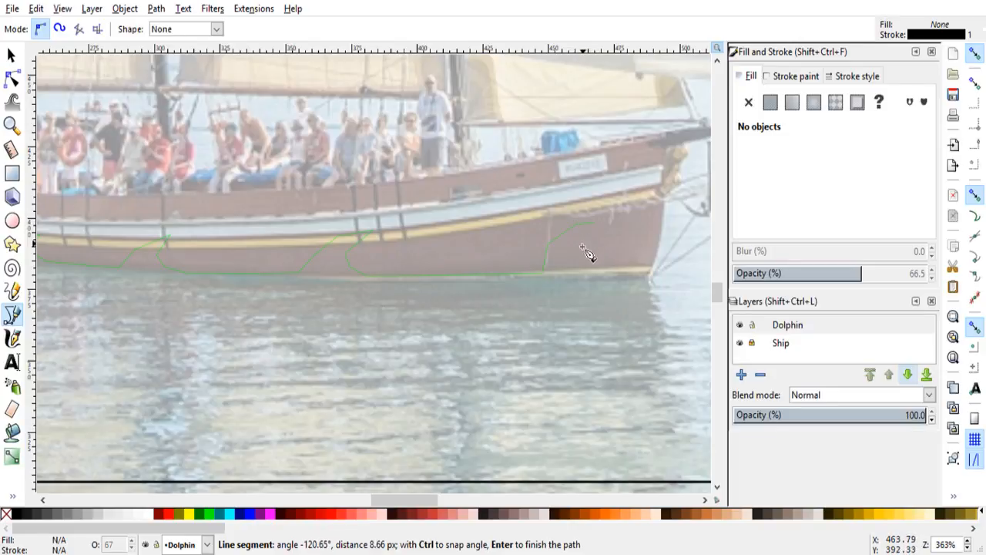
click(577, 260)
click(607, 273)
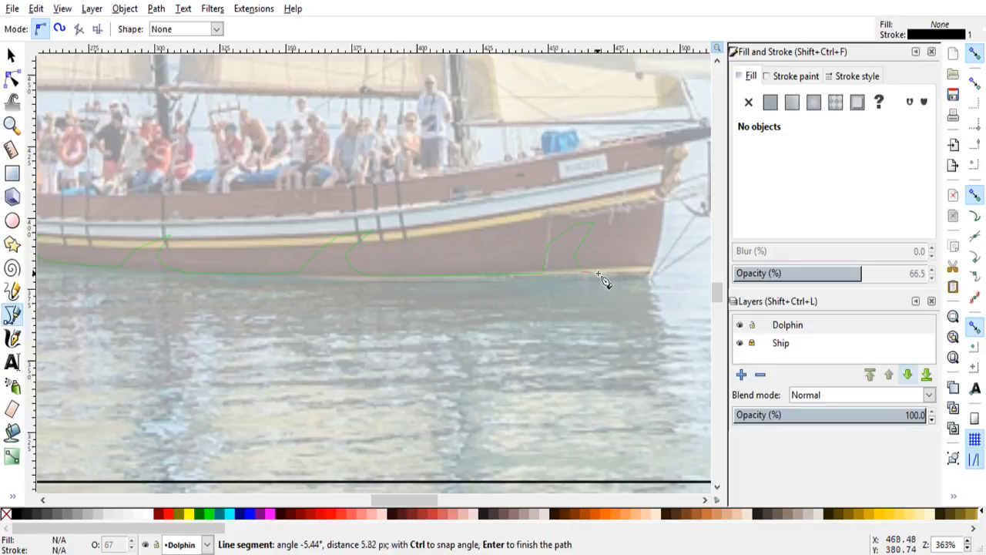
Step: Trace the outline to the bow's foot at the waterline and up the bow edge to the underside of the bowsprit
click(655, 273)
click(664, 199)
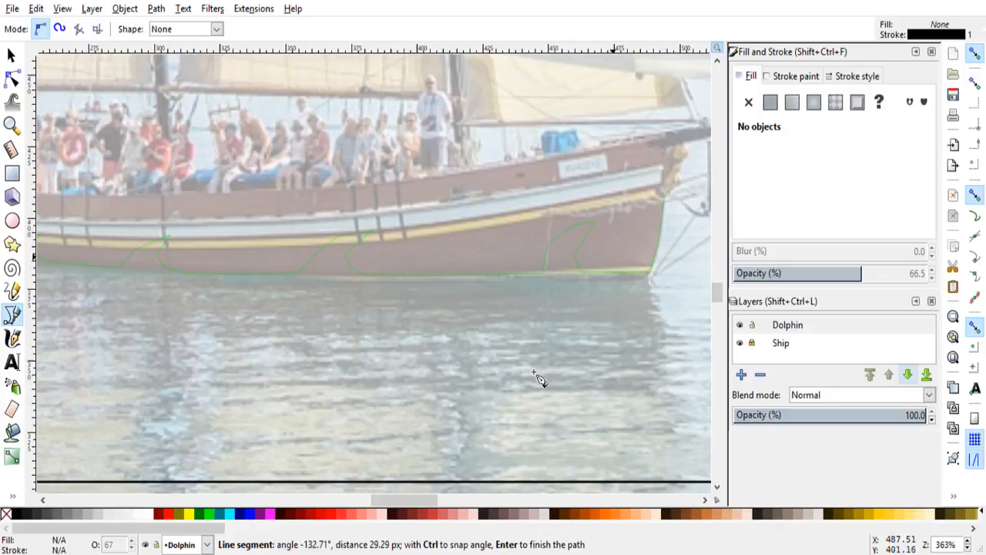
scroll(439, 502, right, 5)
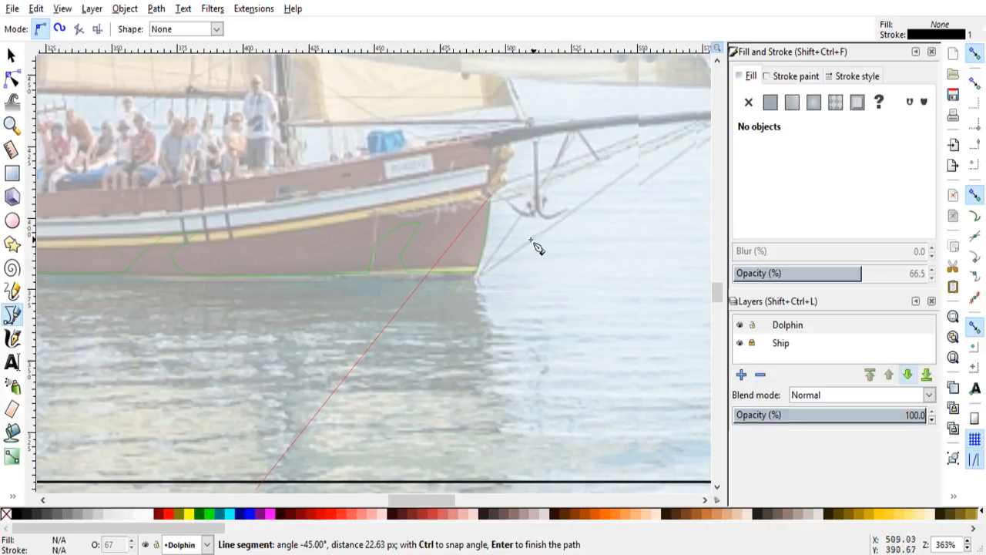
click(524, 144)
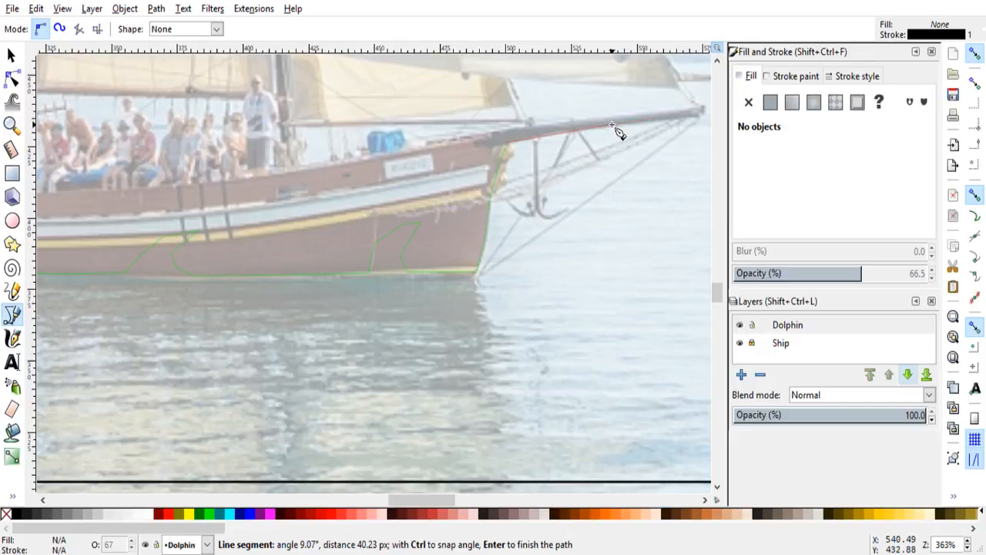
Step: Trace around the bowsprit, along its underside to the tip and back along its upper edge to the hull
click(611, 124)
click(702, 118)
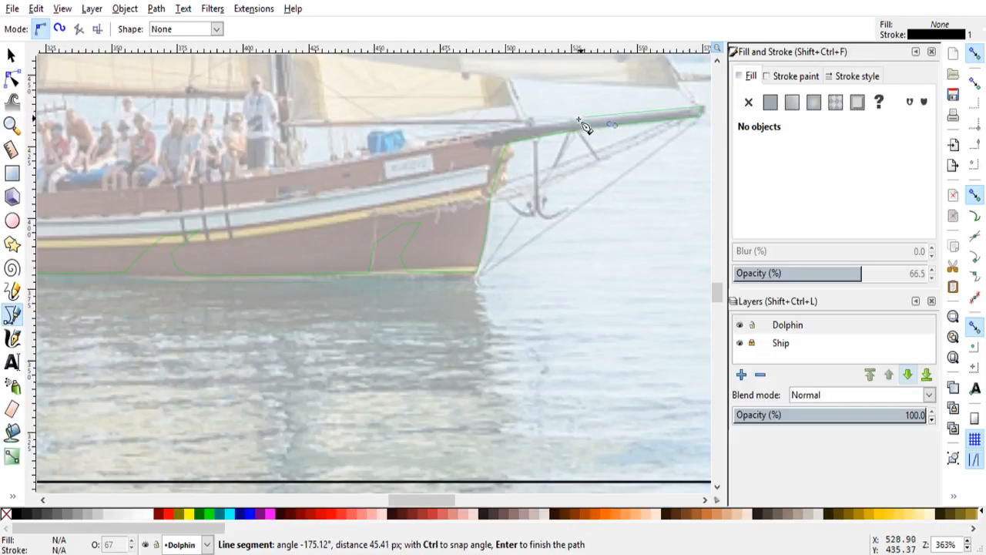
click(492, 137)
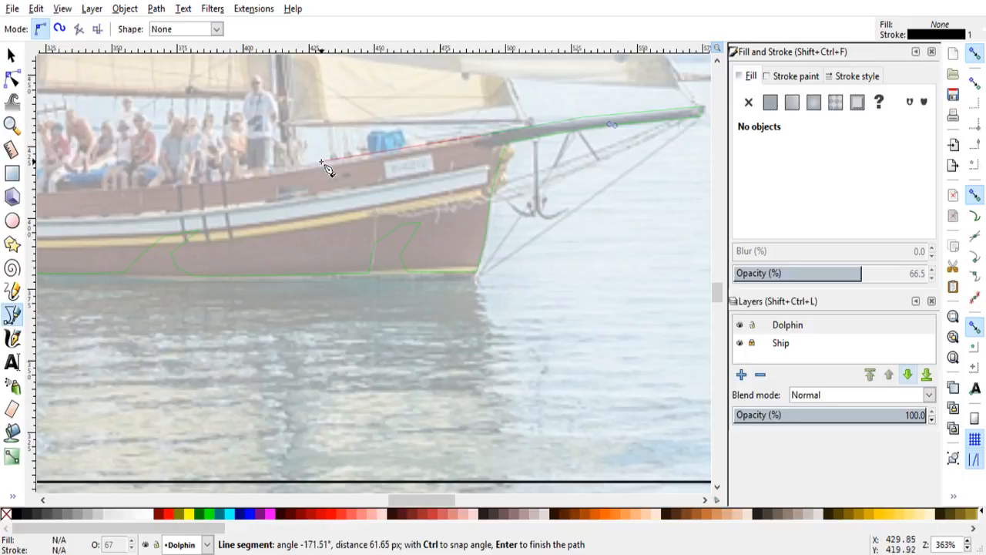
Step: Run the outline back along the ship's deck edge to the stern and close the hull path at its starting point
drag(417, 501, 394, 510)
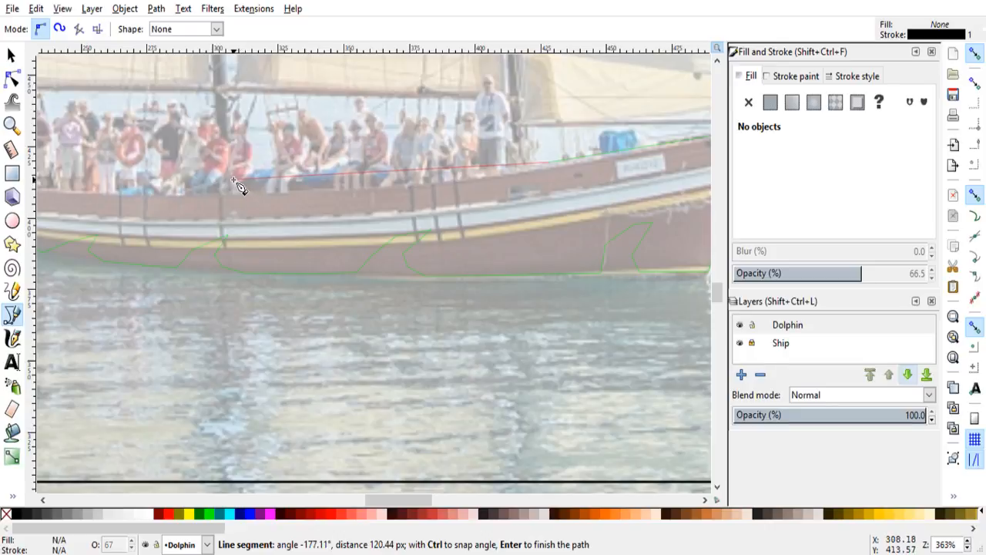
click(102, 172)
drag(406, 501, 366, 505)
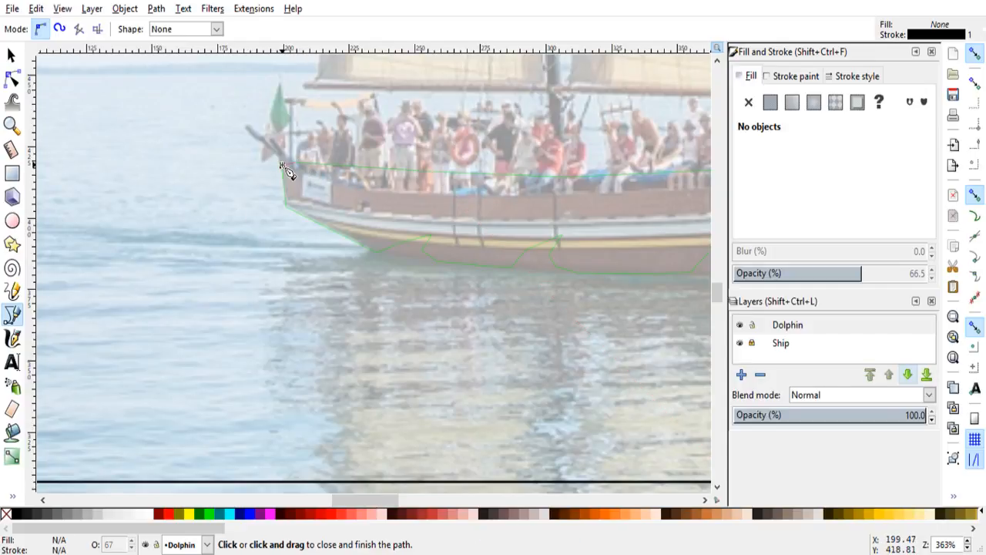
click(283, 167)
scroll(597, 281, down, 3)
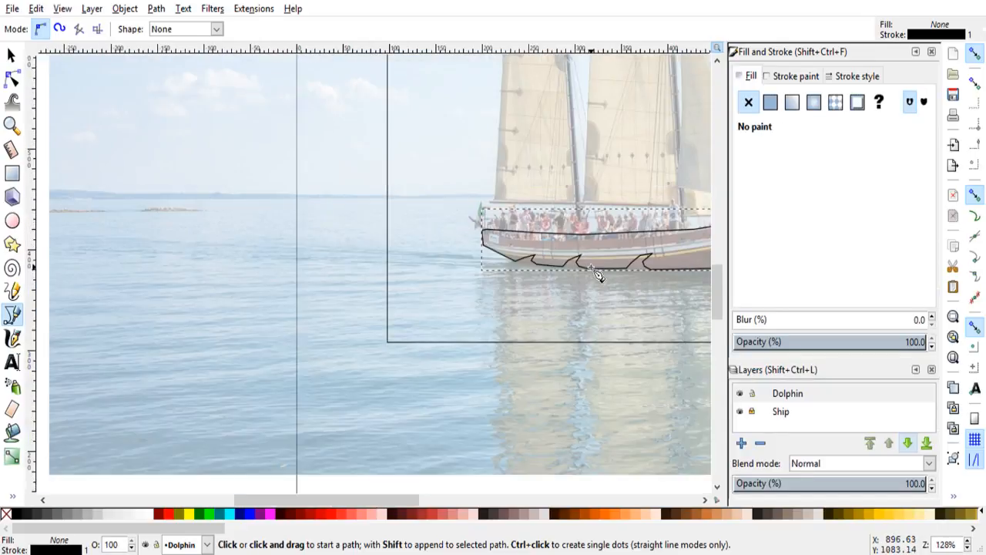
drag(381, 501, 468, 512)
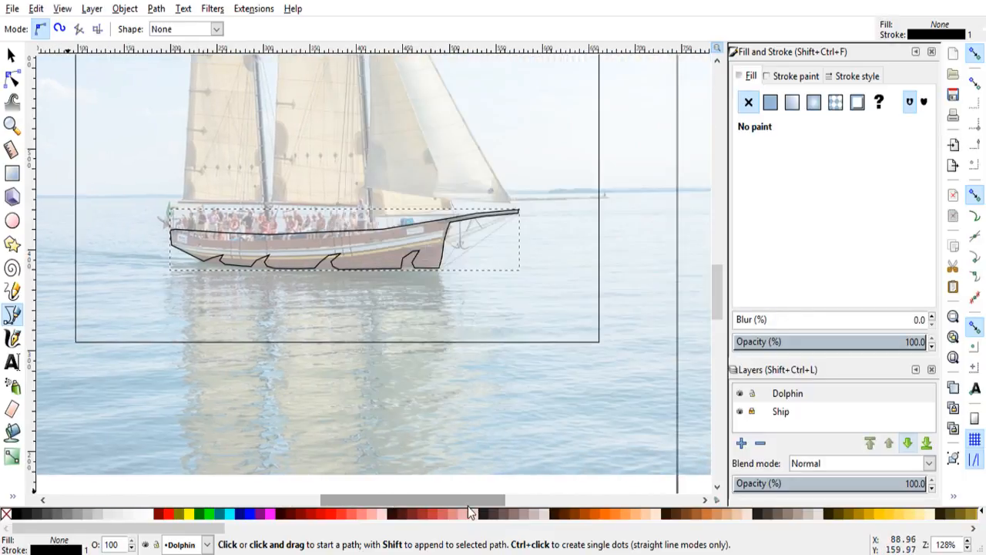
scroll(362, 257, up, 1)
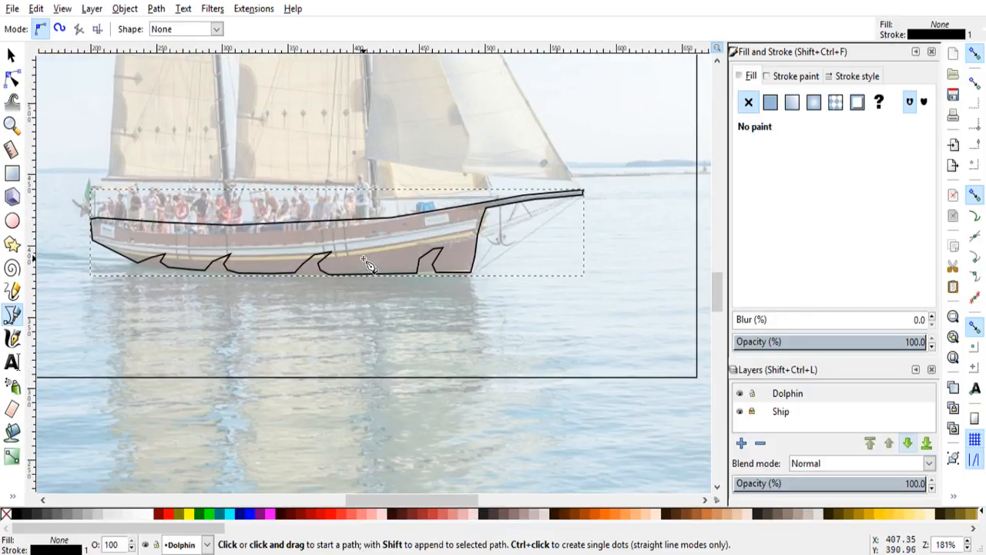
Step: Examine the nodes of the finished hull outline from the bow to the stern, and deselect the path
drag(416, 501, 406, 501)
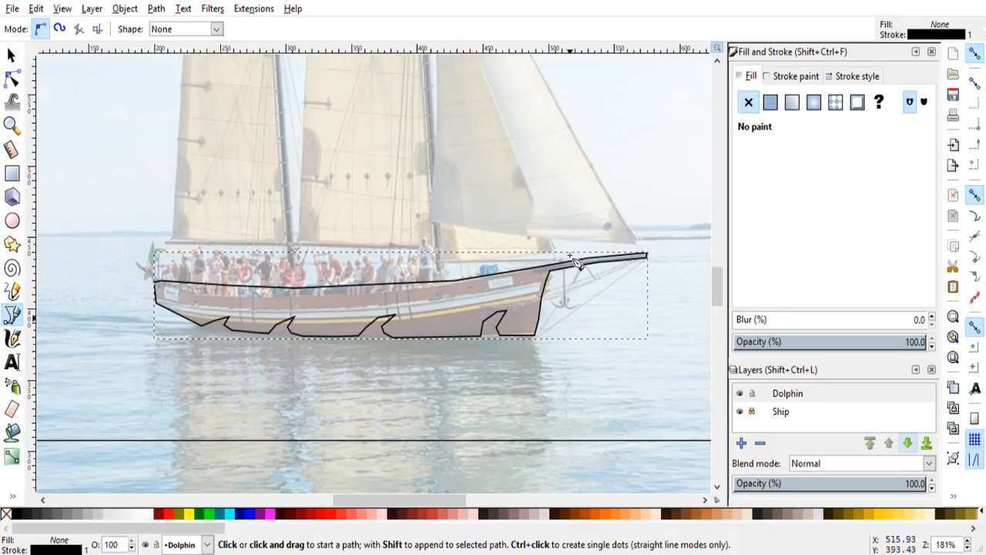
scroll(462, 342, up, 2)
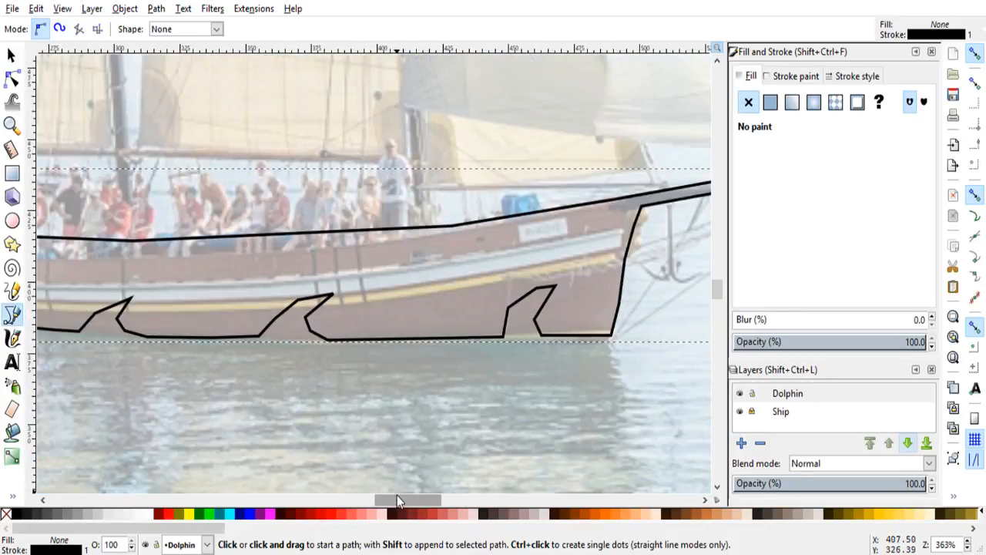
drag(397, 498, 383, 505)
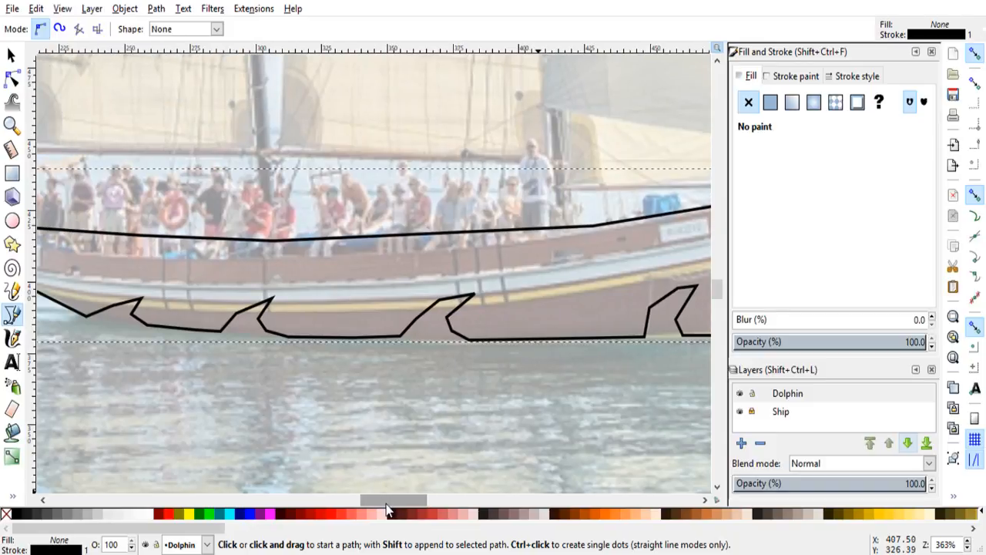
click(13, 78)
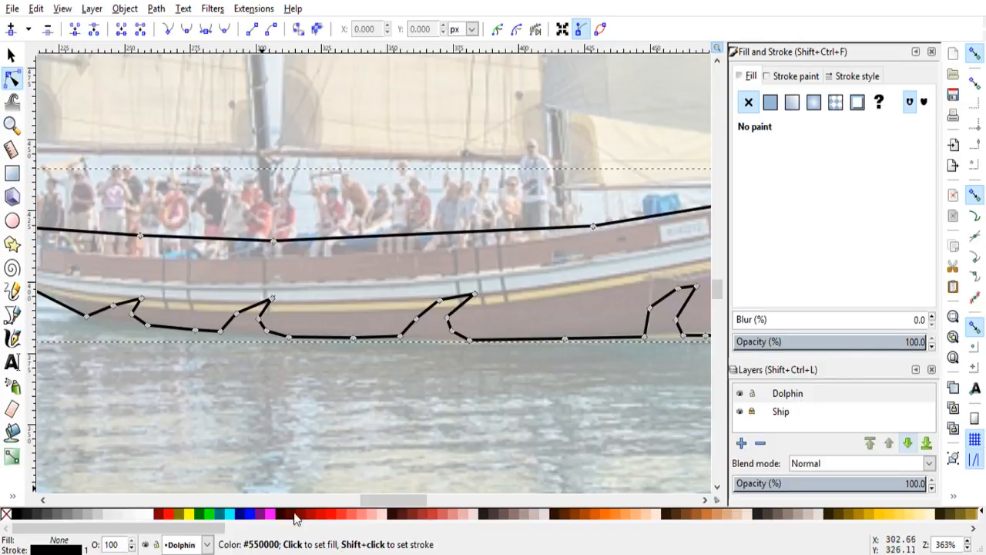
drag(382, 503, 373, 503)
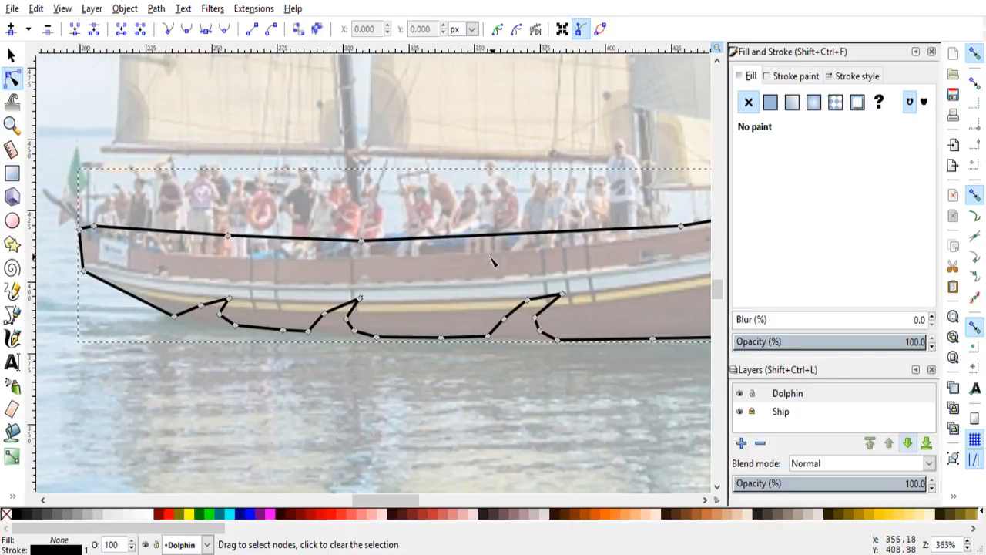
scroll(331, 249, up, 1)
scroll(331, 250, down, 2)
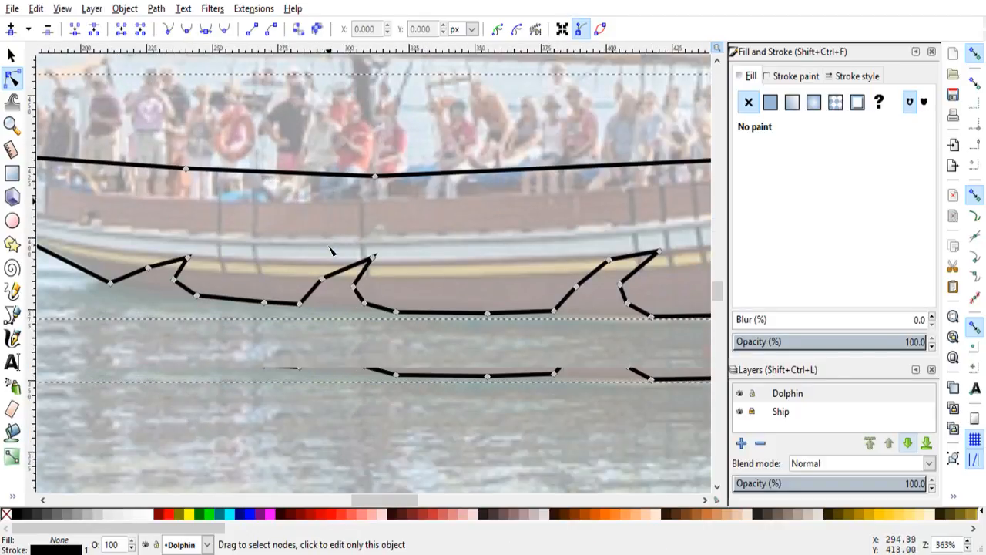
scroll(330, 249, down, 1)
scroll(474, 368, down, 2)
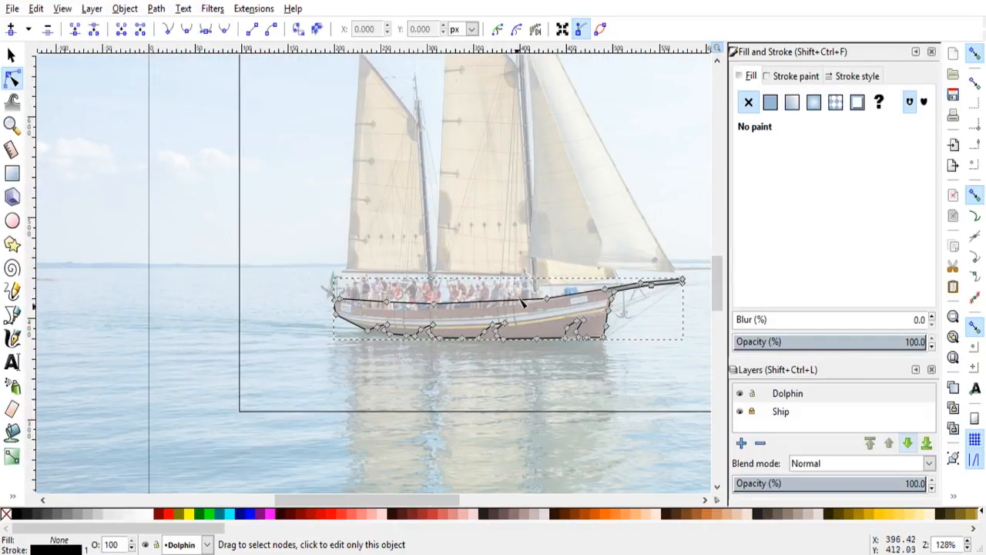
click(224, 304)
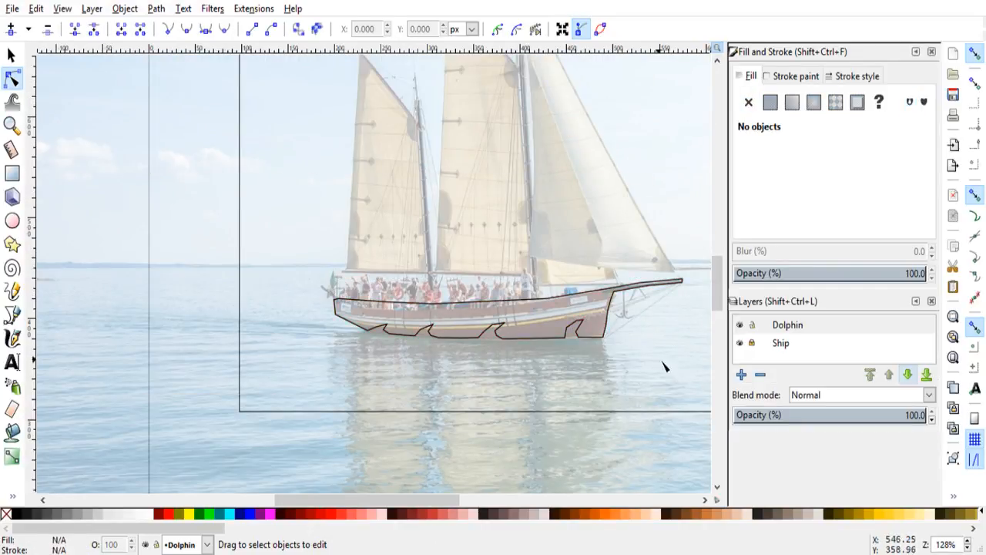
Step: On the Dolphin layer, trace the aft mast with the Bezier pen as a narrow closed shape from just above the deck to the masthead
click(796, 329)
scroll(388, 264, up, 2)
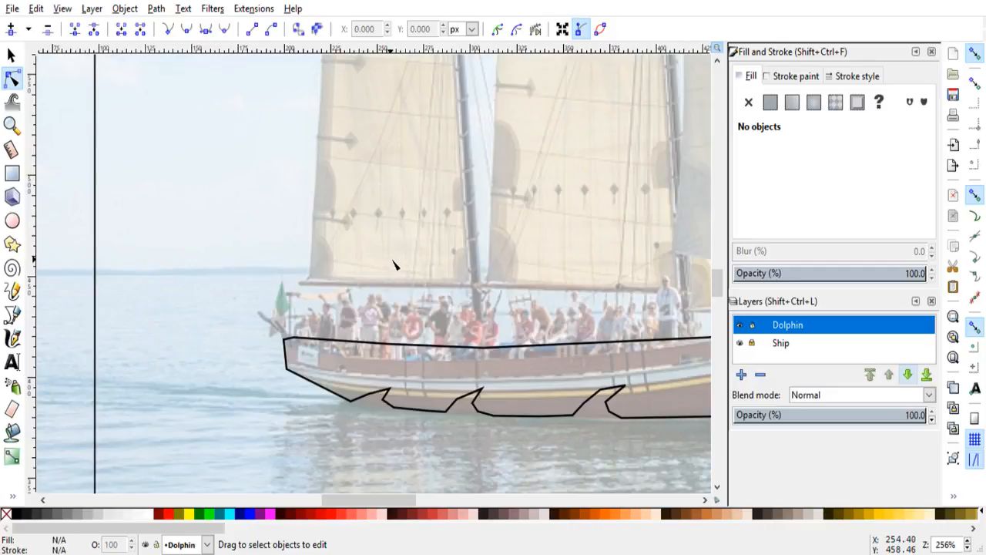
click(12, 315)
scroll(458, 327, down, 3)
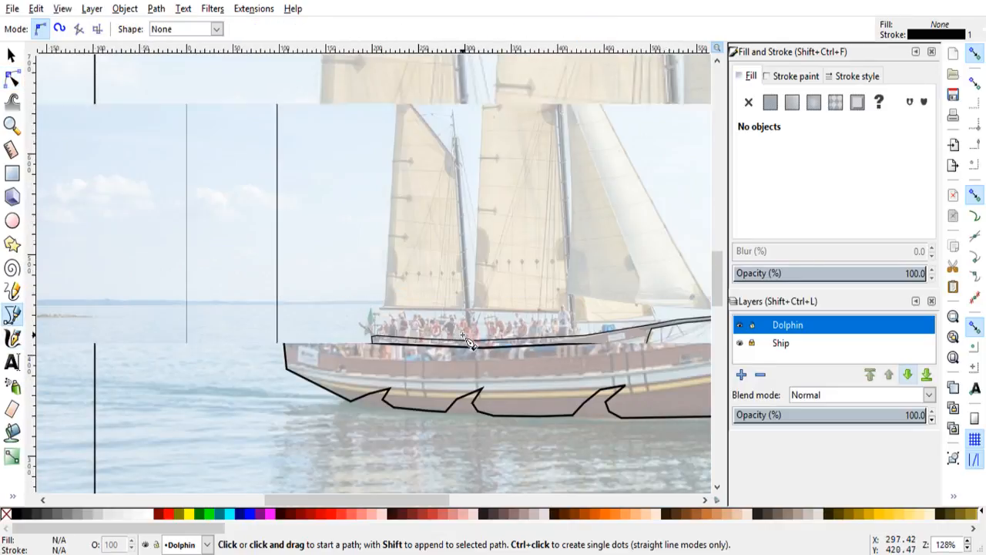
scroll(470, 339, up, 2)
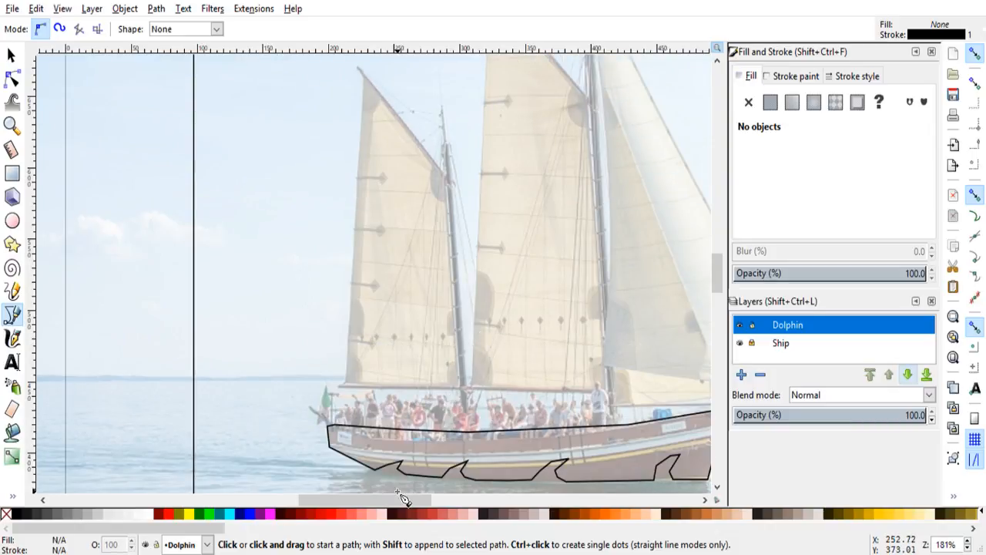
drag(402, 500, 421, 500)
scroll(394, 417, up, 1)
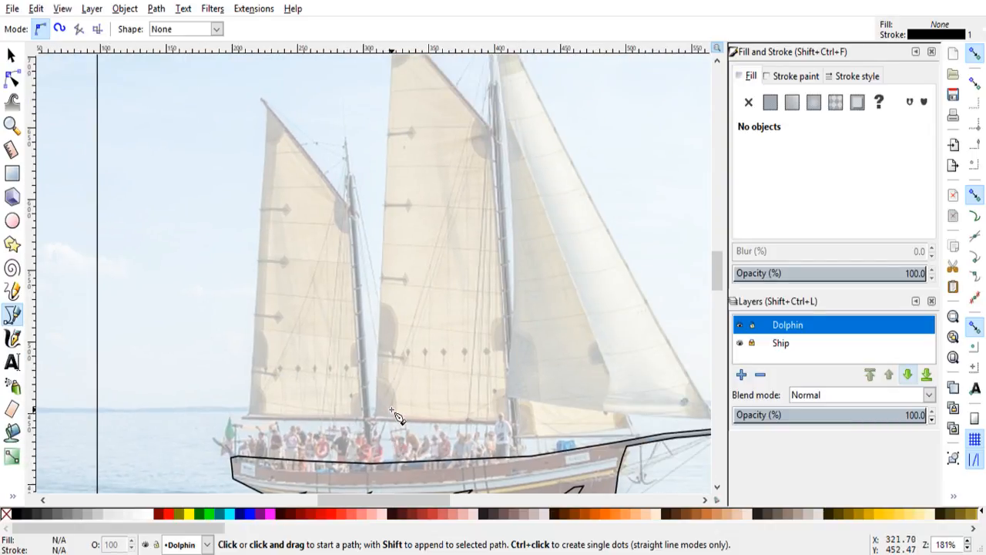
scroll(395, 416, down, 2)
scroll(388, 399, up, 1)
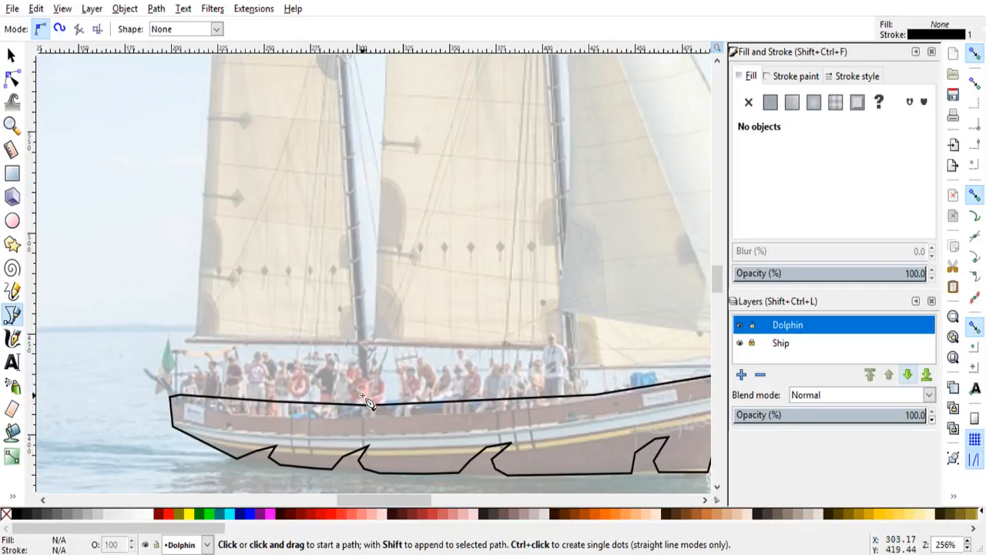
click(362, 395)
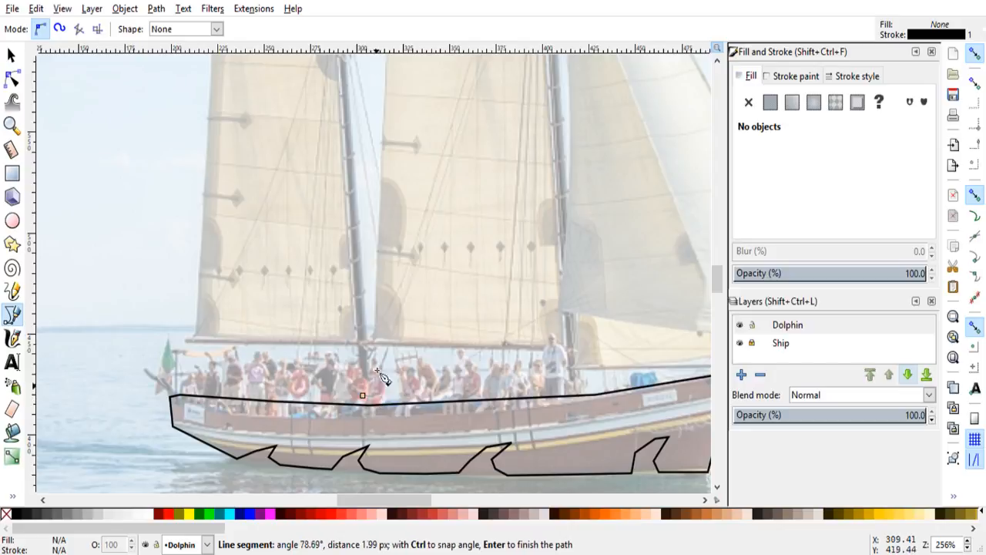
scroll(362, 212, up, 5)
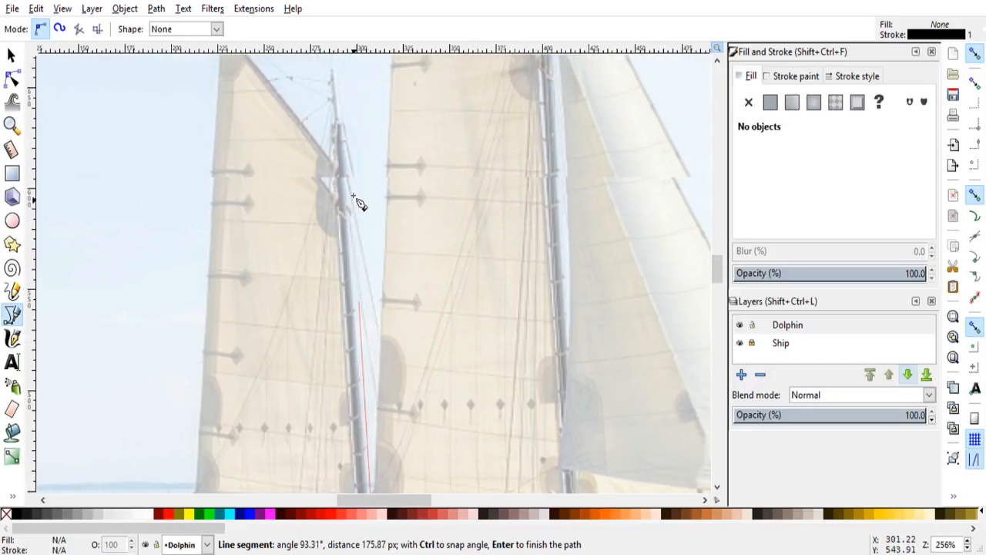
click(343, 157)
scroll(341, 389, down, 5)
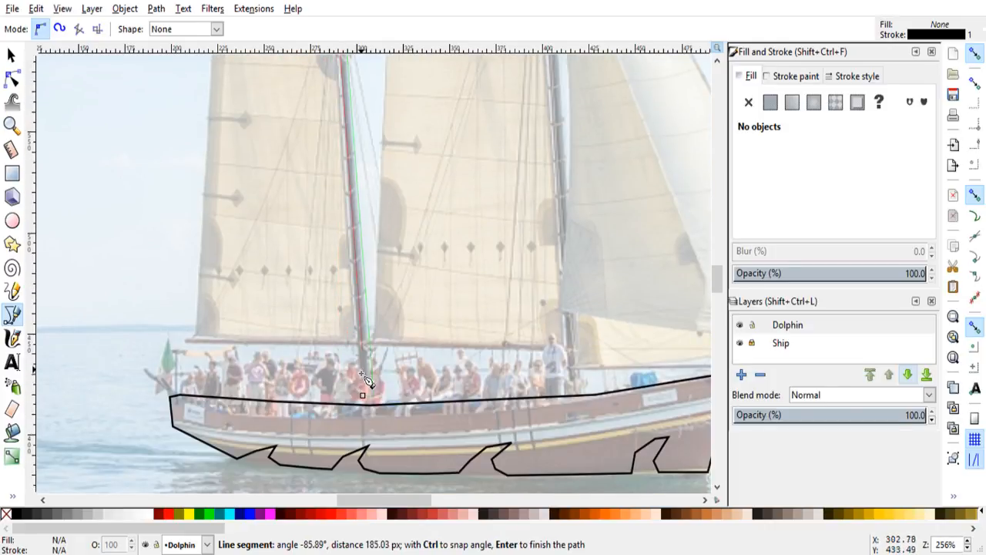
click(368, 401)
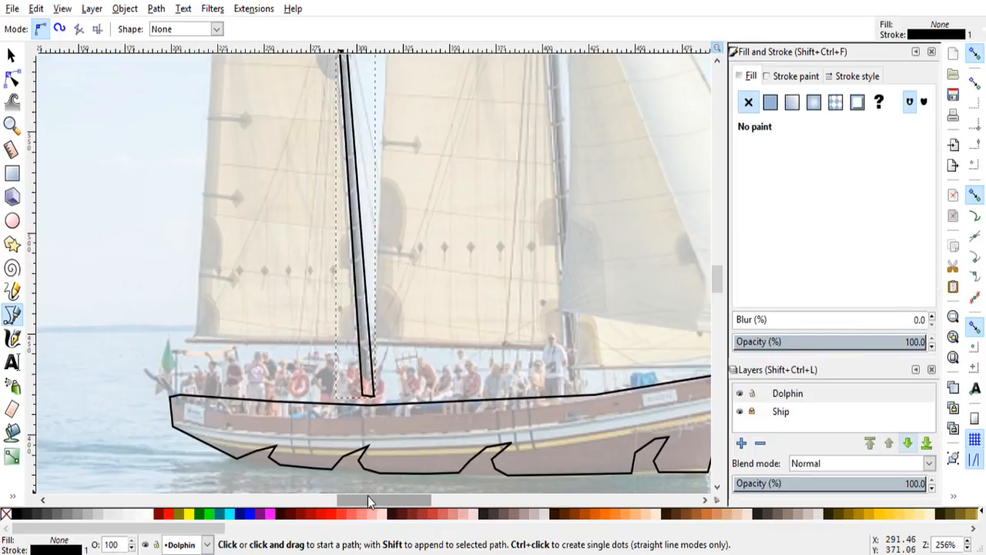
Step: Trace the taller forward mast as a narrow closed shape from just above the deck up to its tip and back
drag(369, 500, 389, 500)
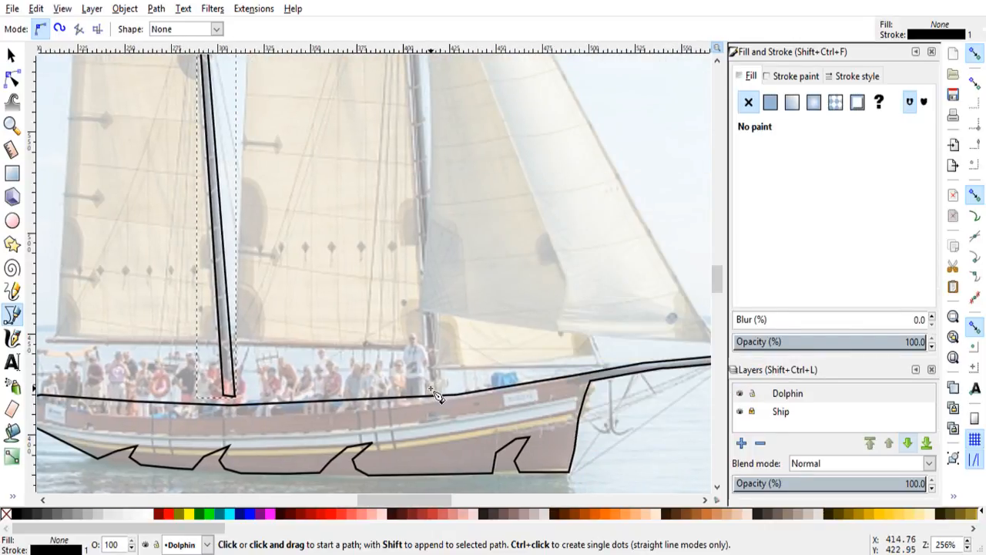
click(430, 388)
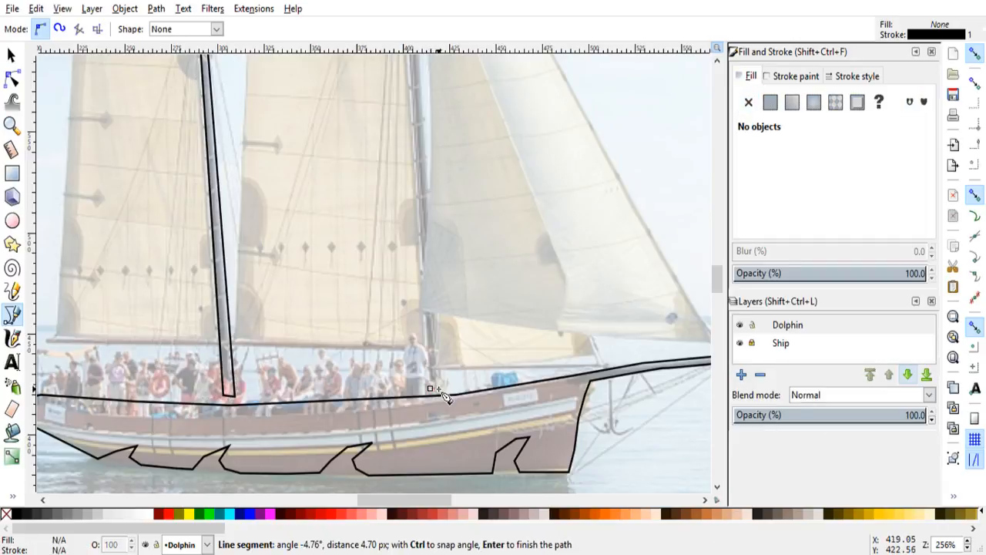
scroll(434, 227, up, 6)
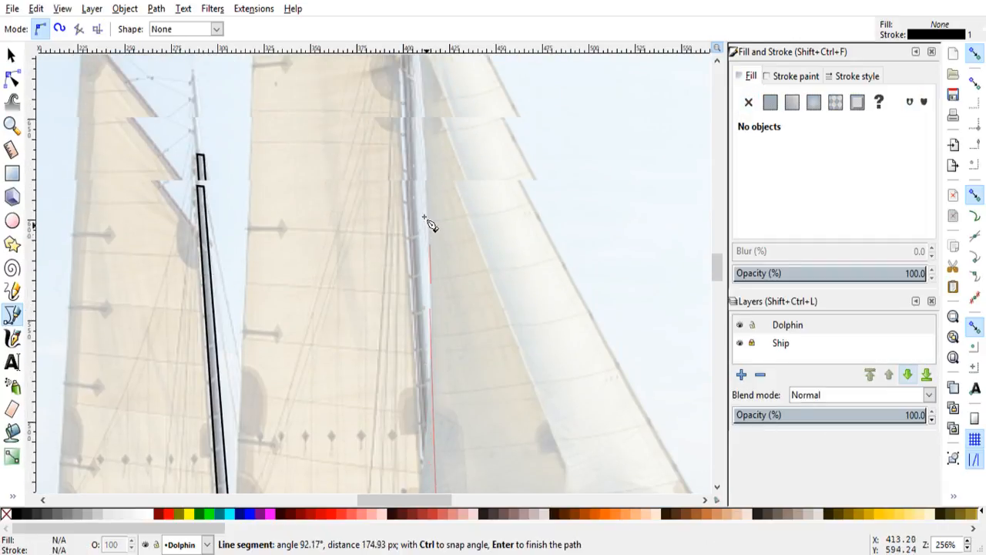
scroll(424, 200, up, 2)
scroll(418, 170, up, 2)
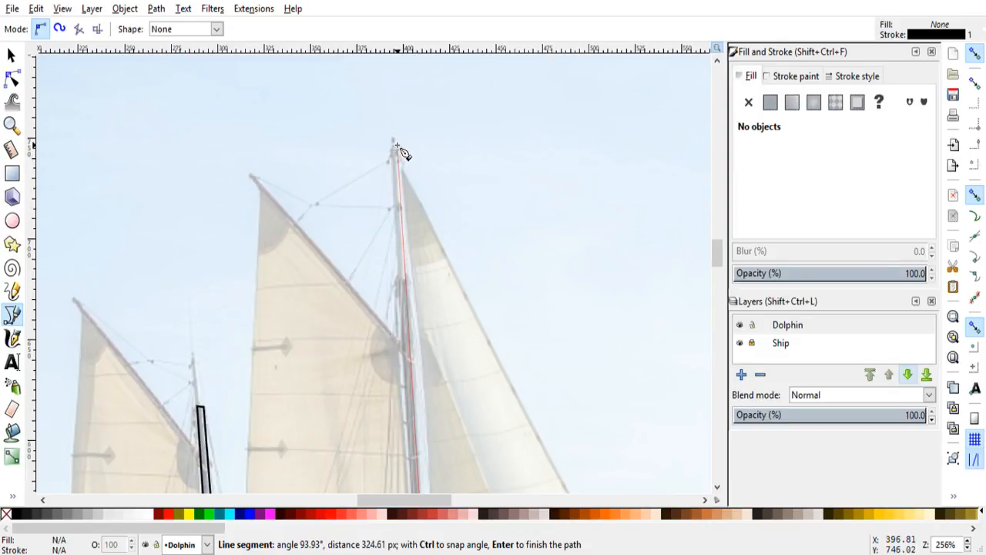
click(396, 145)
scroll(392, 347, down, 7)
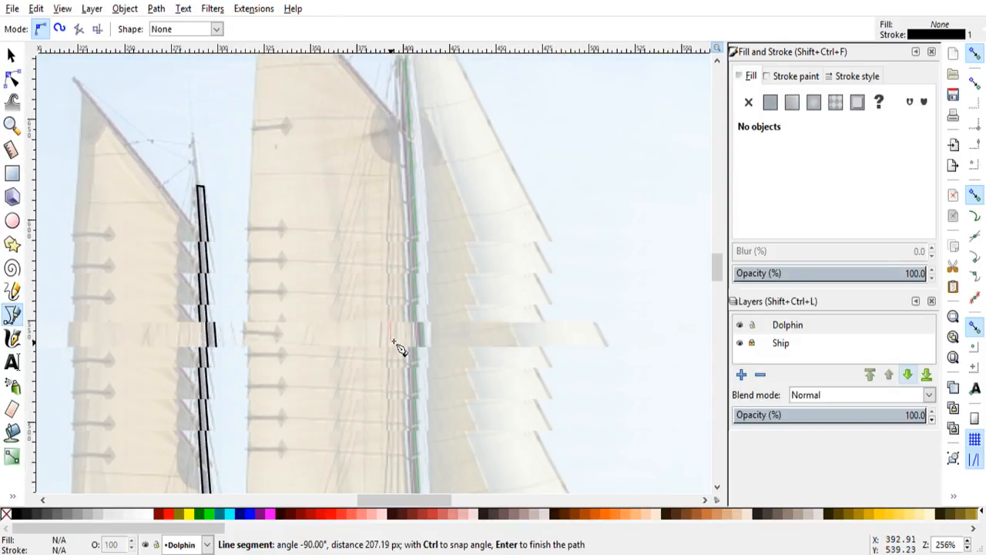
scroll(407, 346, down, 8)
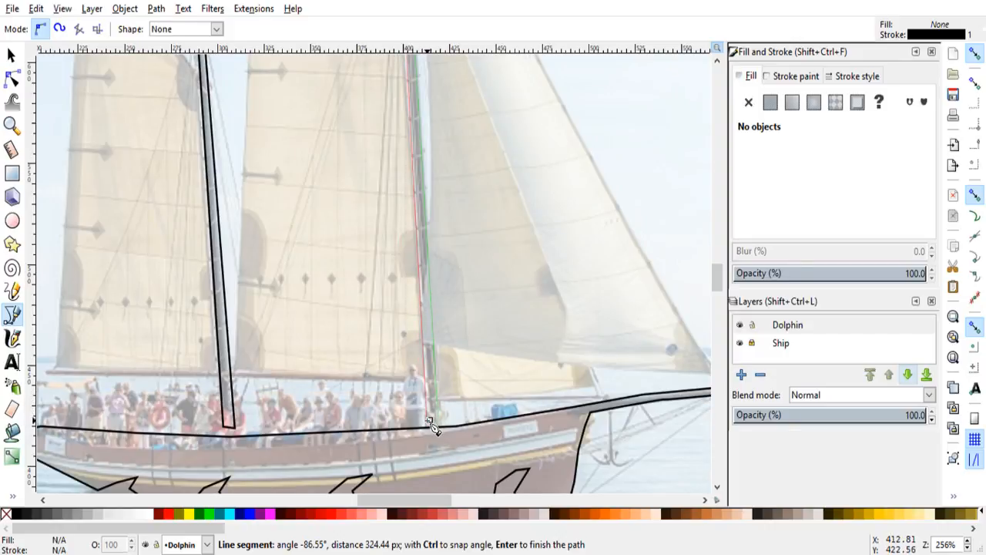
click(434, 425)
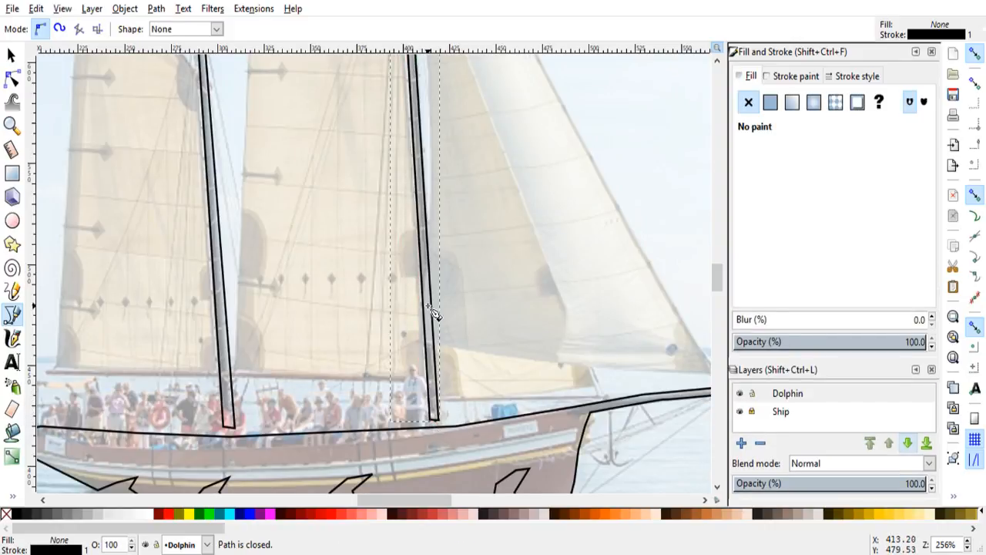
Step: Trace the aft sail as a closed path from its peak along the gaff, down beside the mast, along the boom and up the rear edge
scroll(431, 312, up, 10)
scroll(379, 209, down, 1)
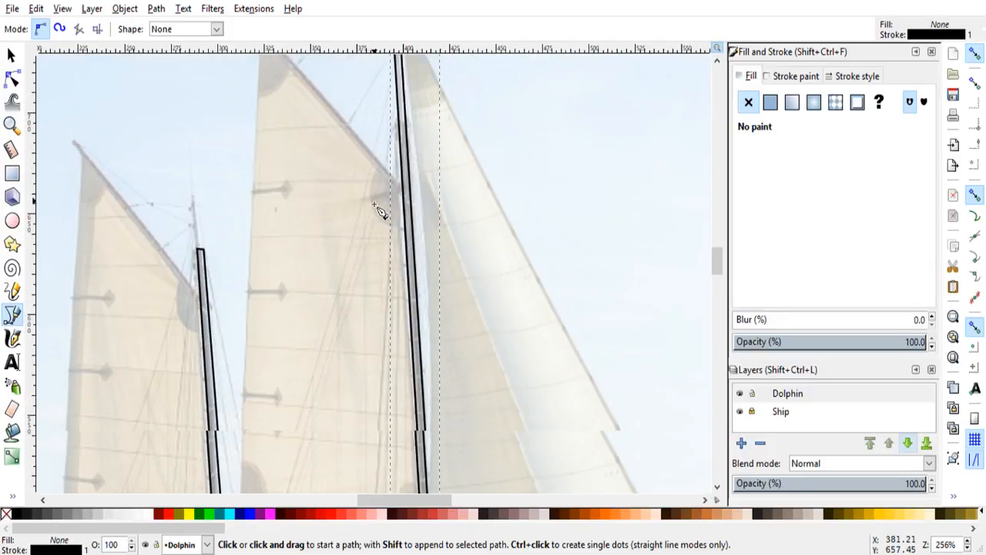
scroll(379, 211, down, 4)
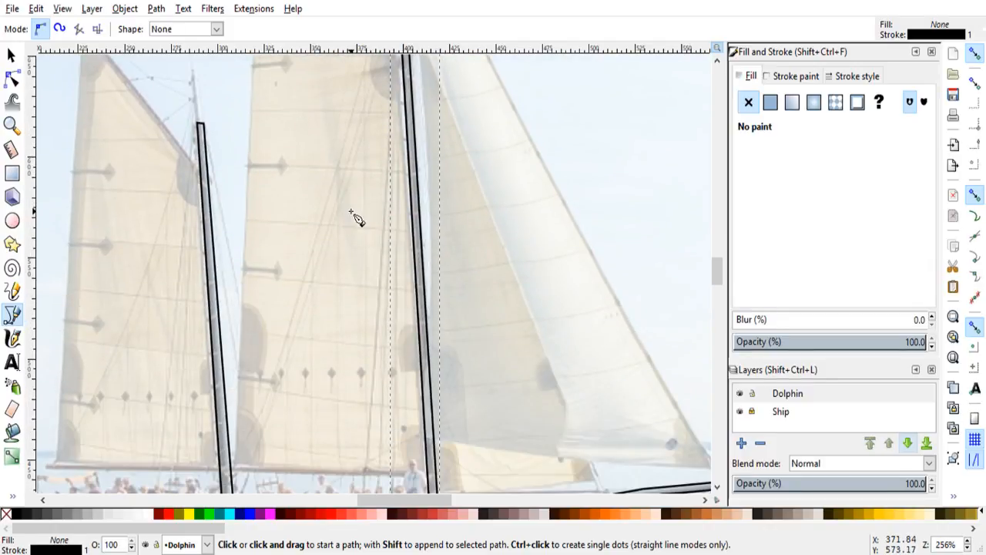
scroll(201, 221, up, 4)
scroll(200, 221, up, 1)
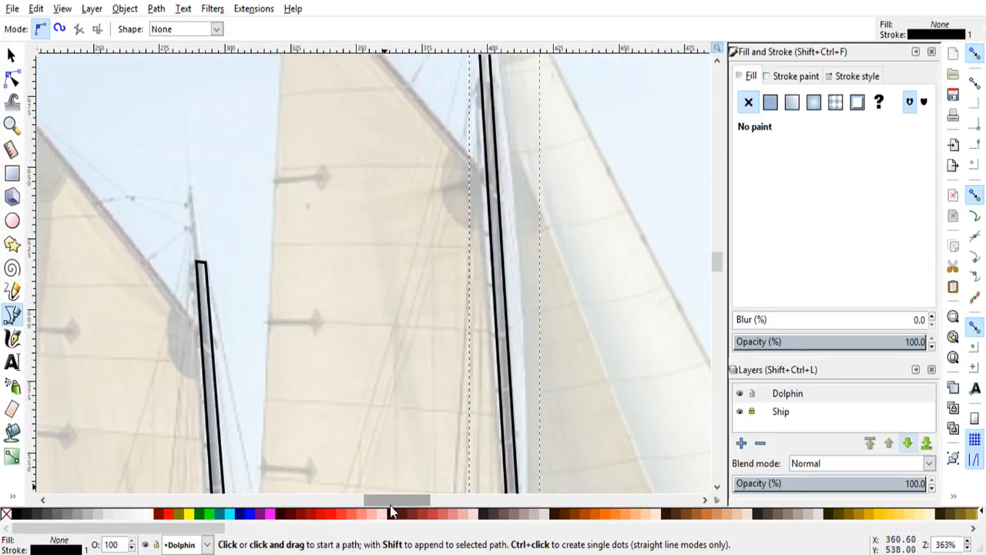
drag(390, 505, 363, 503)
scroll(437, 374, down, 2)
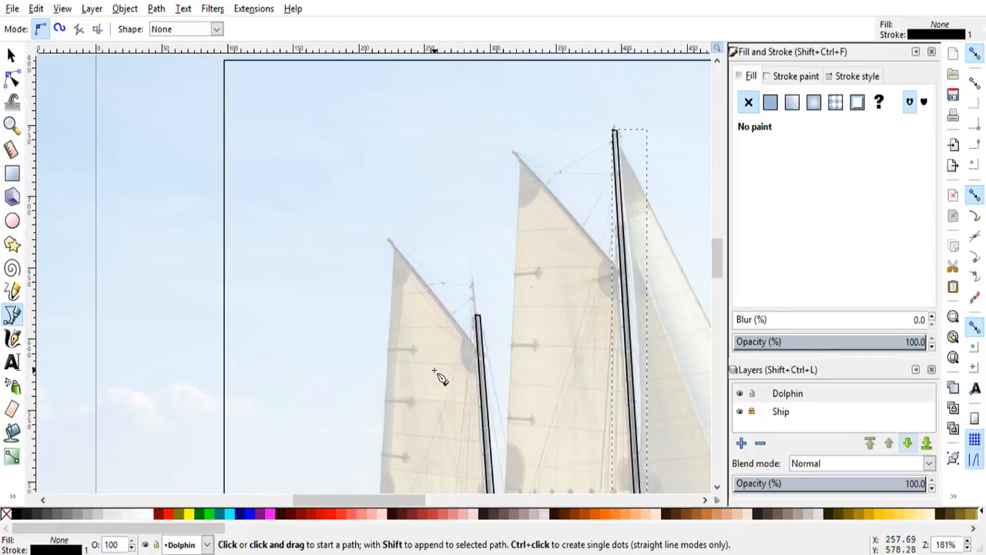
scroll(437, 375, down, 3)
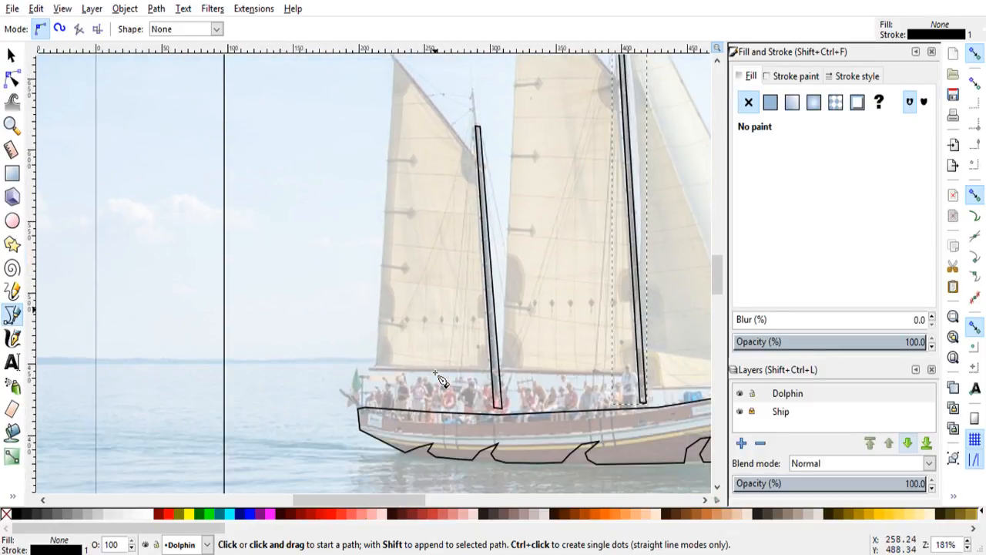
scroll(437, 375, up, 1)
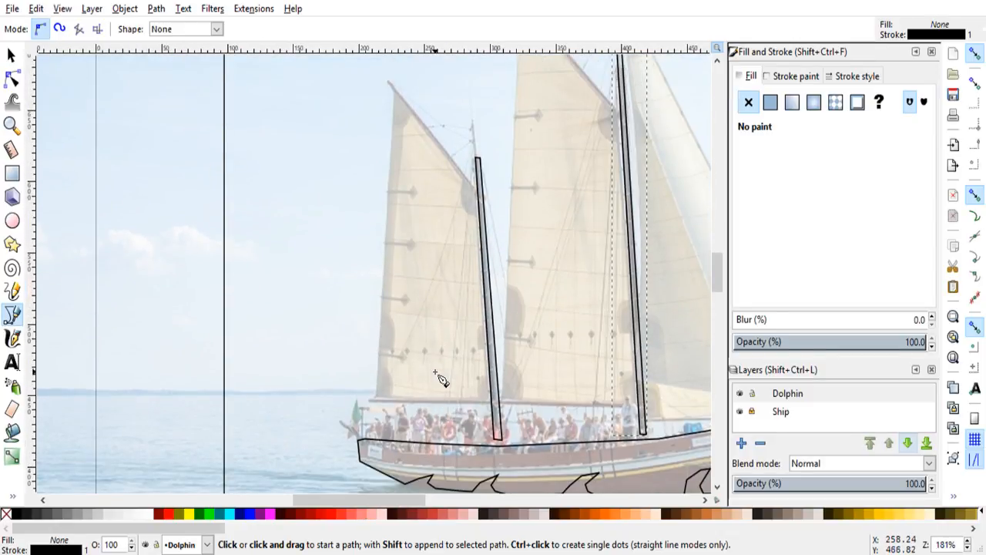
click(388, 80)
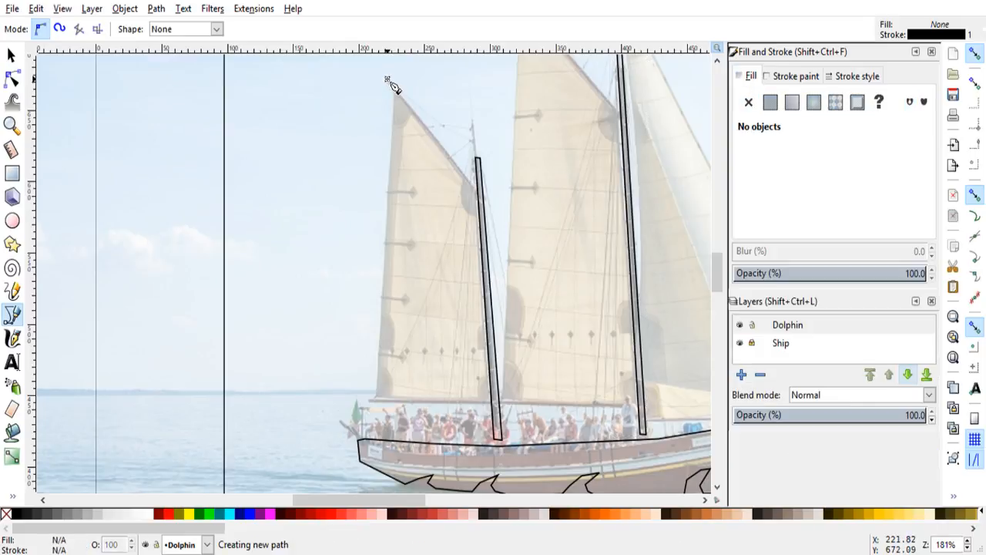
click(474, 188)
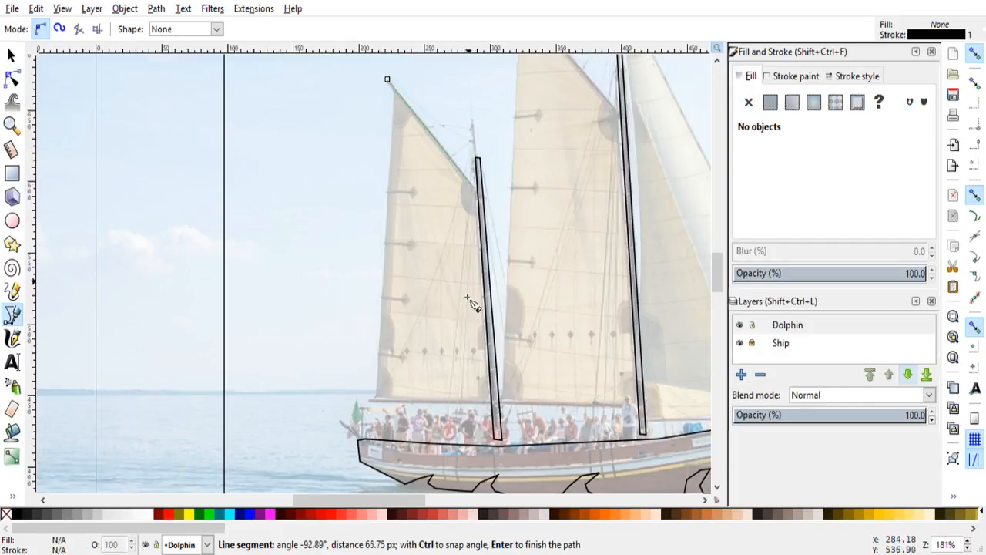
click(487, 404)
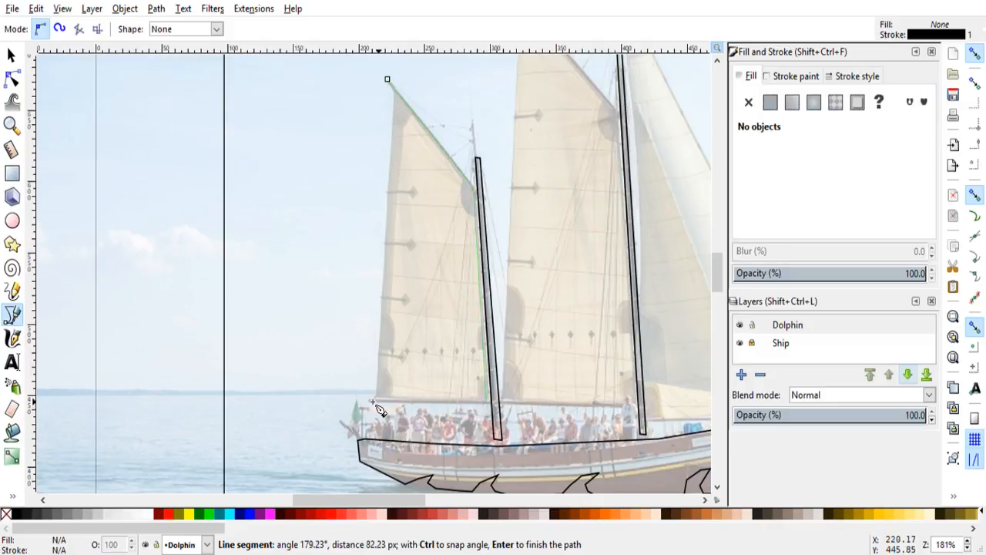
click(372, 400)
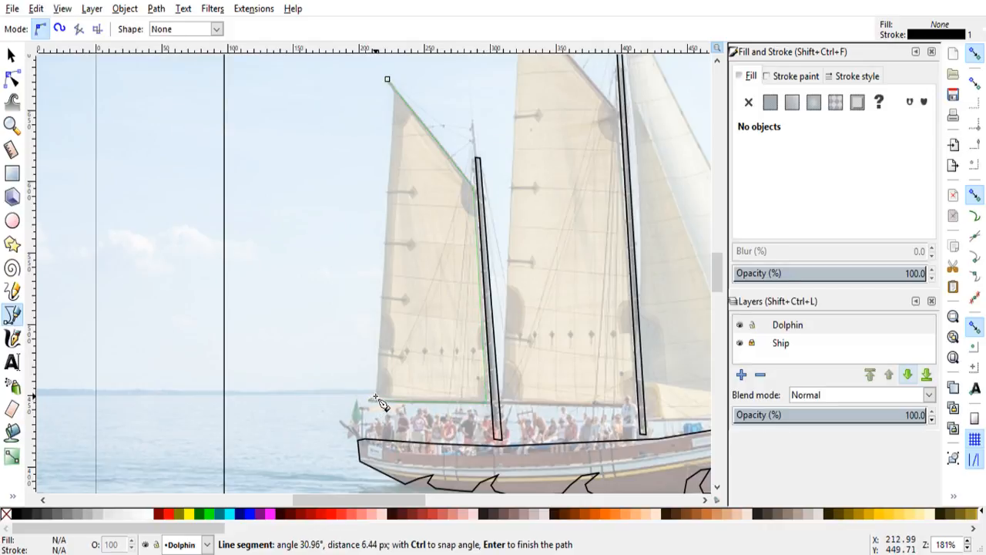
click(387, 80)
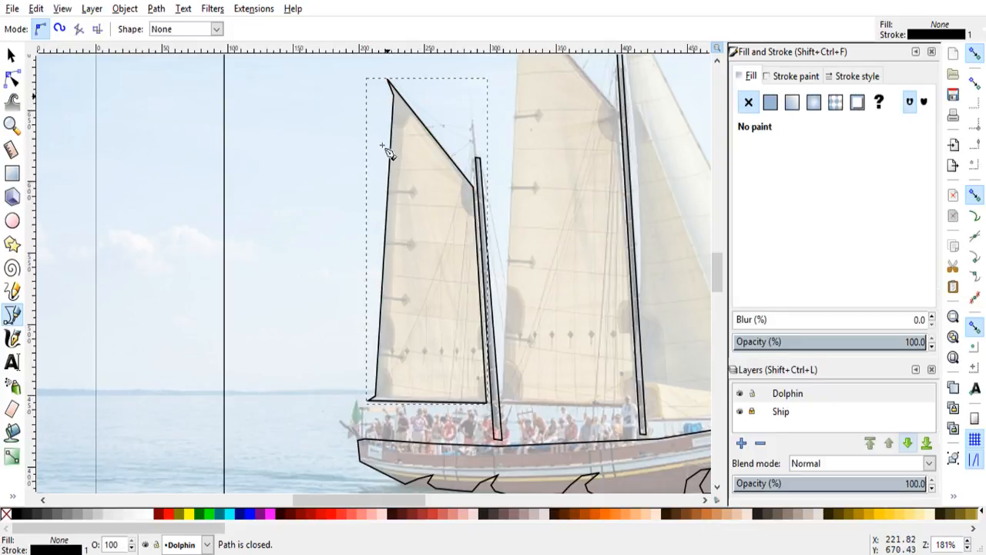
Step: Trace the middle sail as a closed path from its peak along the gaff, down beside the forward mast, along the boom and up the rear edge
drag(354, 499, 386, 503)
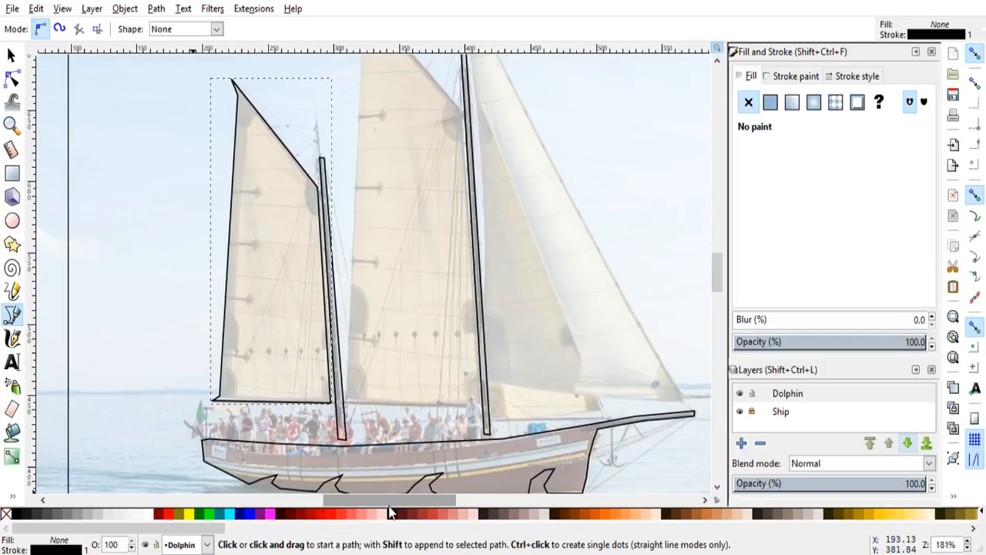
scroll(390, 281, up, 2)
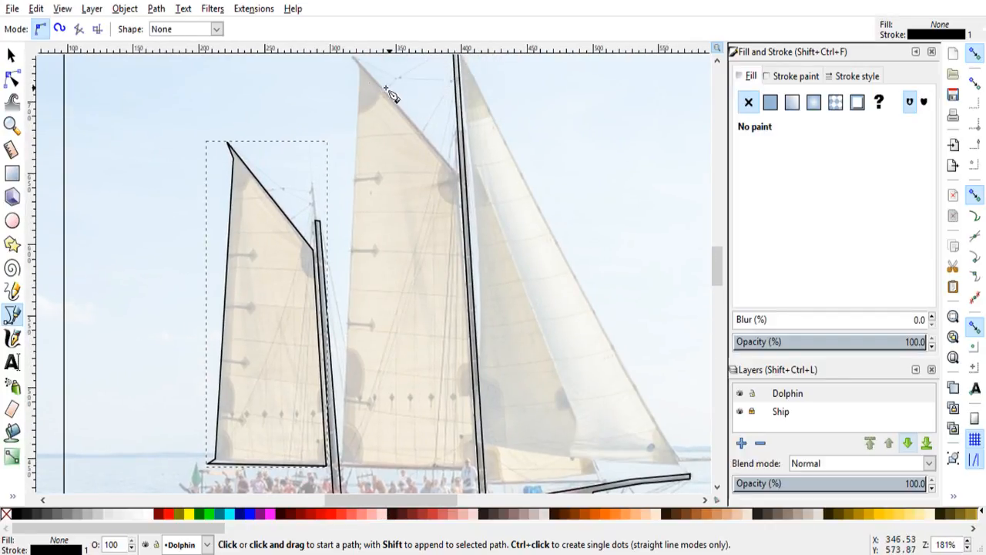
click(352, 56)
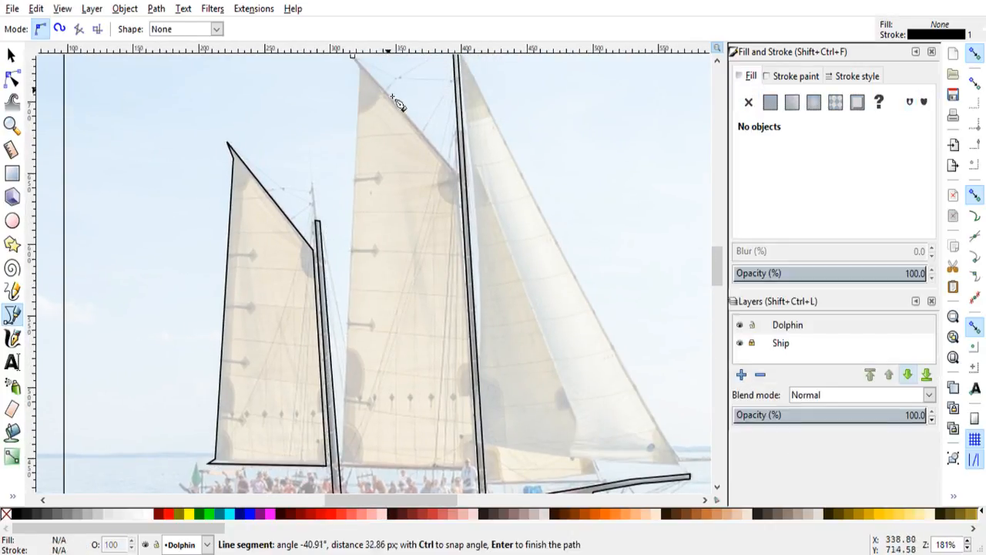
click(458, 176)
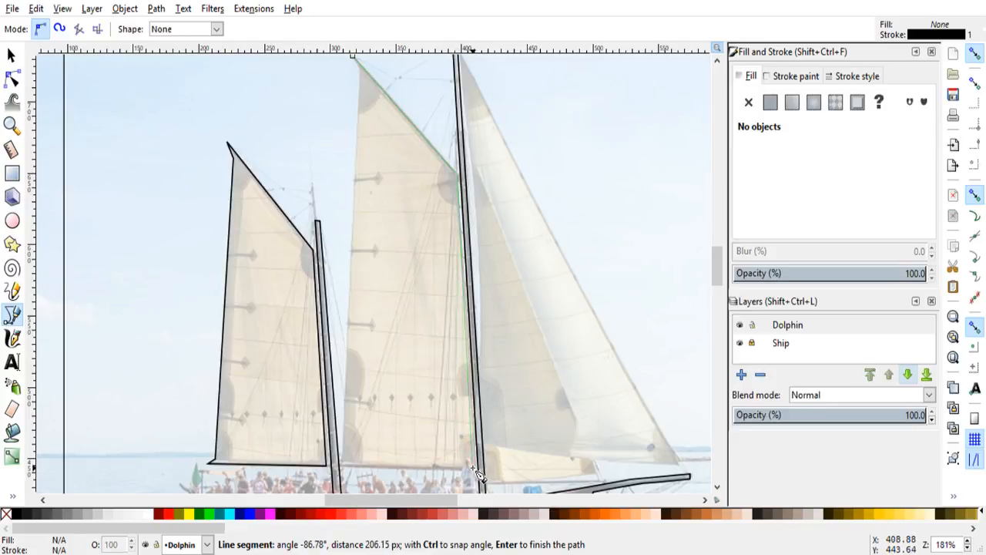
click(473, 467)
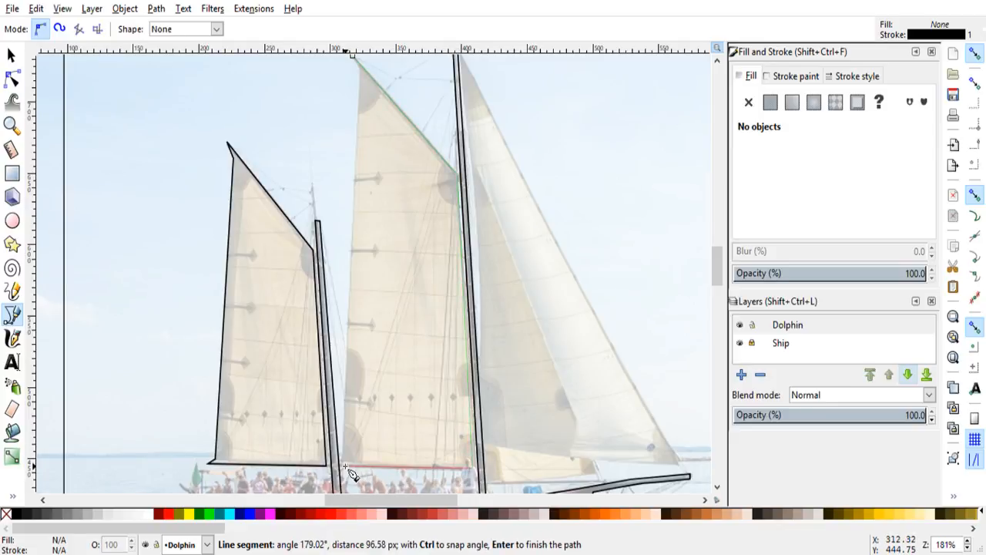
click(344, 467)
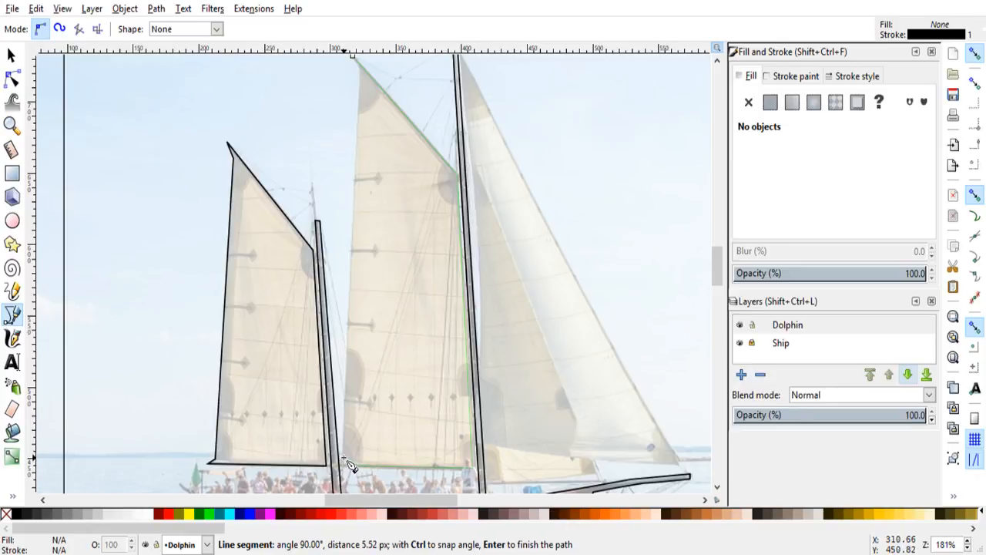
click(358, 73)
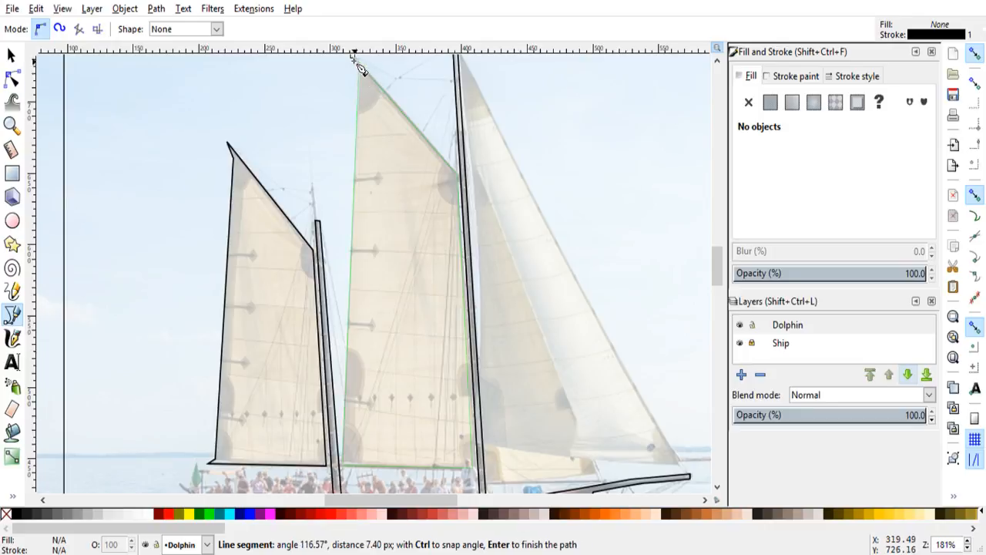
click(352, 56)
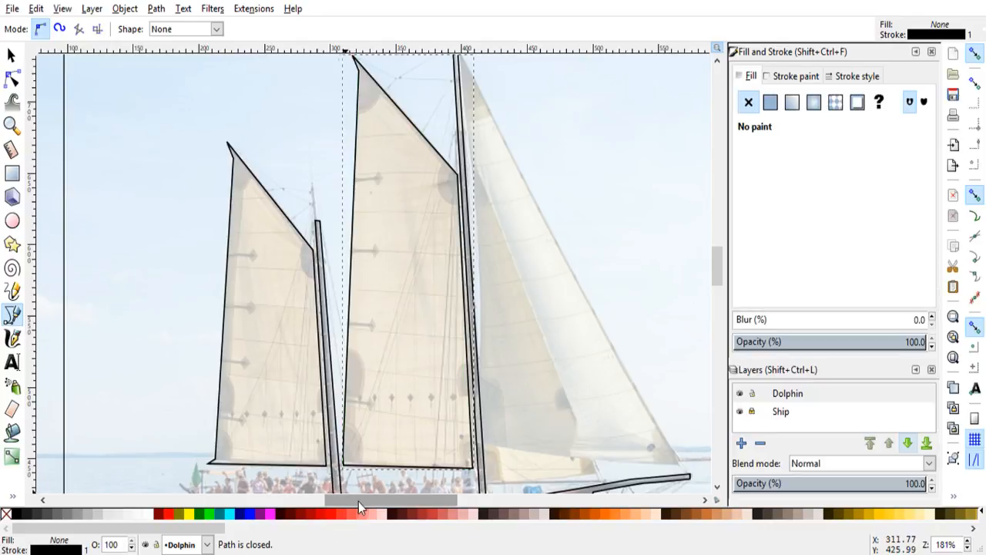
Step: Trace both headsails as one closed path from the peak near the forward masthead, down to the bowsprit, along the stepped foot and back up beside the mast
drag(359, 501, 378, 501)
scroll(357, 229, up, 2)
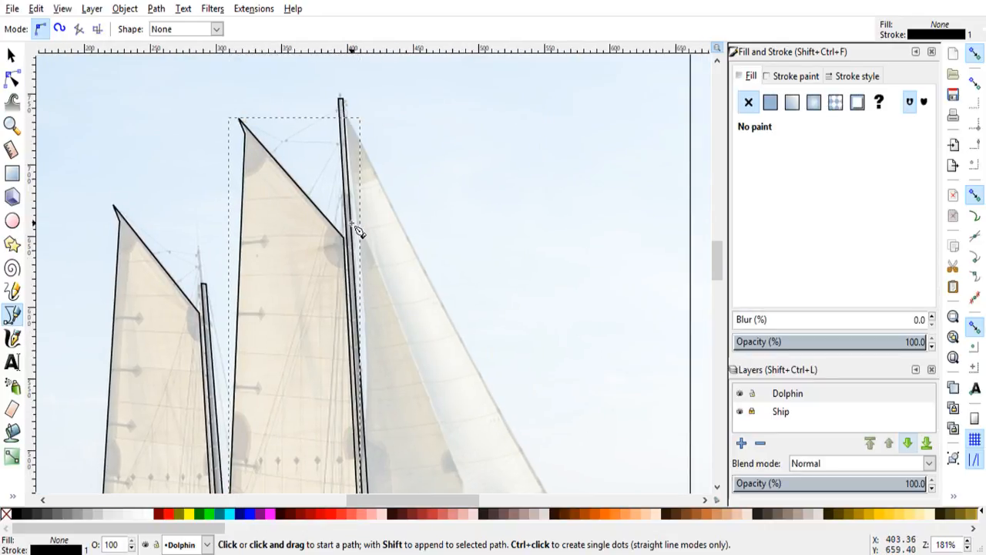
click(352, 119)
scroll(533, 392, down, 3)
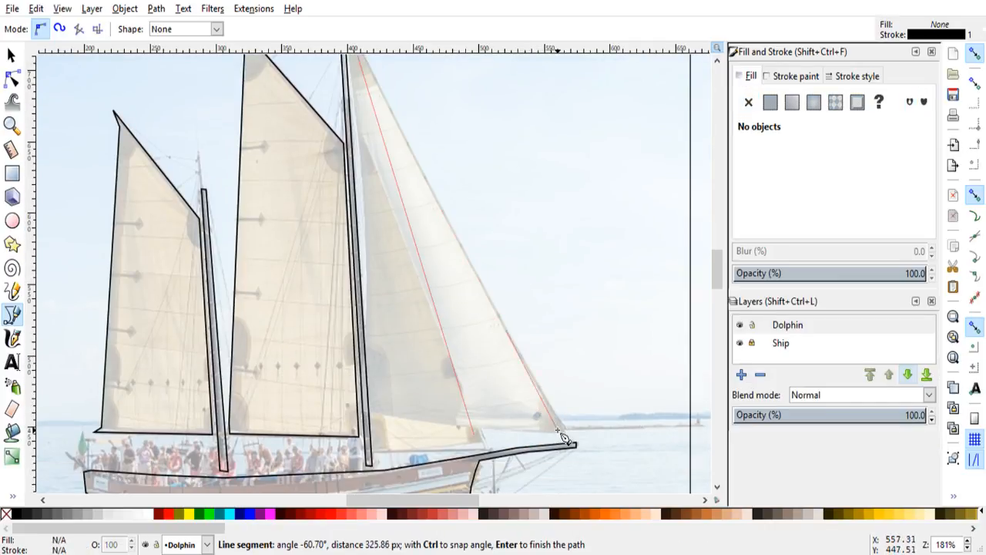
click(568, 432)
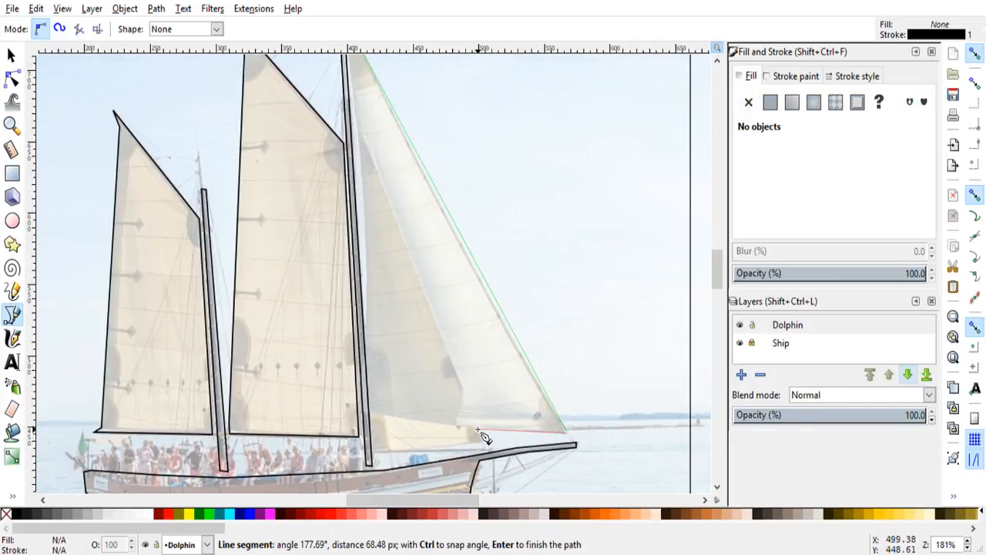
click(476, 430)
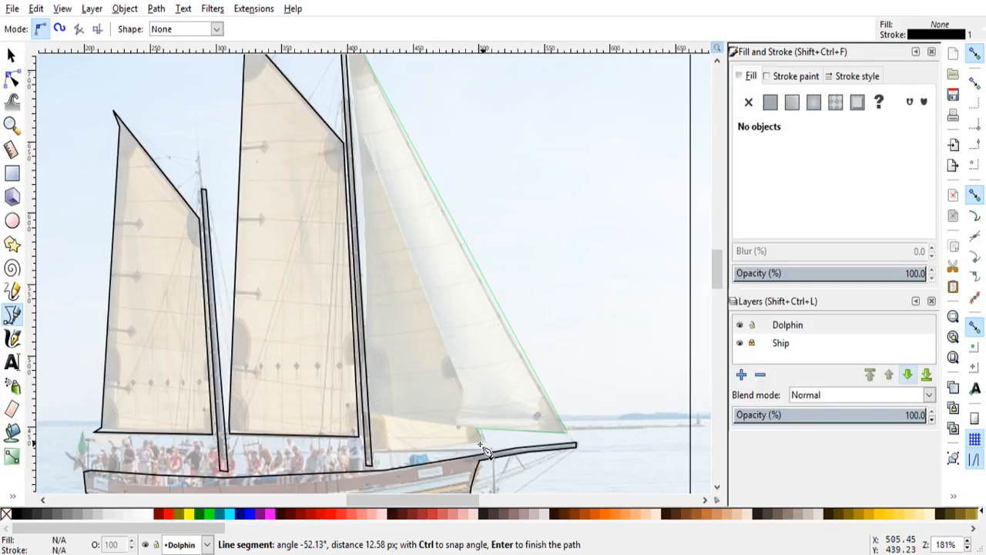
click(372, 448)
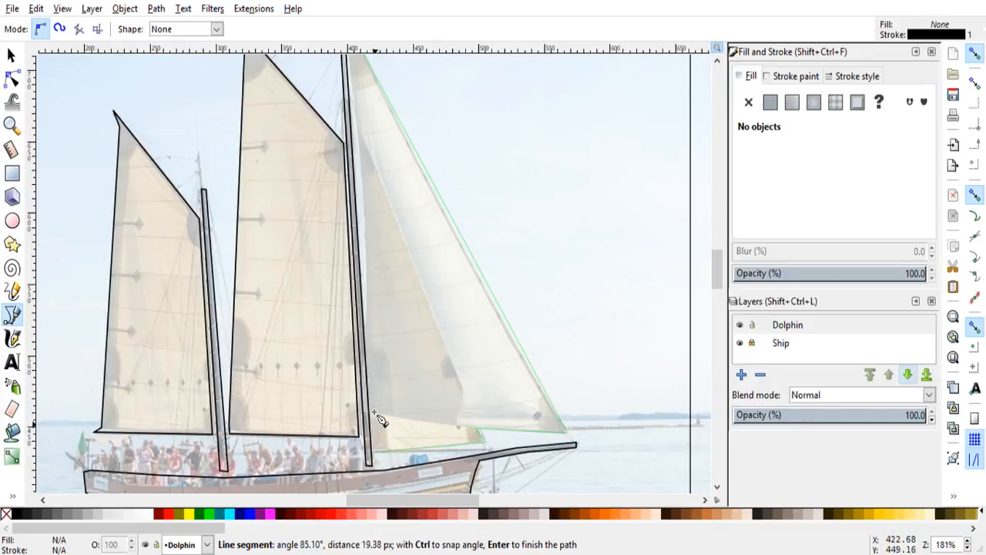
click(367, 325)
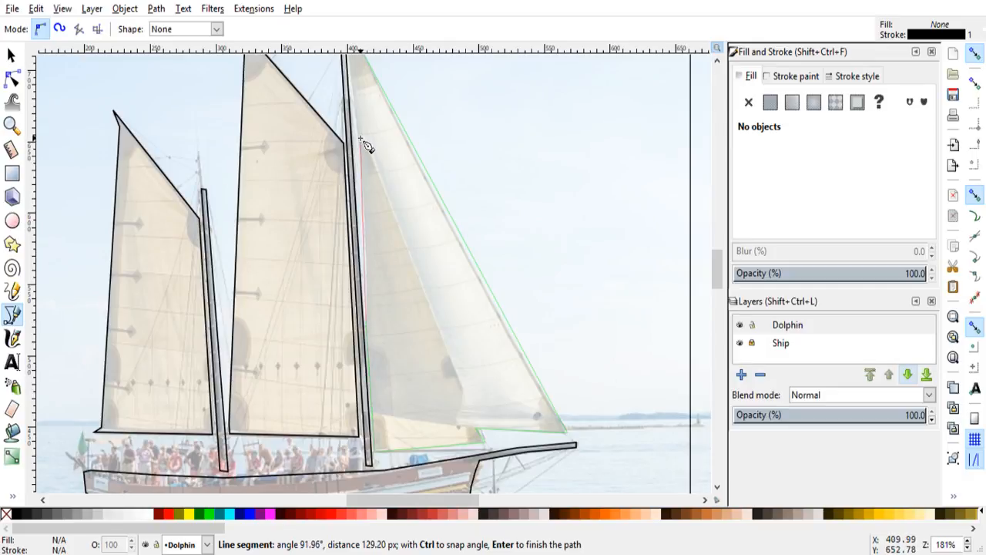
click(359, 139)
scroll(359, 127, up, 2)
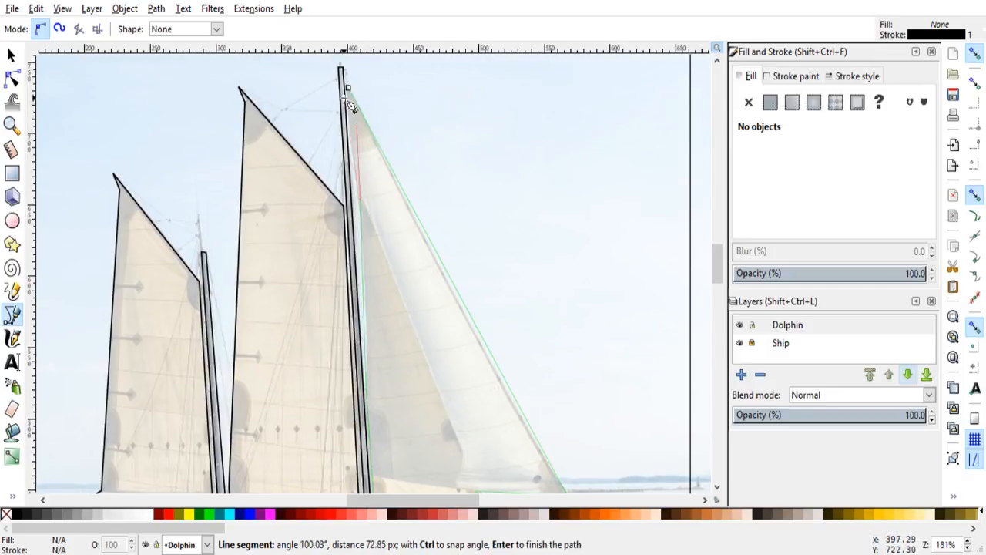
click(349, 91)
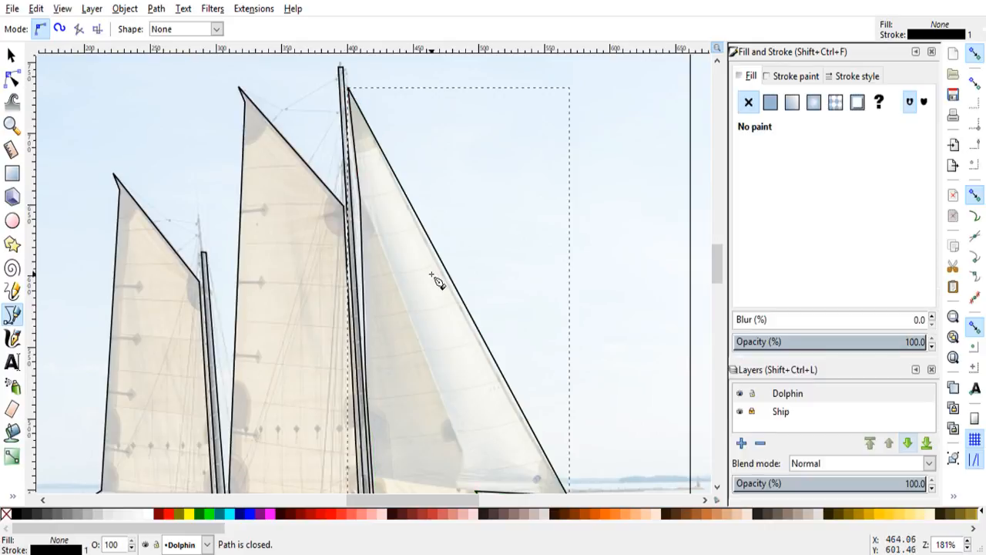
Step: Hide the Ship photo layer to check the traced outlines inside the square frame, and show it again with the Dolphin layer active
ctrl+scroll(435, 281, down, 3)
drag(715, 273, 716, 282)
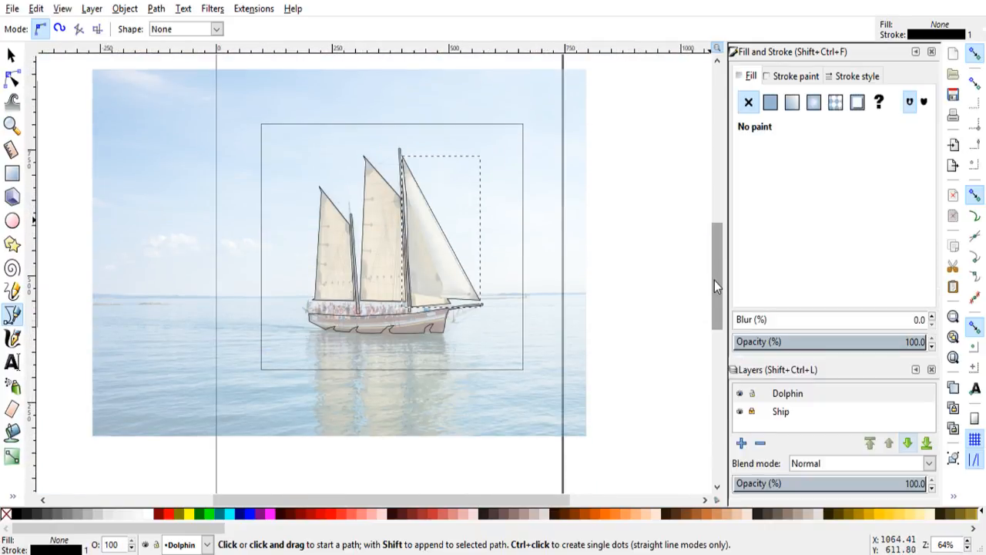
scroll(470, 337, up, 1)
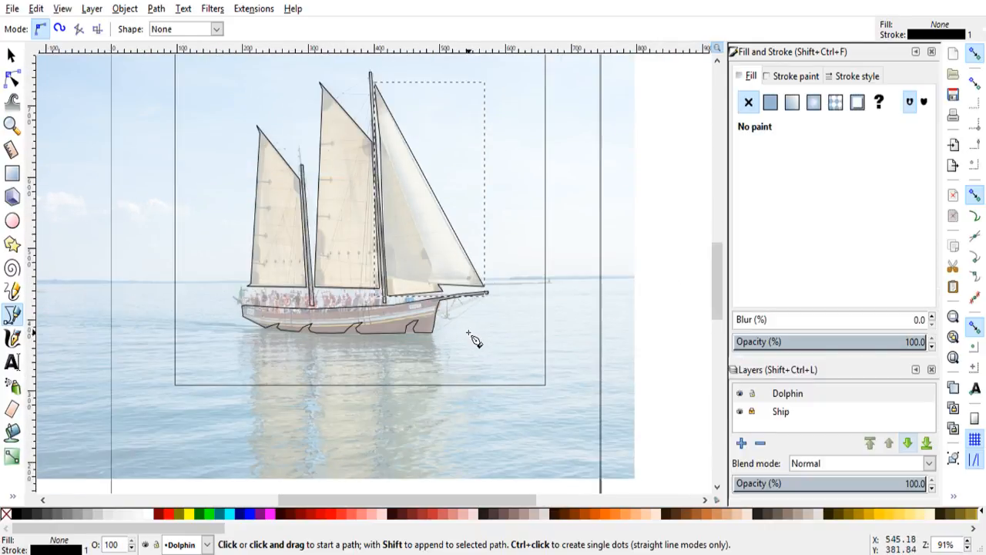
click(740, 413)
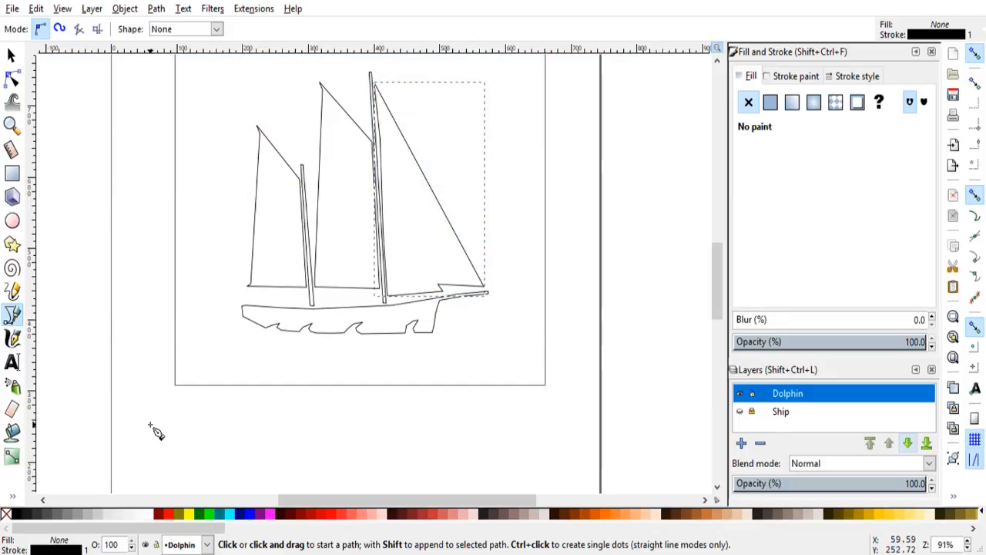
click(12, 55)
click(226, 425)
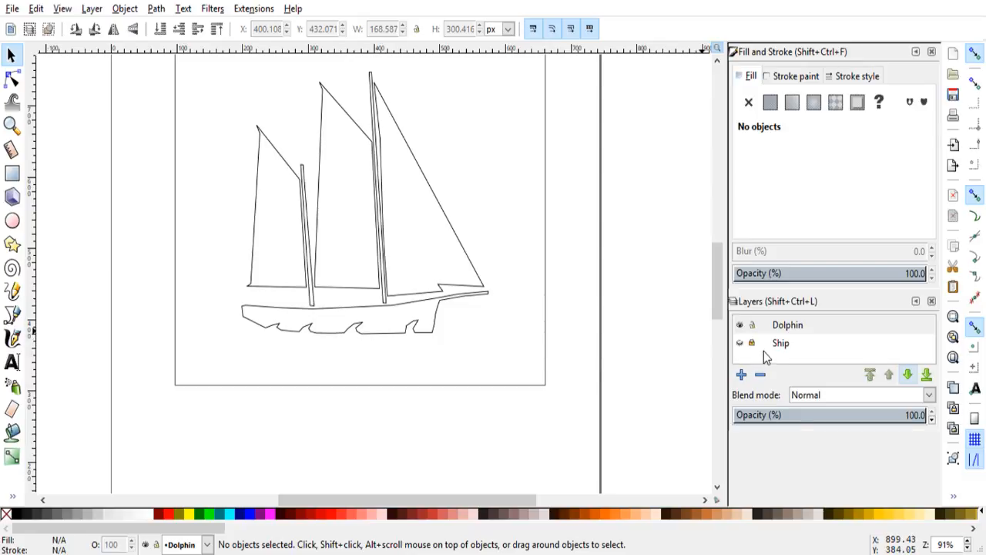
click(740, 342)
click(788, 324)
Step: Bend the headsail outline's edge beside the forward mast into a slight curve away from the mast
scroll(407, 298, up, 2)
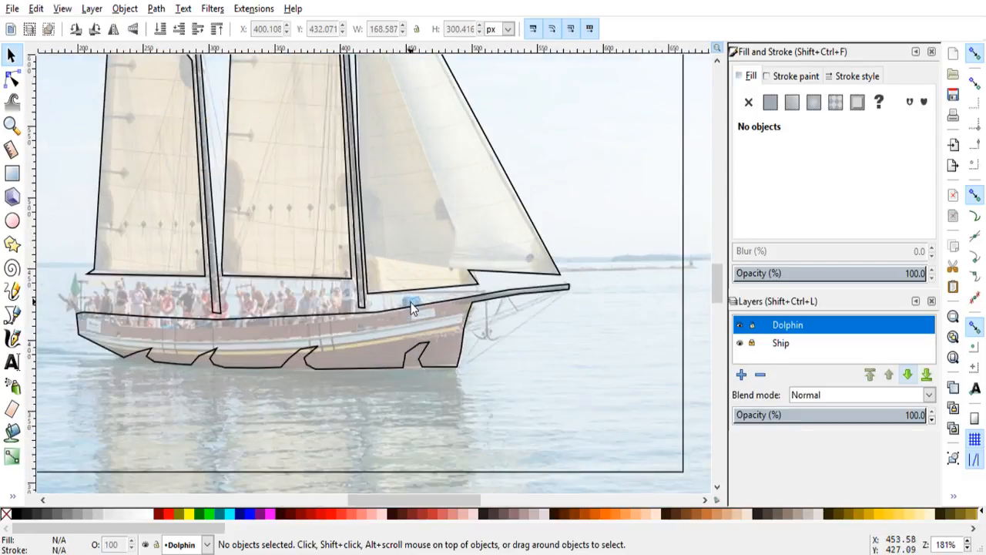
scroll(412, 307, up, 1)
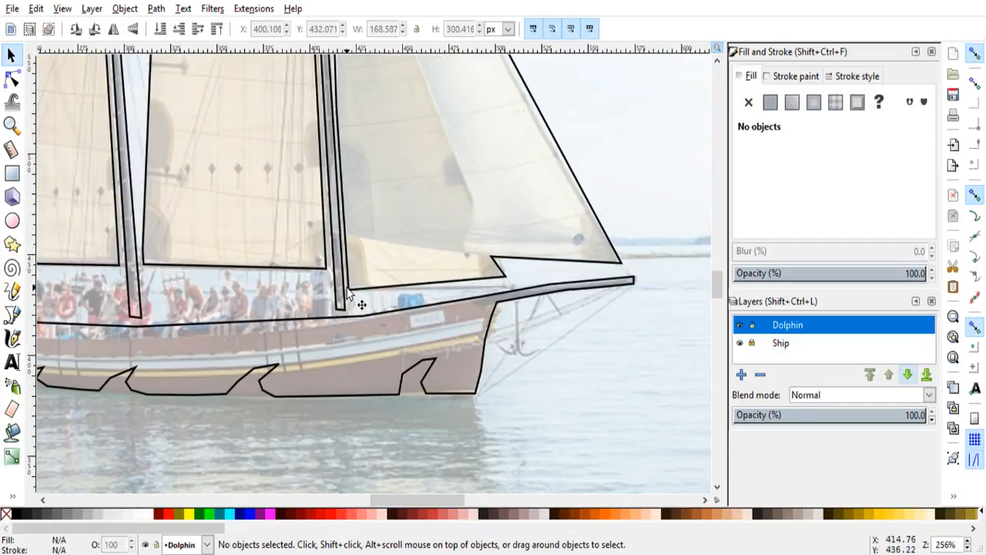
scroll(347, 292, up, 8)
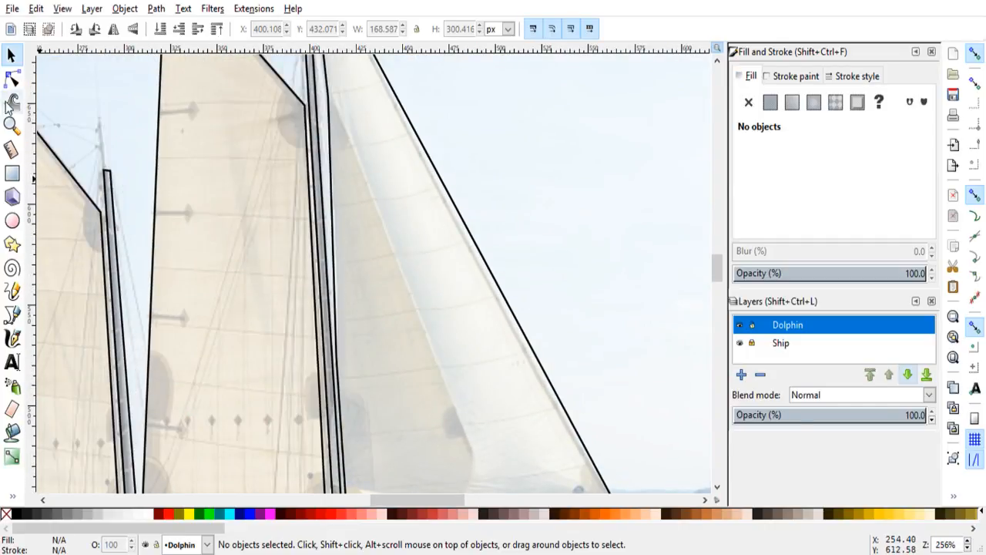
click(11, 78)
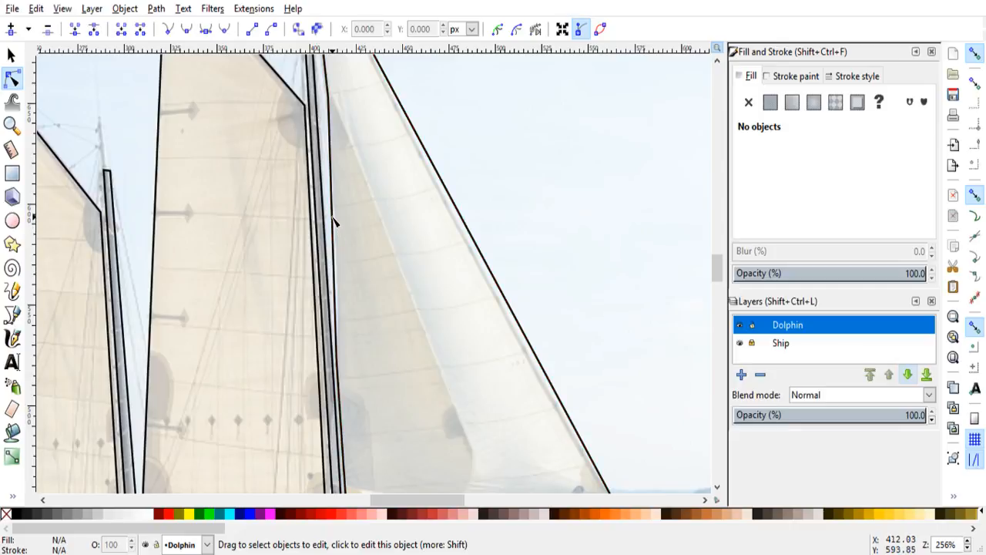
drag(333, 214, 336, 217)
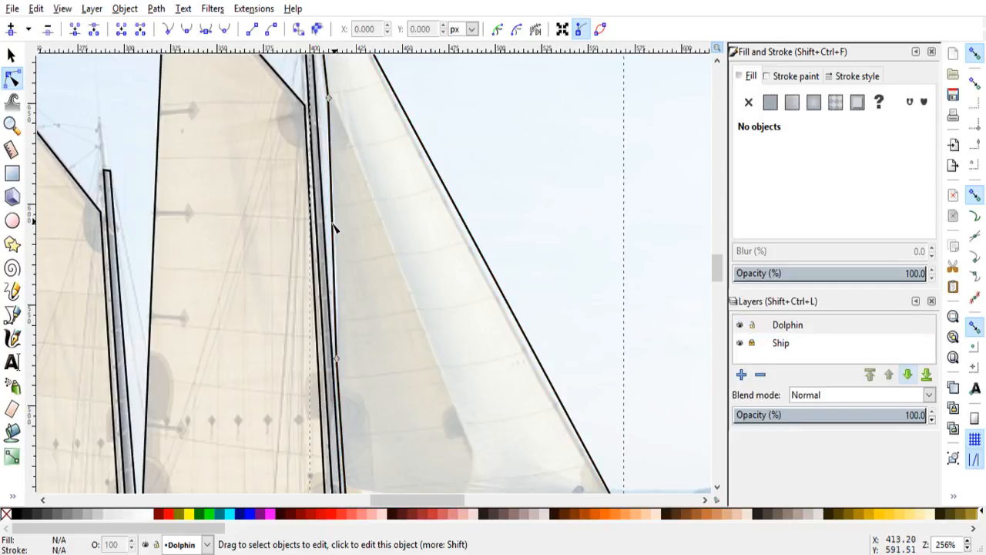
click(335, 225)
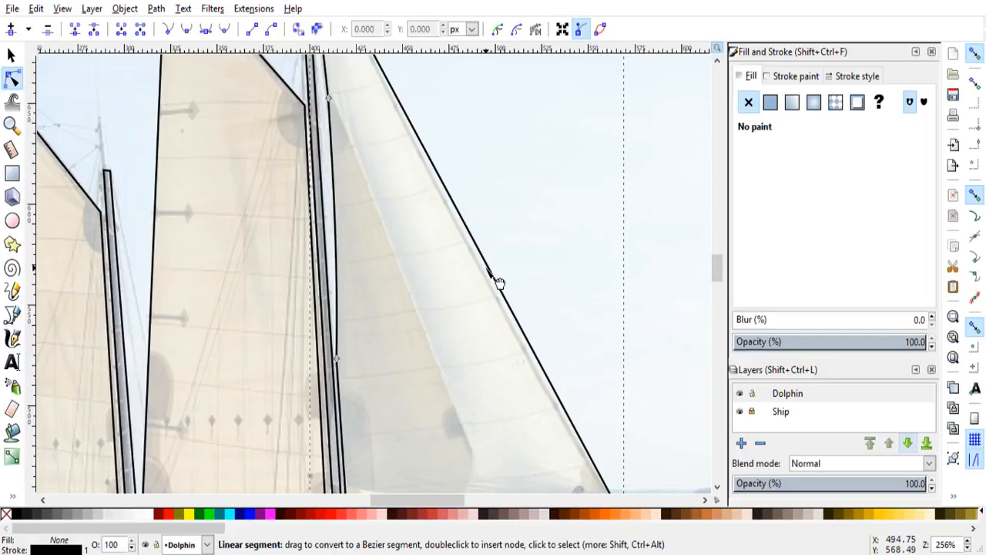
Step: Trace the overlap between the two headsails as an open line from near the forward mast down to the stepped foot, and deselect it
scroll(498, 284, down, 1)
scroll(524, 313, down, 3)
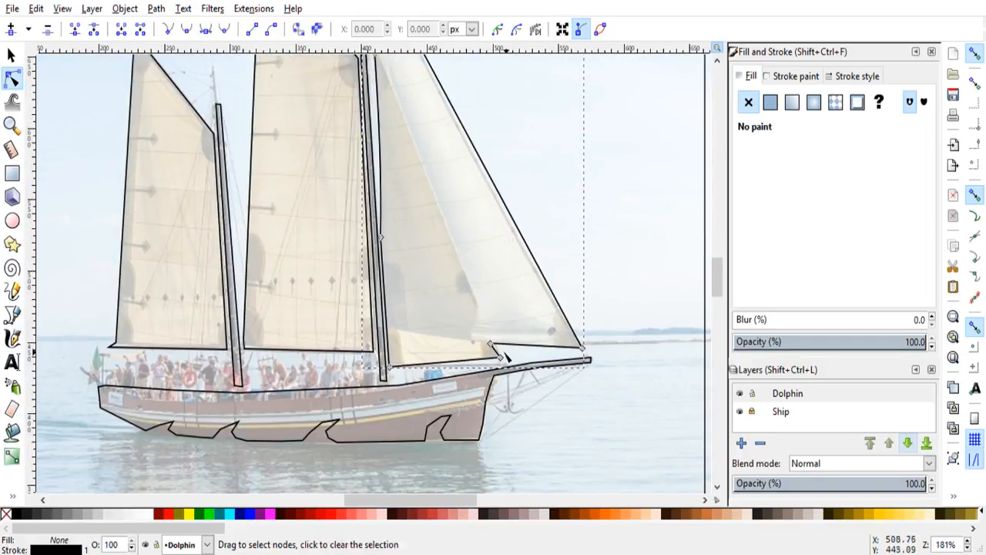
click(12, 313)
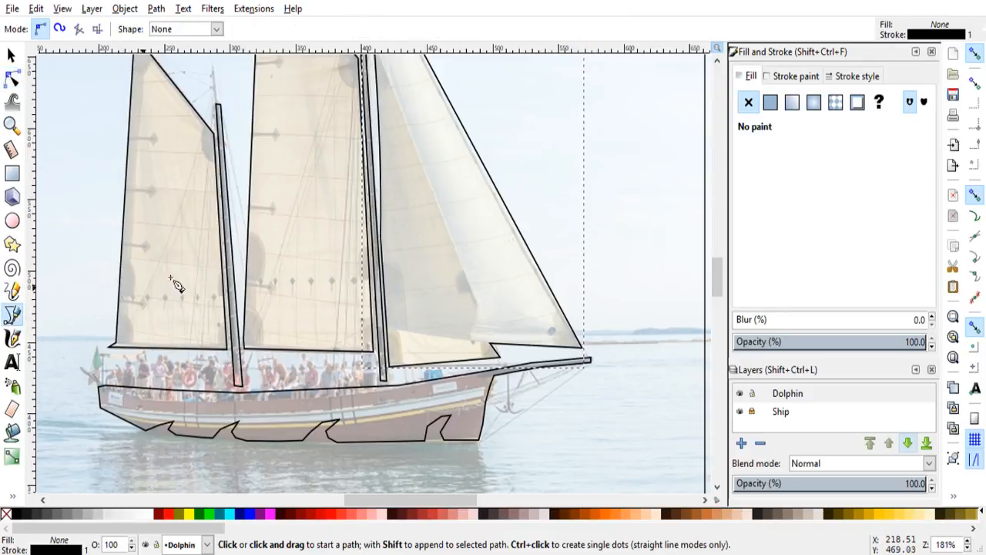
scroll(398, 294, up, 3)
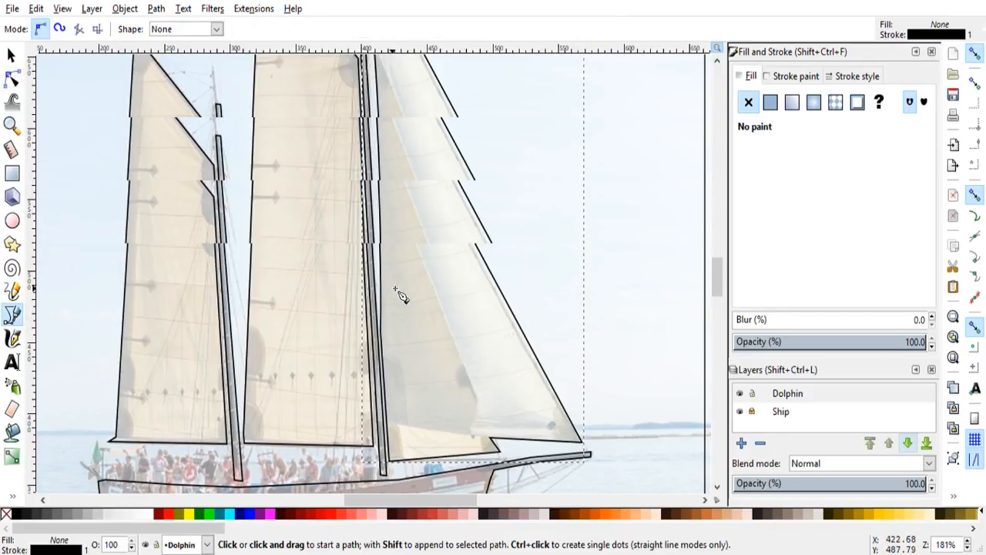
click(385, 163)
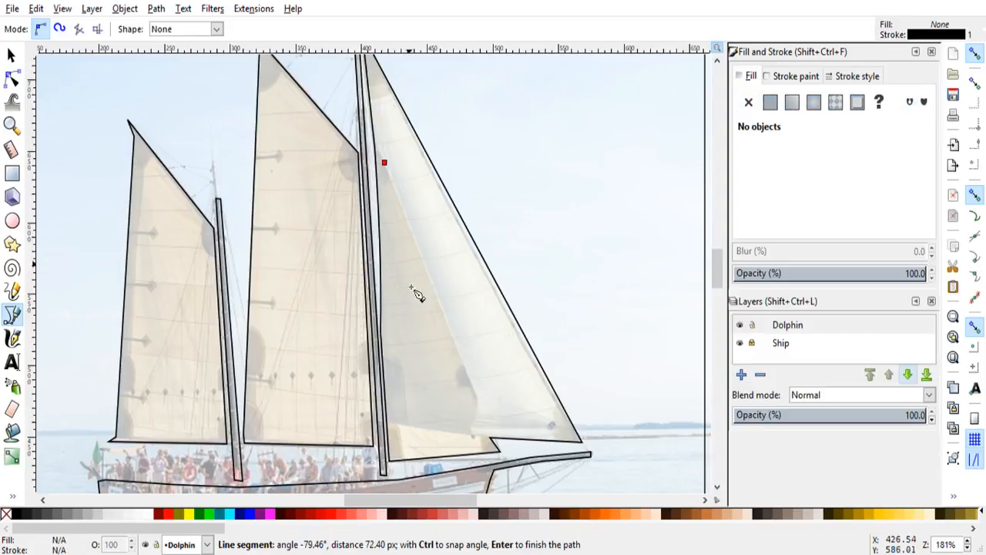
click(476, 407)
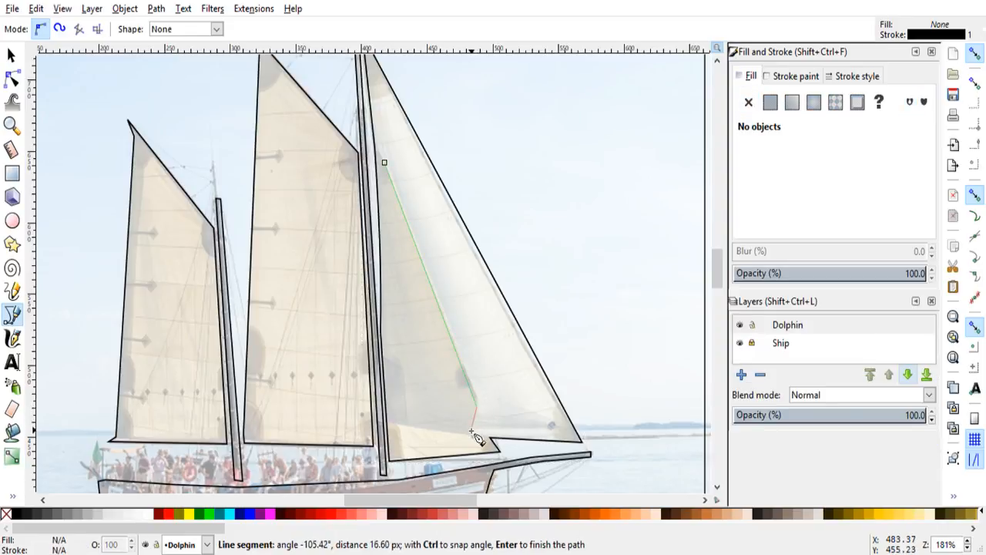
click(472, 433)
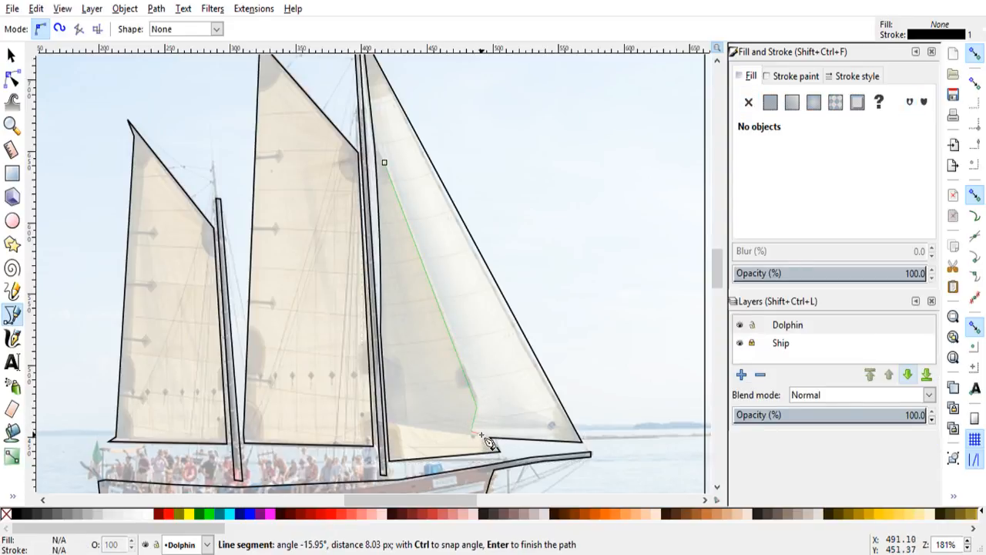
double_click(482, 436)
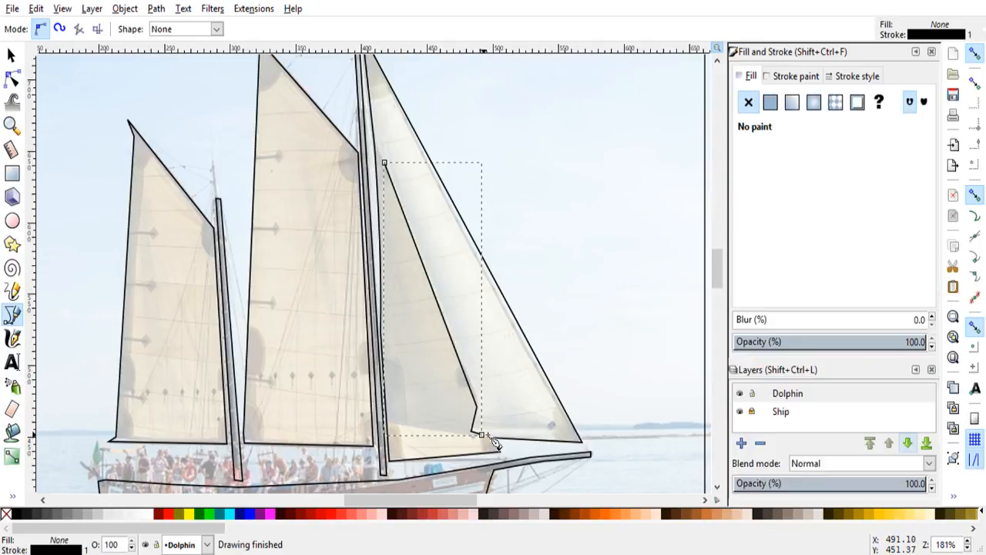
click(12, 78)
click(524, 238)
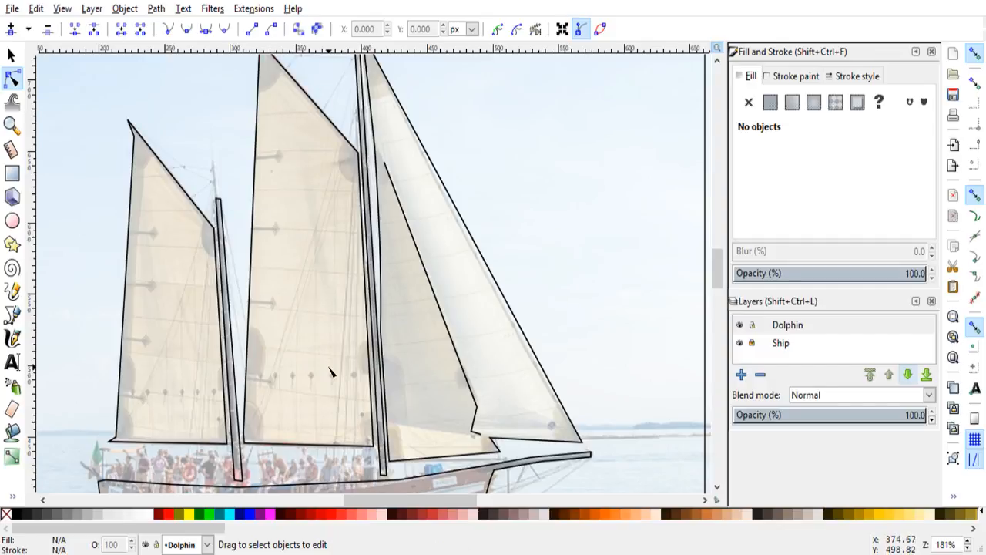
click(35, 9)
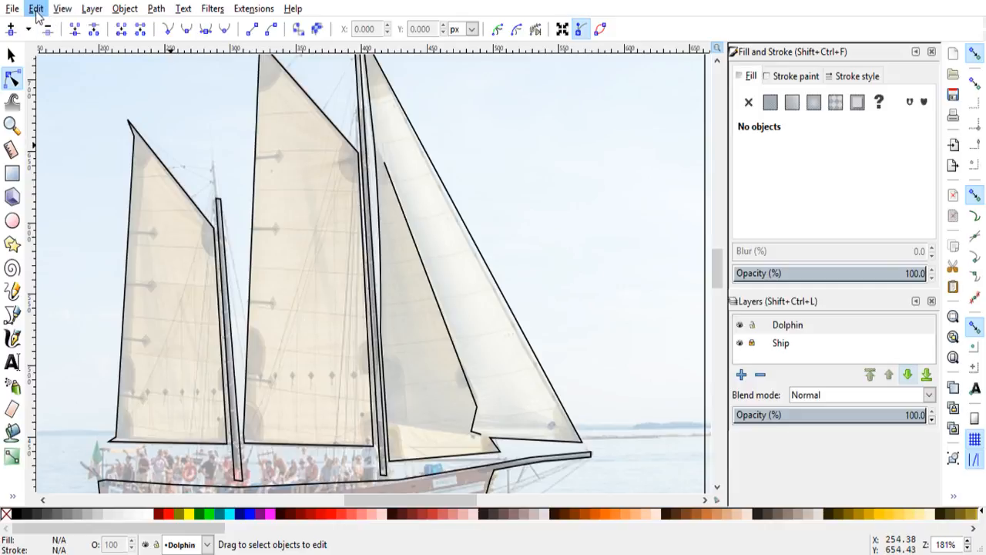
Step: Undo the open line traced along the overlap between the two headsails
click(53, 23)
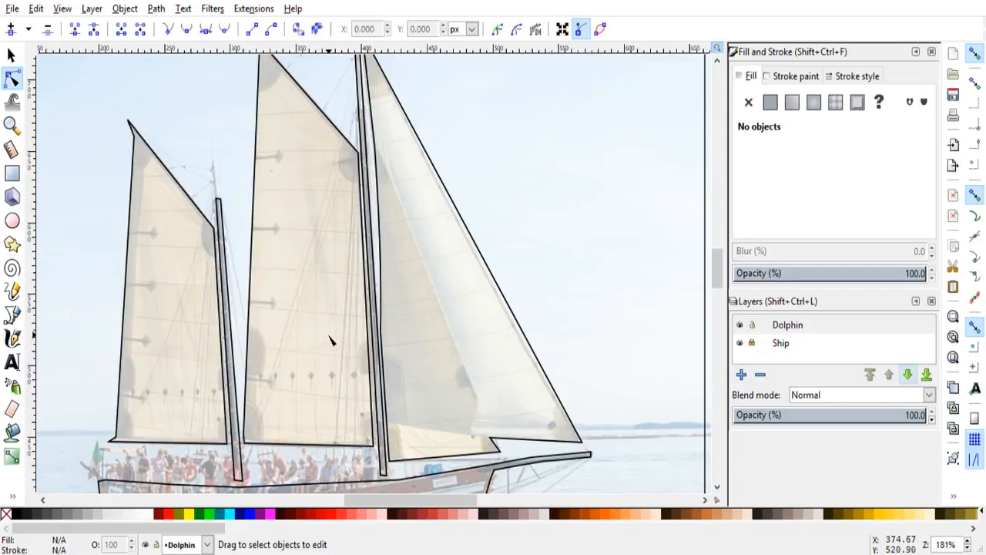
scroll(331, 339, down, 3)
scroll(333, 345, down, 1)
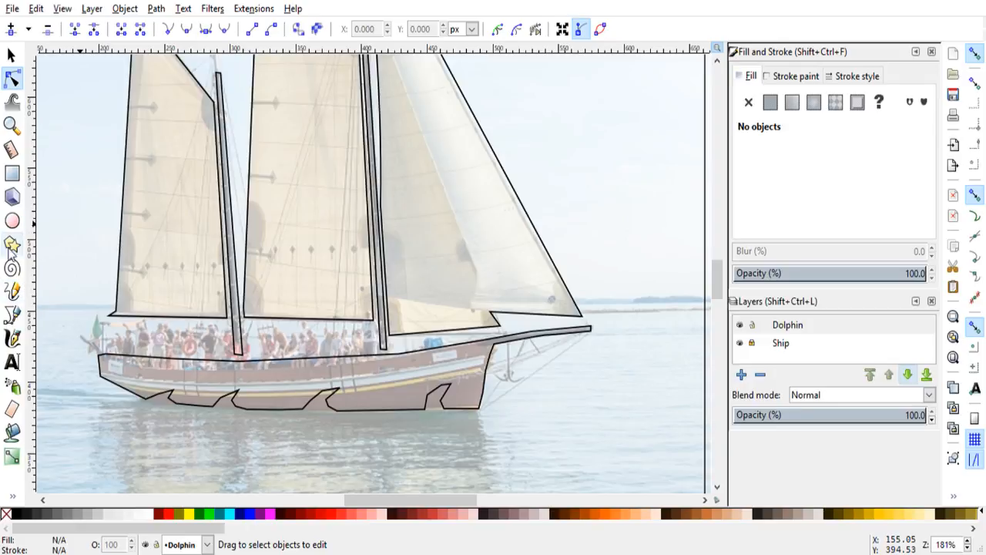
click(12, 314)
ctrl+scroll(284, 411, up, 3)
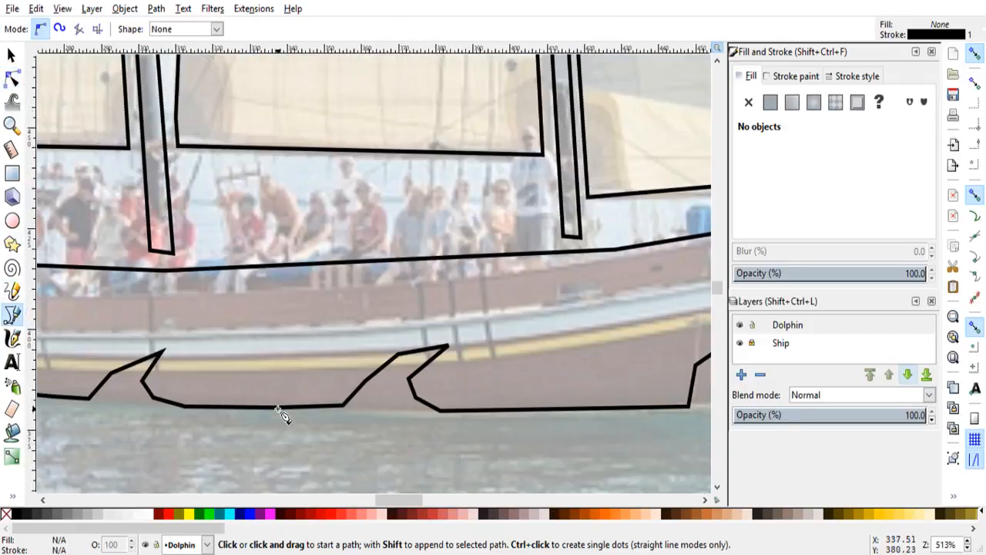
Step: Smooth the cusp nodes along the two sternmost wave notches of the hull outline so their edges curve
click(12, 78)
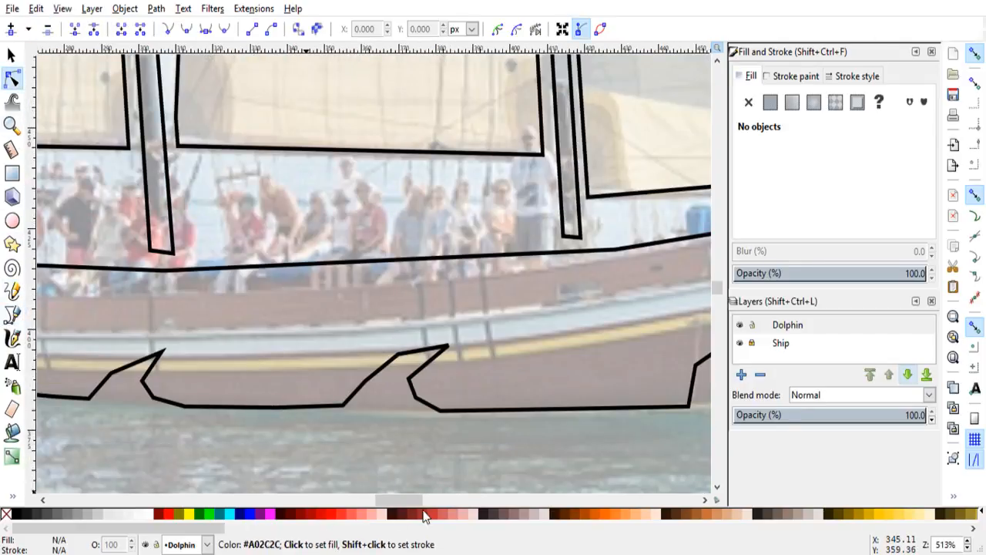
scroll(396, 499, left, 3)
mouse_move(368, 499)
mouse_down()
mouse_move(357, 499)
mouse_move(374, 501)
mouse_up()
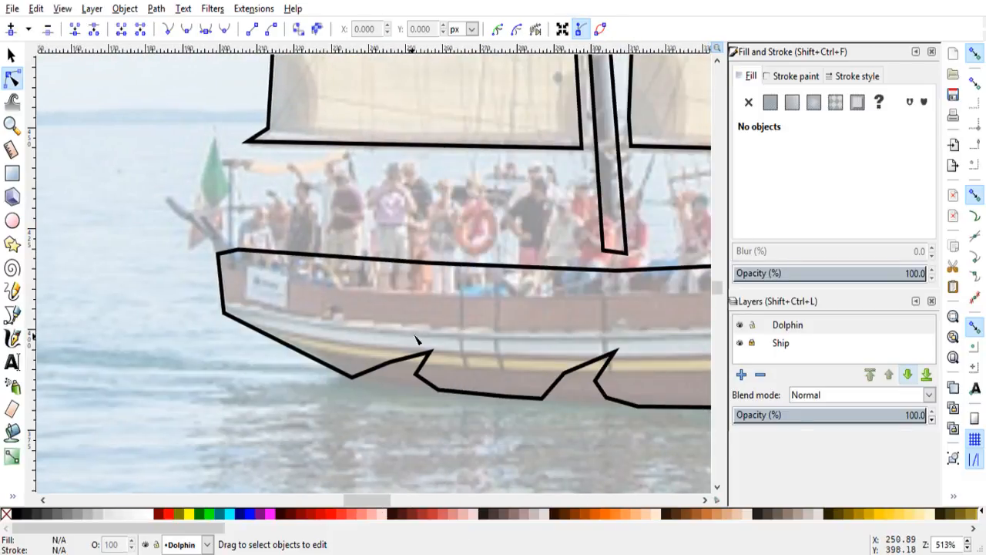
click(391, 365)
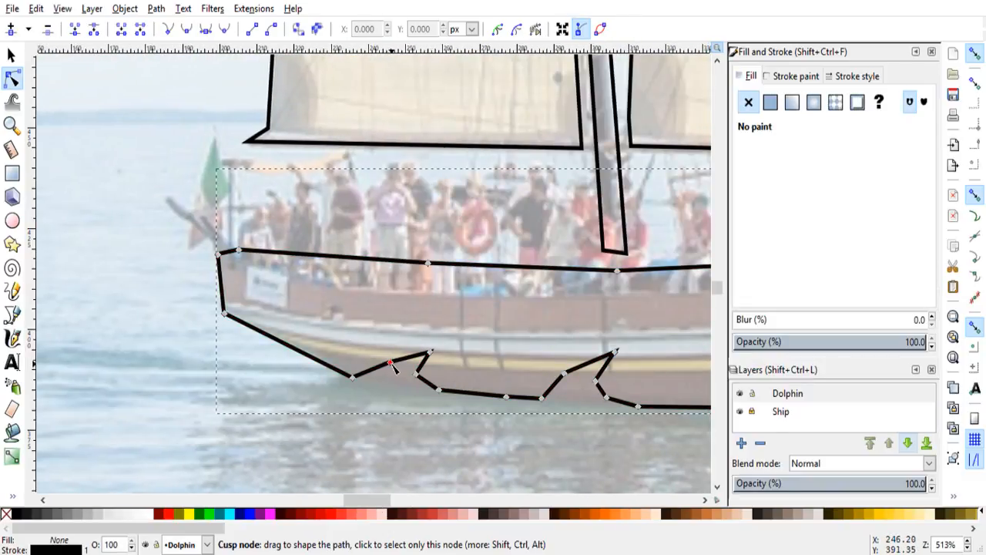
ctrl+click(416, 374)
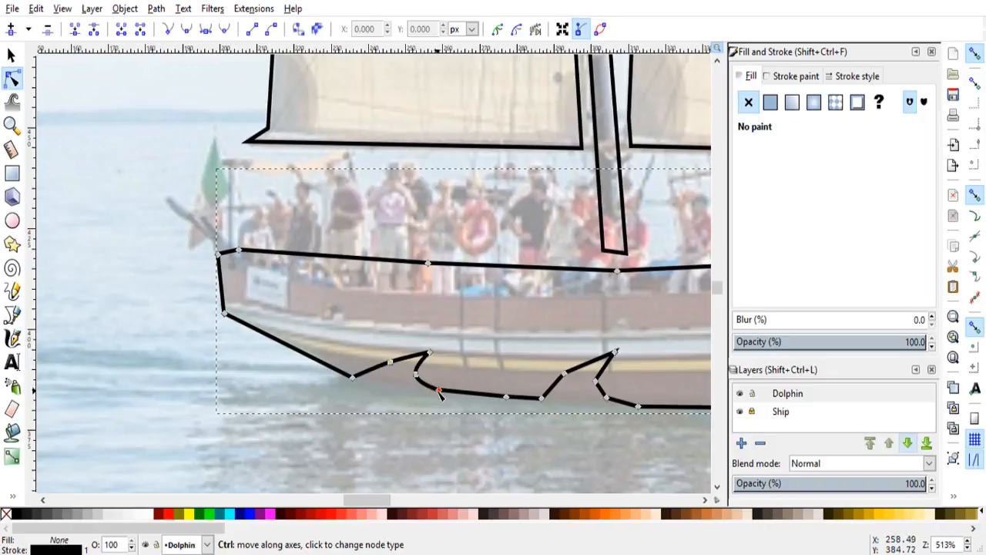
ctrl+click(438, 390)
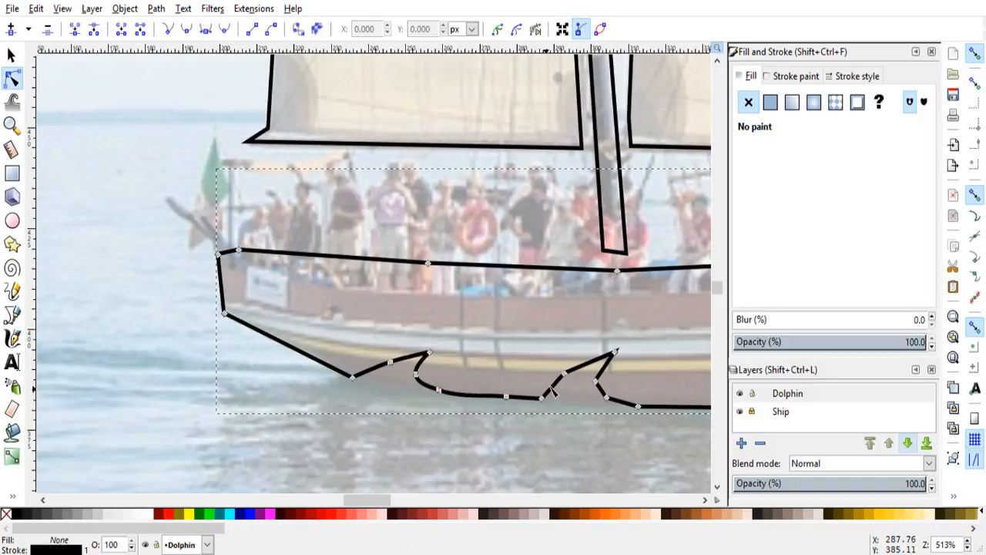
ctrl+click(563, 376)
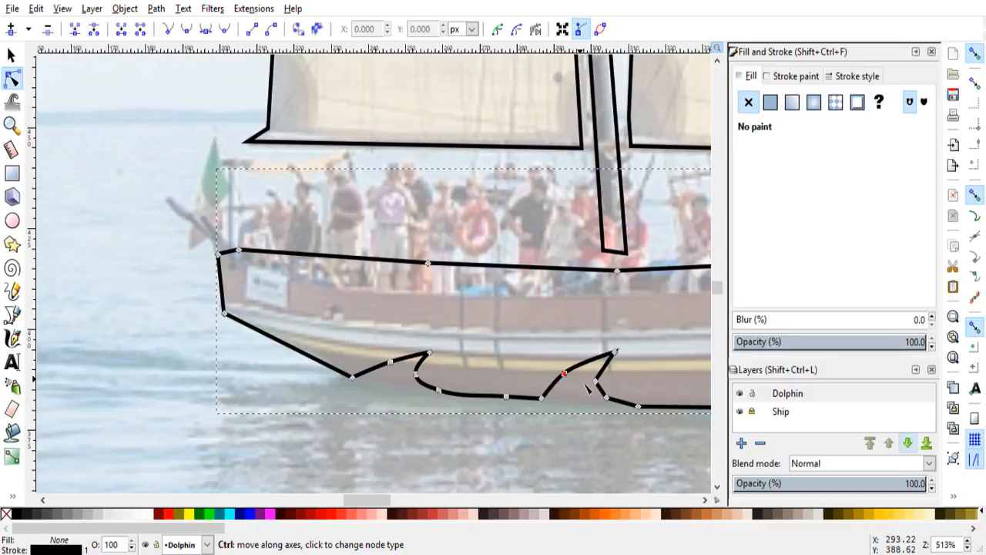
ctrl+click(596, 381)
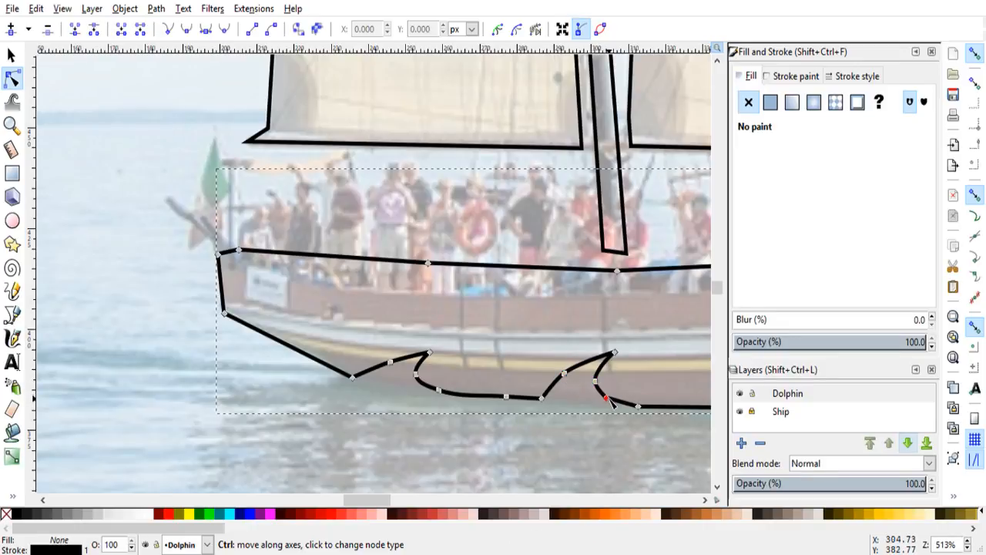
Step: Smooth the cusp nodes on both sides of the third wave notch from the stern, rounding its straight segments
drag(377, 503, 388, 504)
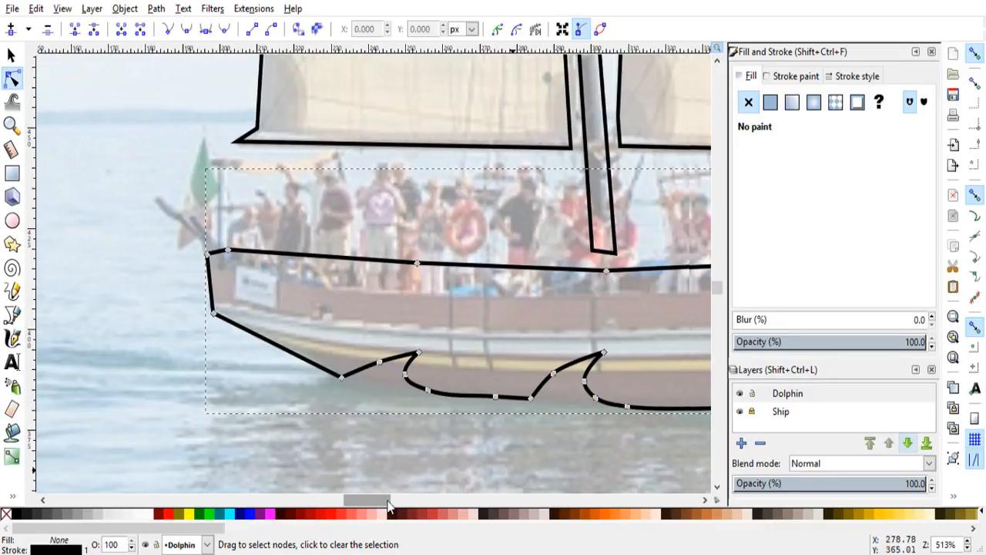
scroll(394, 501, right, 8)
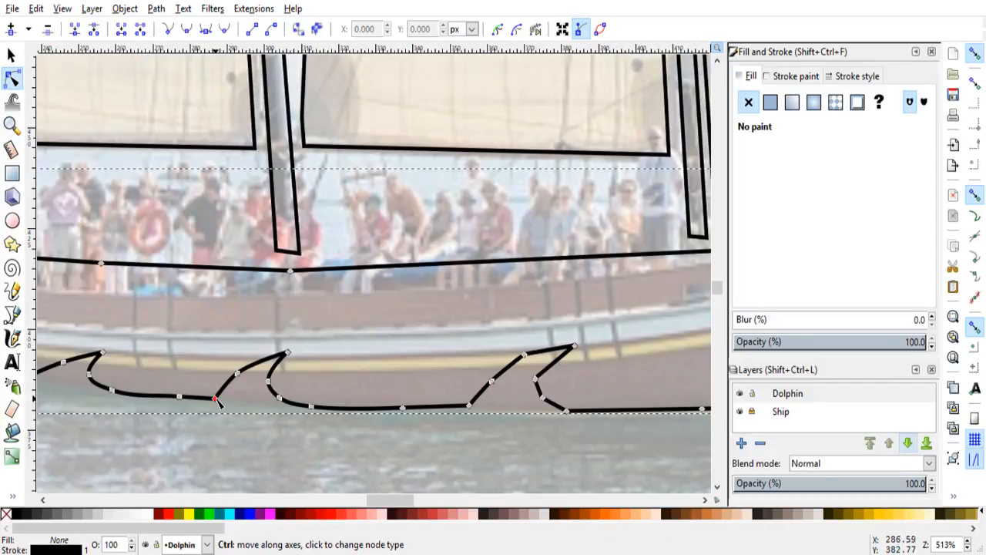
ctrl+click(525, 355)
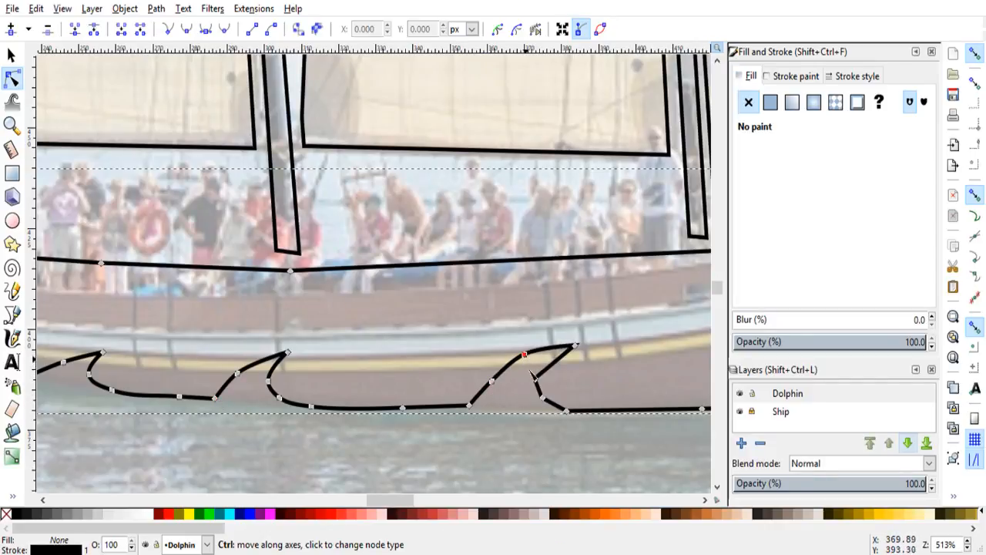
ctrl+click(535, 379)
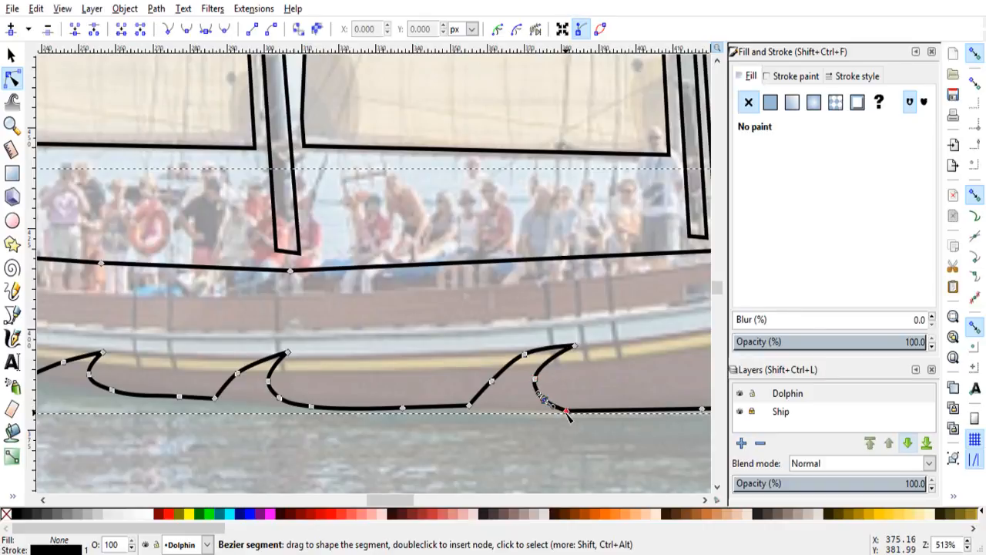
ctrl+click(543, 399)
Step: Smooth the cusp nodes of the wave notch nearest the bow and along the hull's stem above the waterline
drag(396, 500, 416, 498)
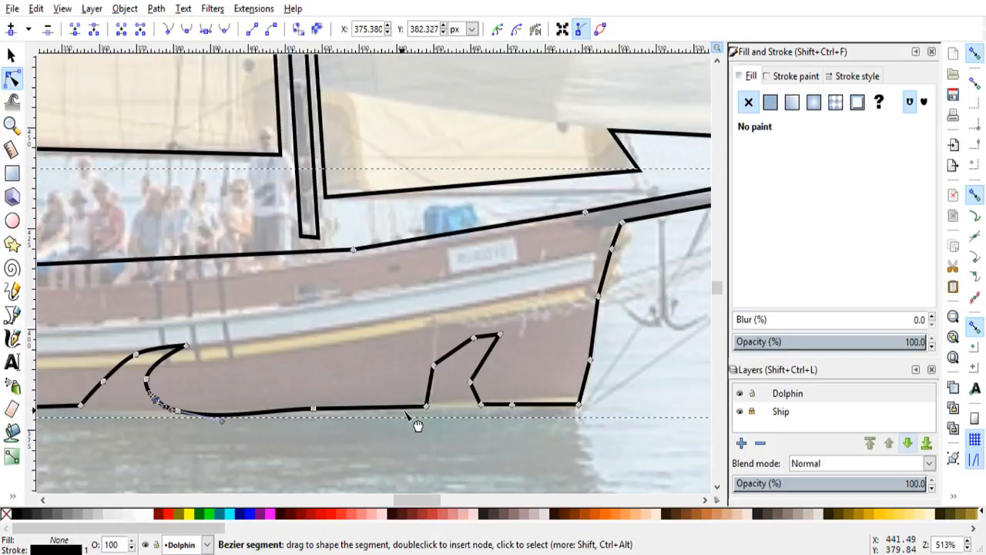
ctrl+click(434, 367)
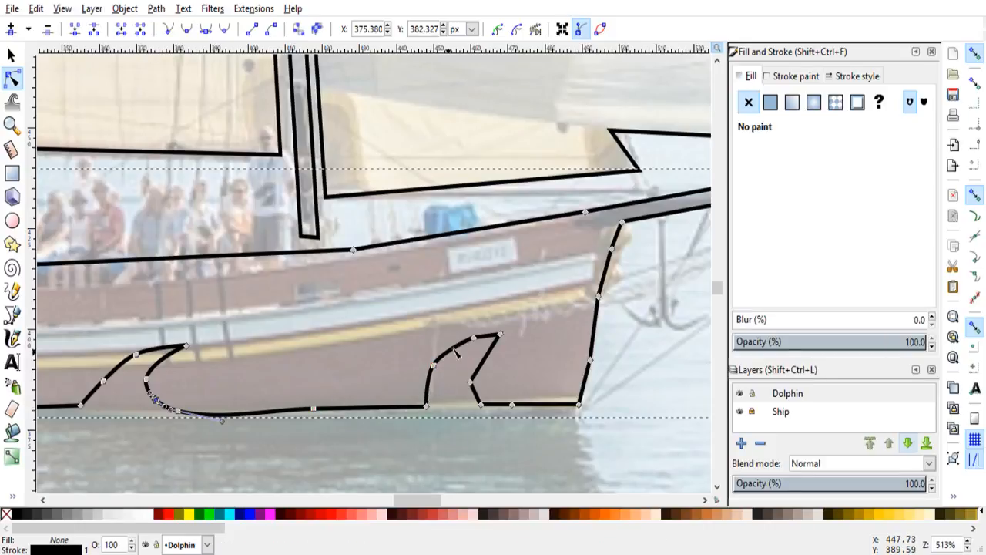
ctrl+click(470, 380)
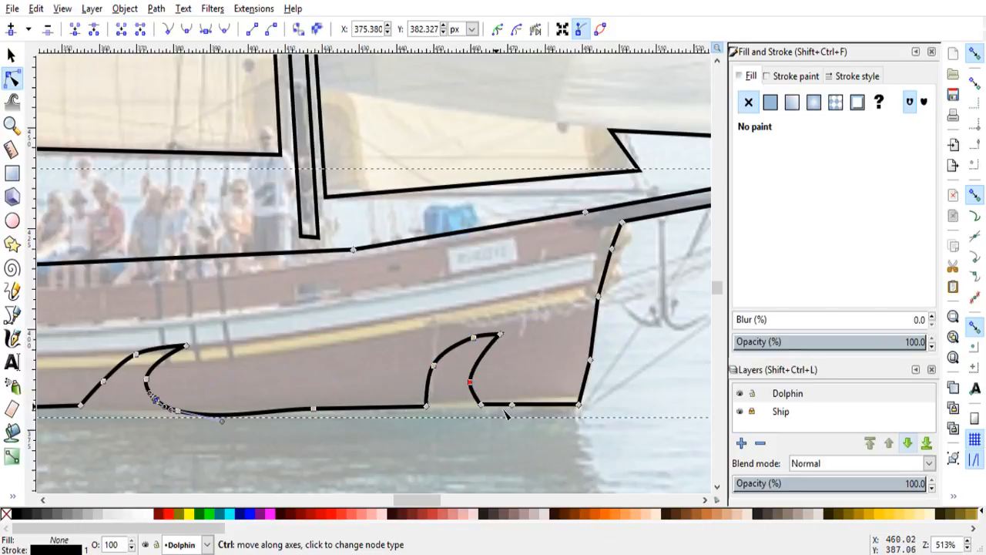
ctrl+click(590, 362)
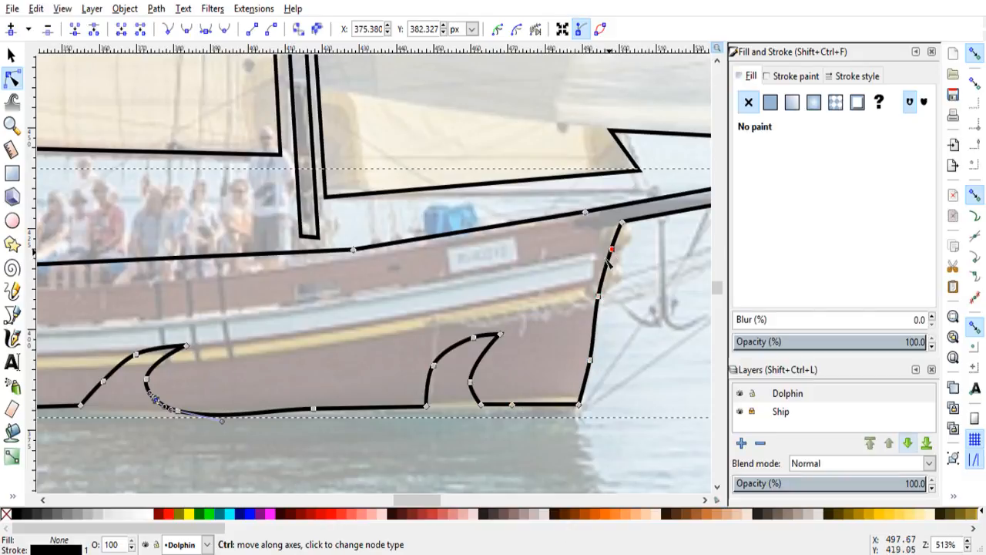
Step: Smooth the middle nodes on the upper and lower edges of the bowsprit into gentle curves
drag(418, 501, 438, 501)
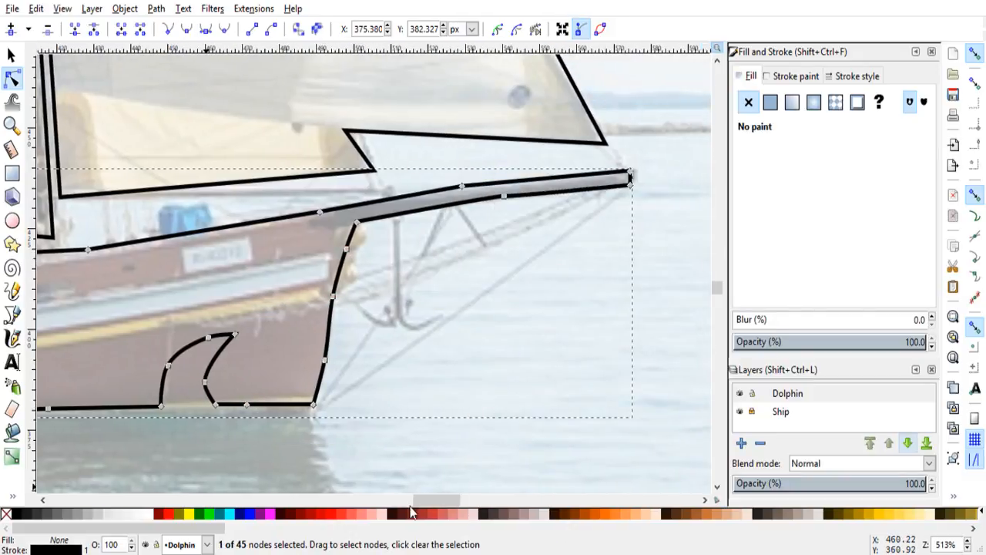
ctrl+click(503, 196)
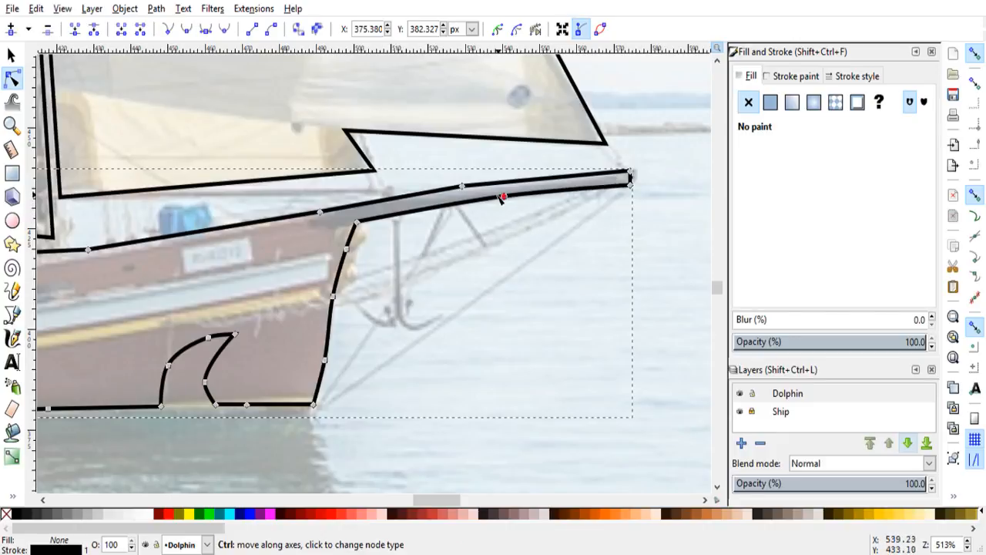
ctrl+click(461, 187)
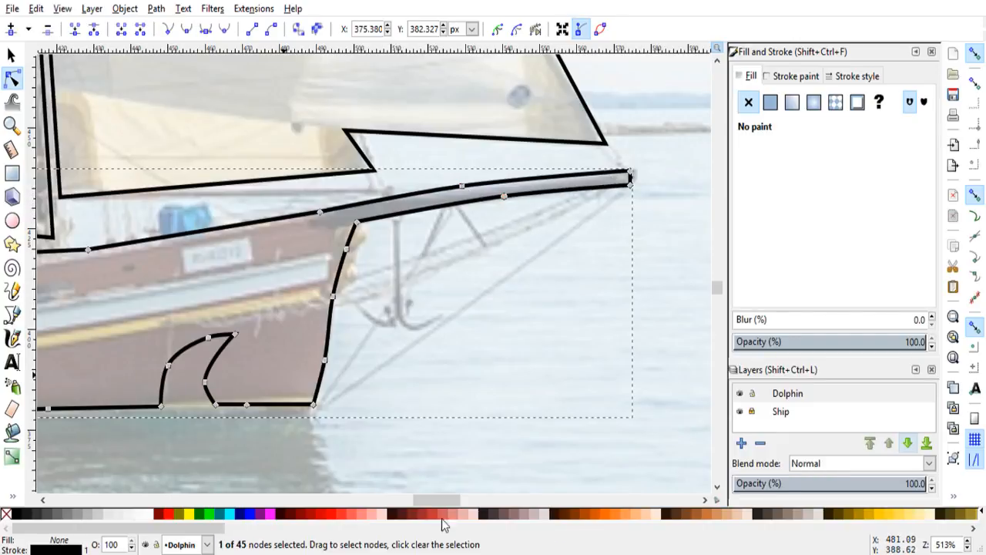
Step: Smooth the deck line's nodes into a gentle sheer curve, keeping the node near the stern corner sharp, and deselect the hull
drag(445, 501, 399, 506)
click(293, 252)
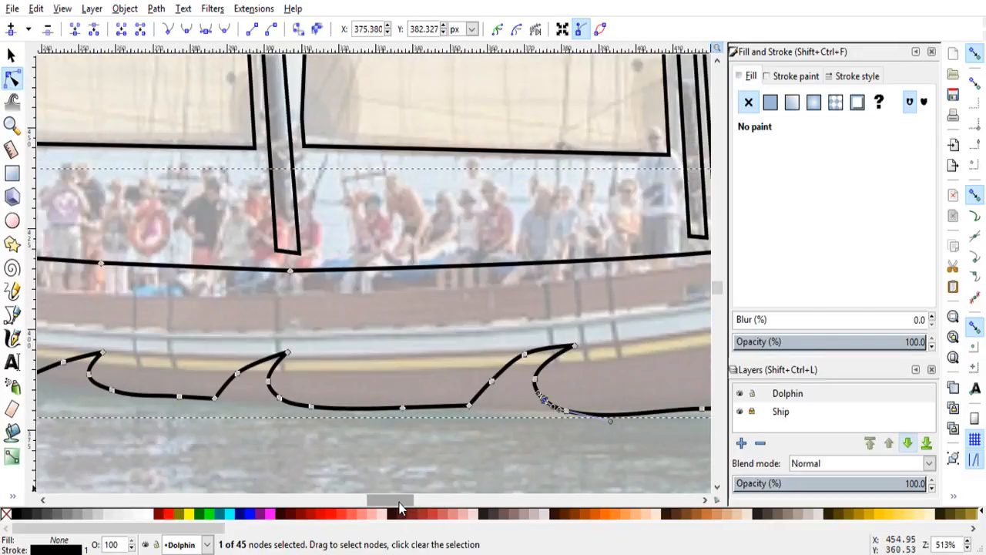
ctrl+click(291, 271)
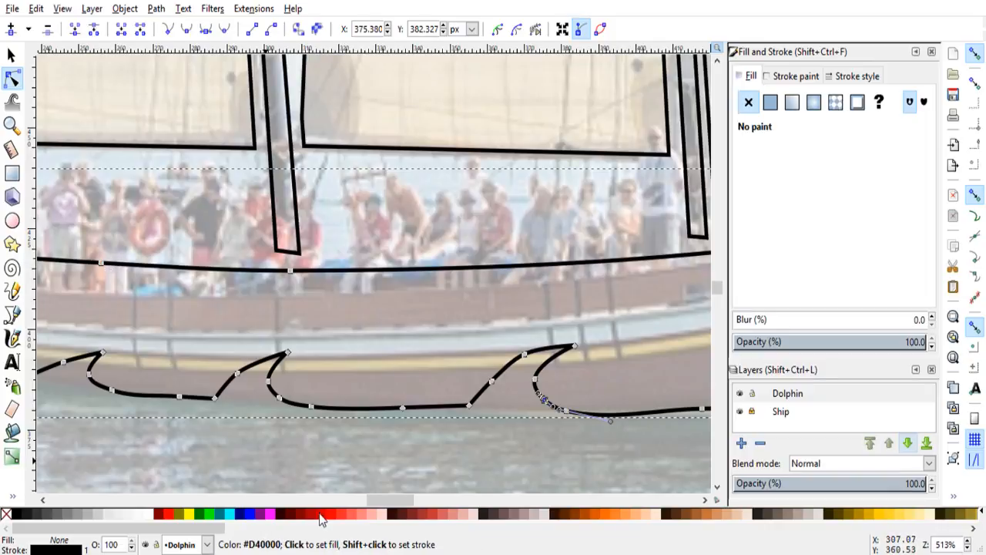
drag(389, 507, 363, 500)
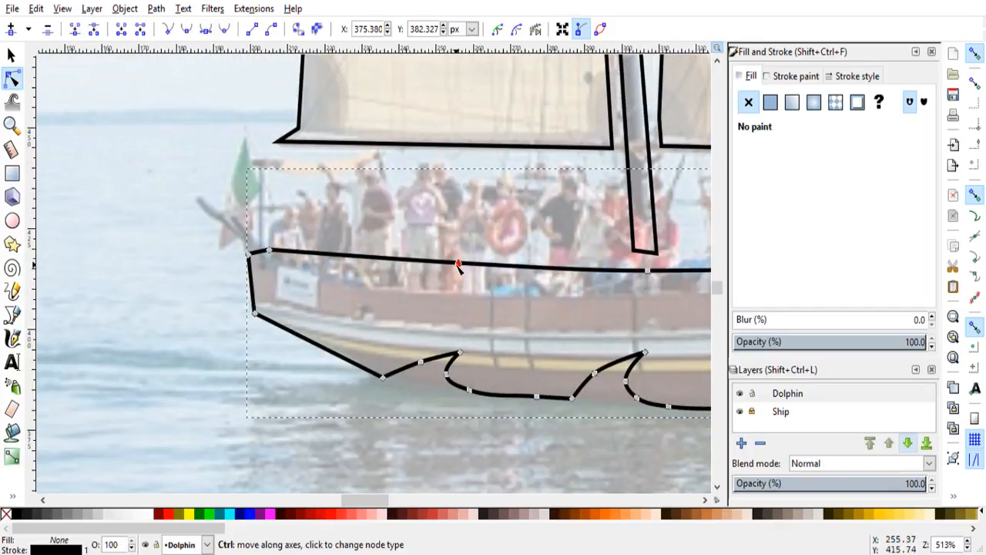
ctrl+click(269, 251)
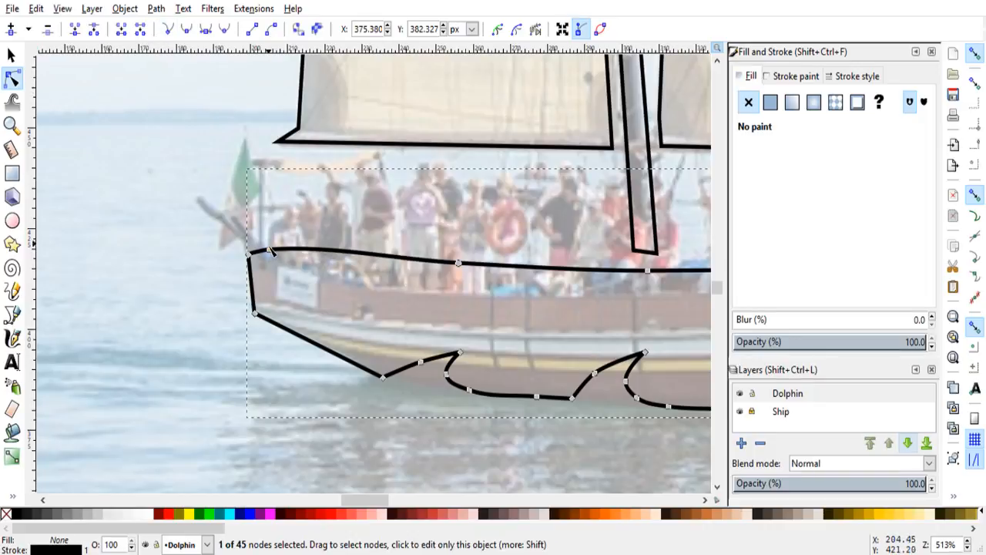
click(269, 251)
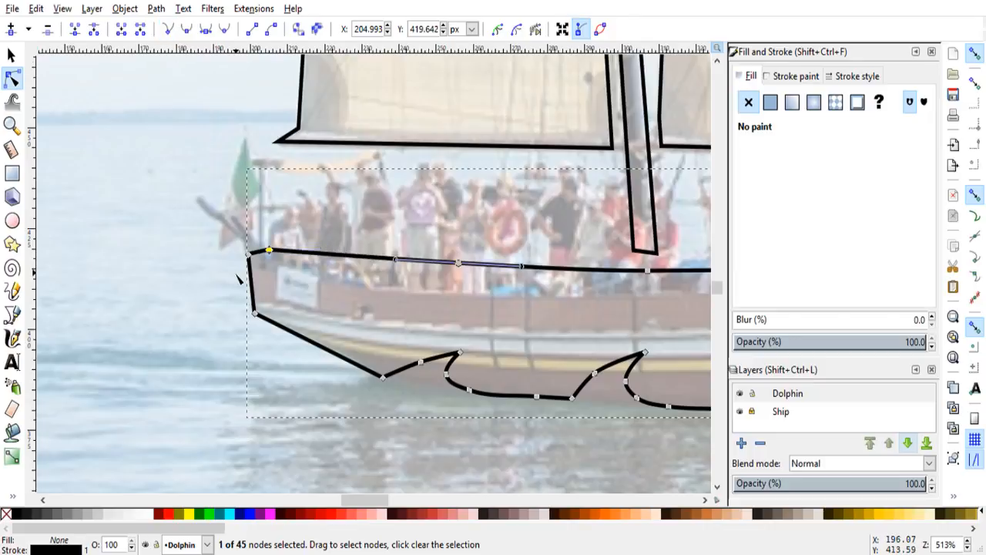
click(239, 279)
click(239, 279)
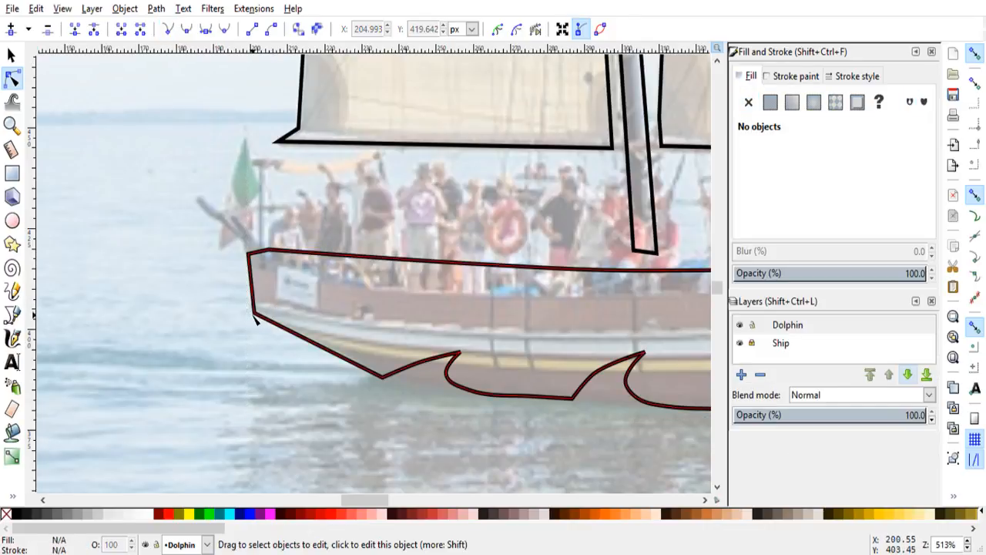
Step: Reshape the wave notch nearest the bow by moving its tip forward and down and its inner curve node aft, and deselect the hull
scroll(403, 423, down, 3)
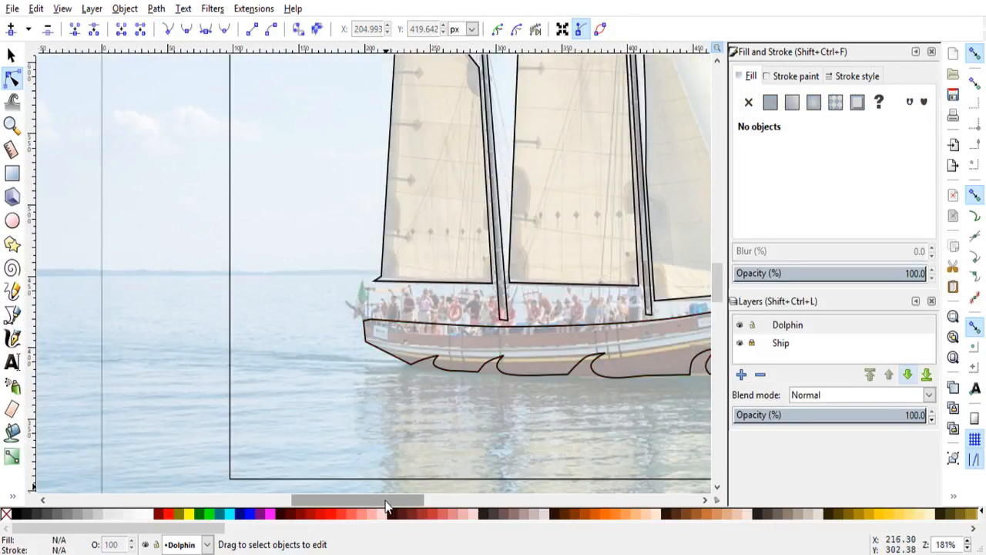
drag(387, 506, 413, 503)
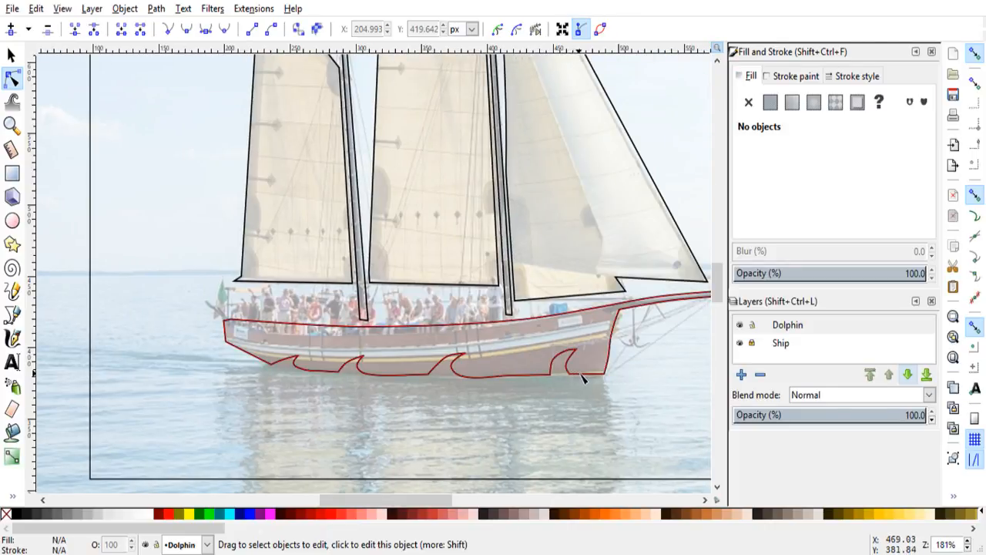
scroll(586, 374, up, 3)
click(528, 306)
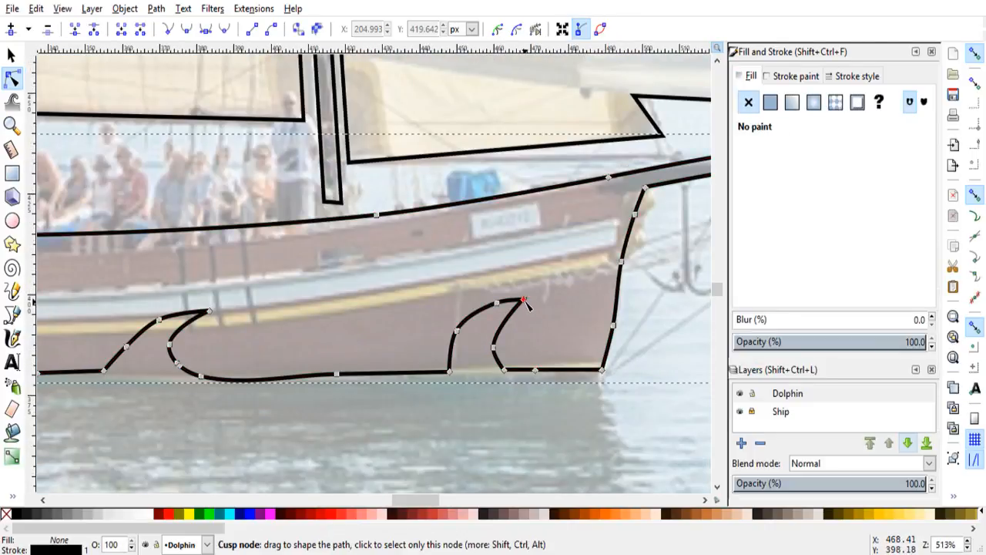
click(536, 302)
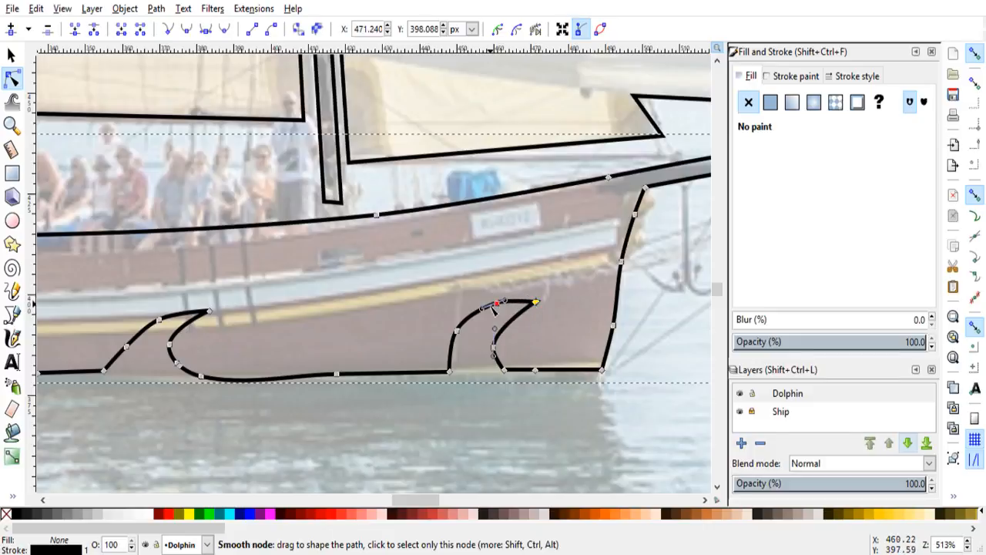
click(457, 332)
drag(456, 332, 540, 311)
click(538, 308)
drag(493, 348, 487, 352)
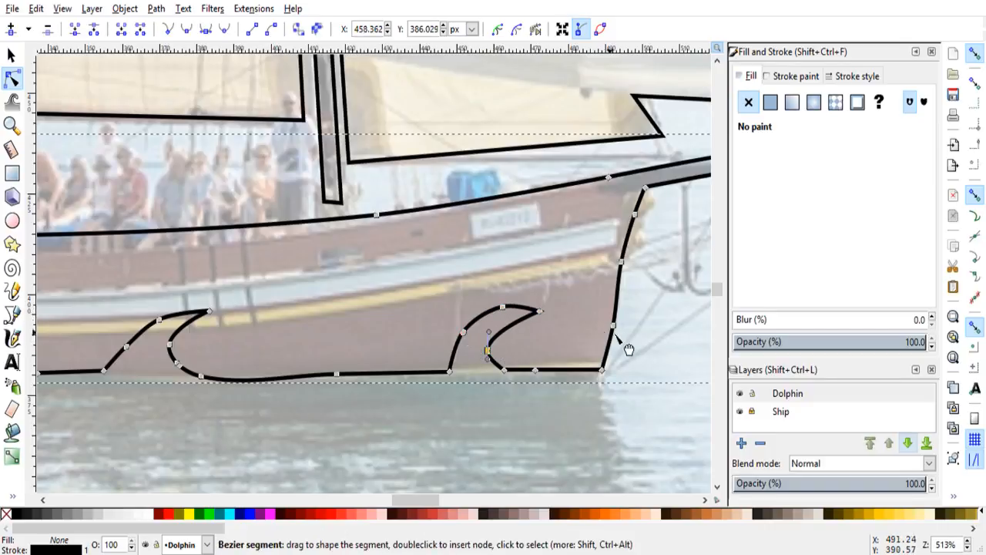
click(639, 362)
click(635, 368)
scroll(581, 402, down, 2)
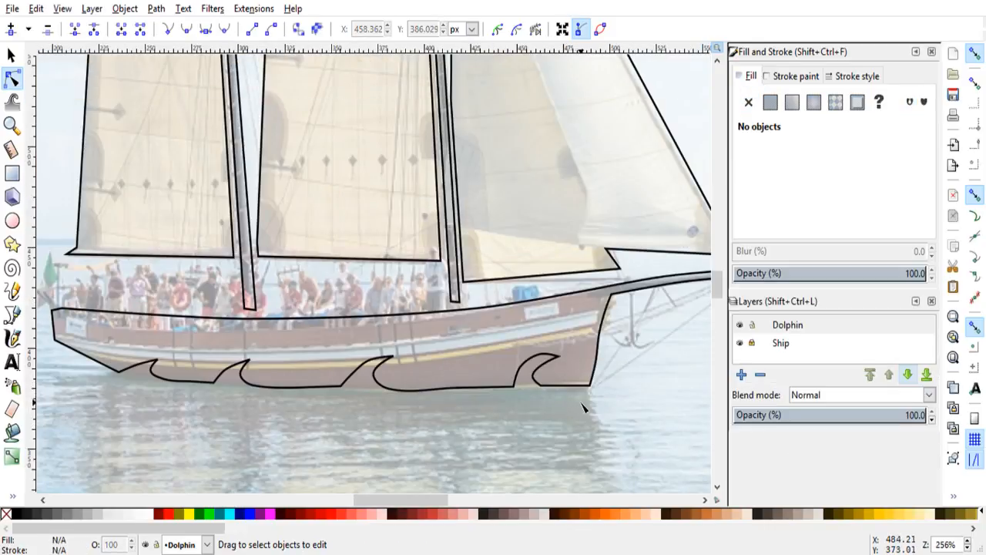
scroll(584, 407, down, 2)
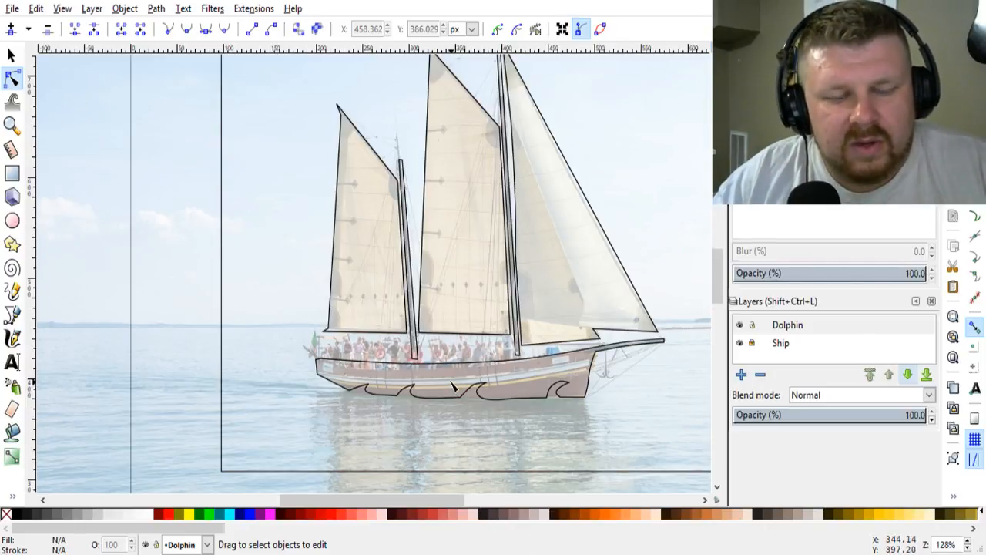
scroll(453, 386, down, 4)
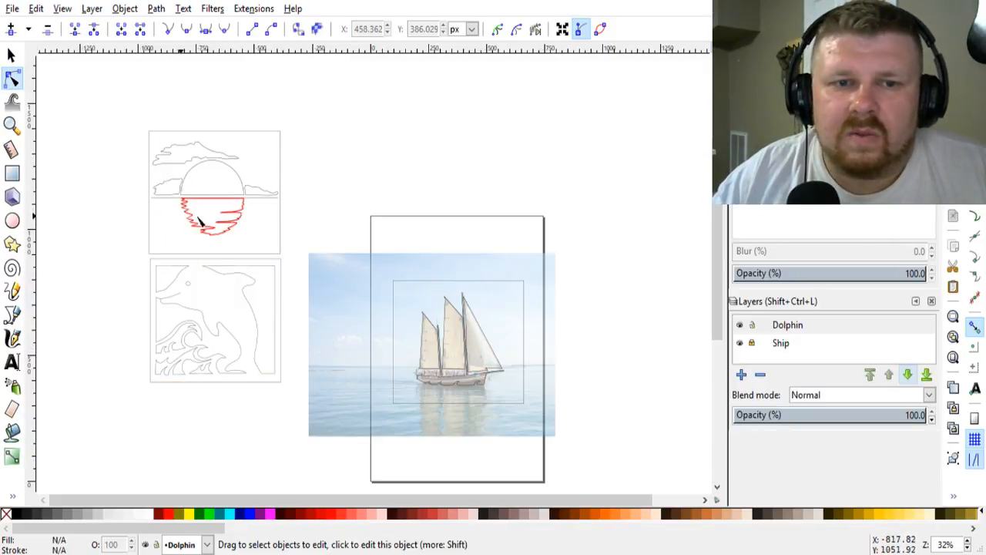
Step: Delete the curve, tip and inner nodes of the wave notch nearest the stern on the hull's lower edge
scroll(399, 346, up, 2)
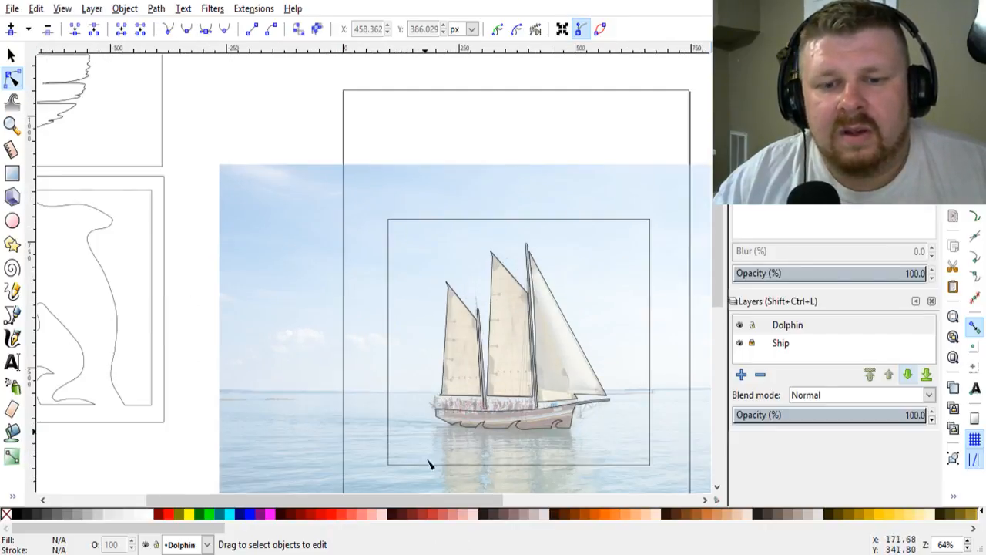
drag(444, 504, 476, 504)
scroll(455, 431, up, 3)
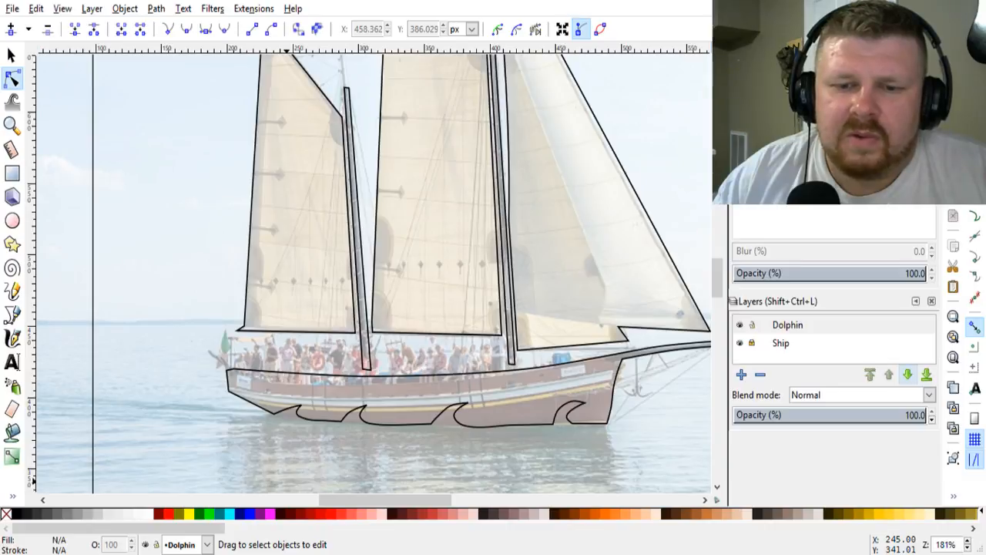
scroll(425, 440, up, 3)
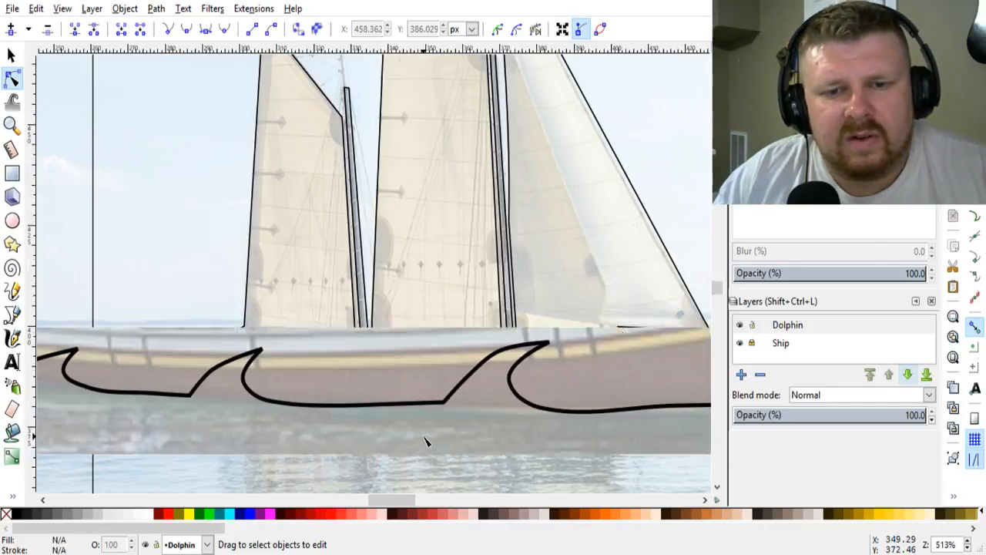
drag(395, 503, 378, 503)
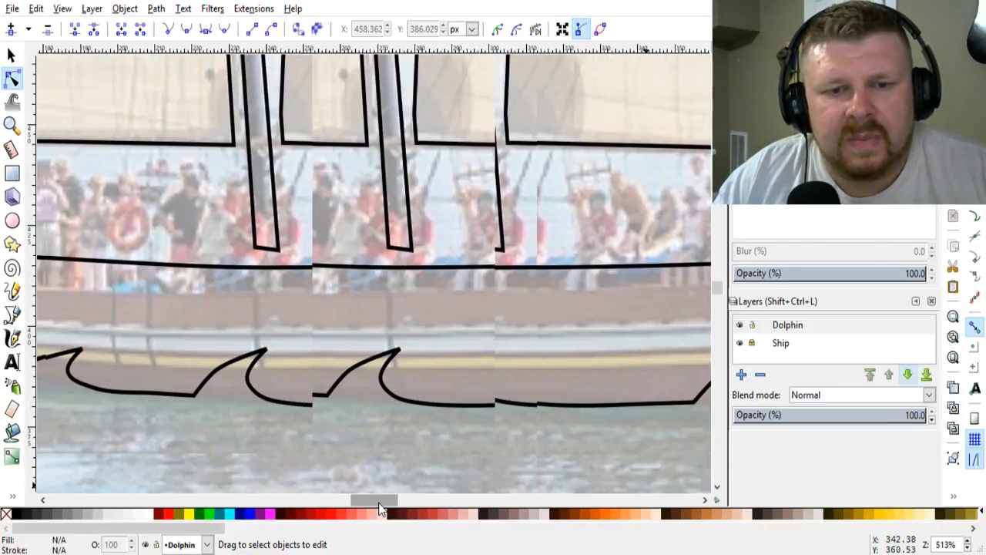
click(252, 376)
click(249, 374)
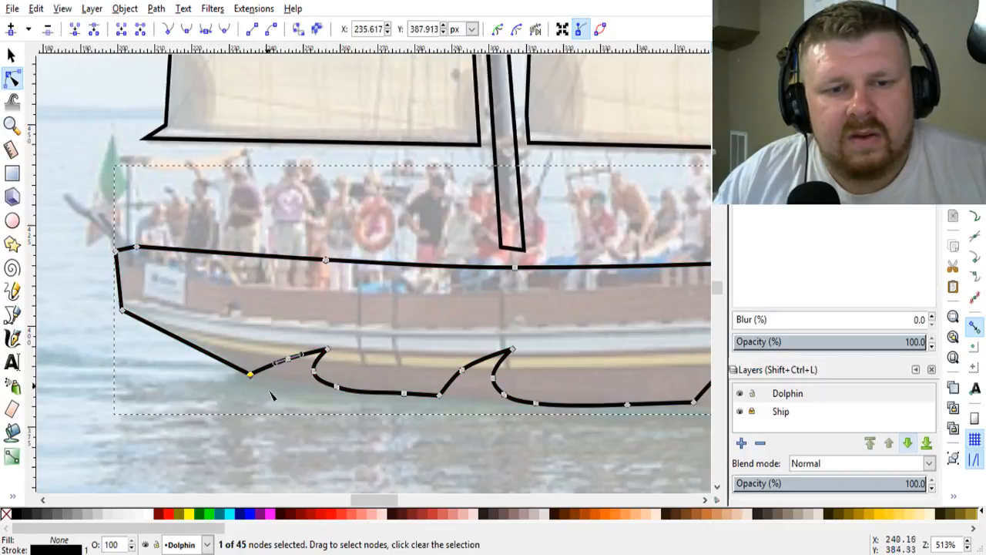
click(327, 350)
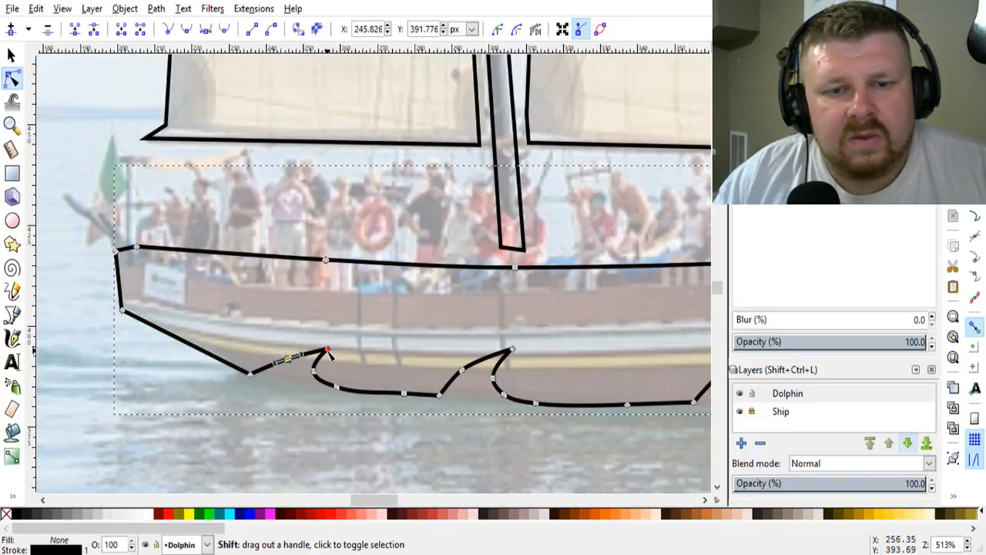
shift+click(328, 350)
shift+click(315, 373)
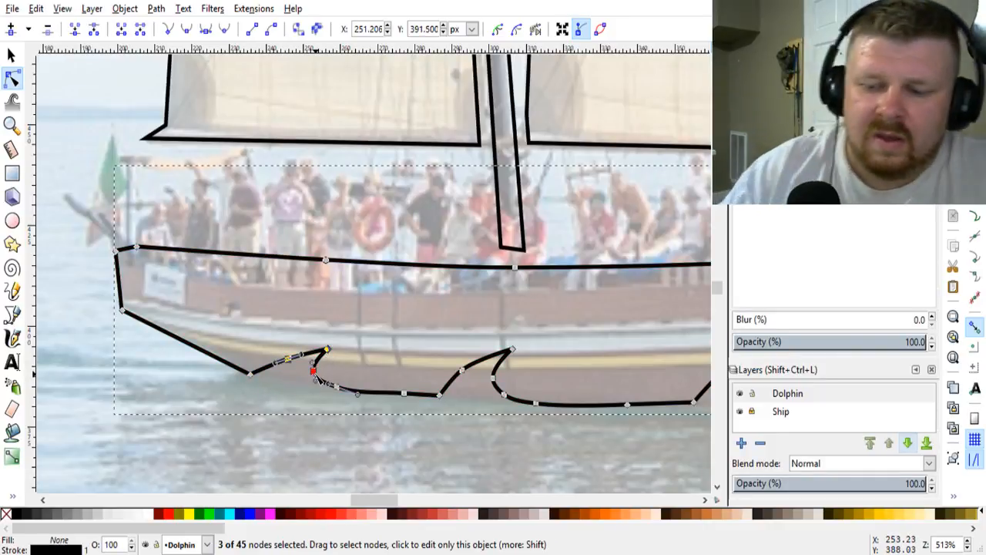
key(Delete)
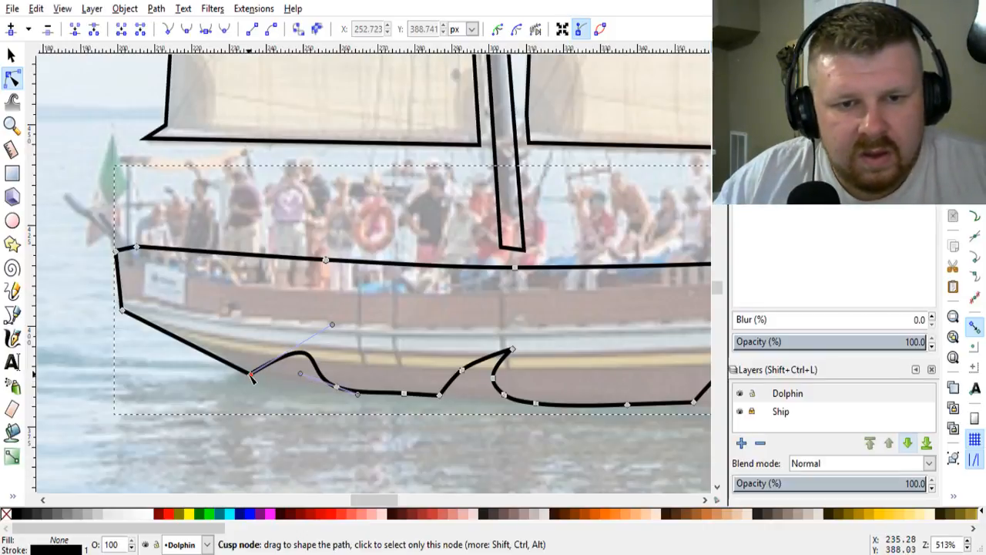
Step: Make the two end nodes of the removed stern notch cusps so the hull's lower edge runs flat between them
click(337, 386)
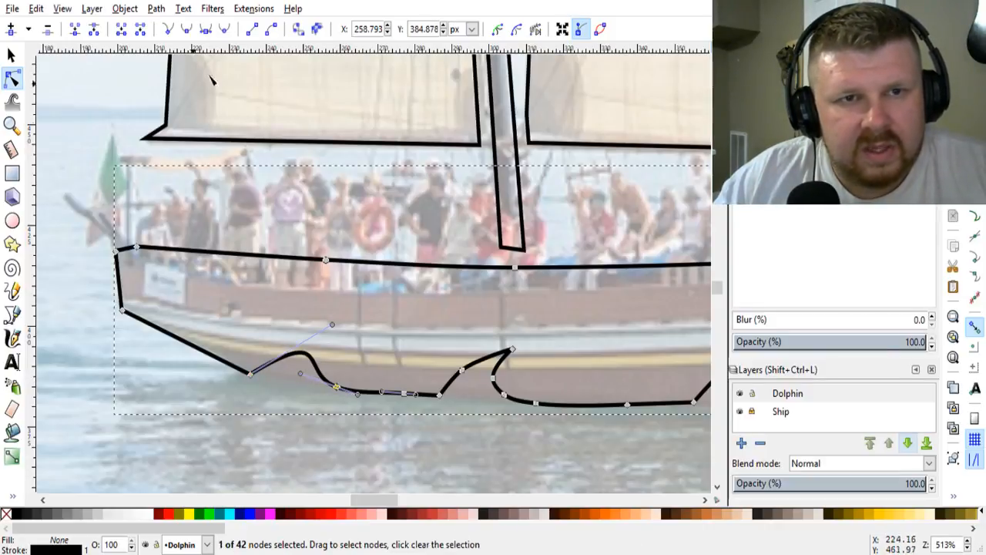
click(168, 29)
click(251, 377)
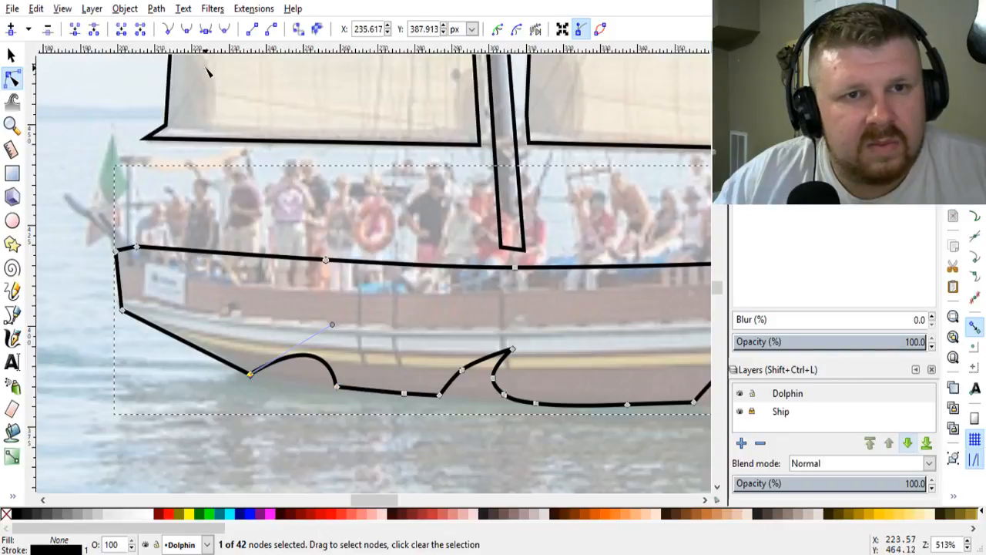
click(166, 27)
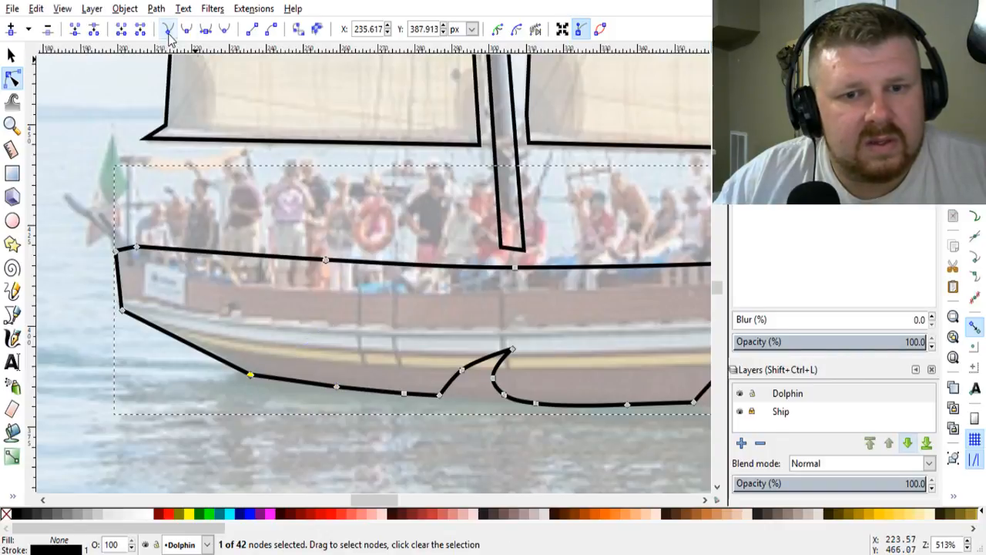
Step: Remove the wave notch below the aft mast by deleting its three upper nodes and making its end nodes cusps
click(463, 371)
shift+click(514, 350)
shift+click(494, 377)
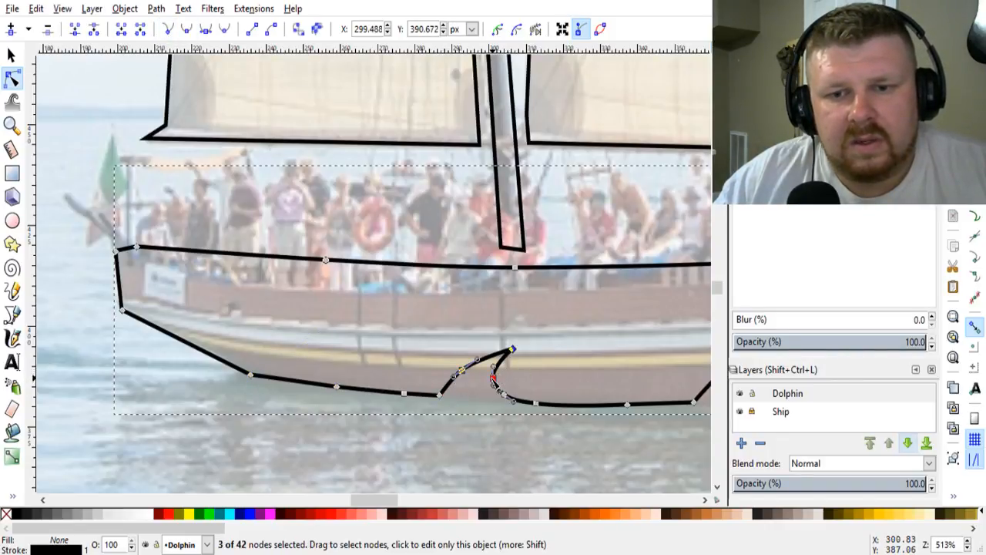
key(Delete)
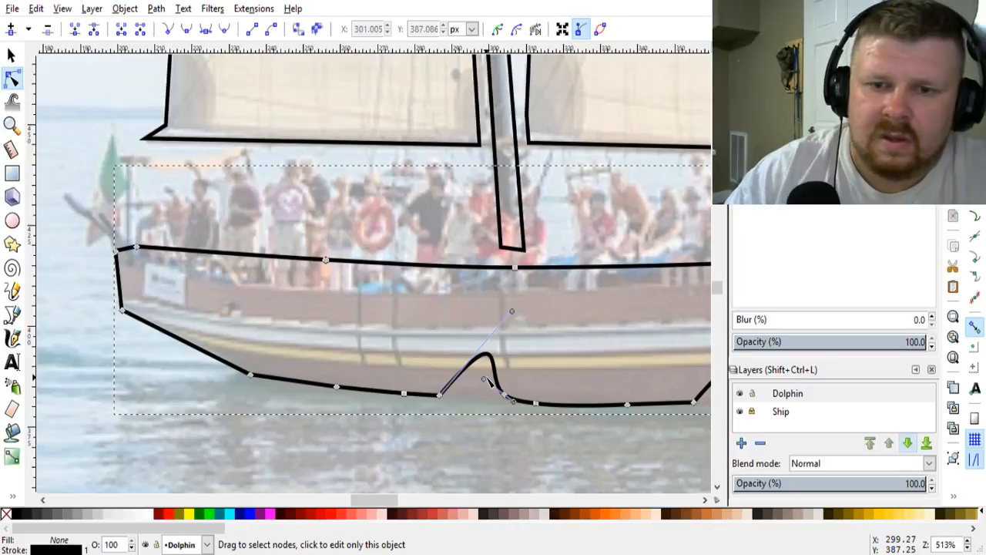
click(438, 394)
shift+click(503, 396)
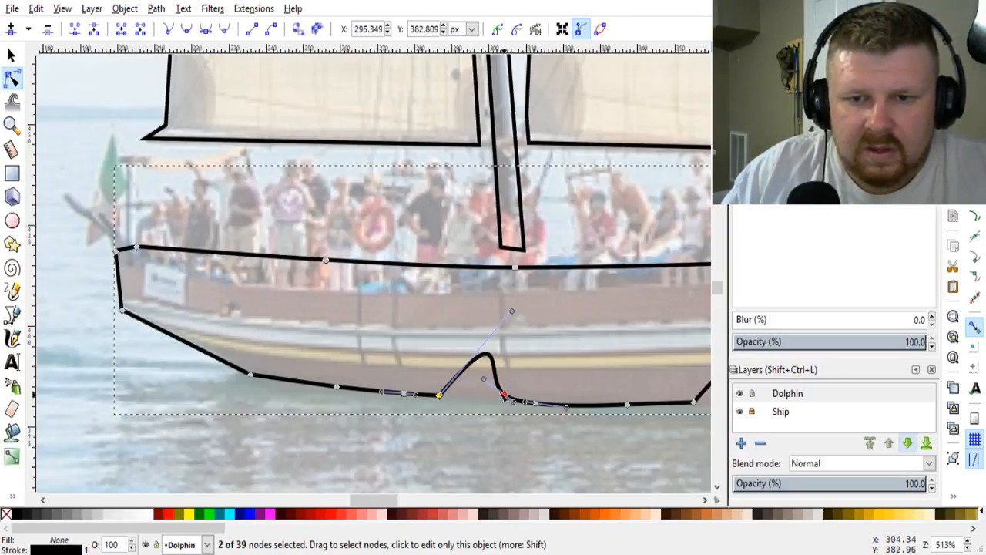
click(168, 29)
Step: Remove the wave notch amidships by deleting its curve and tip nodes and flattening the segment between its two end nodes
drag(374, 501, 392, 503)
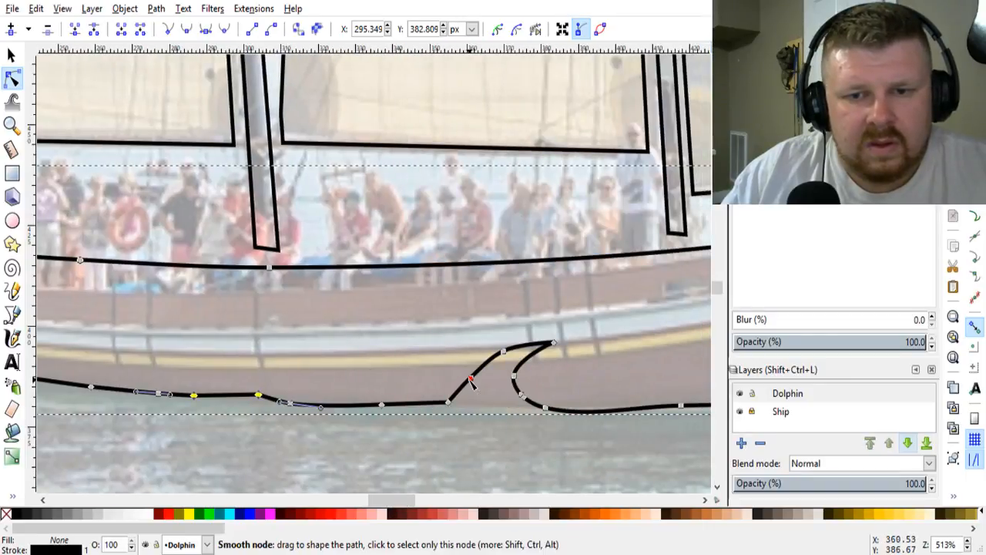
click(471, 378)
shift+click(504, 351)
shift+click(553, 342)
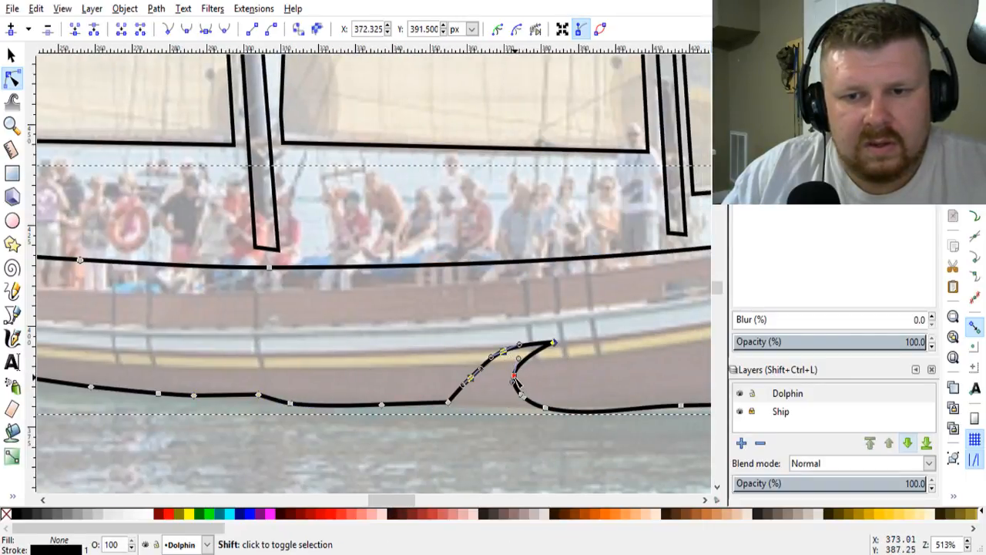
shift+click(531, 407)
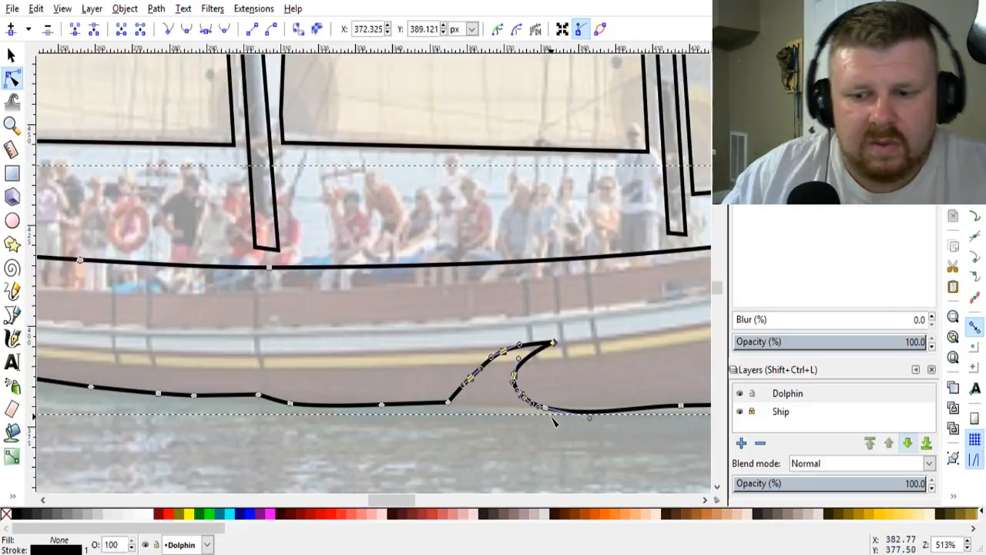
key(Escape)
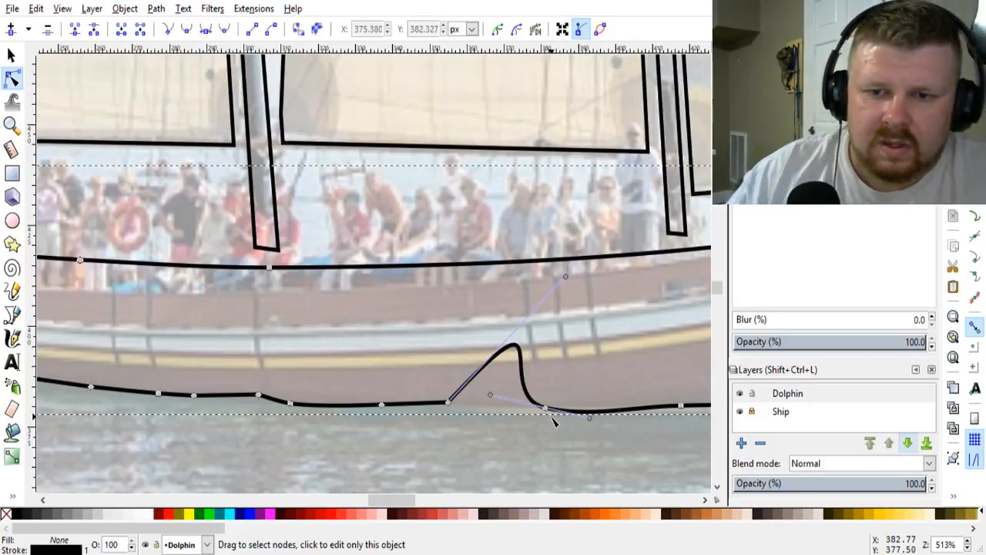
click(448, 401)
shift+click(545, 407)
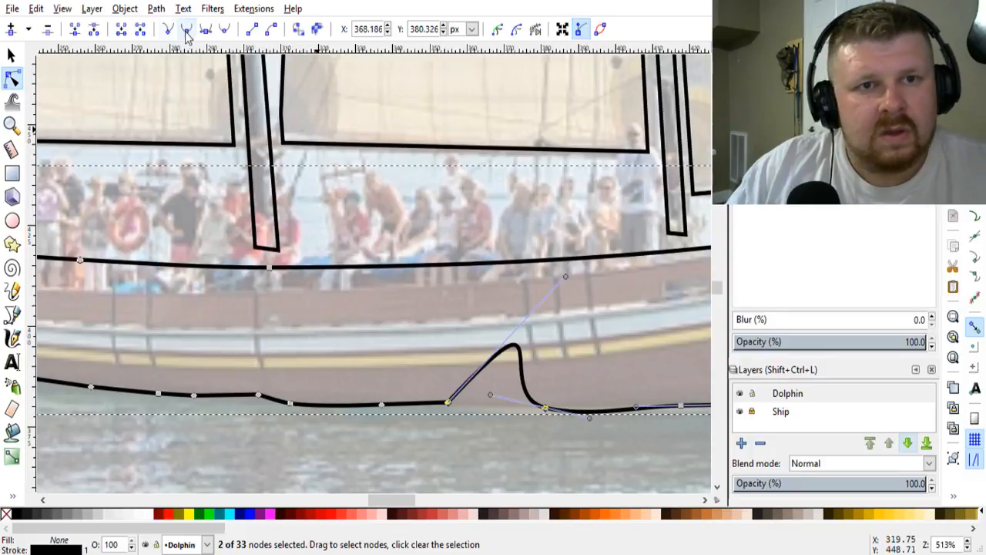
key(shift+l)
Step: Remove the wave notch nearest the bow by deleting its four upper nodes and making its end nodes cusps
drag(402, 500, 436, 506)
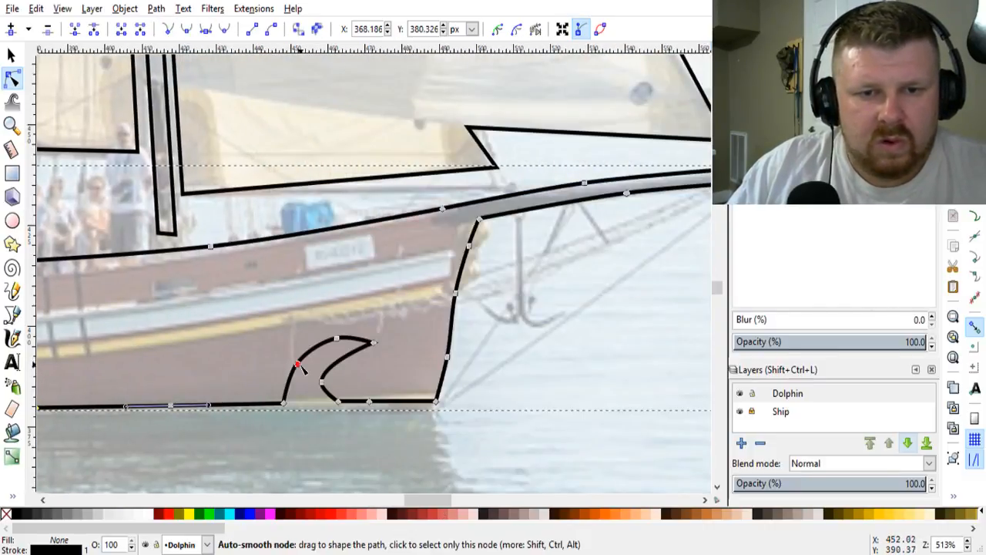
click(297, 363)
shift+click(338, 340)
shift+click(373, 343)
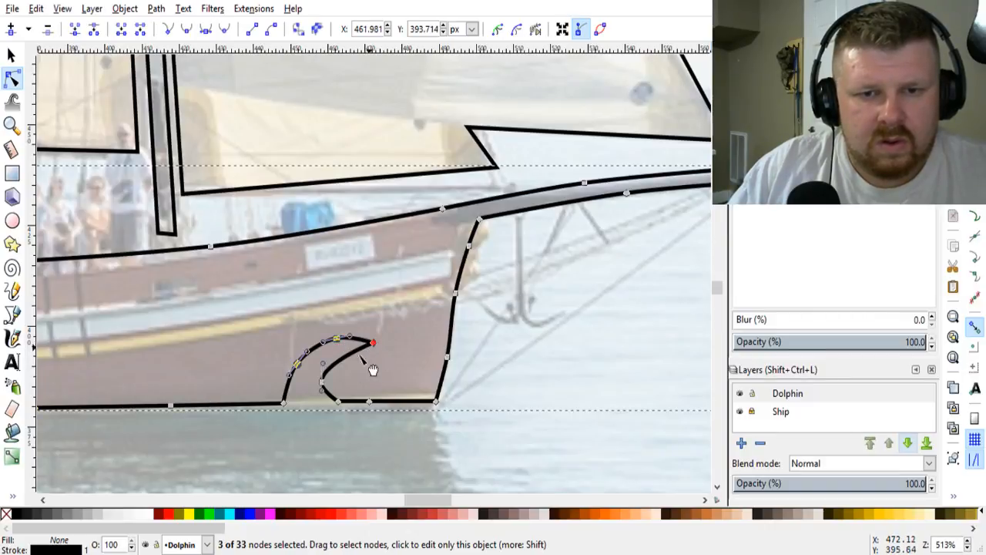
shift+click(321, 382)
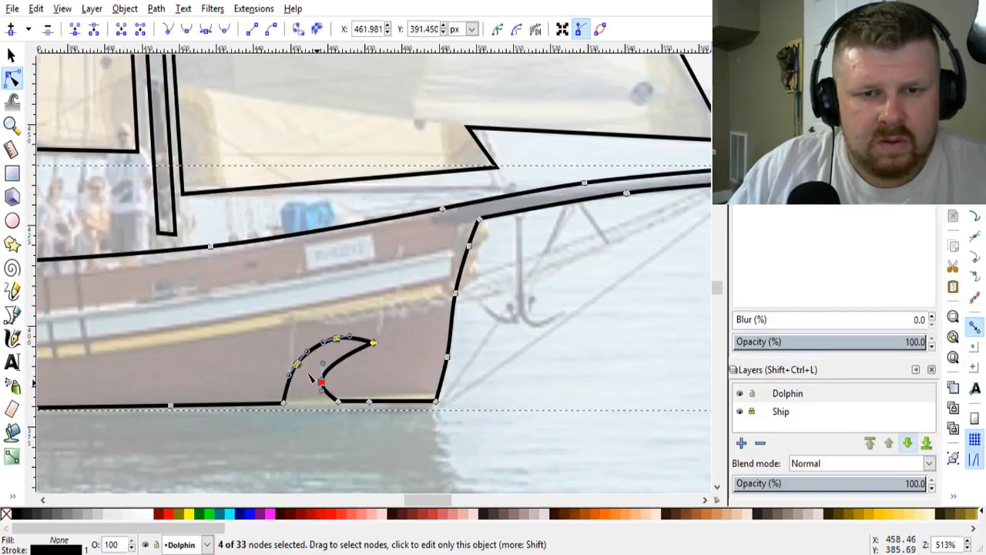
click(168, 30)
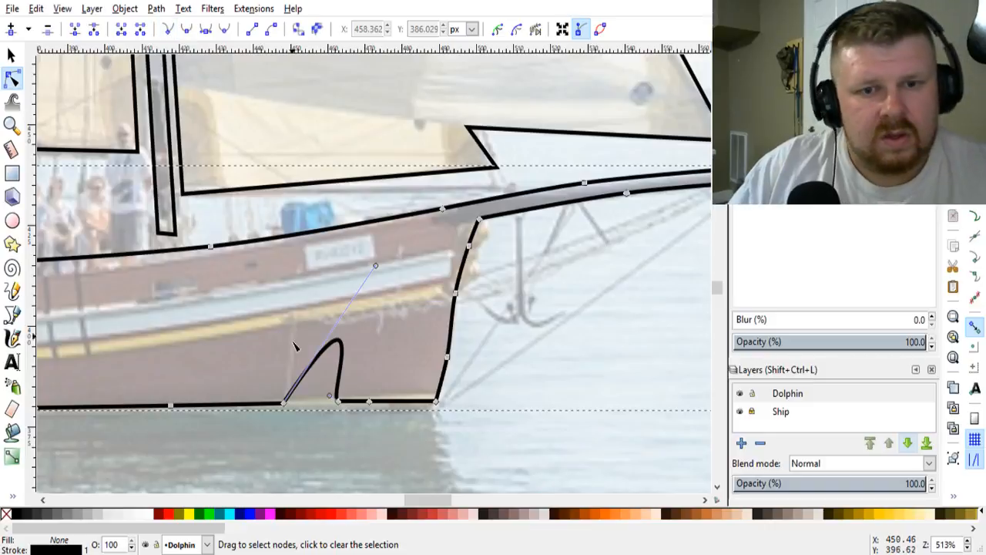
drag(272, 377, 351, 432)
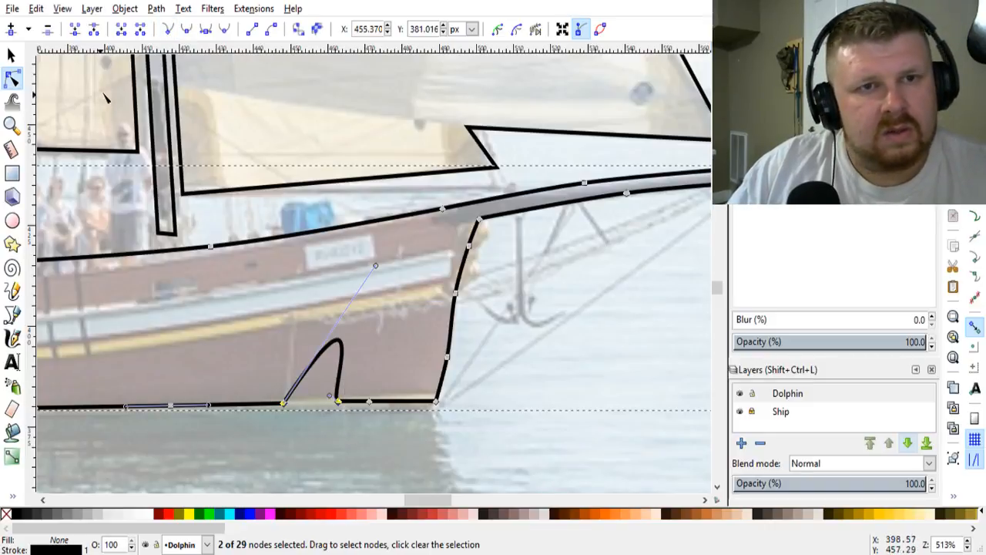
click(168, 29)
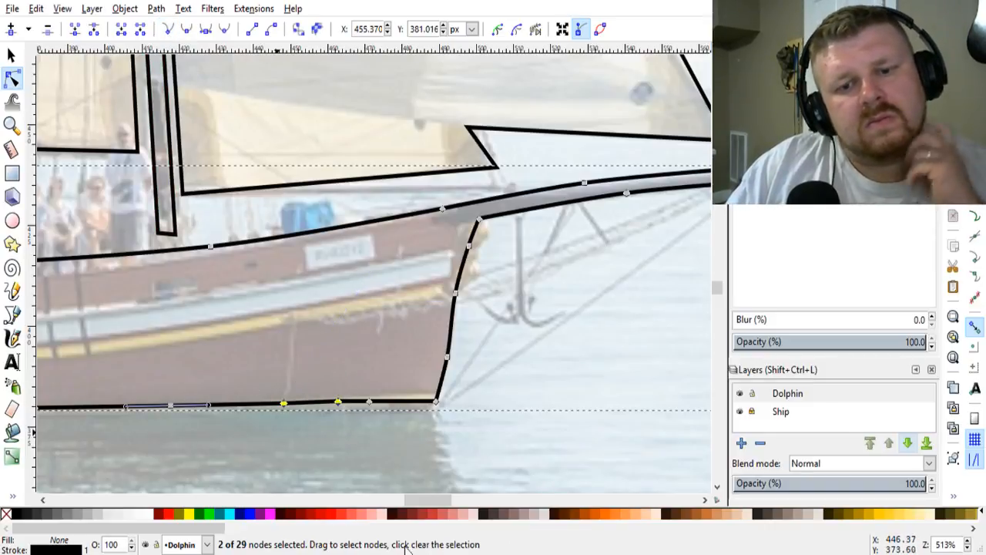
Step: Even out the hull's lower edge amidships by lowering the two raised nodes and smoothing the nodes there, and deselect the hull
drag(429, 500, 396, 507)
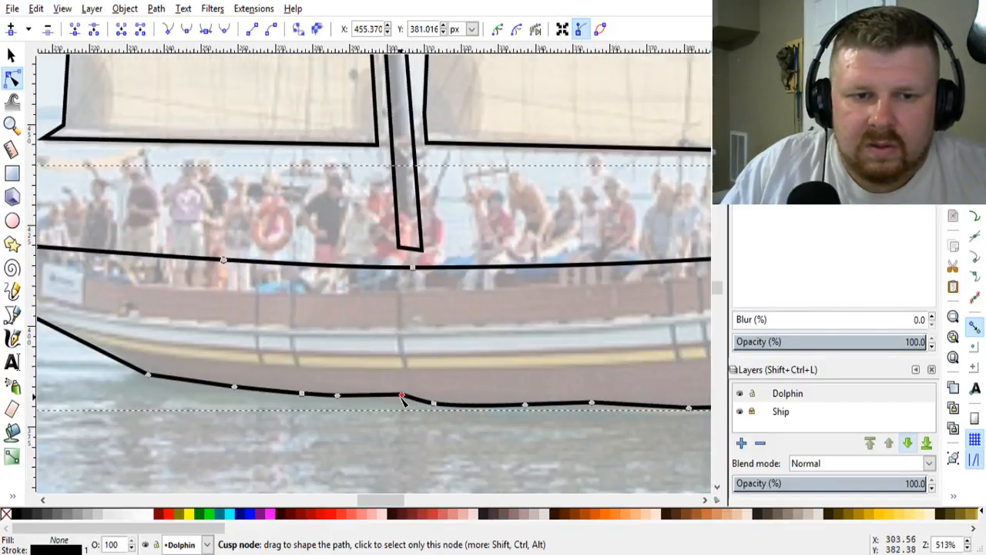
drag(402, 396, 401, 402)
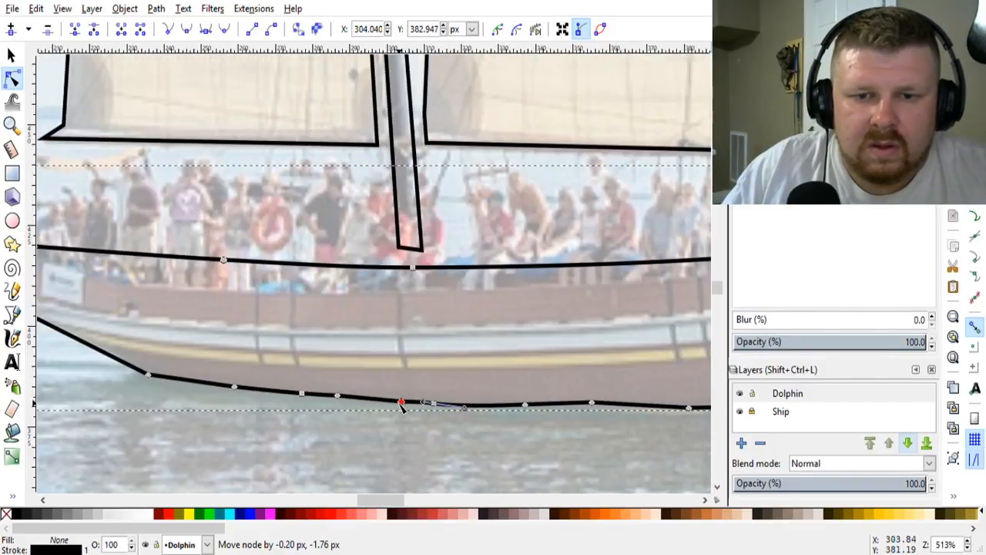
ctrl+click(401, 402)
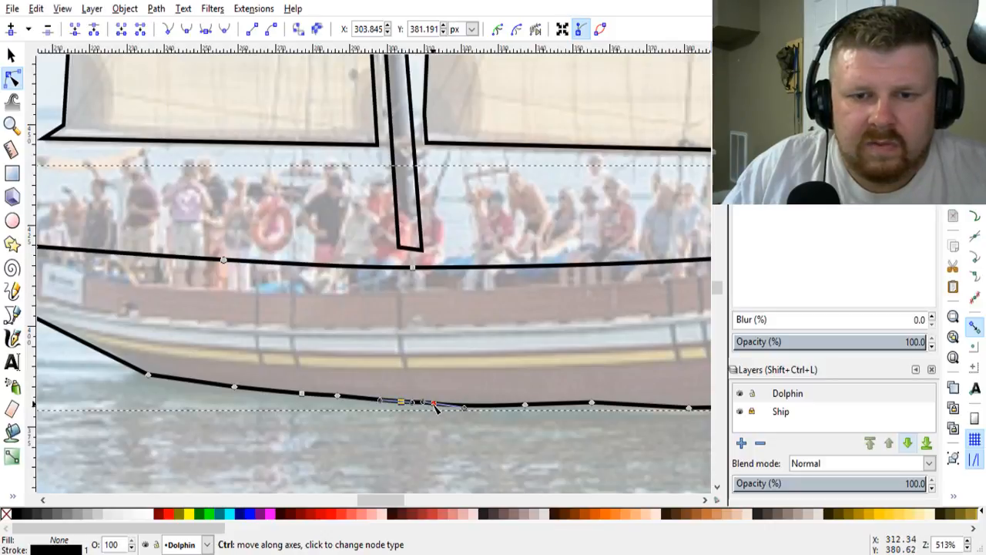
ctrl+click(435, 403)
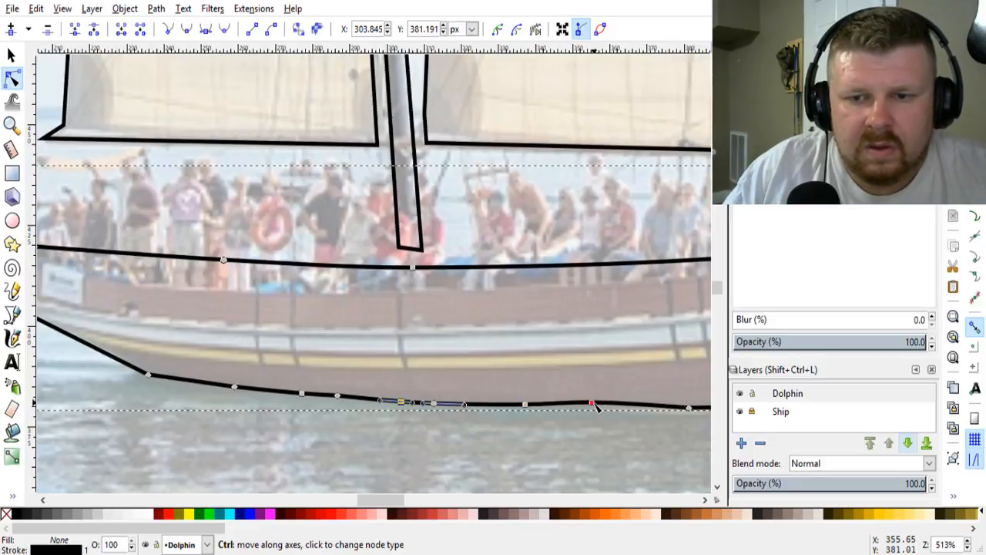
scroll(390, 497, right, 3)
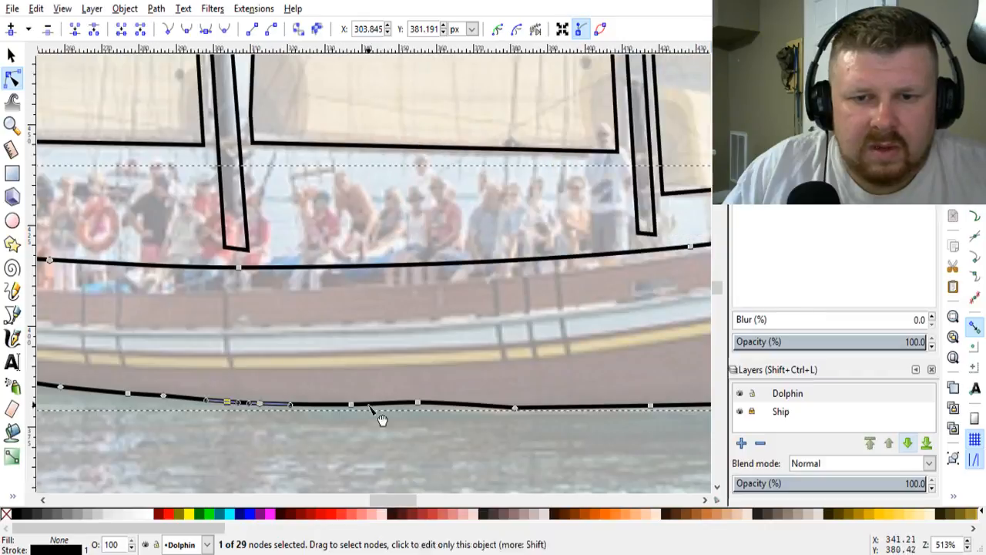
click(419, 409)
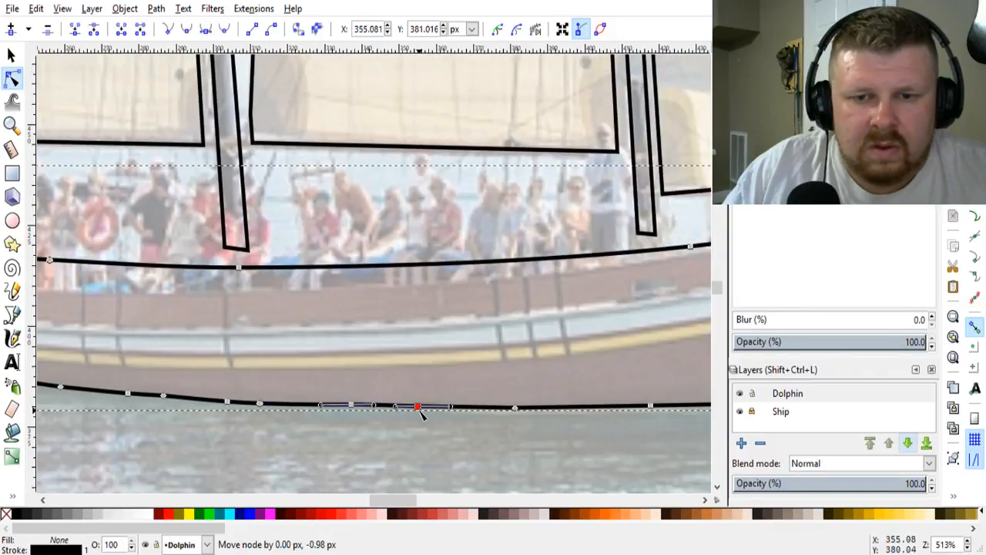
click(449, 471)
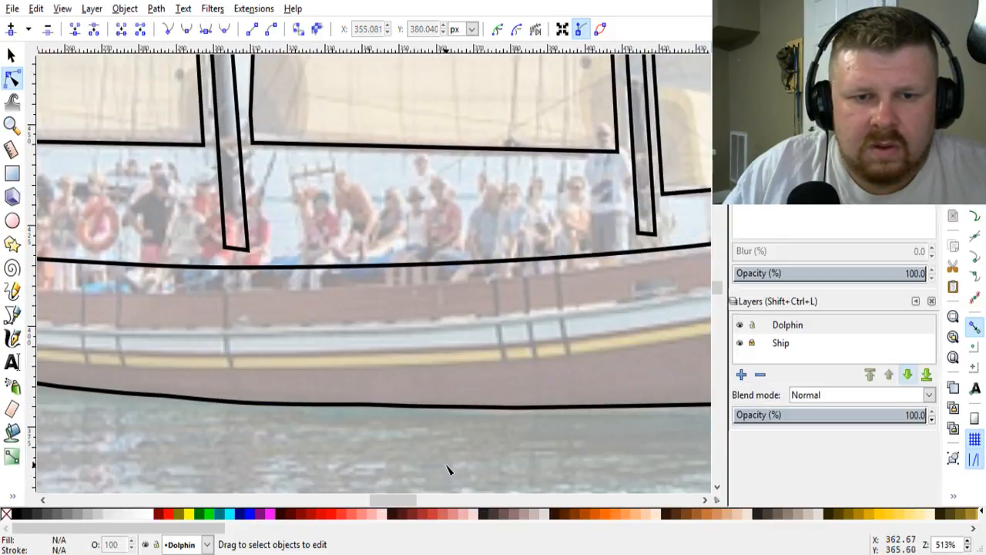
Step: Hide the Ship layer to show the traced line art without the reference photo
scroll(450, 472, down, 2)
scroll(449, 473, down, 1)
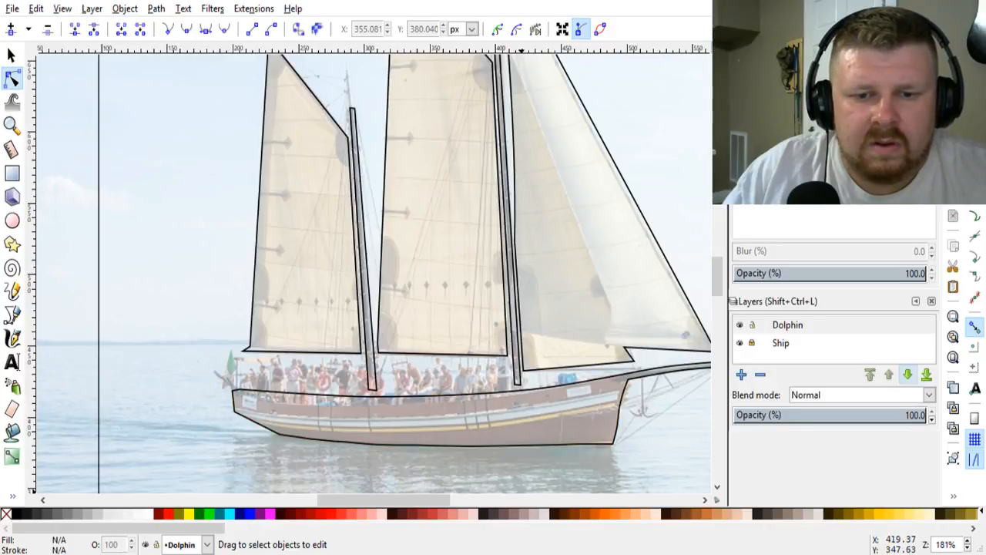
scroll(570, 393, down, 2)
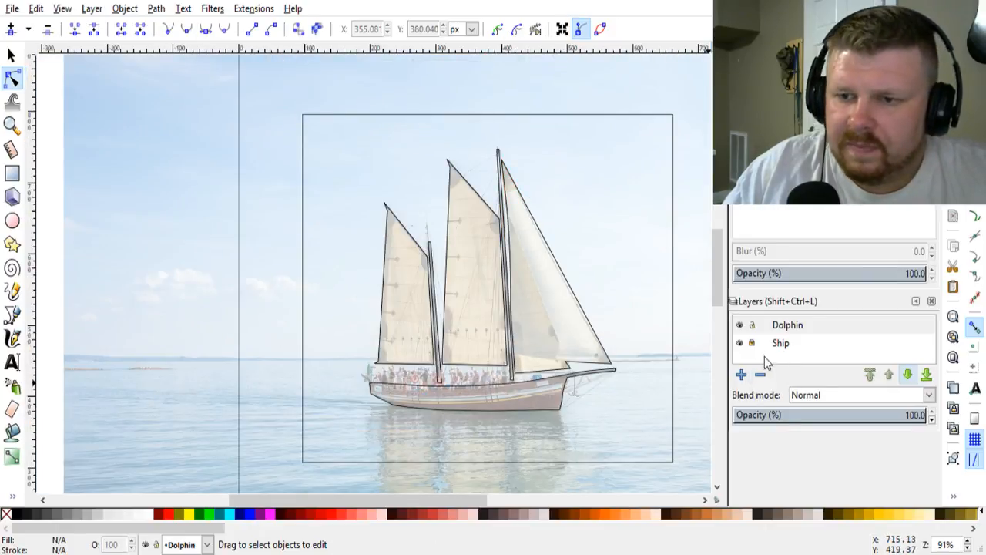
click(740, 344)
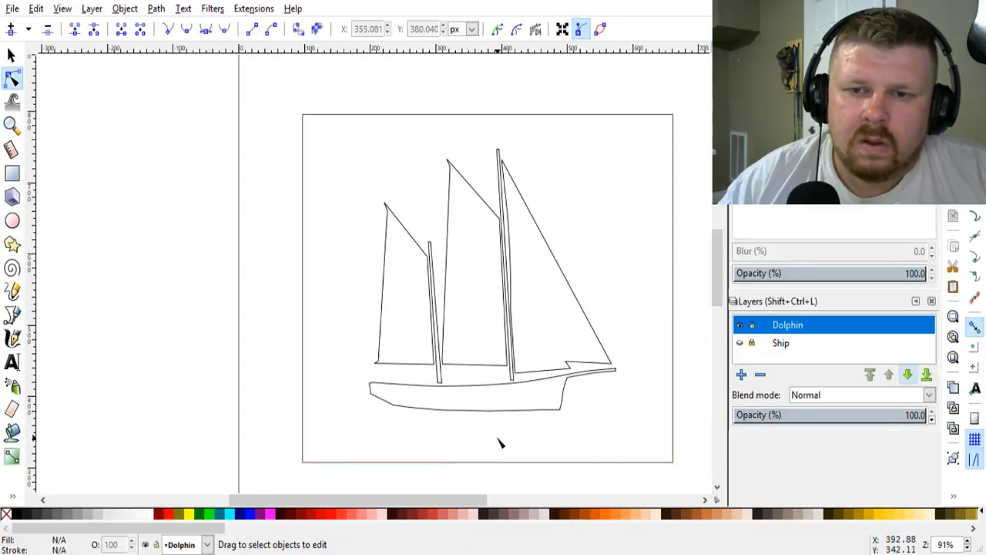
Step: Draw an open, angular outline of two wave crests behind the ship's stern, ending near the frame's edge, with the Bezier tool
scroll(500, 441, up, 1)
scroll(500, 442, up, 1)
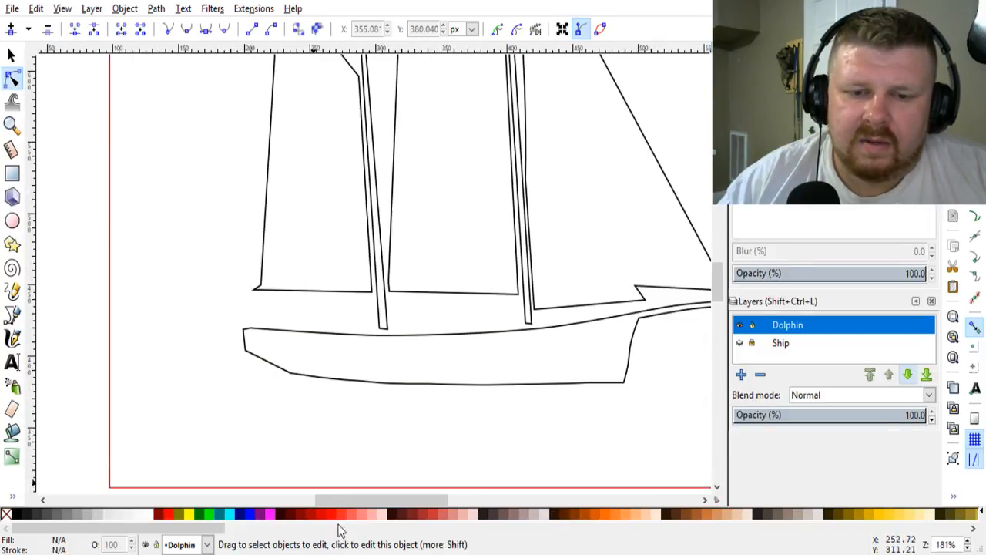
click(349, 554)
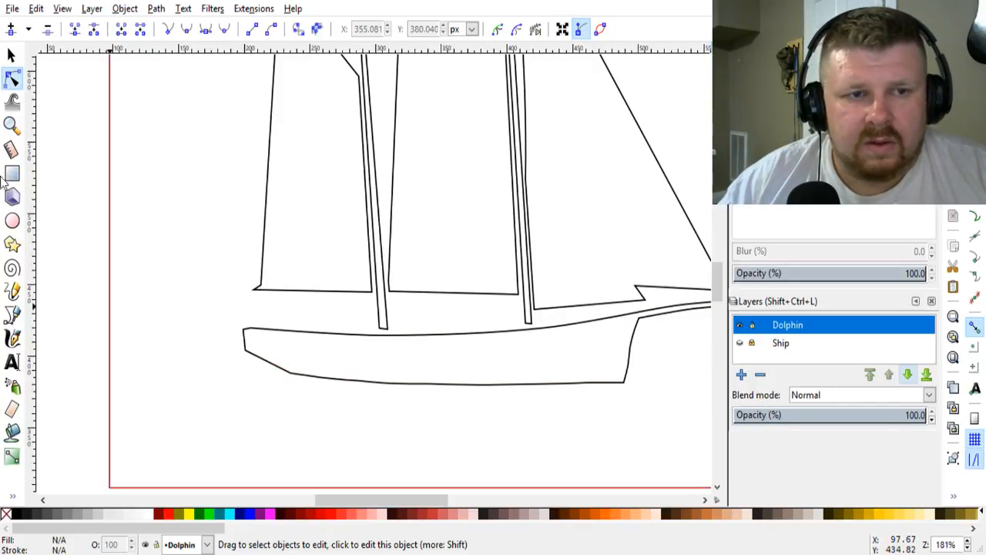
click(11, 315)
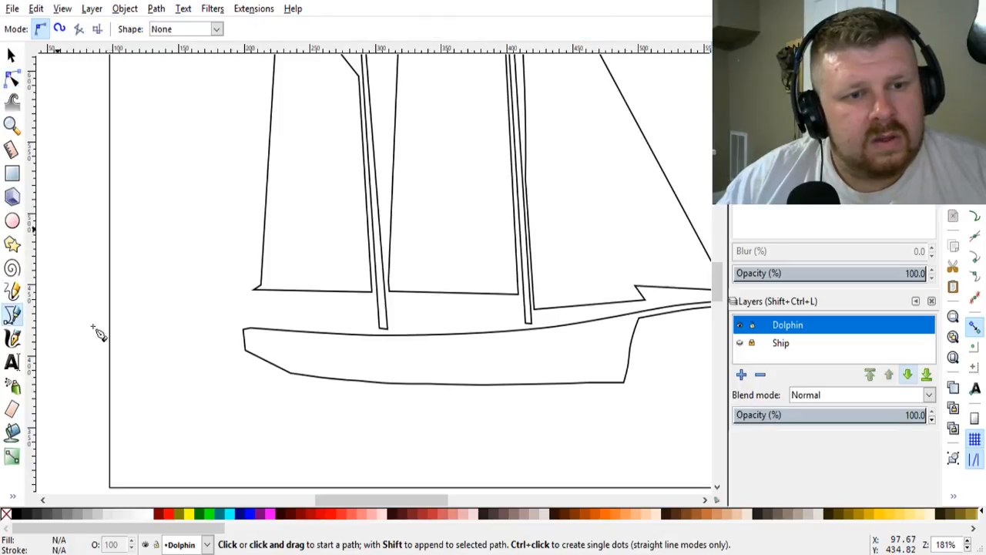
click(242, 359)
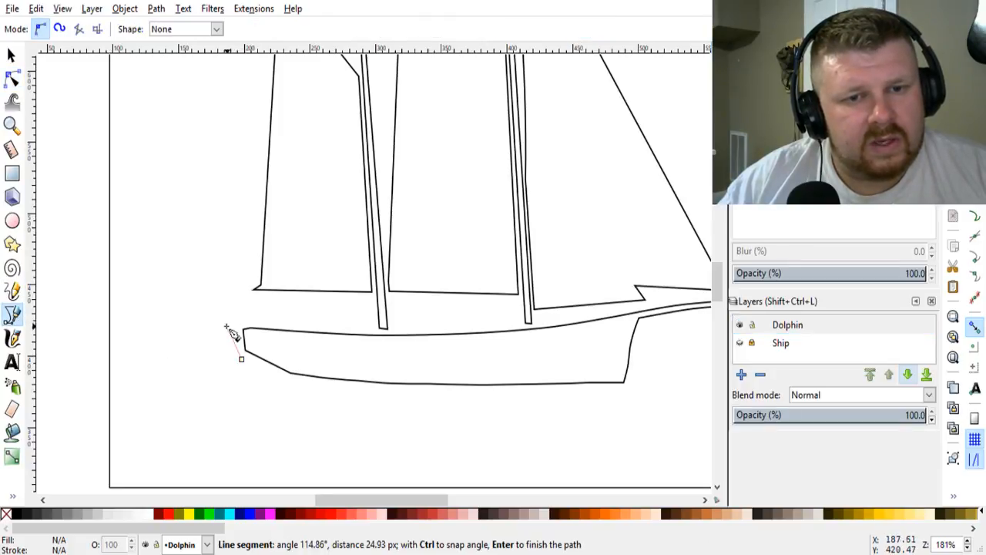
click(230, 328)
click(206, 313)
click(175, 309)
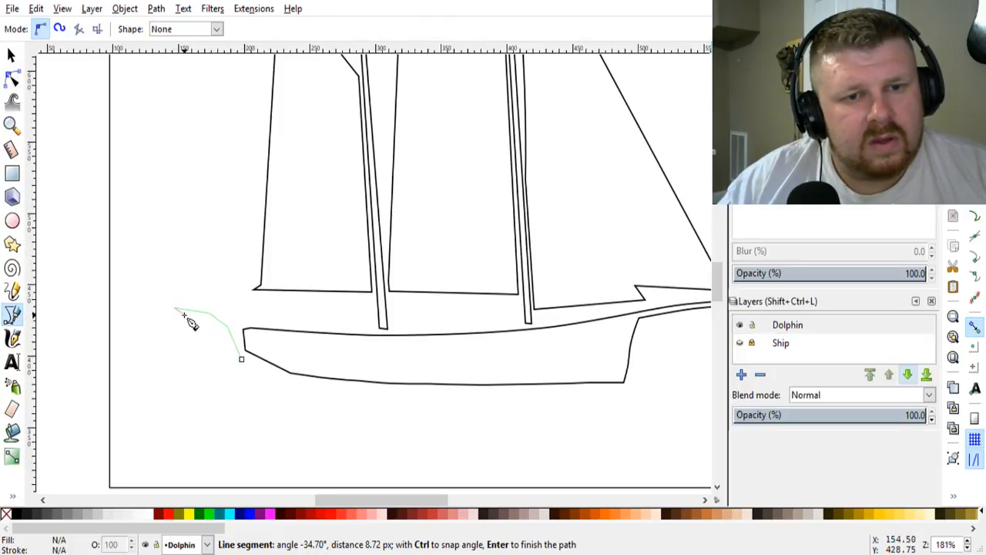
click(203, 355)
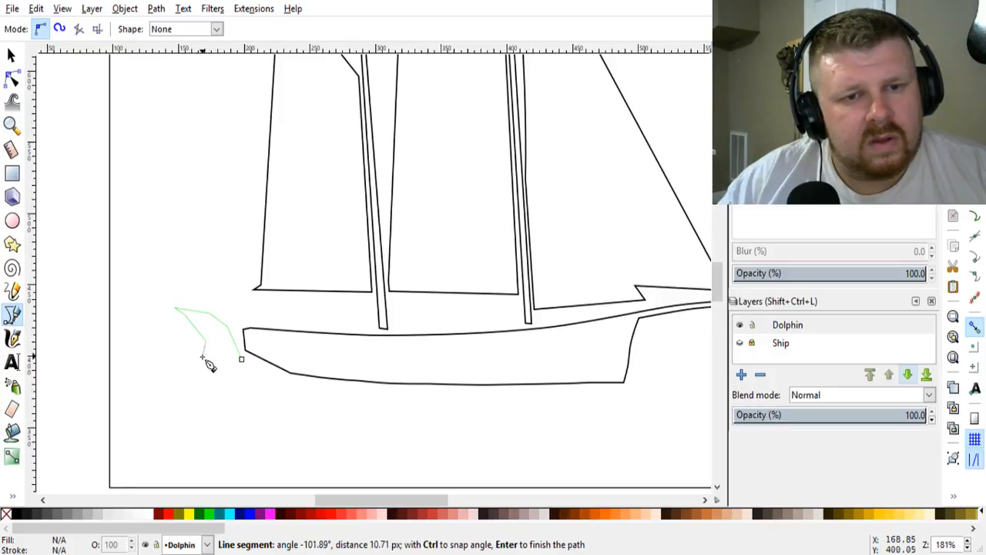
click(170, 368)
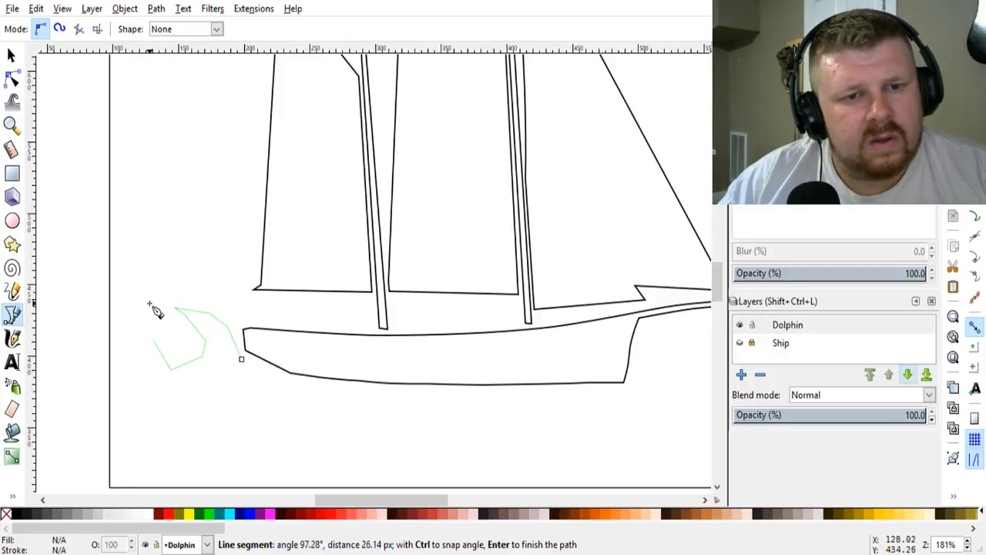
click(132, 280)
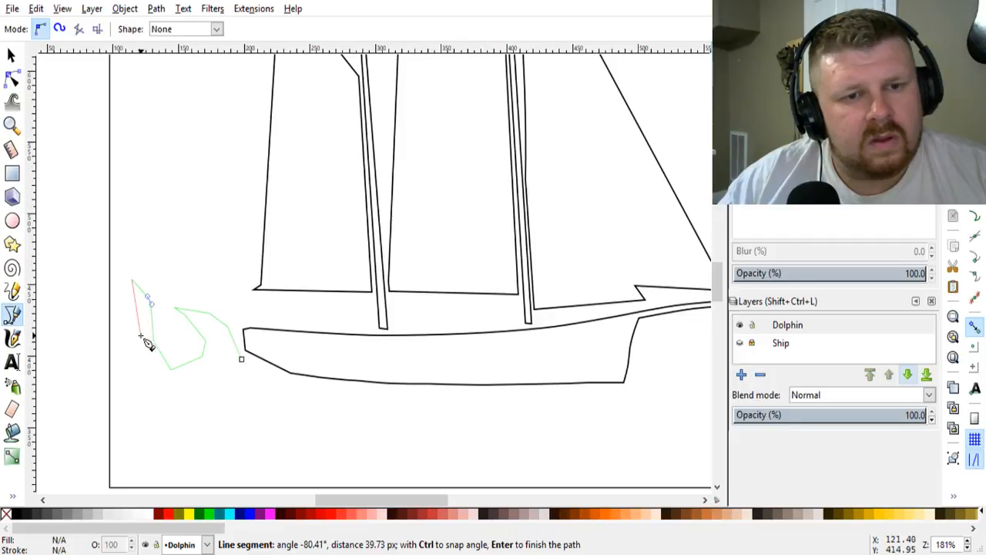
click(141, 336)
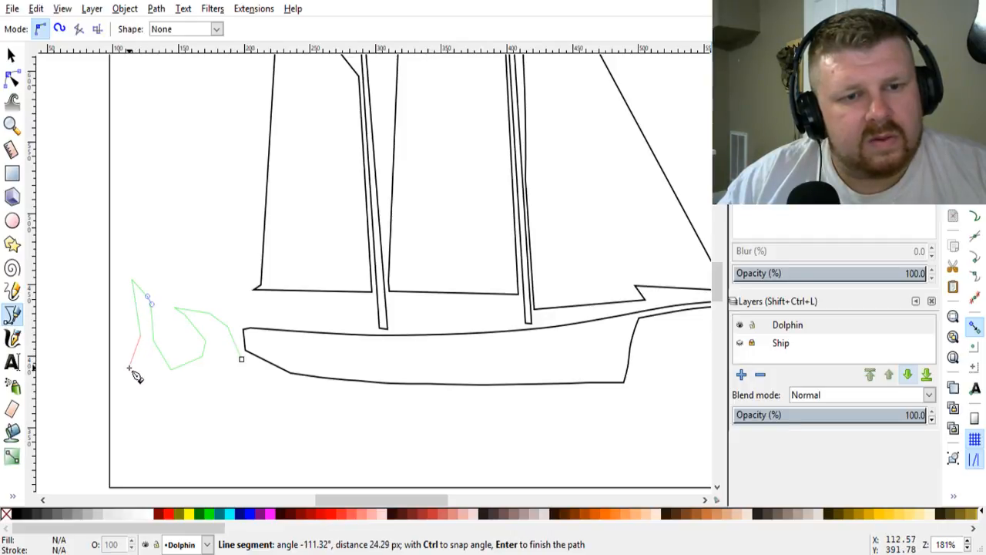
double_click(125, 373)
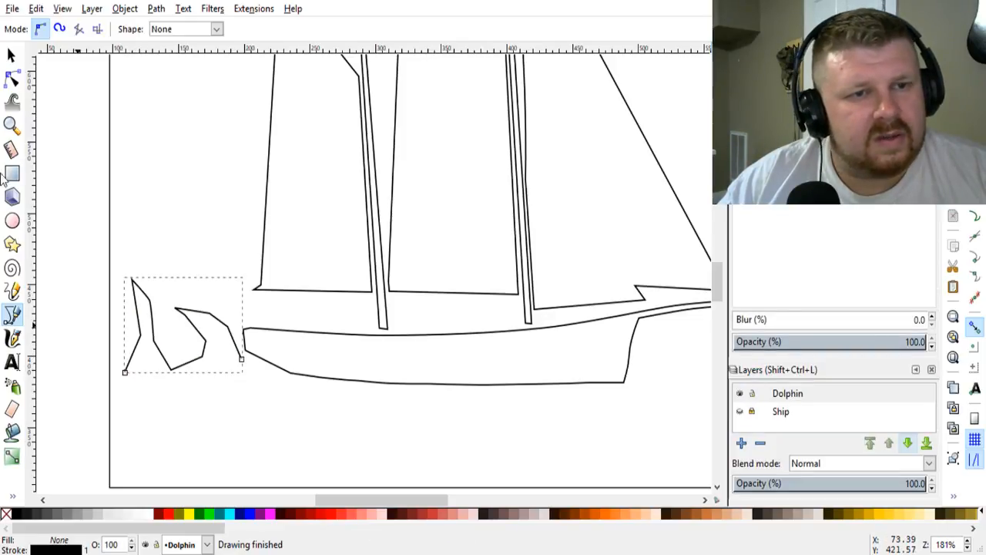
Step: Move the wave outline's inner node between the crests toward the hull, smooth the curve nodes while keeping the tips sharp, and deselect it
click(12, 79)
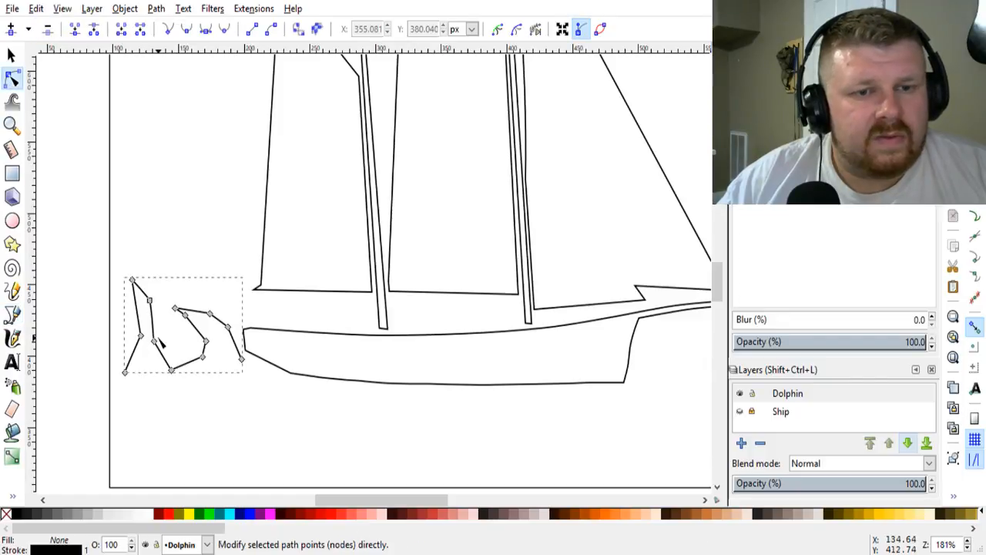
drag(154, 340, 174, 336)
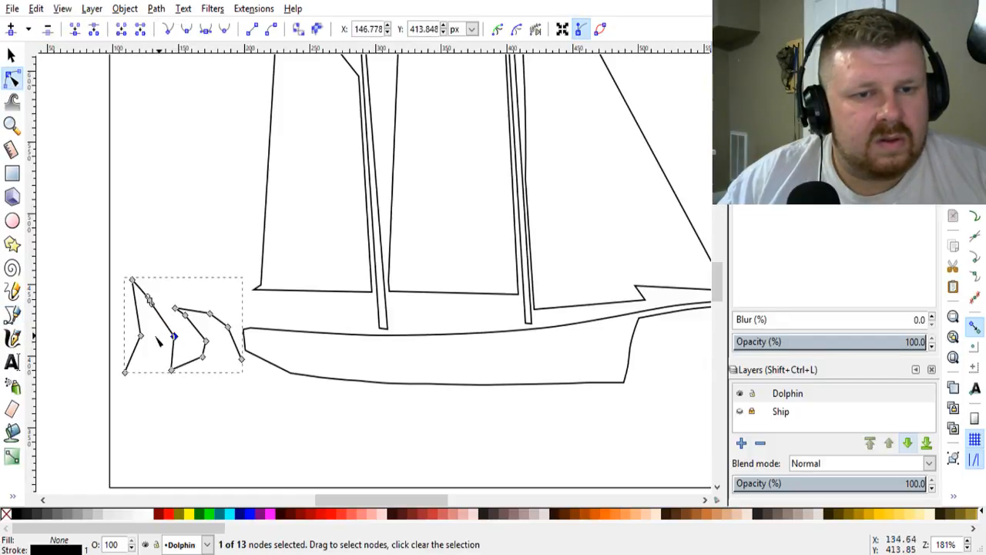
ctrl+click(140, 336)
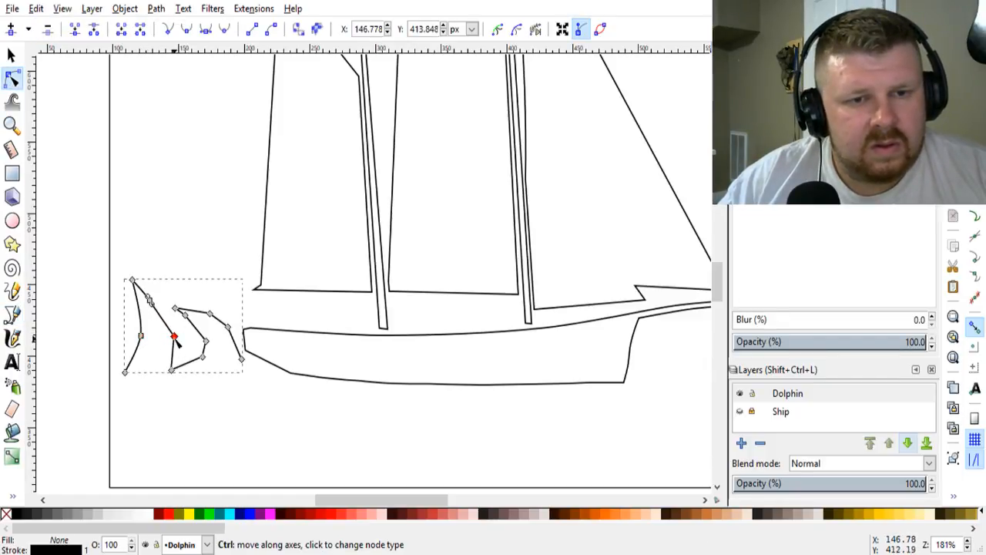
ctrl+click(175, 336)
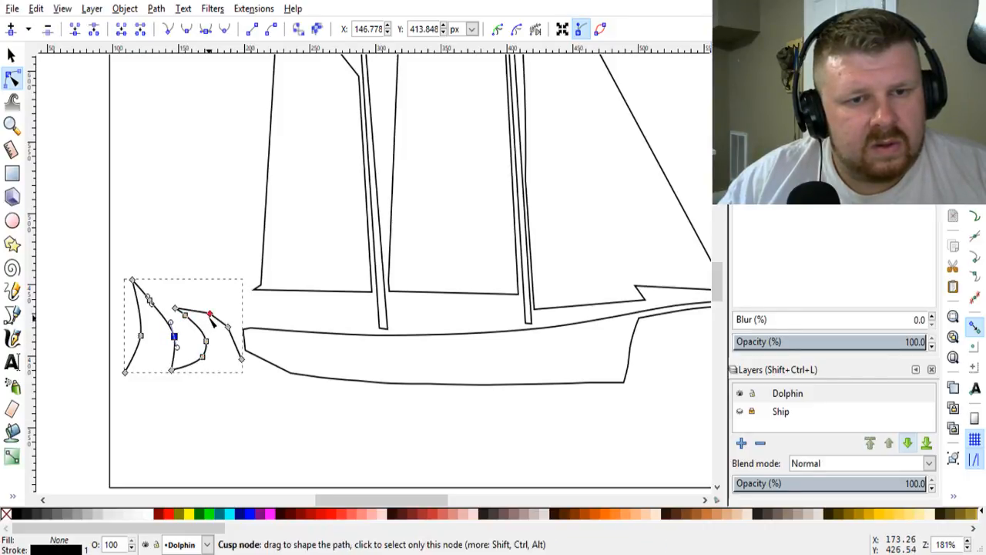
ctrl+click(228, 329)
click(262, 408)
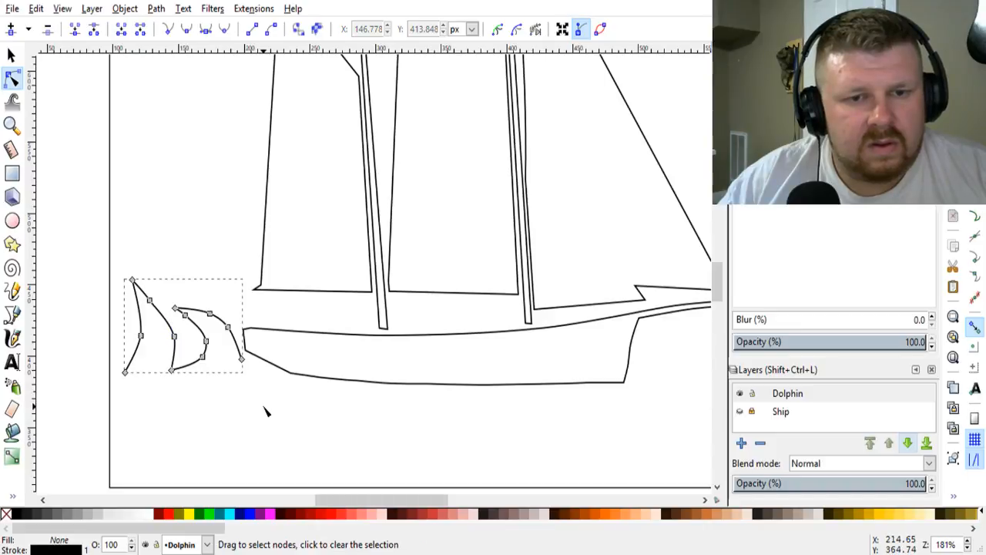
click(266, 410)
Step: Delete the wave outline behind the ship's stern
ctrl+scroll(266, 410, down, 1)
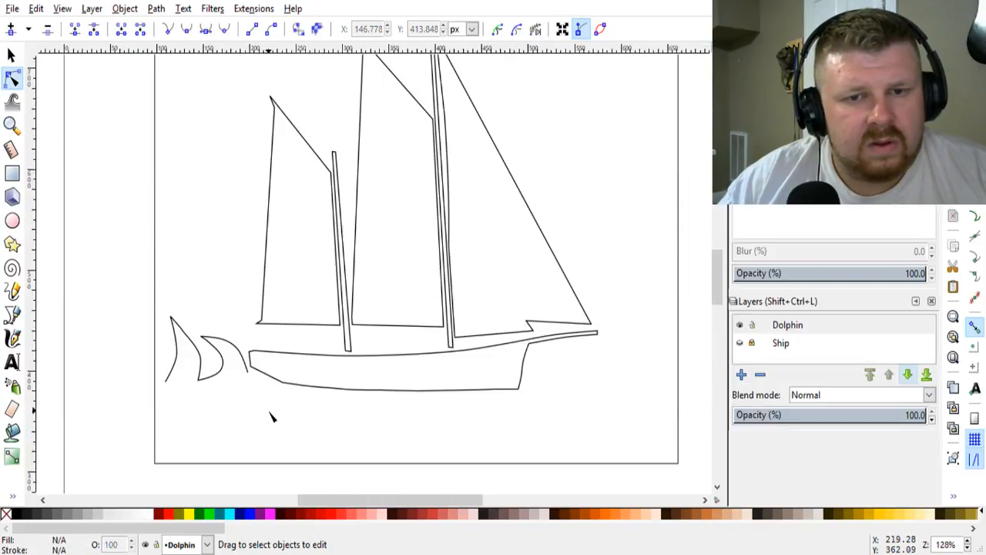
ctrl+scroll(271, 416, down, 1)
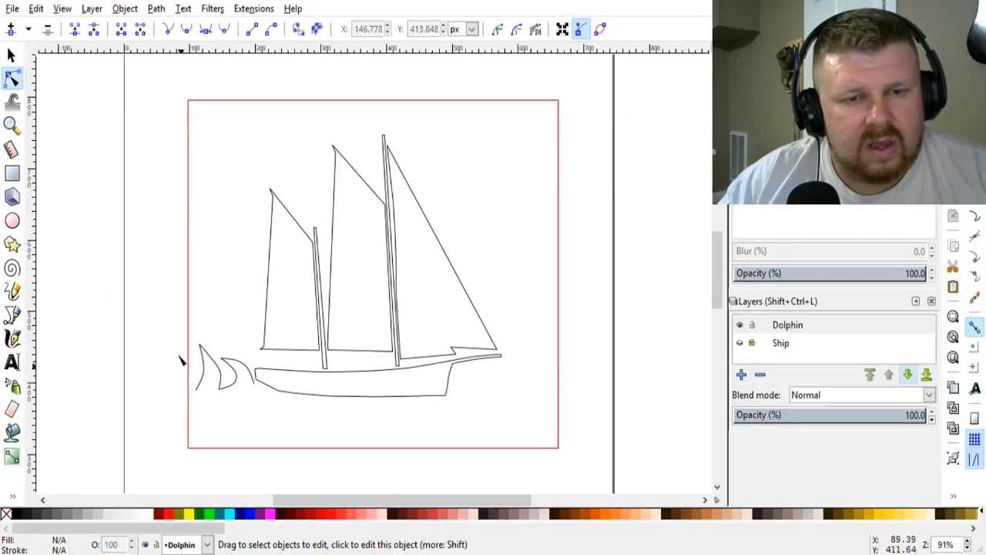
click(207, 362)
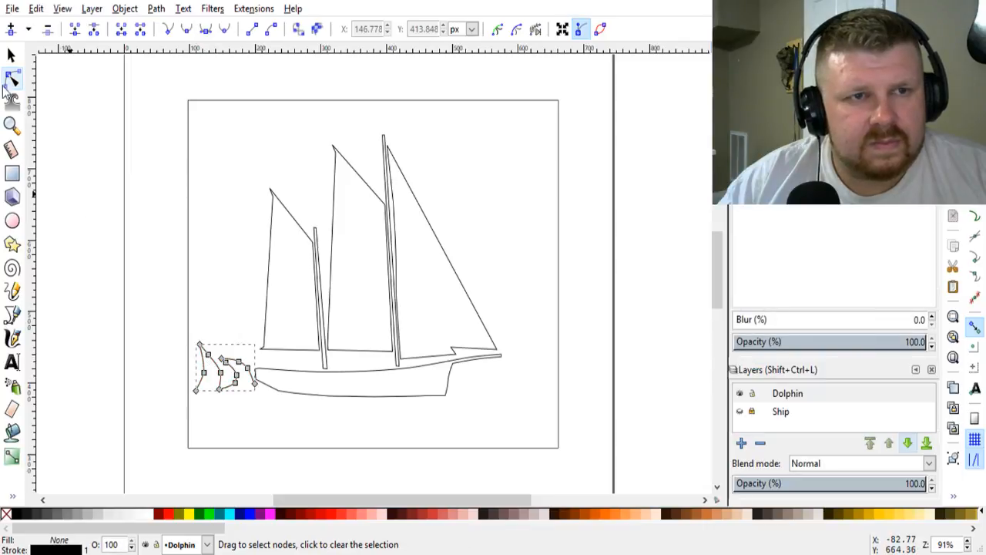
click(12, 58)
key(Delete)
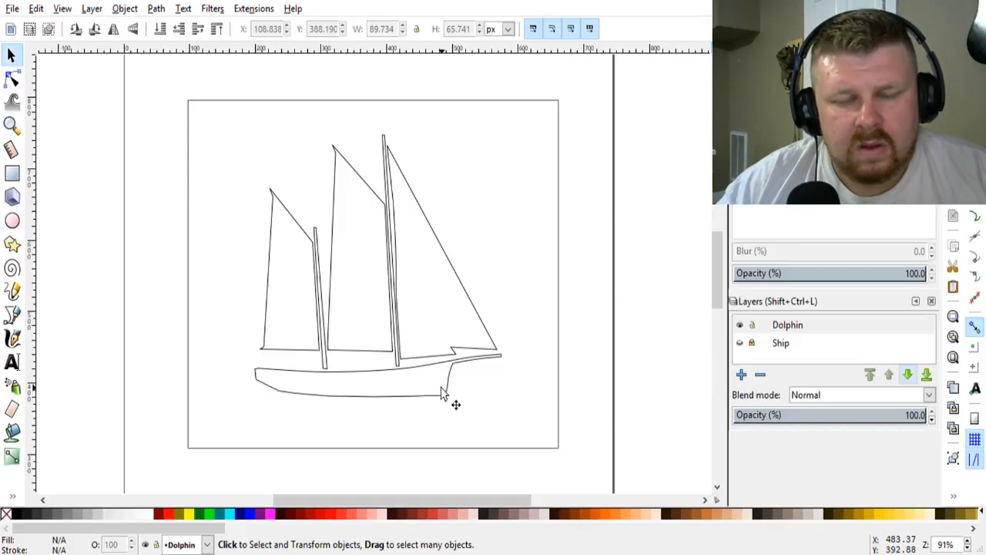
Step: Straighten the hull's front edge below the bowsprit by moving its two upper intermediate nodes slightly outward, and deselect the nodes
ctrl+scroll(259, 374, down, 3)
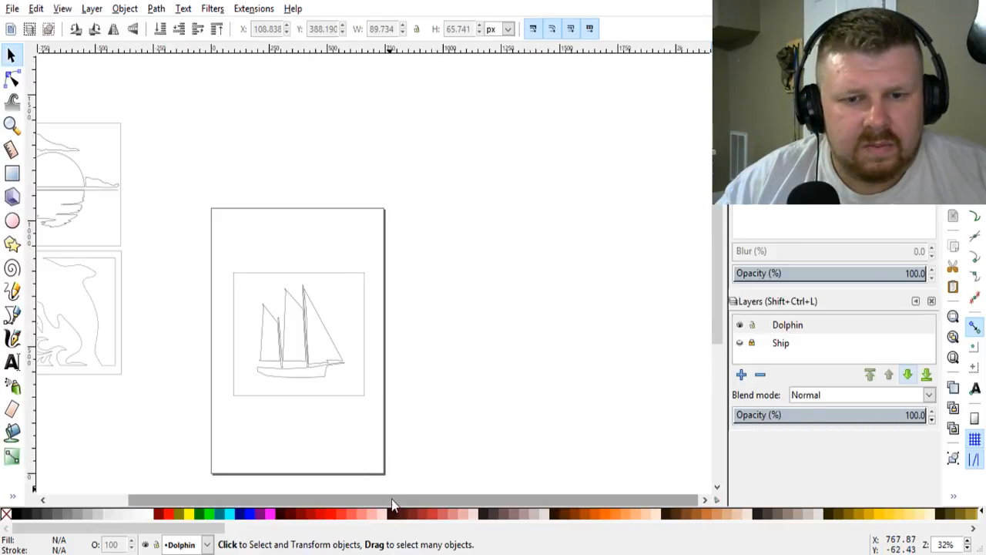
drag(391, 498, 330, 490)
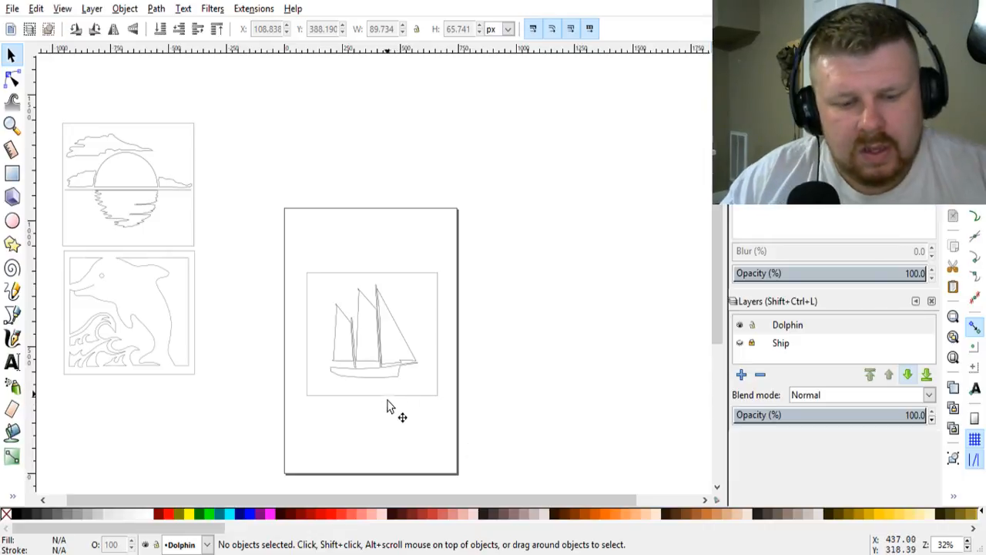
scroll(389, 416, up, 3)
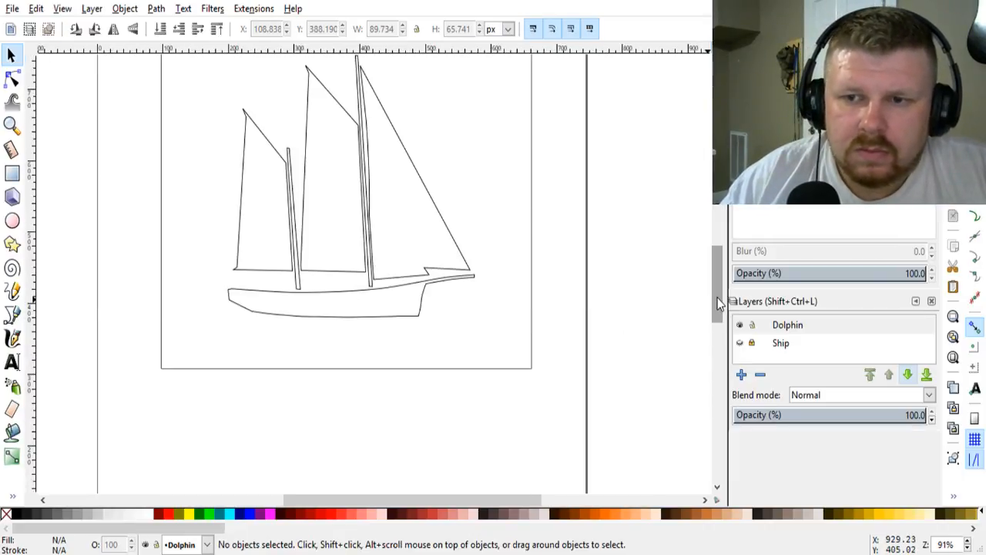
scroll(716, 301, up, 2)
scroll(419, 364, up, 1)
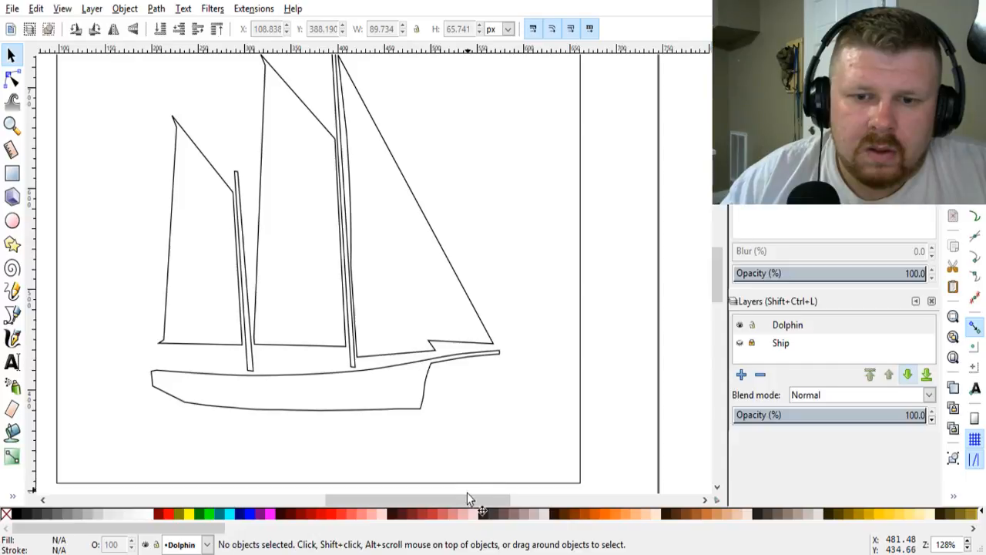
drag(467, 499, 453, 500)
scroll(493, 397, up, 1)
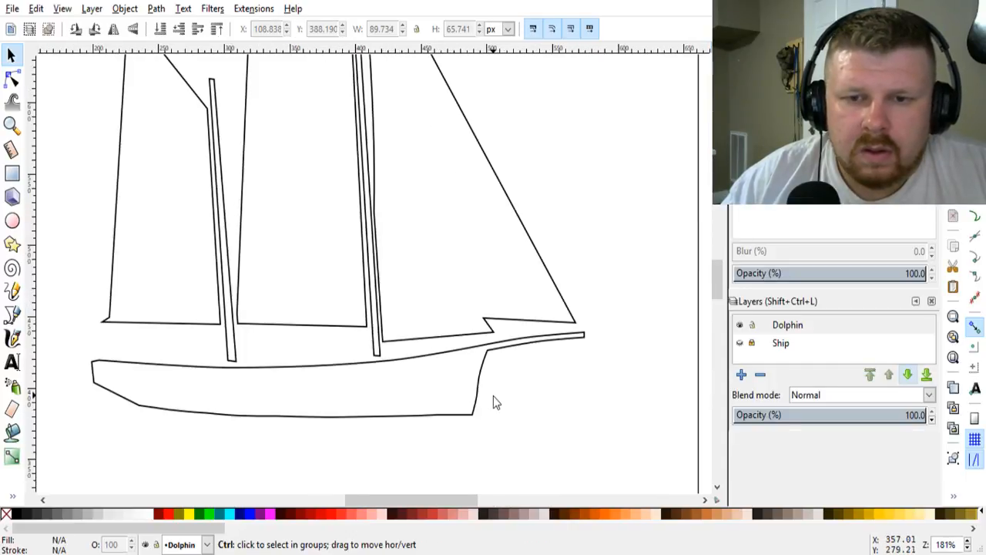
click(479, 389)
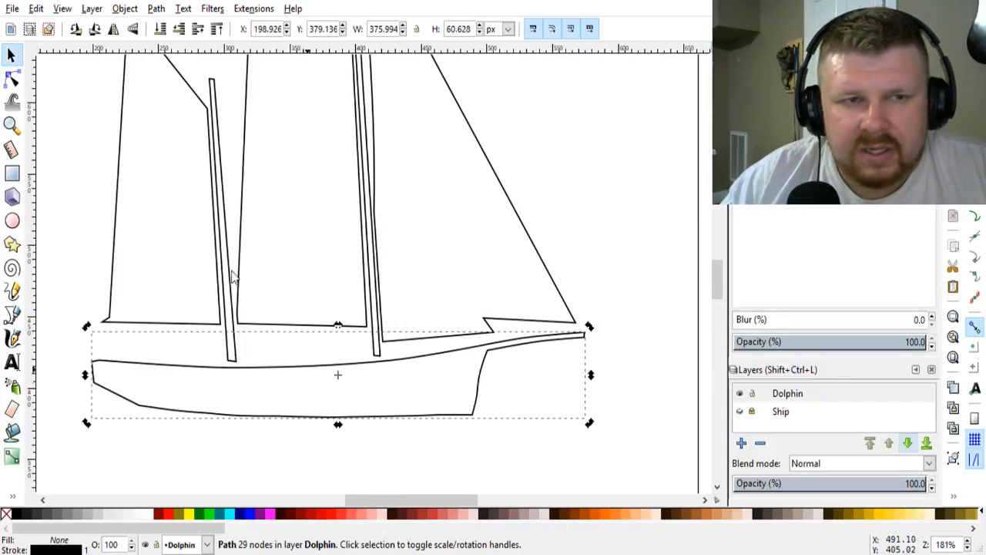
click(12, 78)
drag(479, 379, 482, 379)
scroll(482, 380, up, 3)
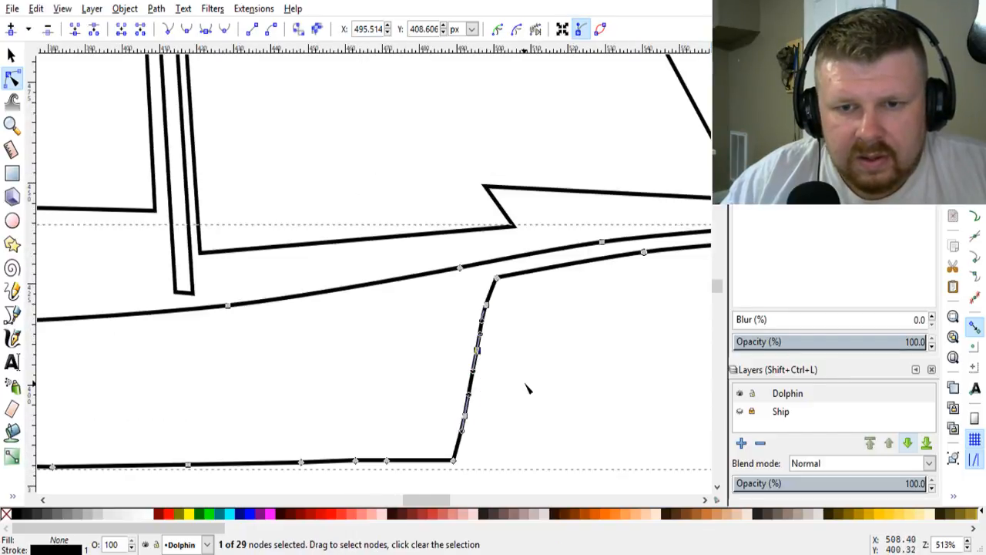
click(508, 371)
drag(490, 310, 492, 310)
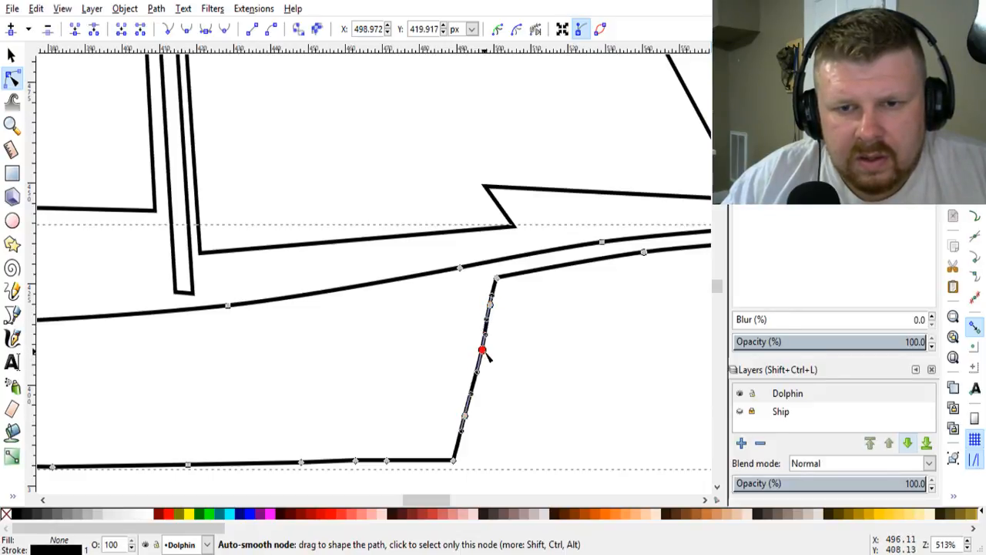
drag(477, 351, 483, 357)
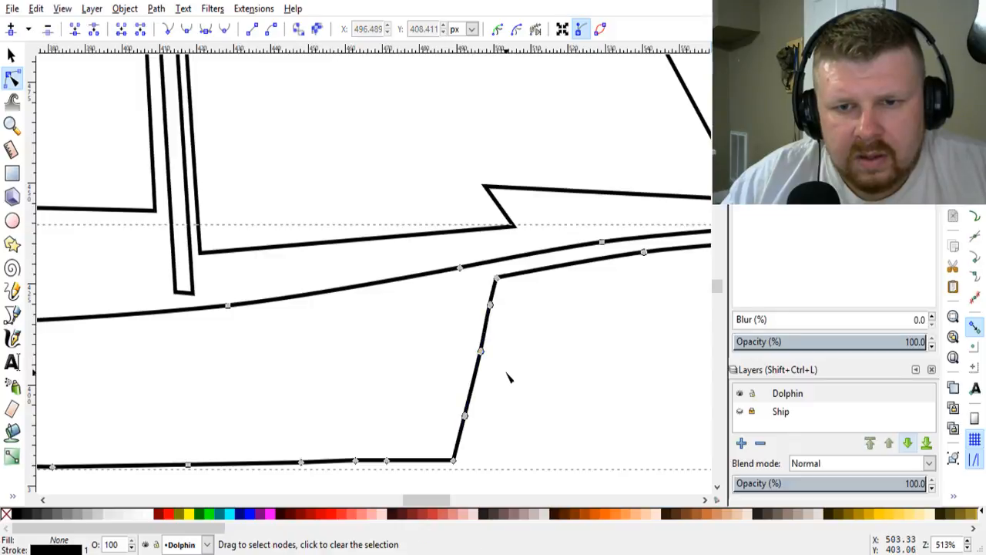
click(506, 374)
Step: Draw a closed, jagged wave outline with the Pencil tool, running from the hull's lower front corner toward the frame below the bowsprit
scroll(507, 381, down, 2)
scroll(507, 380, down, 7)
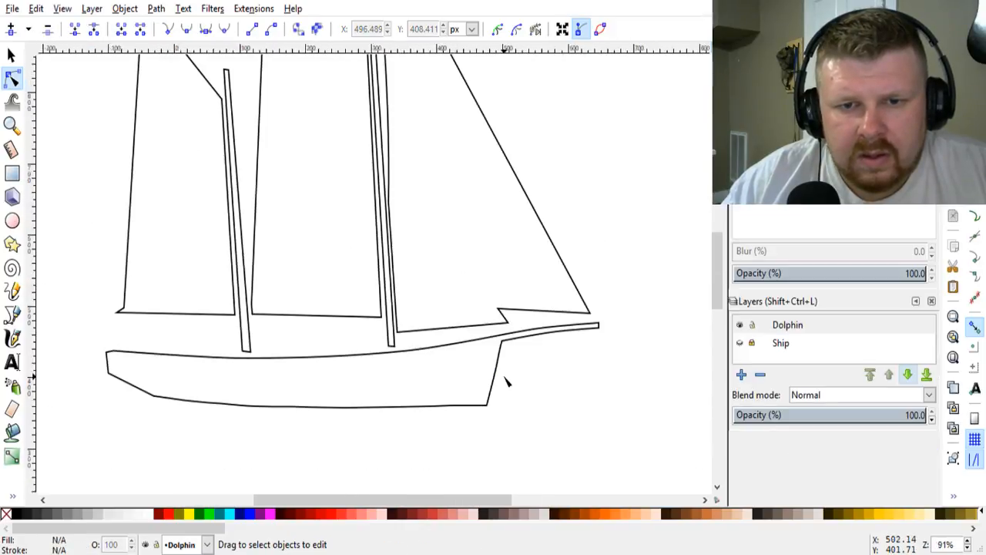
scroll(573, 395, up, 3)
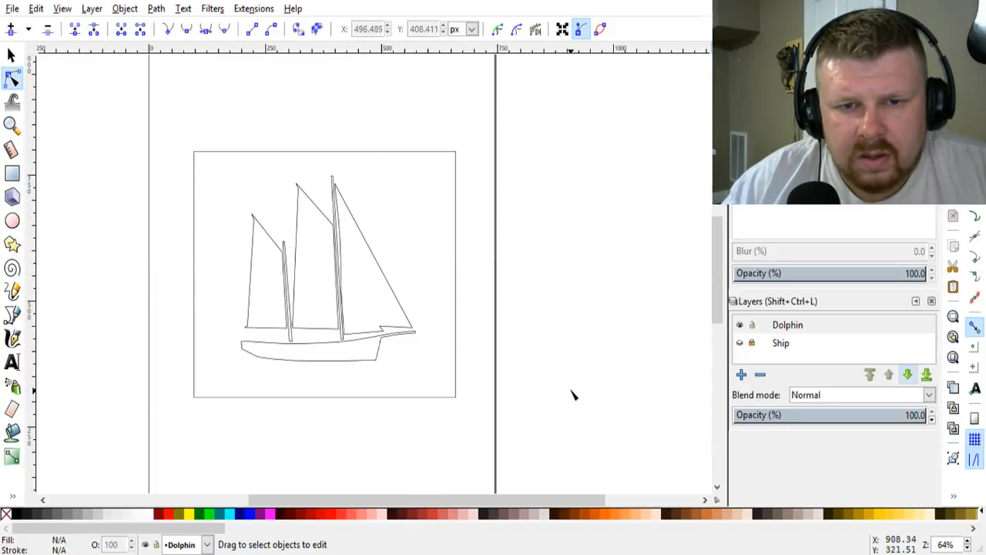
drag(459, 494, 447, 499)
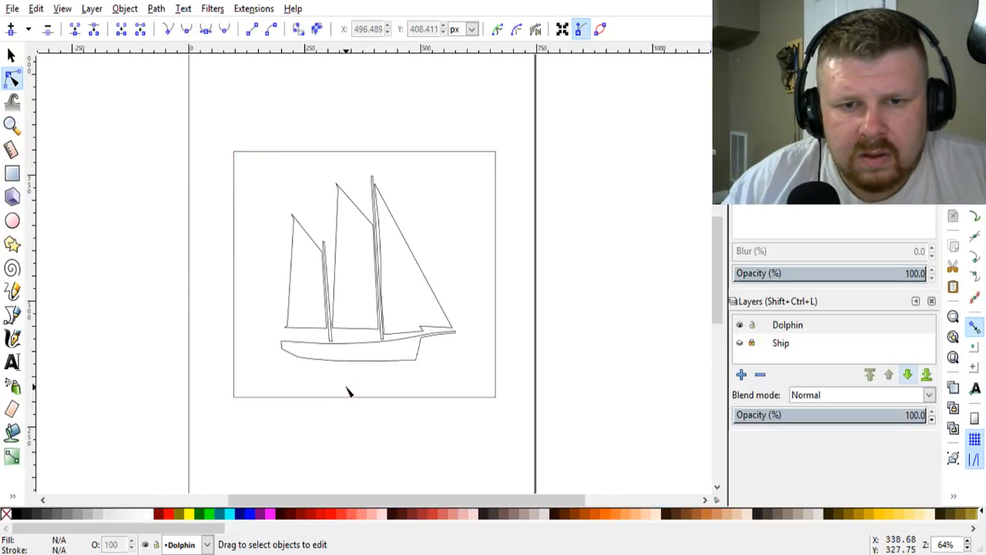
scroll(346, 392, up, 1)
scroll(347, 392, up, 1)
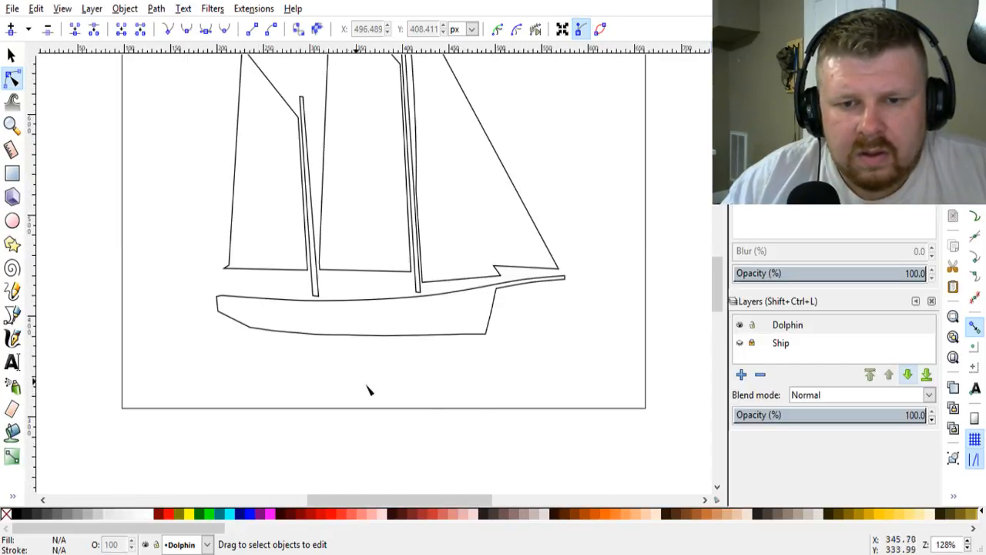
scroll(369, 390, up, 2)
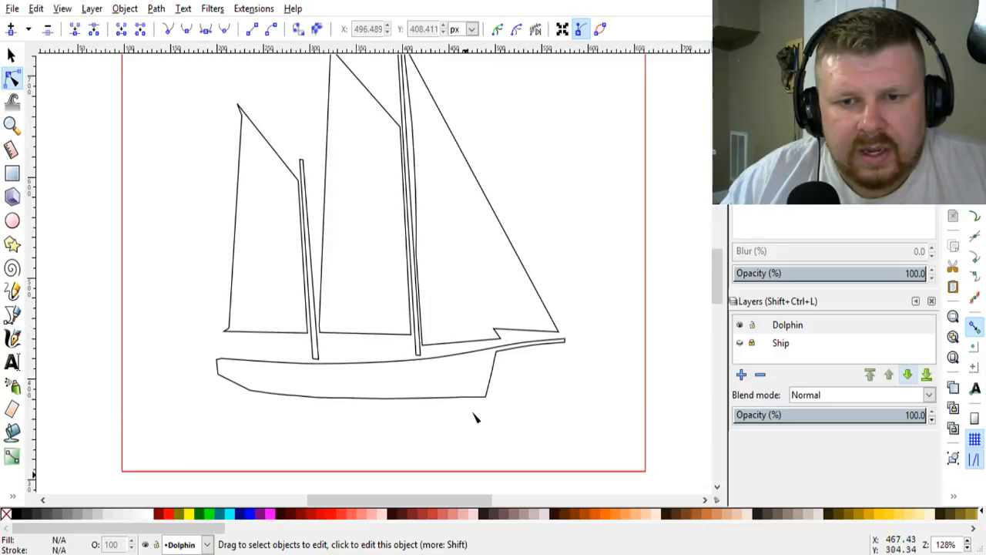
click(11, 314)
click(12, 290)
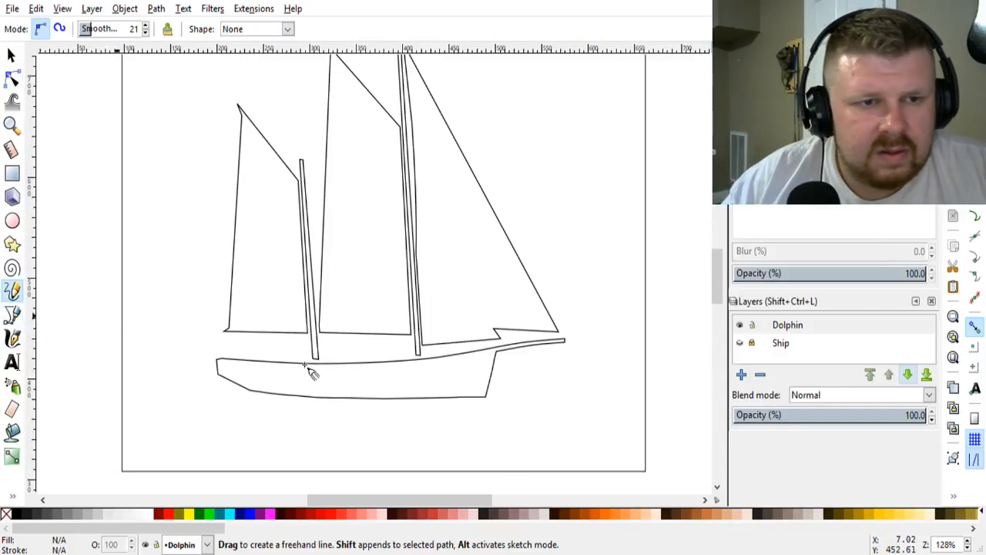
scroll(544, 431, up, 1)
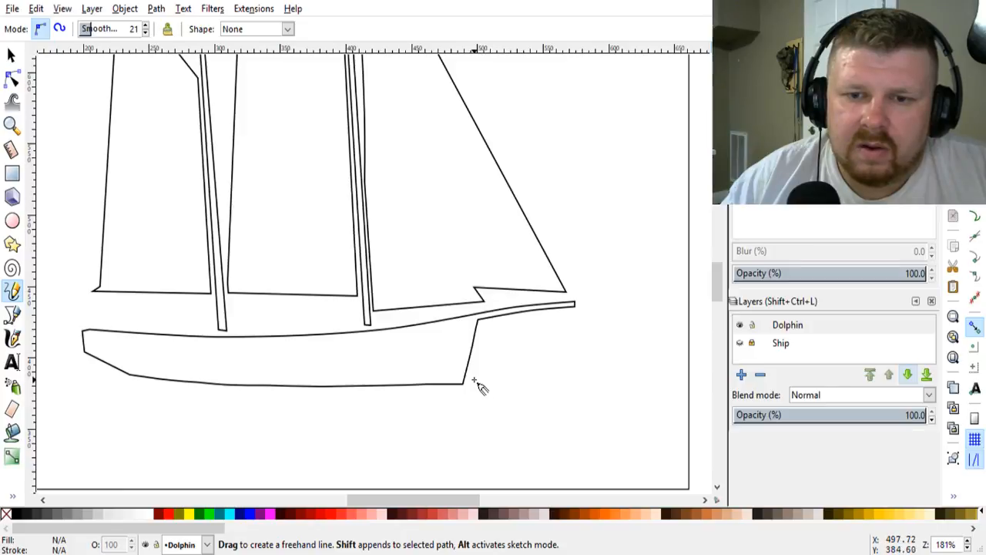
mouse_move(473, 380)
mouse_down()
mouse_move(661, 358)
mouse_move(616, 377)
mouse_move(641, 378)
mouse_move(609, 384)
mouse_move(473, 386)
mouse_up()
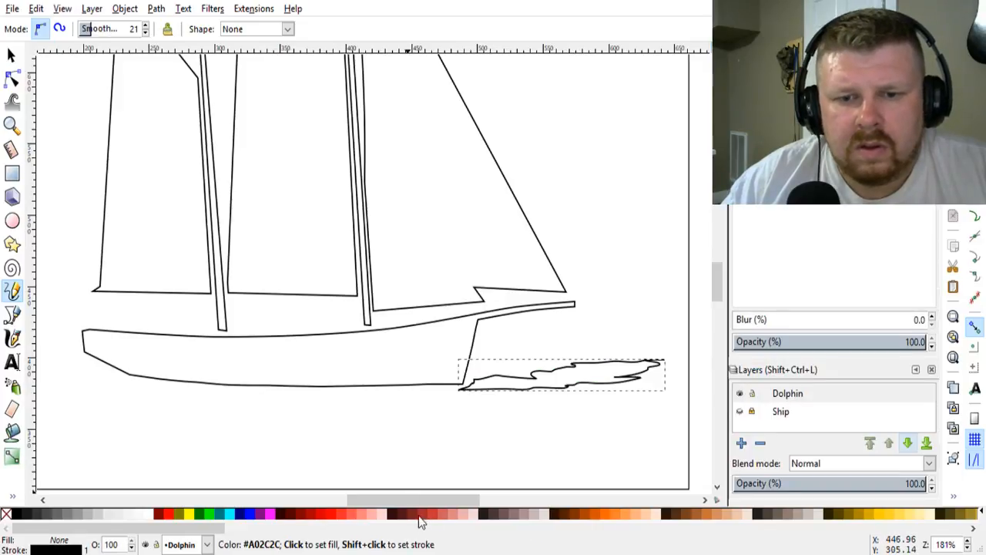
Step: Draw a closed, jagged freehand wave outline around the hull's lower stern corner, extending outward to near the frame's edge
drag(416, 503, 376, 503)
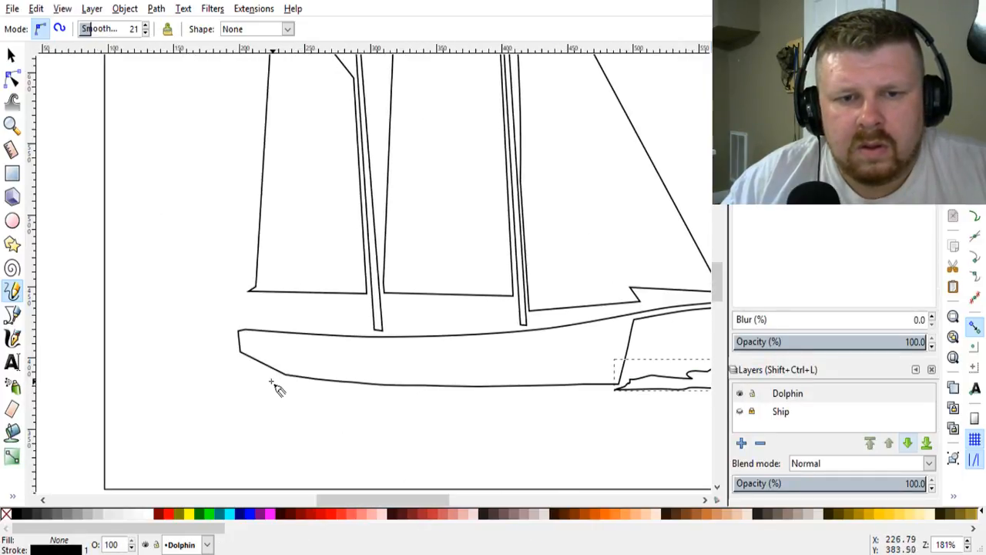
mouse_move(277, 375)
mouse_down()
mouse_move(128, 363)
mouse_move(138, 367)
mouse_move(121, 378)
mouse_move(350, 395)
mouse_move(281, 376)
mouse_up()
scroll(382, 470, down, 2)
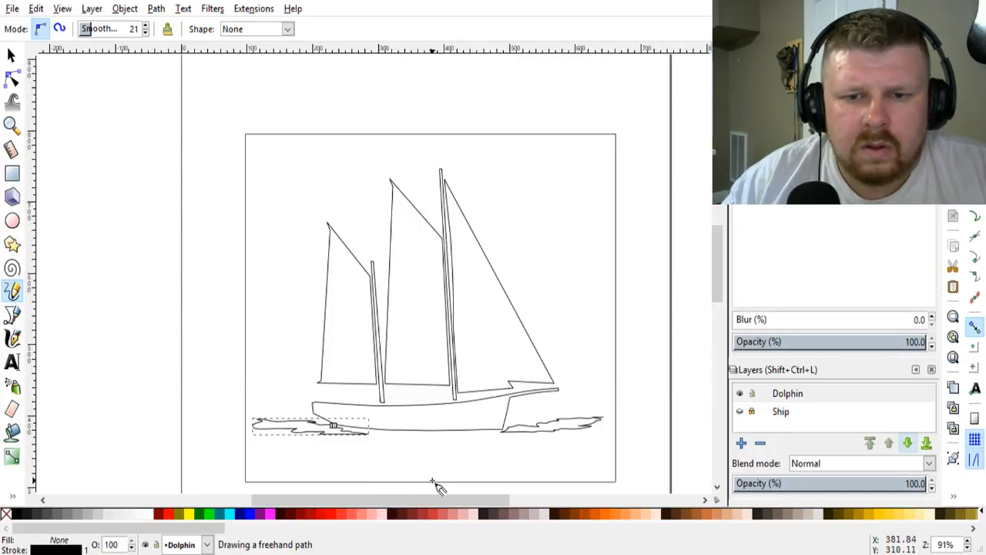
Step: Draw a closed freehand wave outline about 236 px wide and 15 px high just beneath the hull, and deselect it
drag(380, 435, 456, 435)
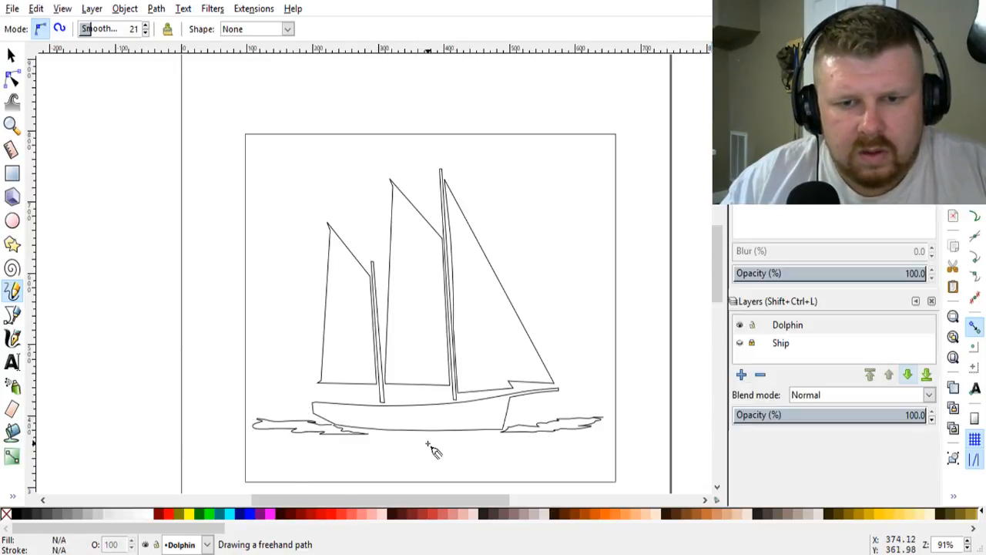
scroll(434, 447, up, 3)
drag(294, 418, 331, 419)
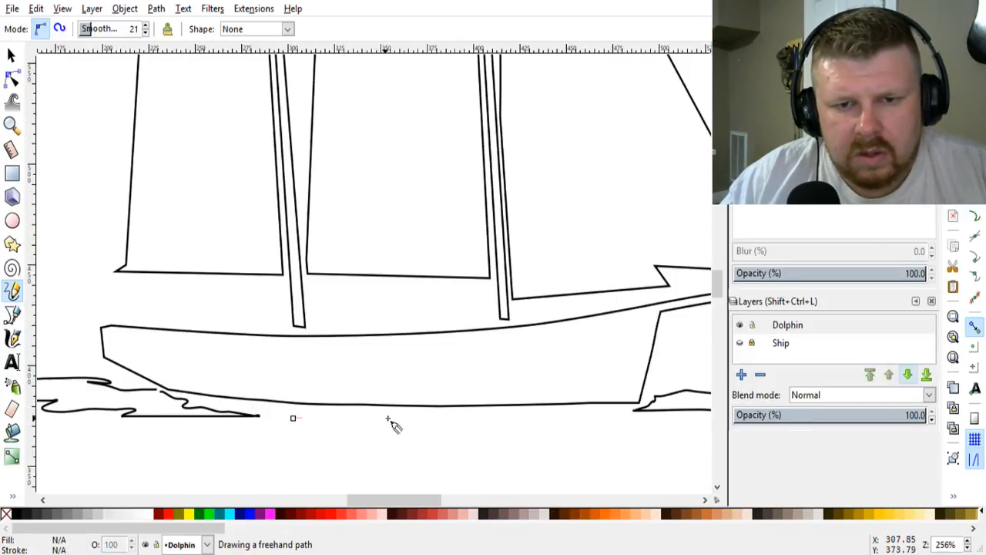
drag(390, 422, 450, 423)
mouse_move(546, 419)
mouse_down()
mouse_move(611, 422)
mouse_move(597, 428)
mouse_move(667, 440)
mouse_up()
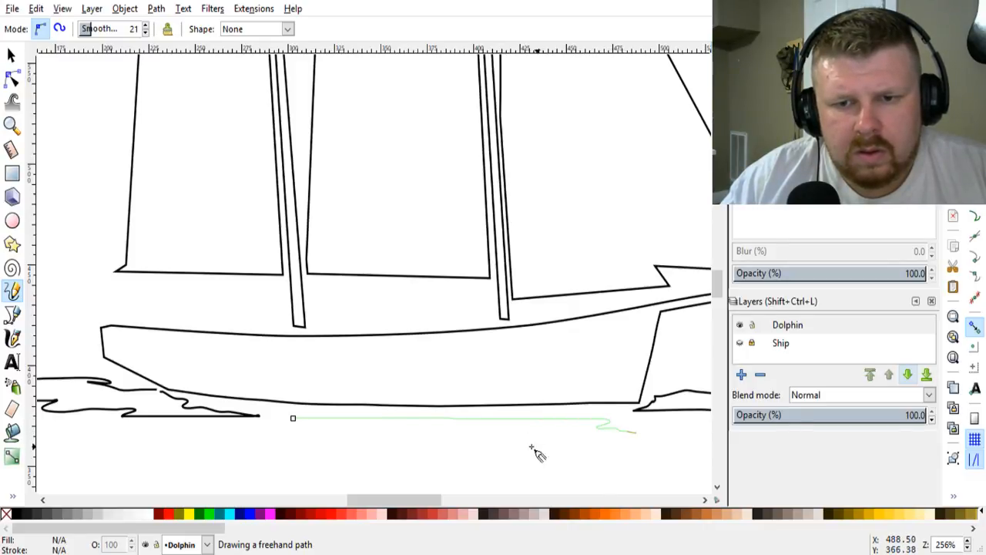
drag(531, 447, 453, 436)
mouse_move(354, 432)
mouse_down()
mouse_move(246, 439)
mouse_move(276, 437)
mouse_move(293, 418)
mouse_up()
scroll(366, 497, down, 4)
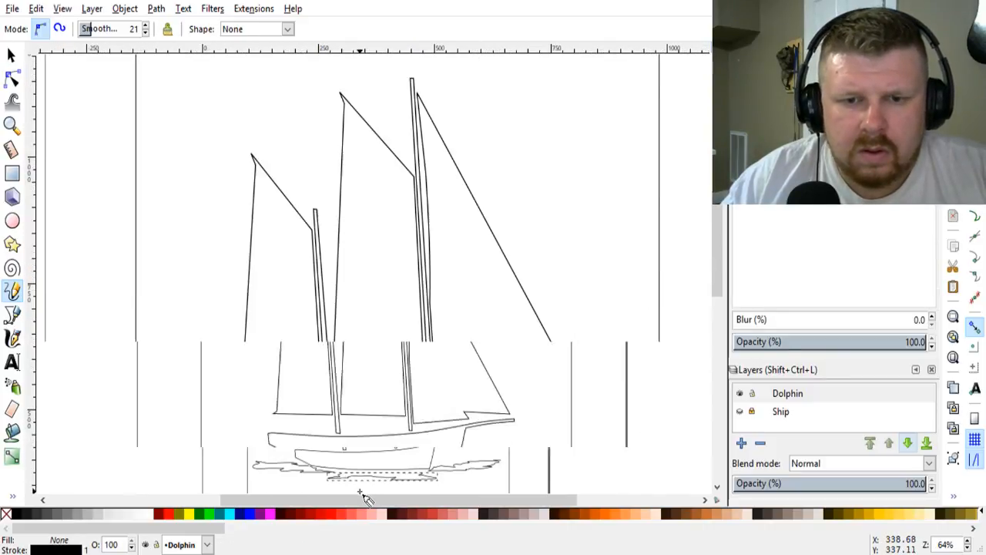
click(11, 56)
click(228, 393)
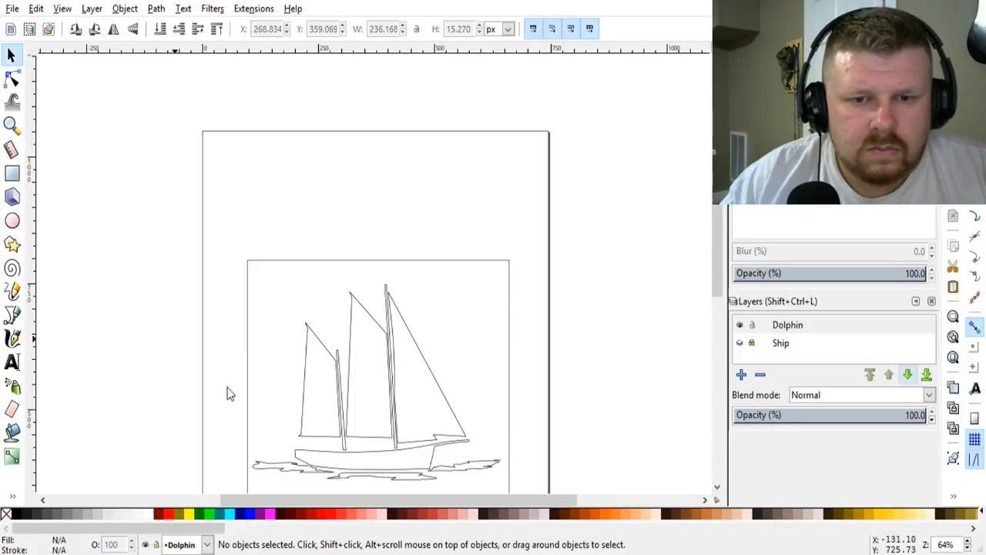
Step: Draw a straight, nearly horizontal horizon line about 88 px long behind the aft sail's lower corner with the Bezier tool
scroll(655, 331, down, 2)
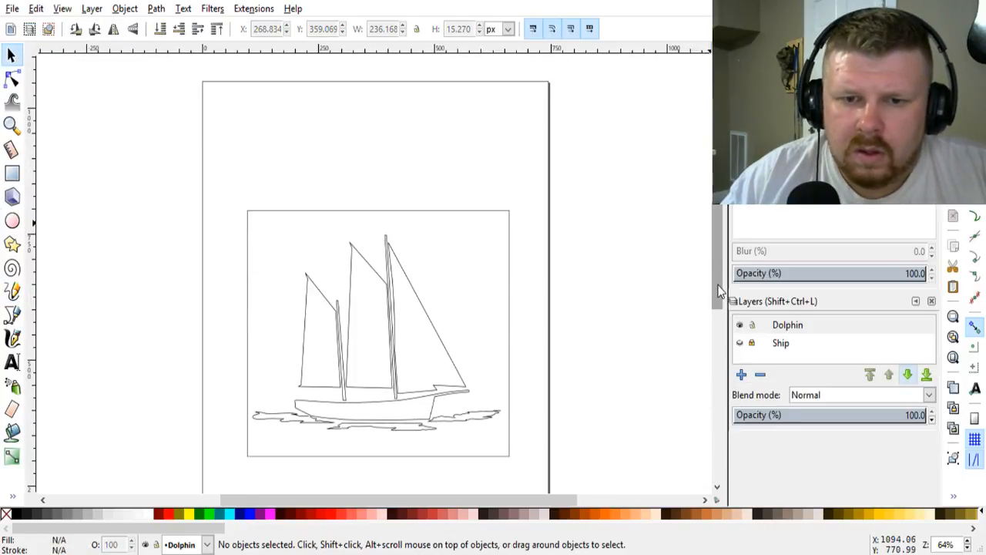
scroll(474, 401, up, 2)
drag(500, 501, 465, 501)
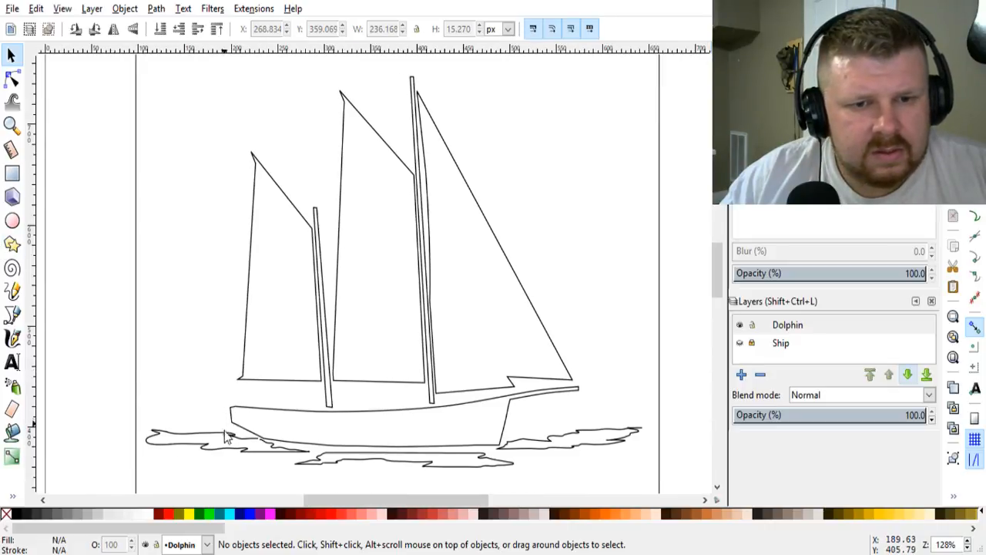
click(12, 315)
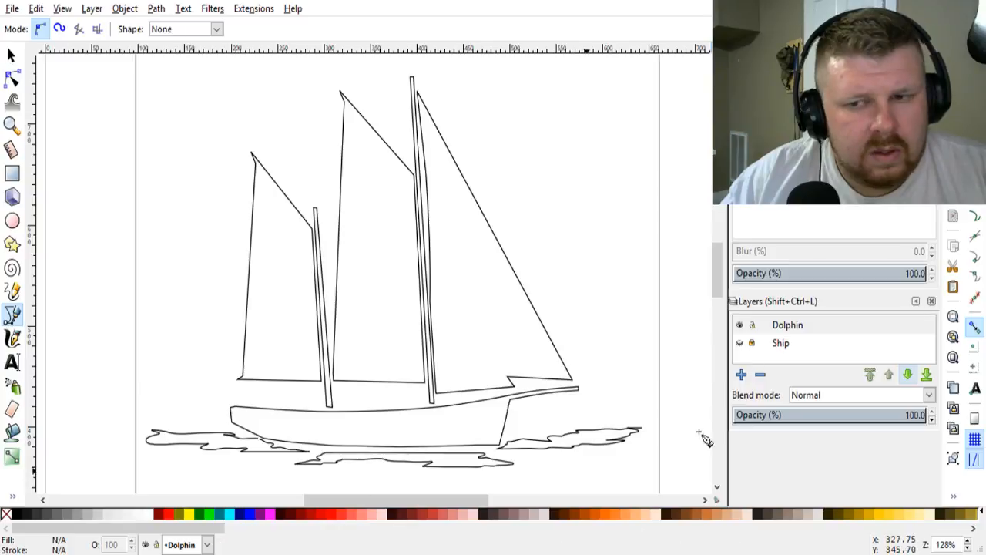
click(741, 345)
click(740, 344)
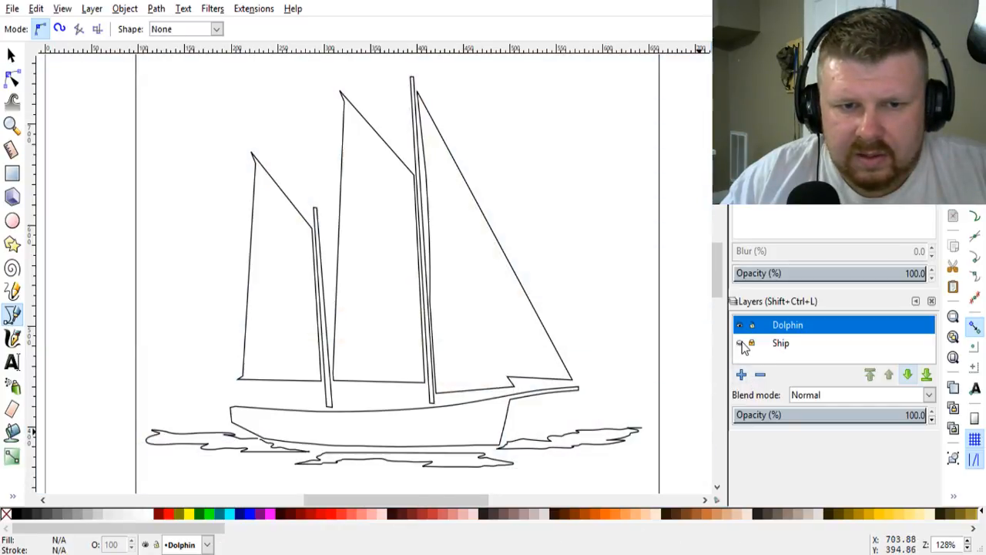
click(151, 366)
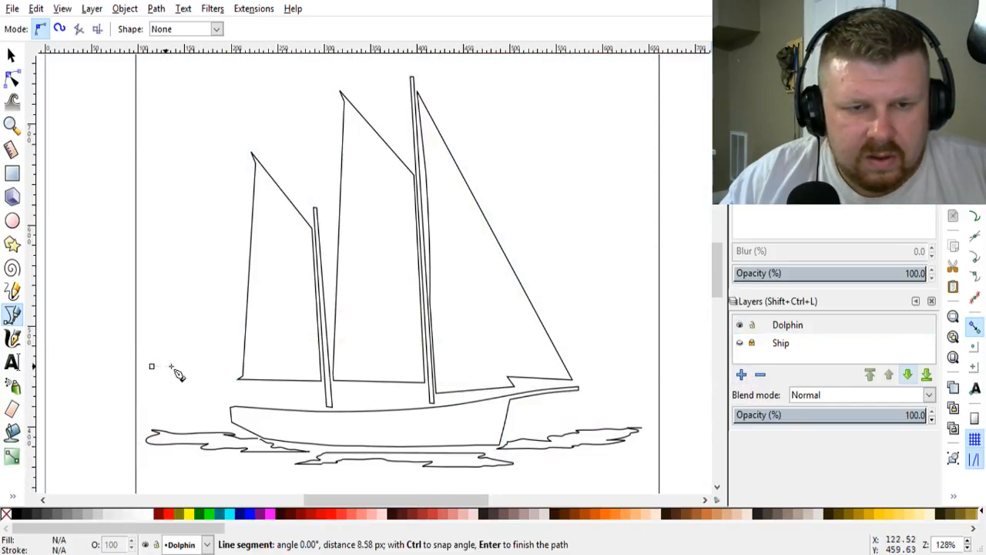
double_click(234, 367)
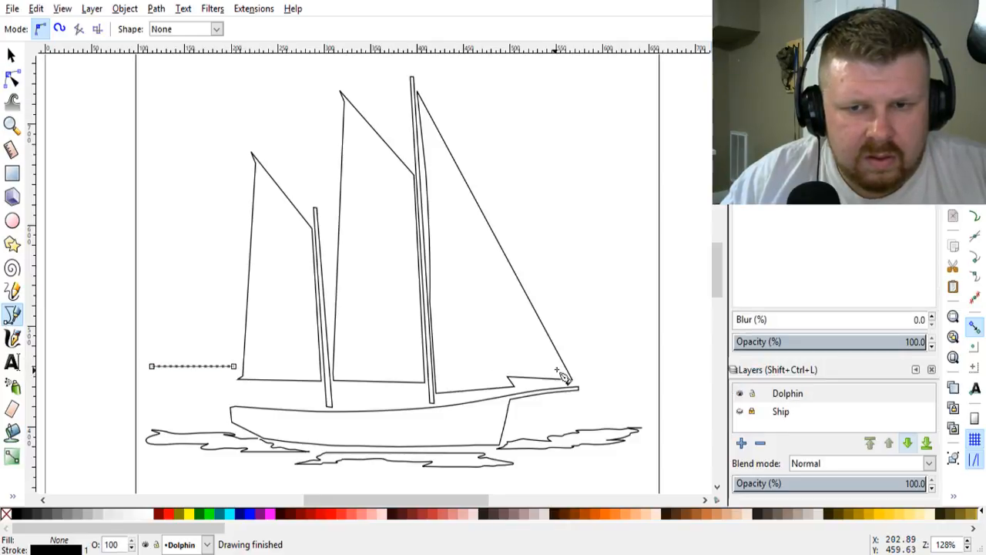
Step: Draw a matching horizontal horizon line about 73 px long ahead of the front sail's lower tip, and deselect it
click(574, 365)
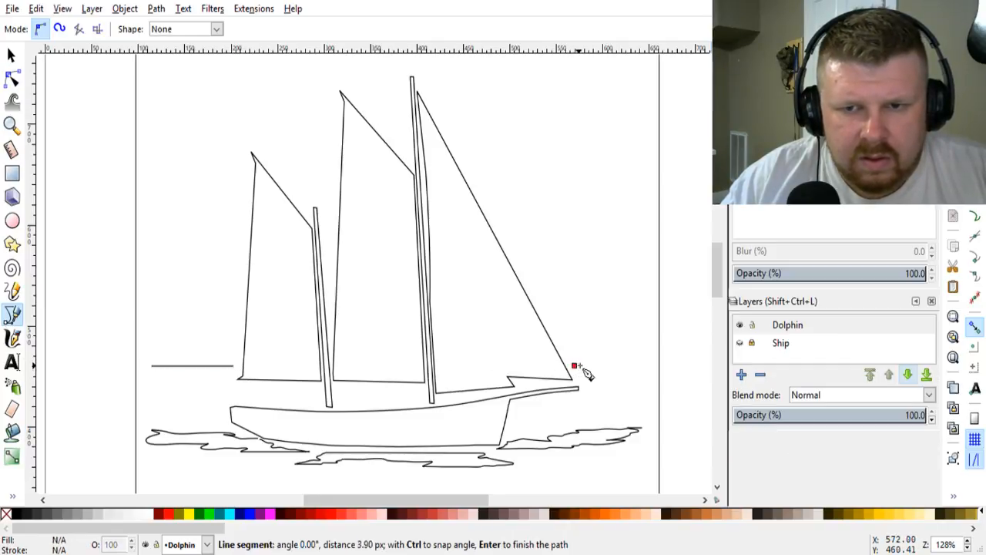
double_click(644, 367)
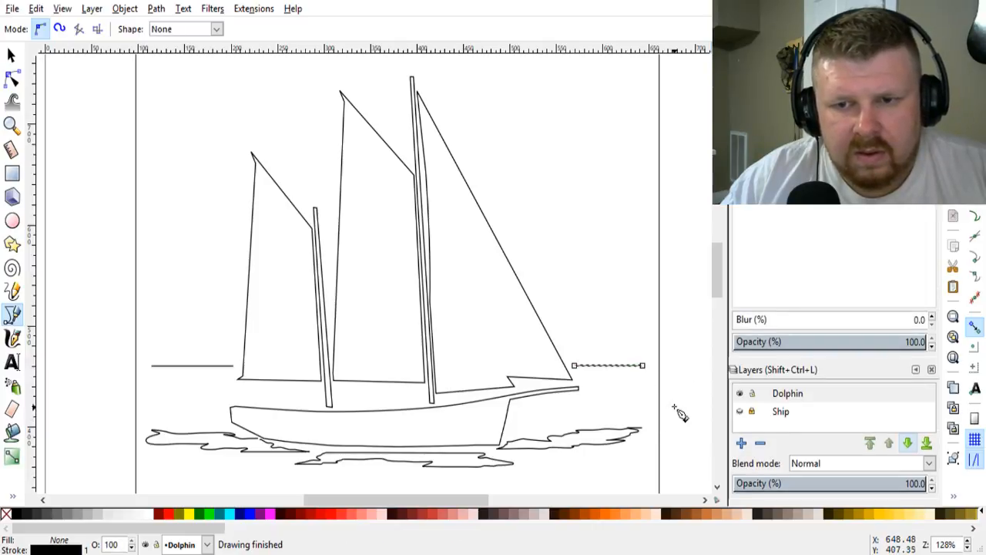
click(12, 56)
click(112, 378)
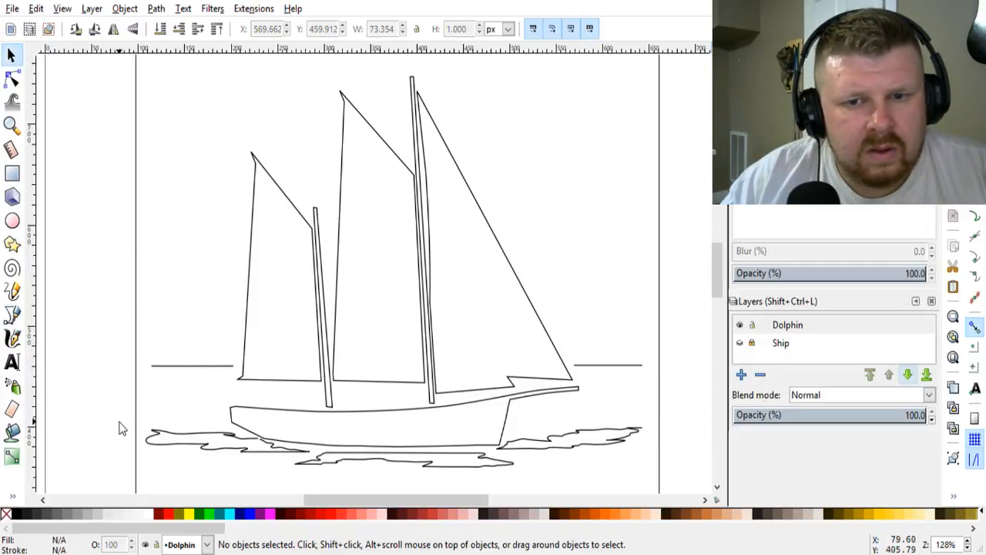
Step: Examine the complete ship pattern in its frame and compare it with the finished dolphin and sunset patterns beside the page
scroll(121, 424, down, 2)
drag(443, 503, 383, 501)
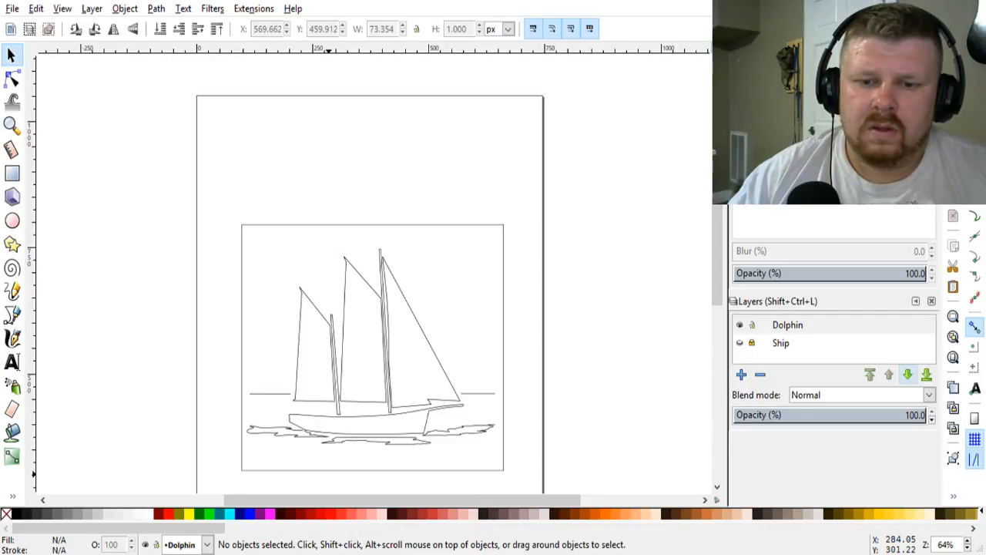
scroll(401, 285, down, 3)
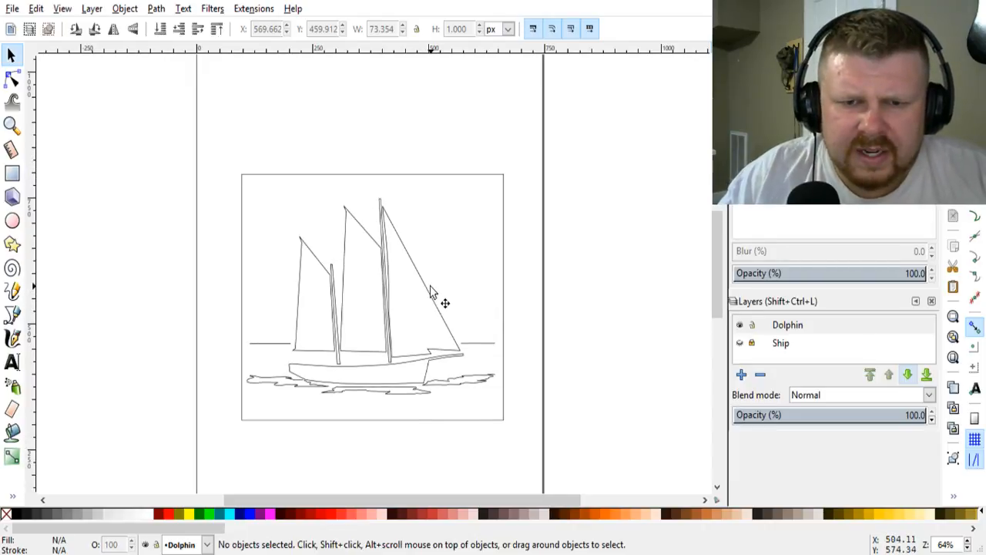
scroll(445, 347, up, 1)
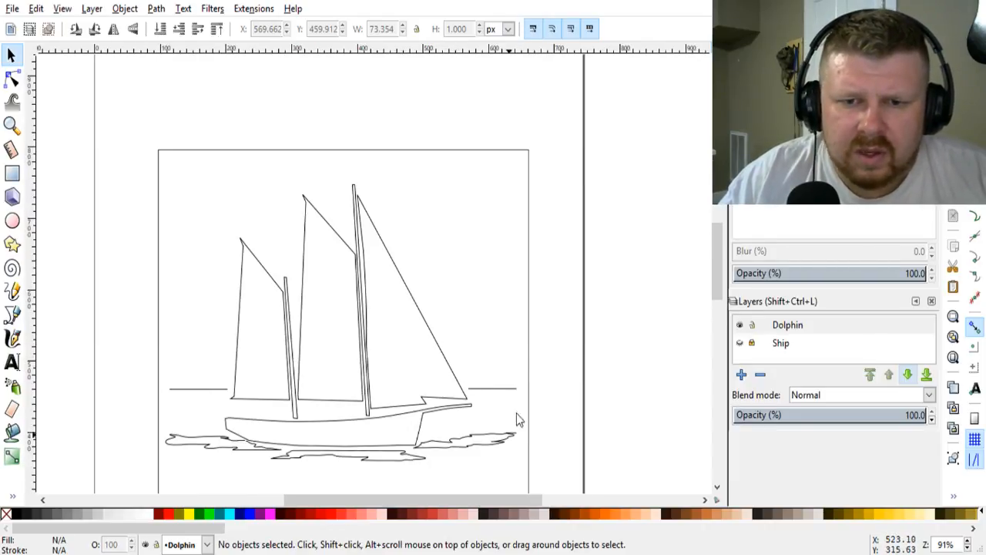
drag(465, 498, 293, 488)
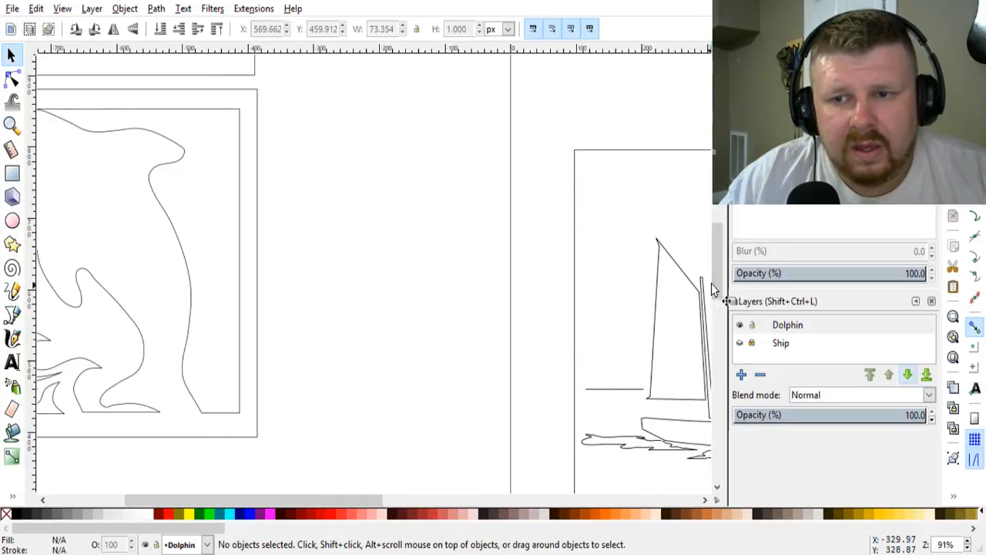
drag(712, 282, 716, 255)
drag(348, 499, 295, 503)
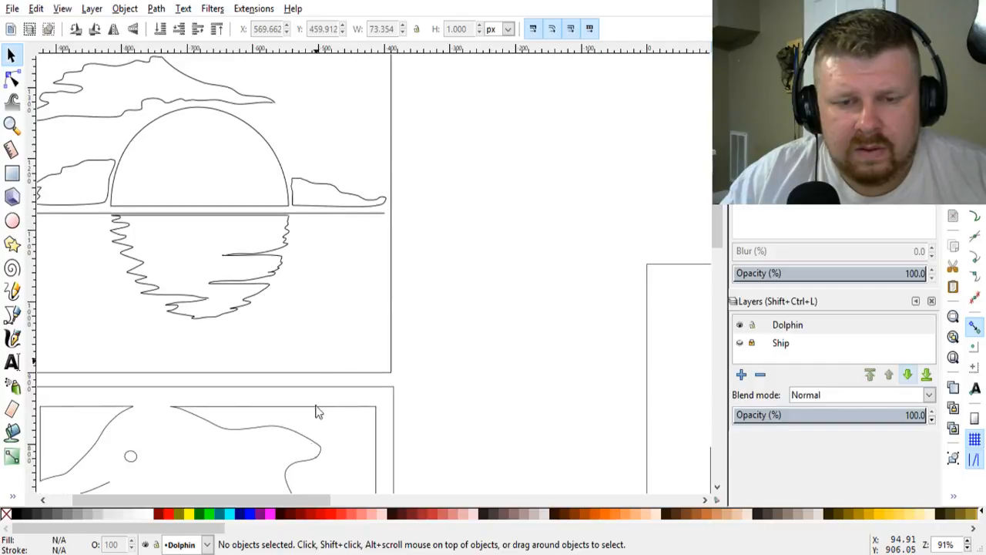
drag(286, 501, 264, 504)
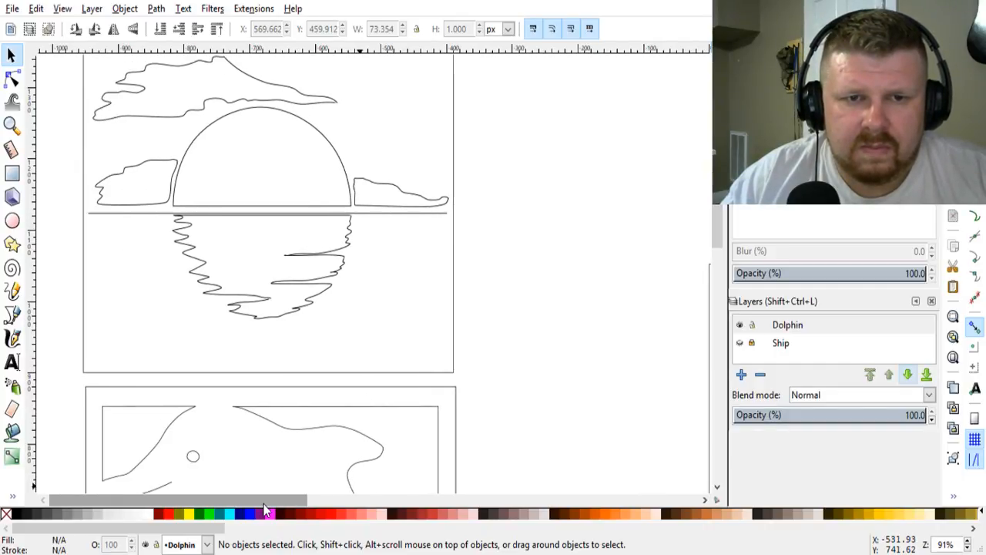
drag(264, 504, 511, 504)
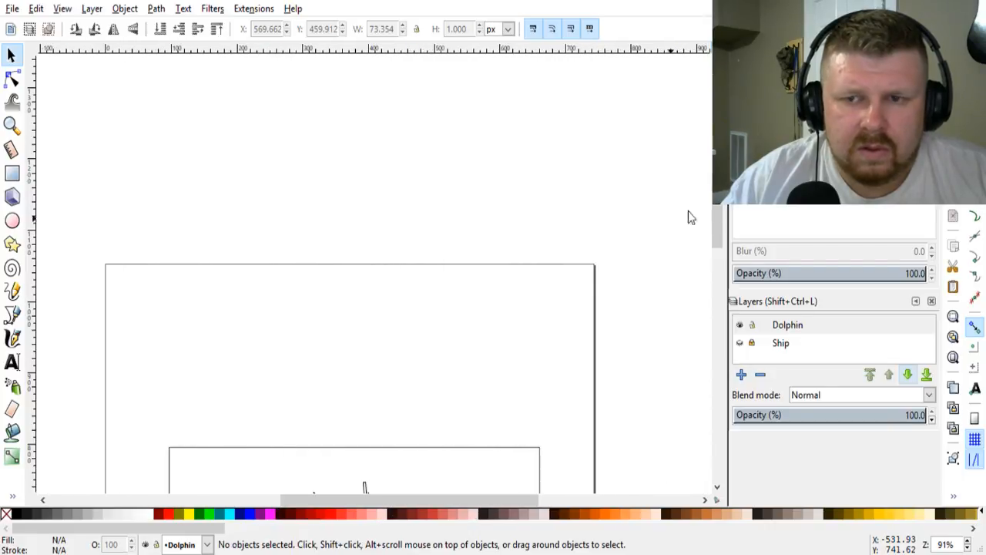
mouse_move(721, 222)
mouse_down()
mouse_move(725, 265)
mouse_move(730, 257)
mouse_up()
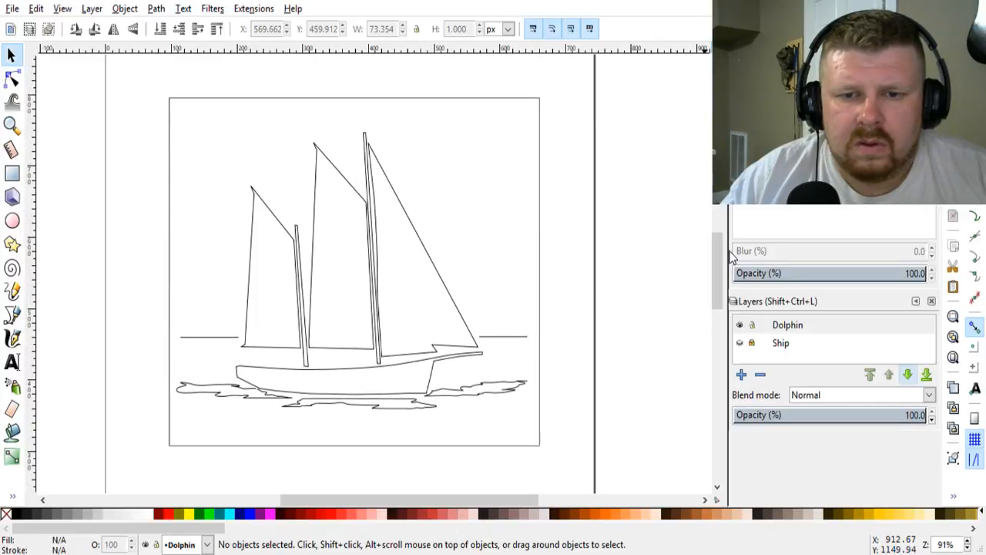
Step: Delete the horizon line ahead of the front sail and undo the deletion
click(496, 336)
key(Delete)
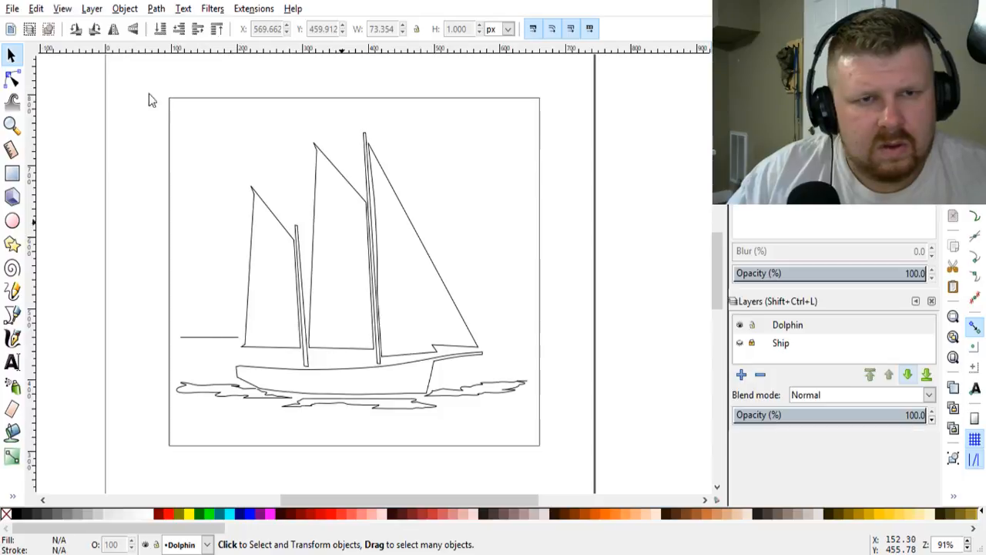
key(ctrl+z)
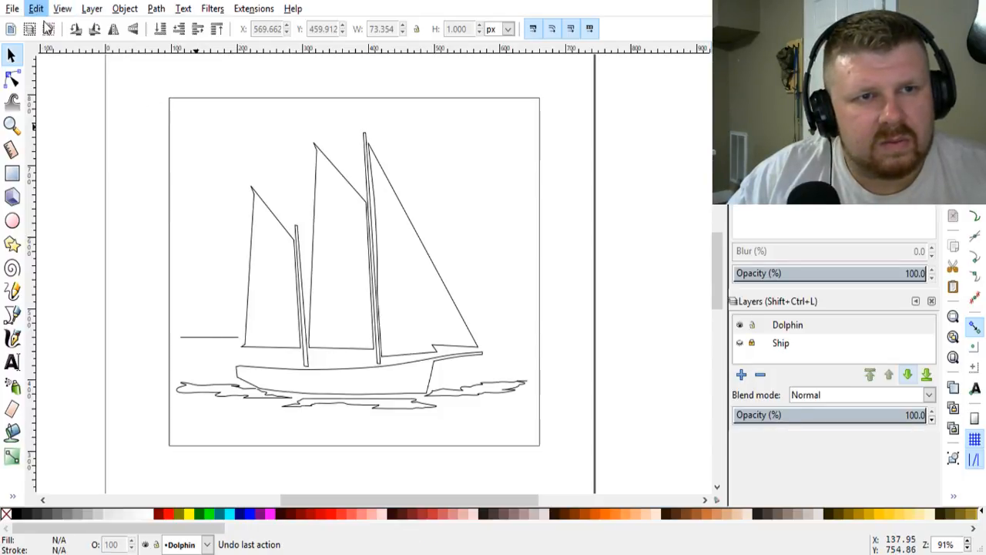
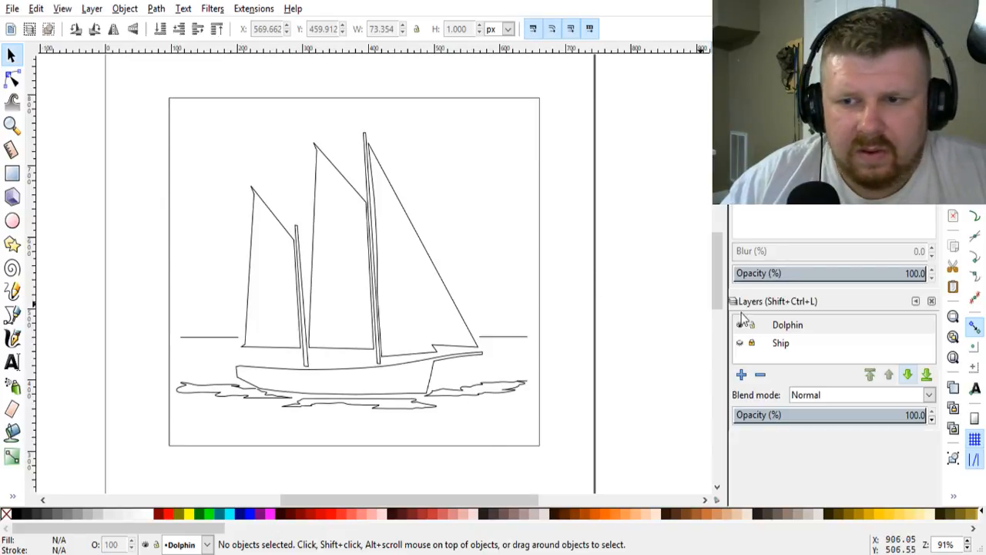
Step: Unlock and delete the Ship layer, and make the Dolphin layer current
click(786, 352)
click(752, 345)
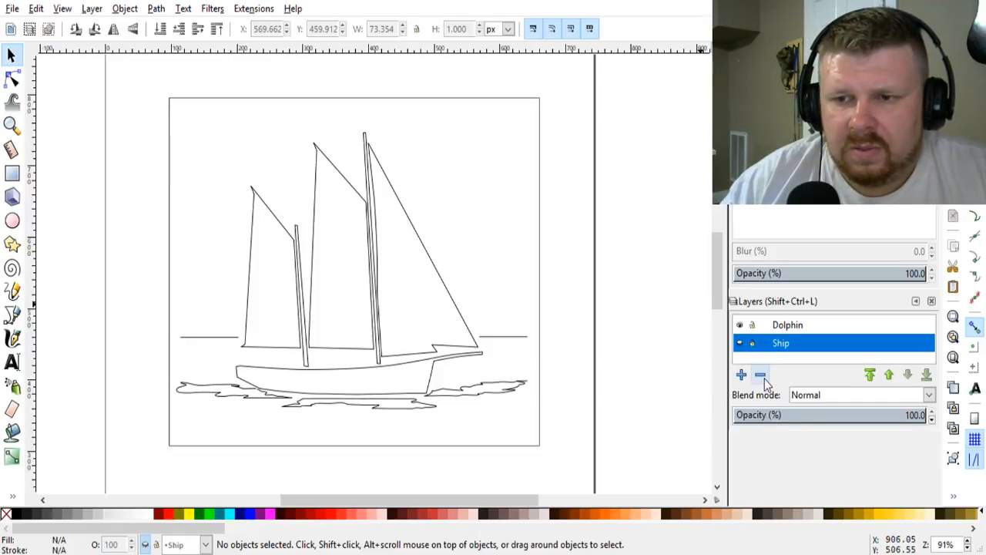
click(760, 375)
click(785, 329)
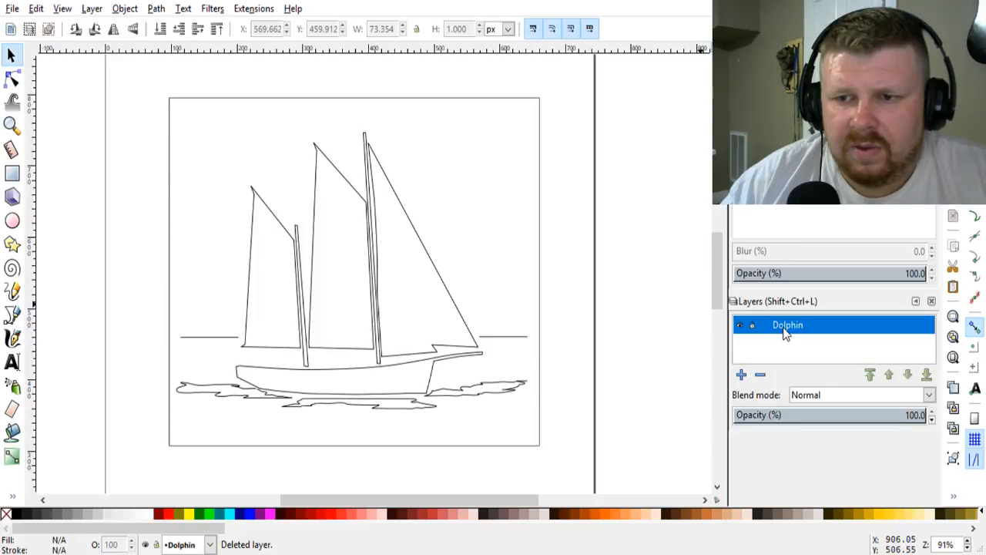
Step: Move the complete framed ship pattern off the page into the empty canvas above and to the right of it
scroll(443, 356, down, 3)
scroll(437, 361, down, 1)
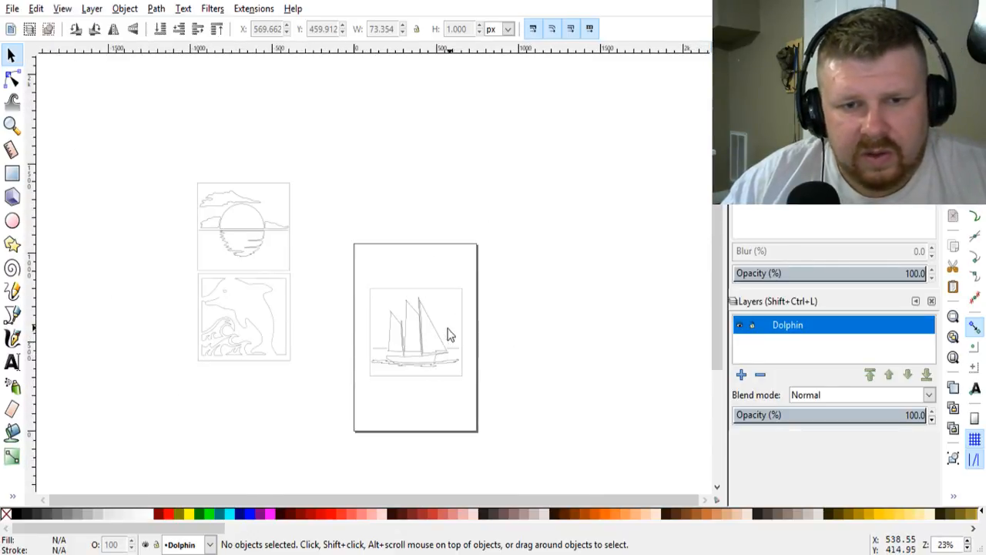
scroll(450, 335, up, 1)
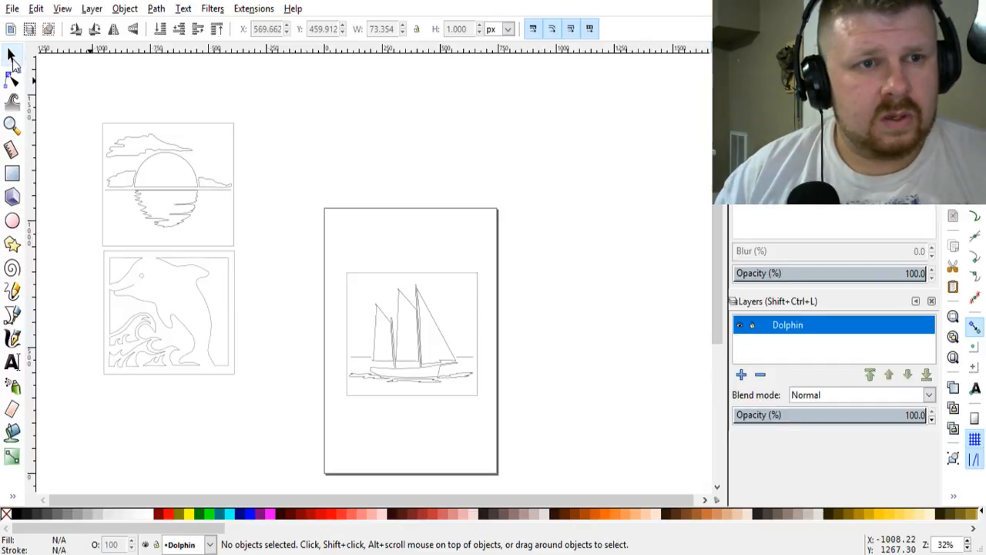
drag(325, 264, 515, 438)
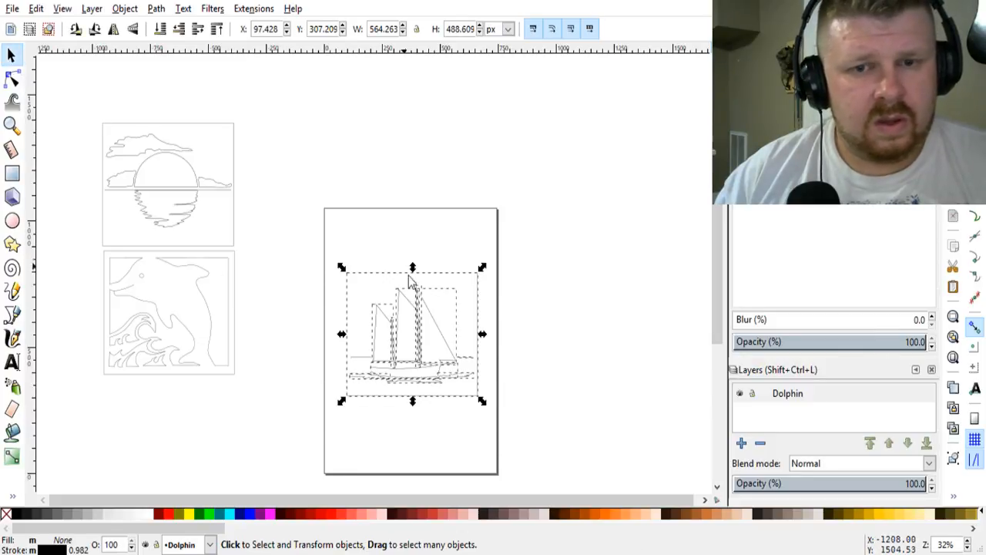
drag(400, 301, 625, 301)
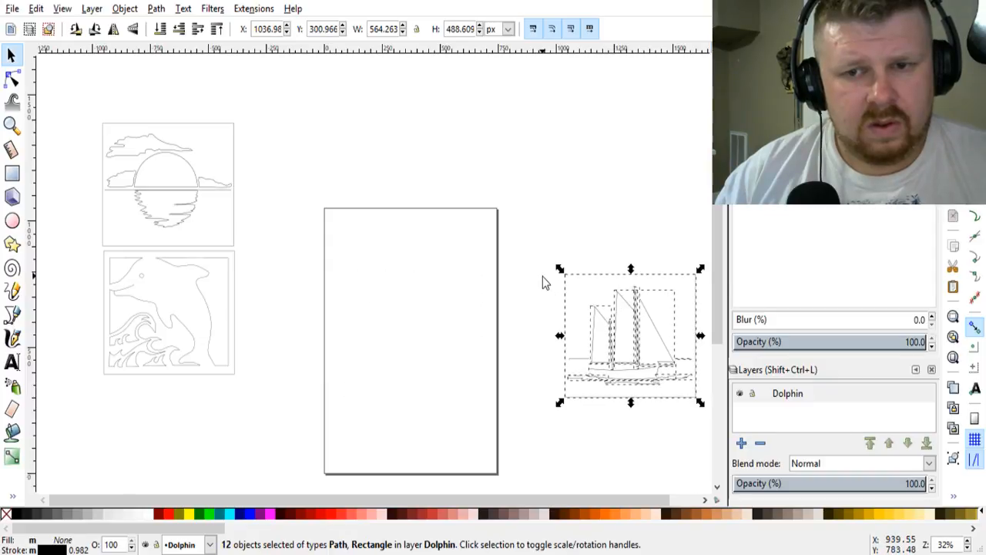
click(543, 276)
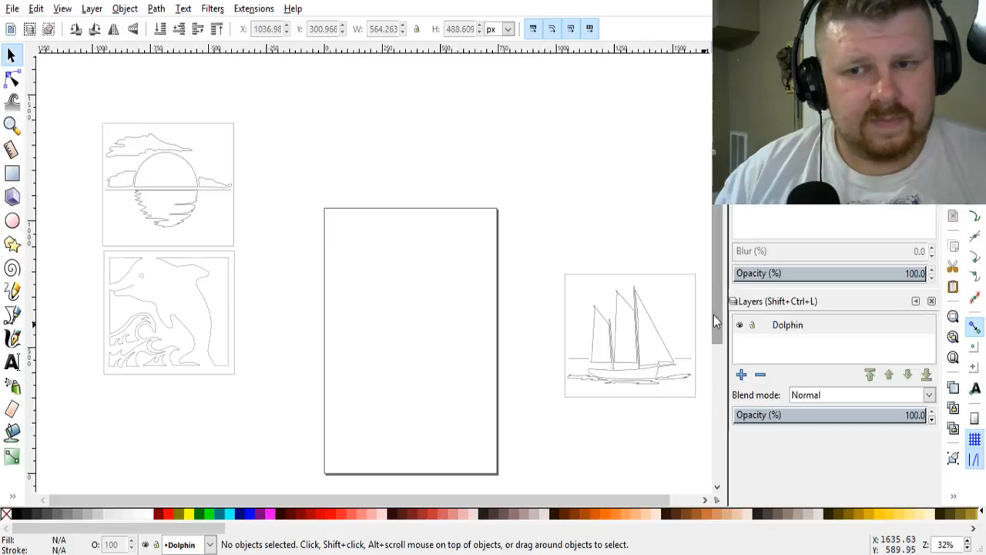
mouse_move(721, 303)
mouse_down()
mouse_move(723, 258)
mouse_move(716, 306)
mouse_up()
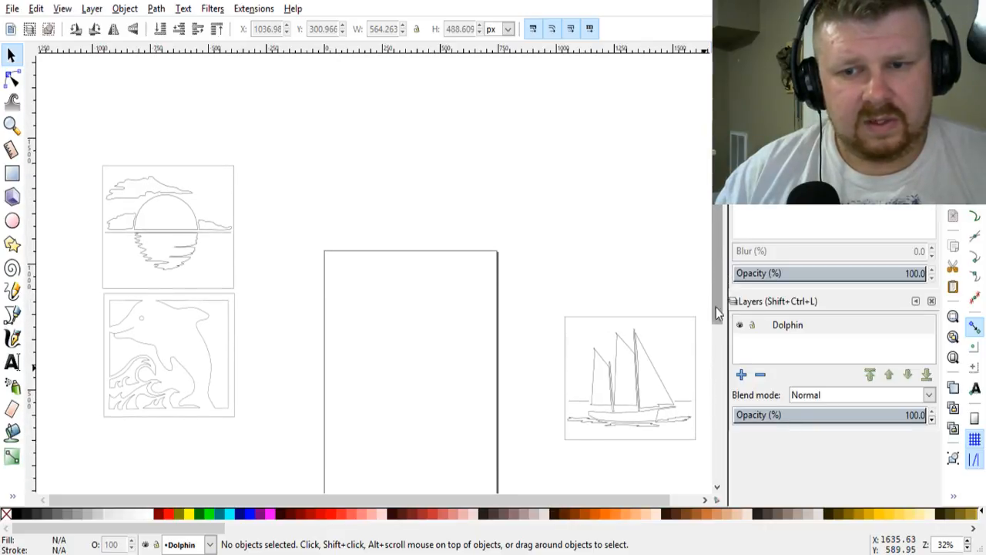
drag(531, 274, 689, 452)
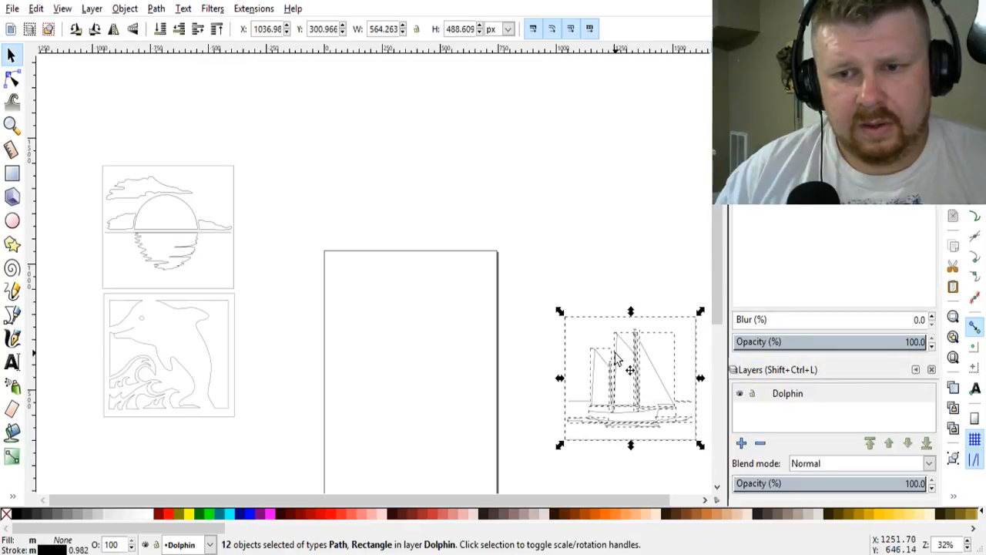
drag(620, 359, 590, 124)
click(584, 245)
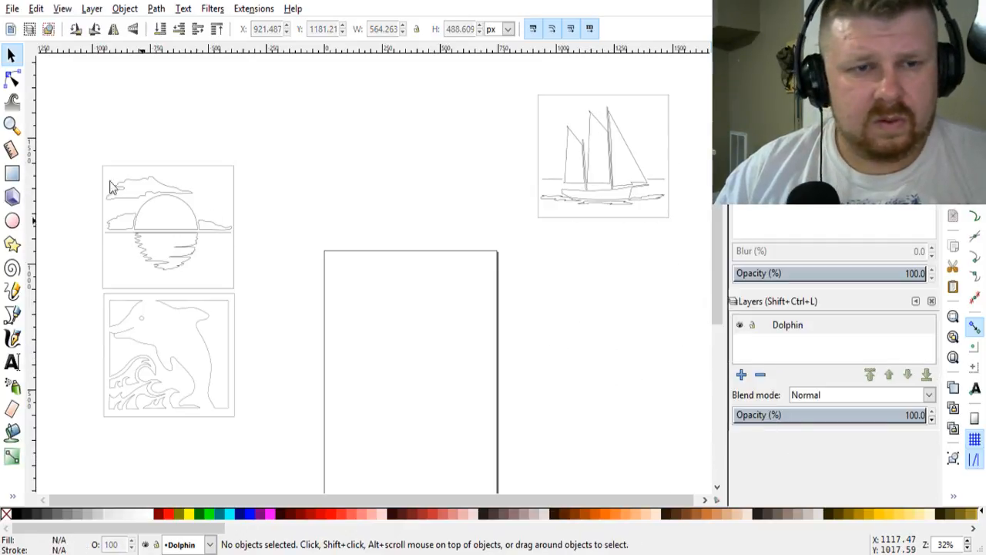
Step: Move the framed sunset pattern into the empty space just above the page, roughly level with the ship
drag(58, 132, 272, 298)
drag(189, 211, 438, 147)
click(323, 230)
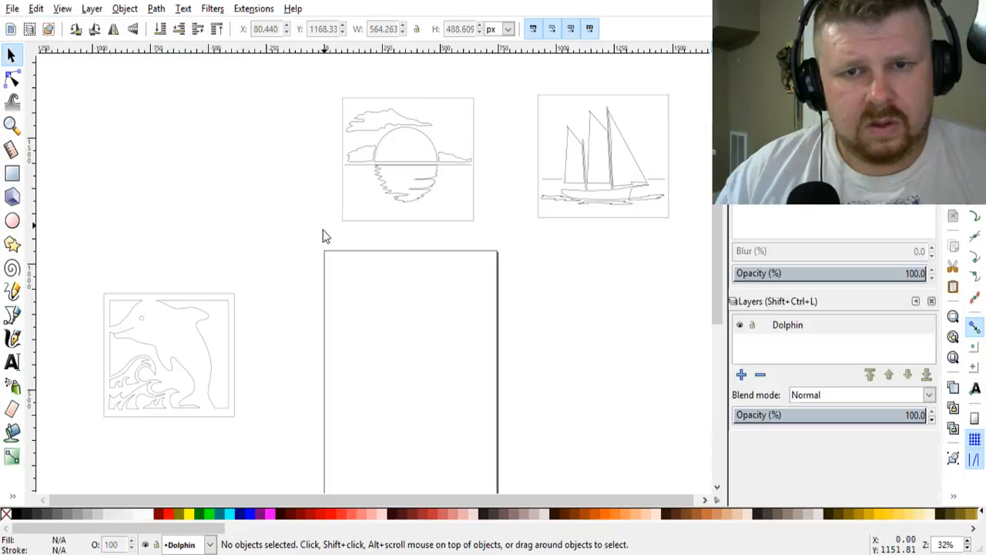
Step: Move the whole dolphin pattern up beside the sunset so its frame's right edge sits flush and level with the sunset's left edge
drag(75, 261, 256, 452)
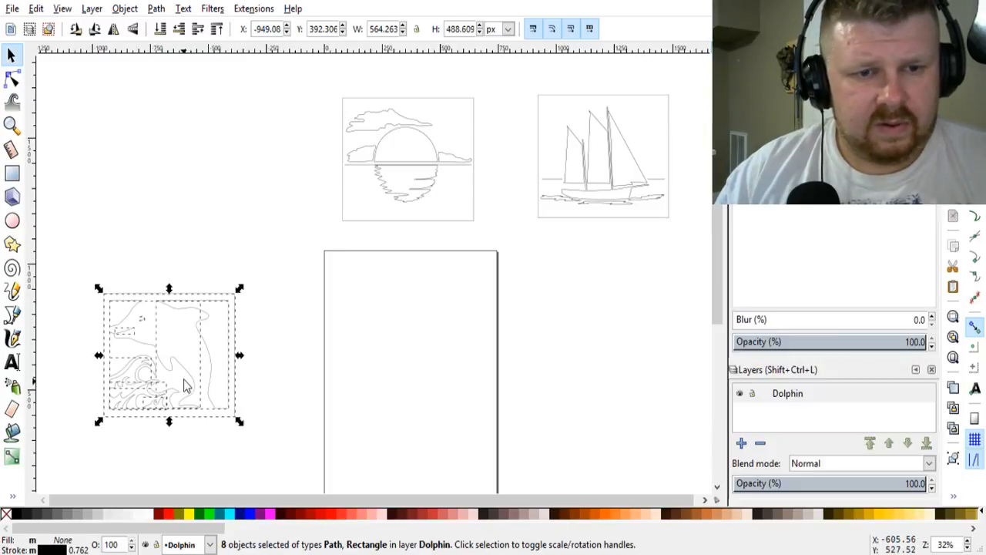
drag(180, 373, 276, 191)
ctrl+scroll(392, 187, up, 2)
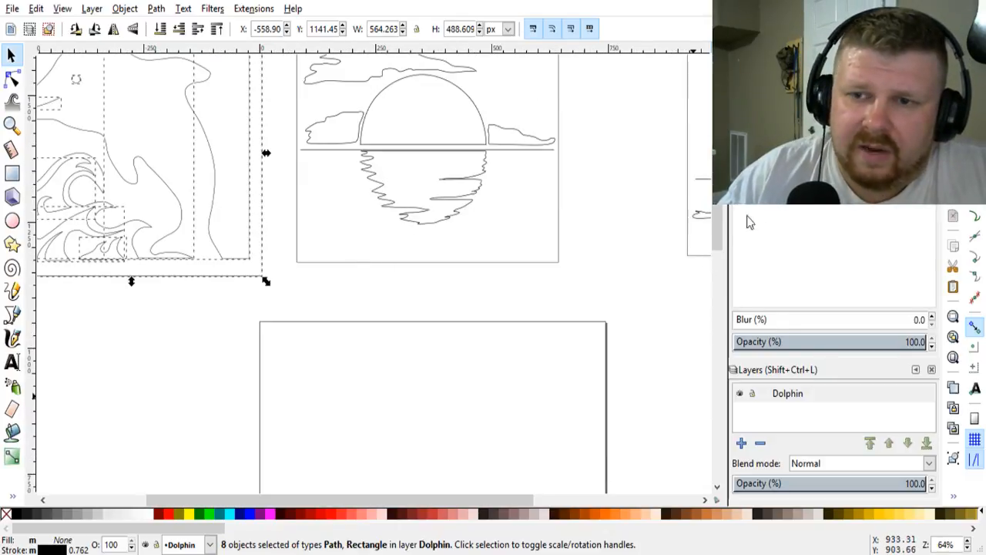
scroll(724, 212, up, 3)
scroll(724, 212, up, 1)
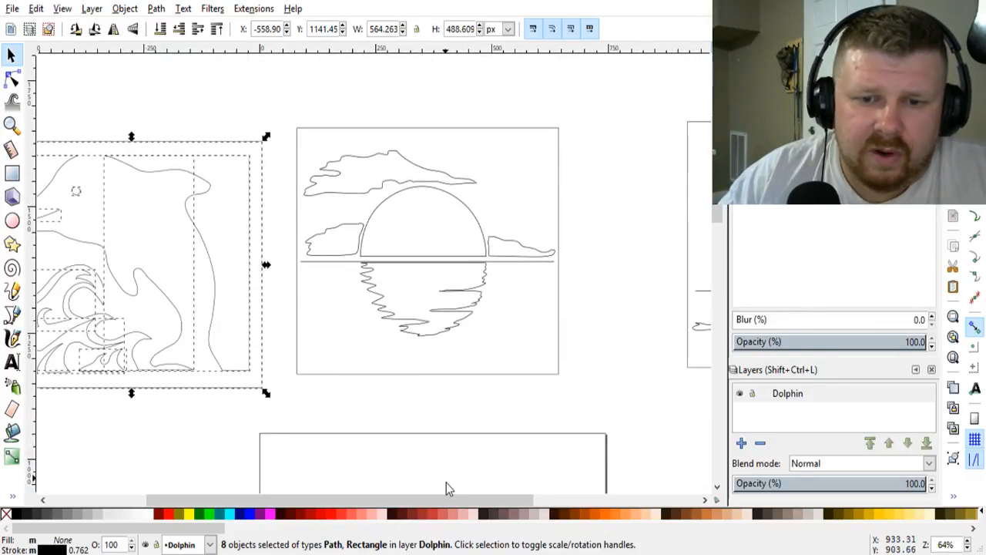
drag(446, 498, 380, 498)
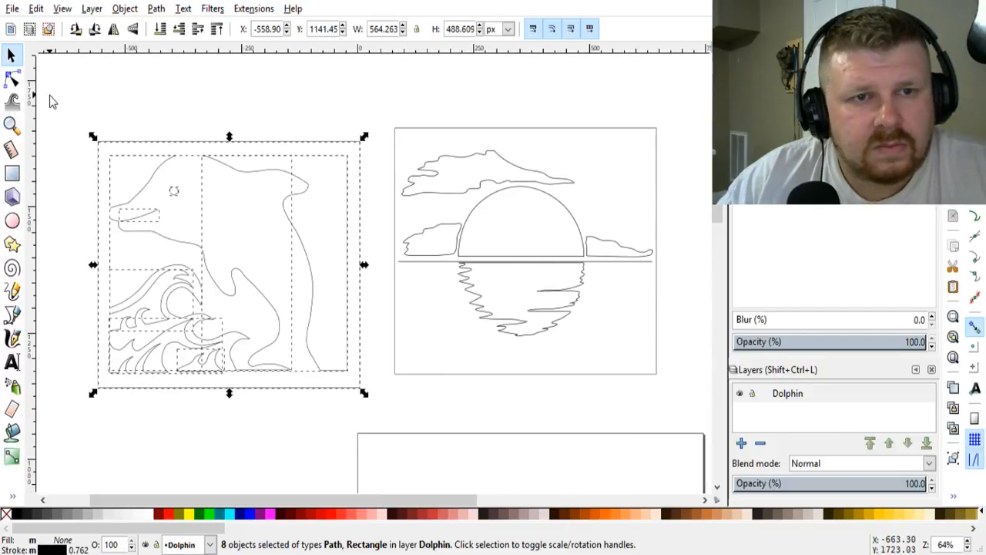
mouse_move(49, 101)
mouse_down()
mouse_move(273, 169)
mouse_move(370, 416)
mouse_up()
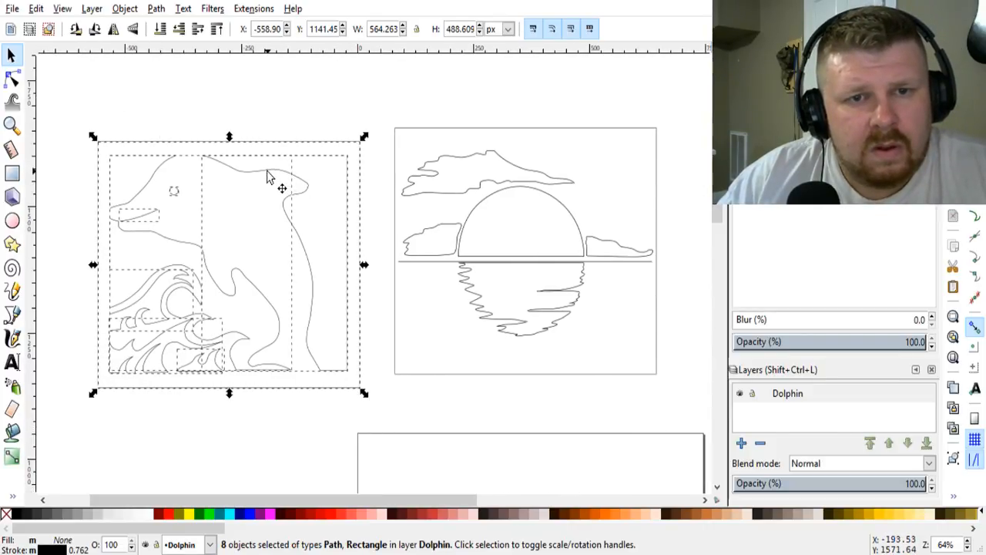
drag(268, 177, 306, 160)
click(306, 98)
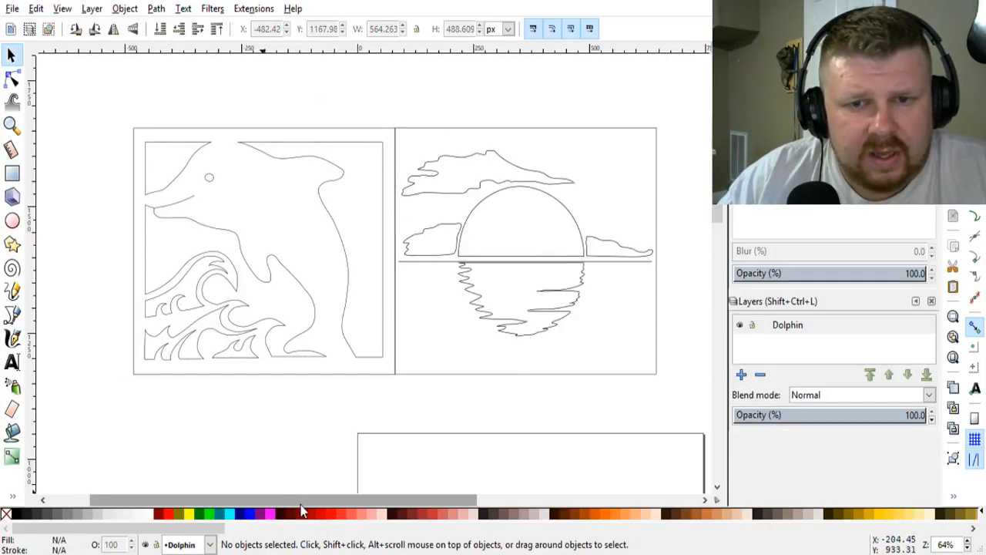
Step: Try to move the complete ship pattern flush against the right edge of the sunset frame
drag(301, 504, 388, 509)
scroll(444, 405, down, 1)
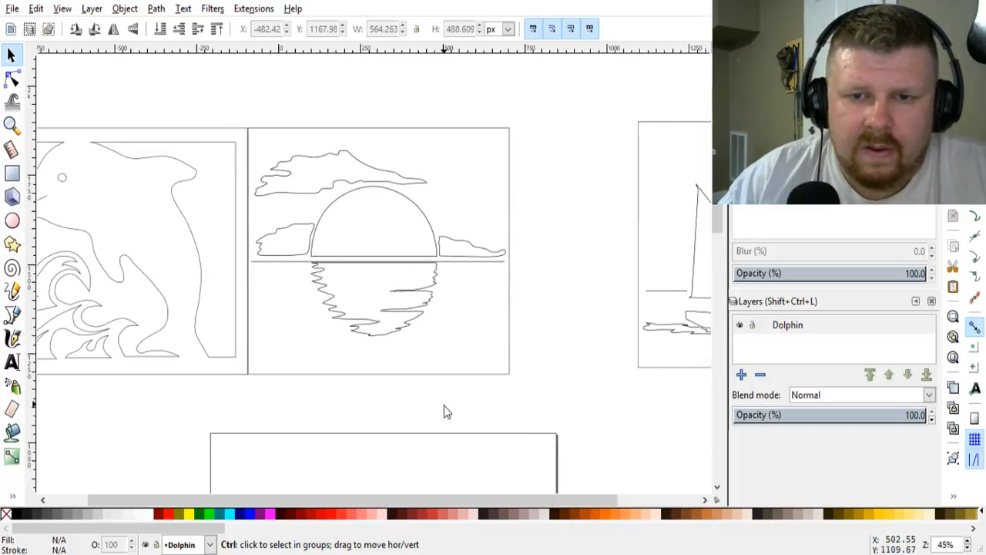
scroll(444, 405, down, 2)
mouse_move(507, 241)
mouse_down()
mouse_move(642, 317)
mouse_move(701, 406)
mouse_up()
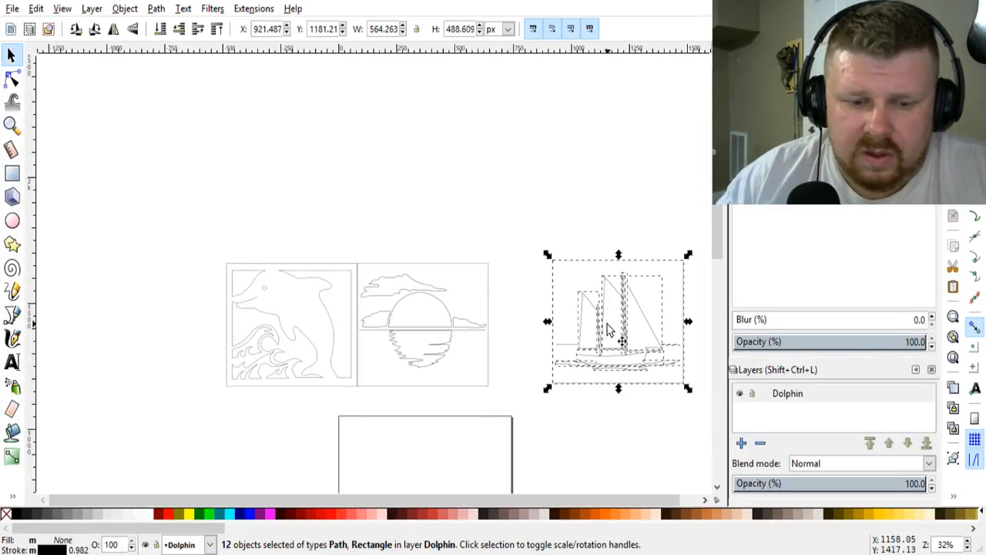
scroll(609, 332, up, 2)
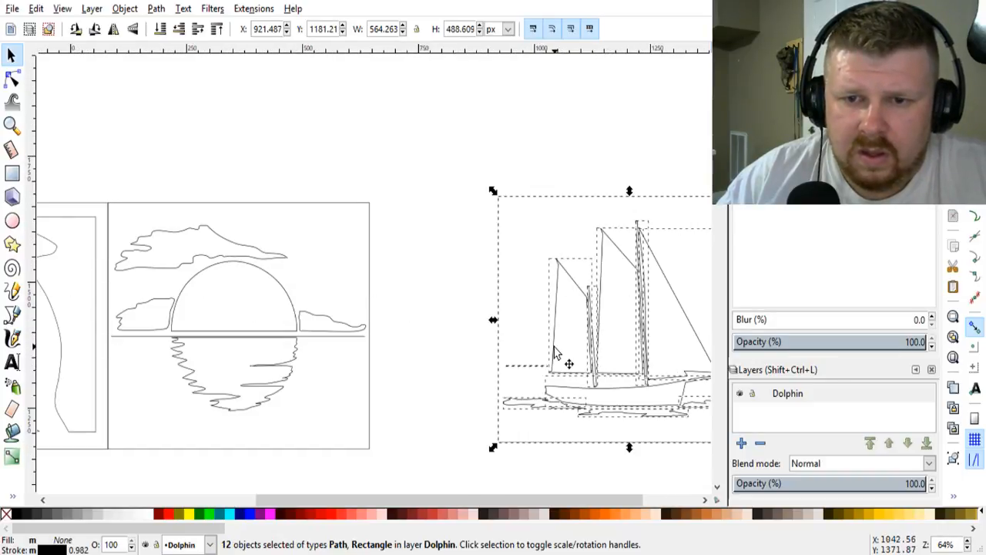
drag(556, 350, 421, 359)
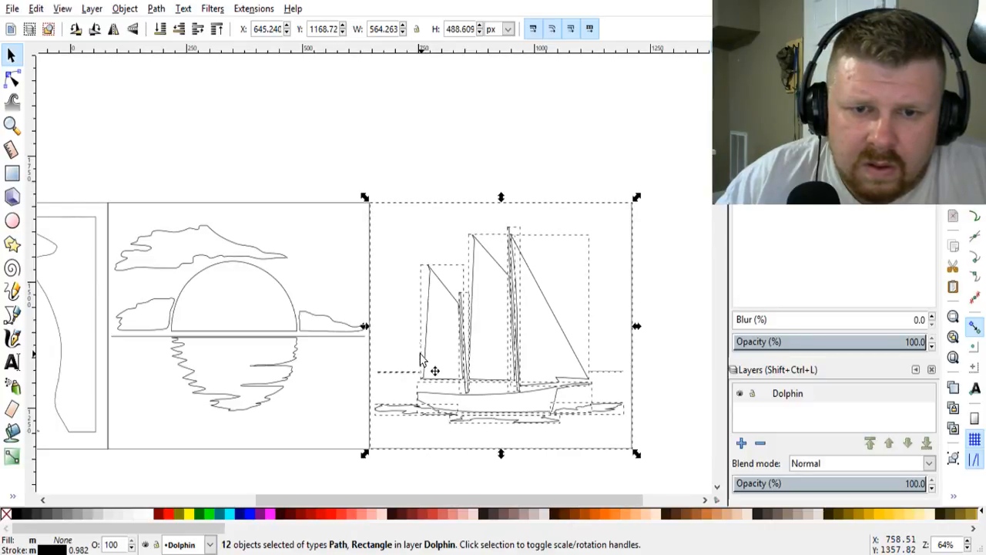
click(362, 168)
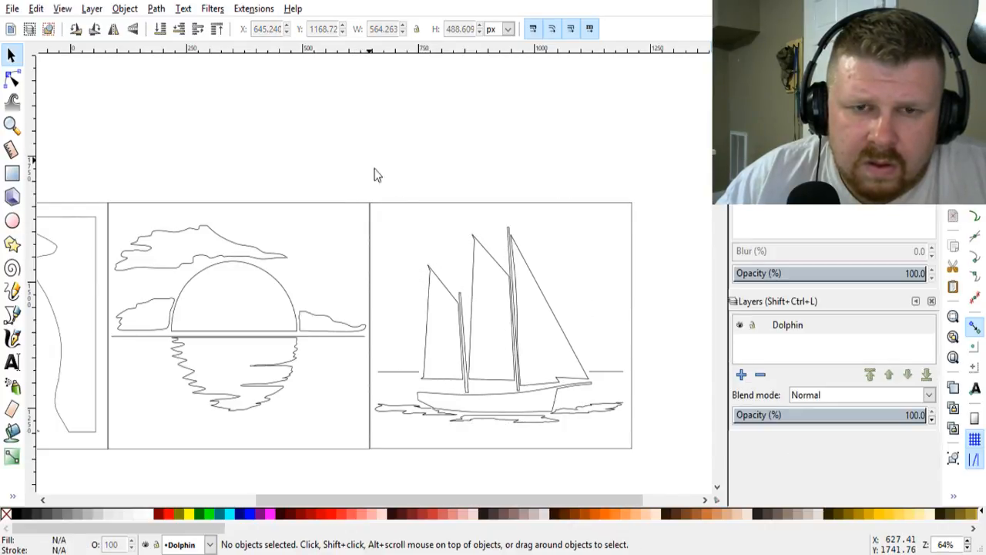
Step: Check the joint between the sunset and ship frames, and undo the last move of the ship pattern
scroll(410, 237, up, 1)
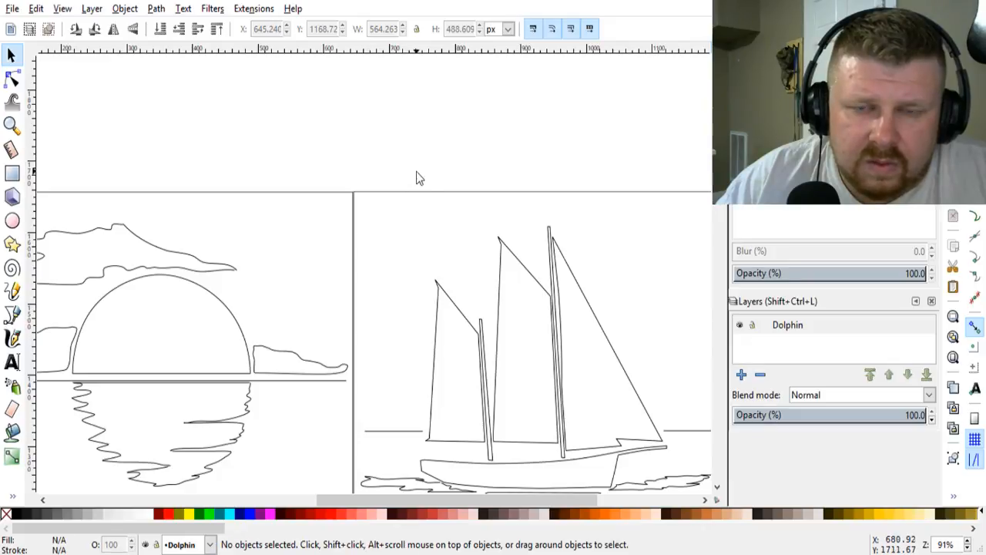
scroll(425, 190, down, 2)
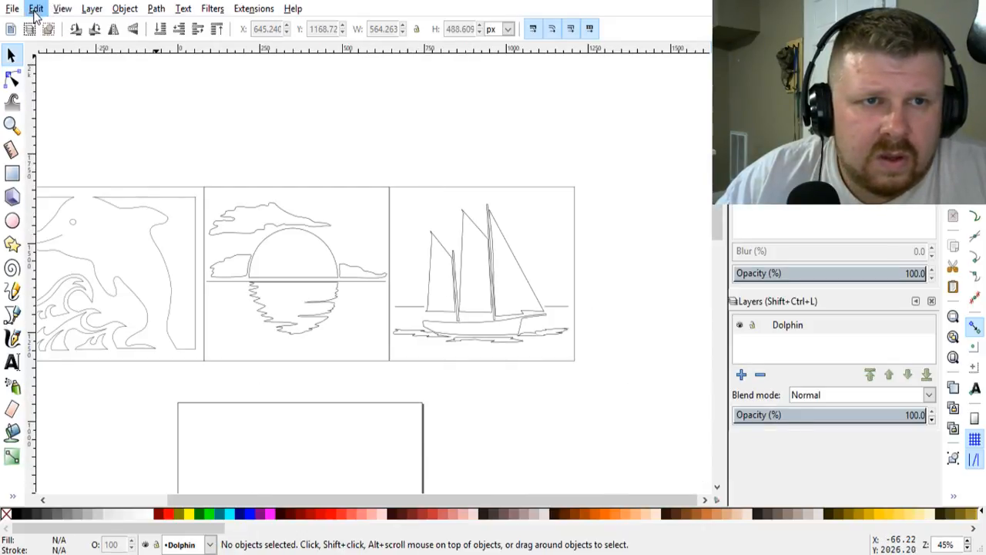
key(ctrl+z)
Step: Reposition the complete ship pattern at close range so its frame's left edge coincides with the sunset frame's right edge
drag(445, 159, 682, 405)
scroll(502, 329, up, 4)
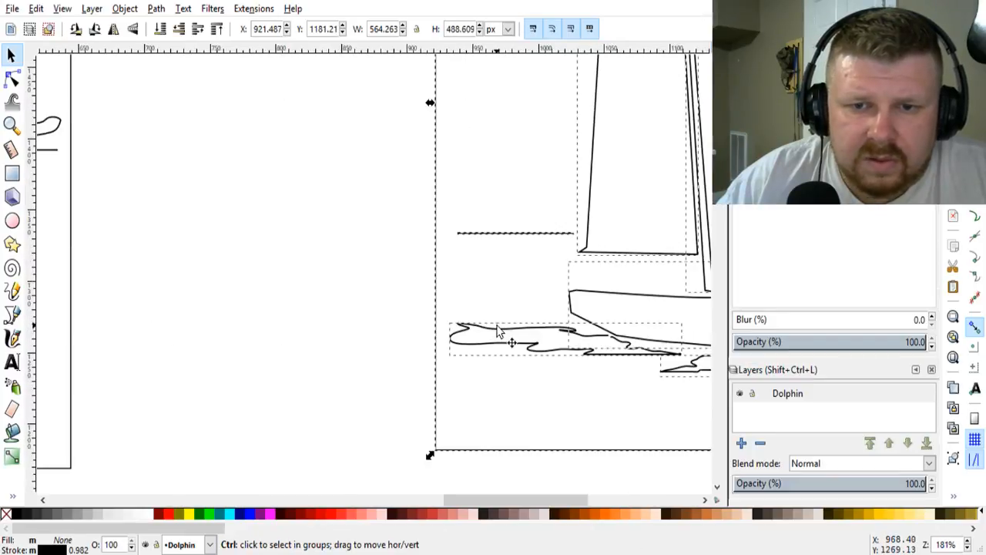
drag(436, 400, 69, 418)
click(106, 489)
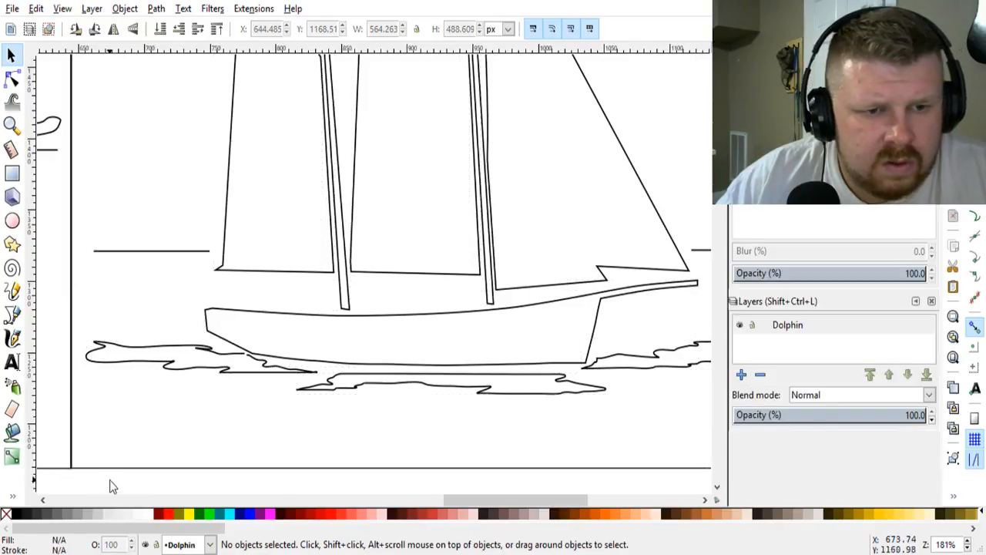
Step: Examine the row of joined dolphin, sunset and ship patterns, including how their frames and details line up
scroll(124, 429, down, 4)
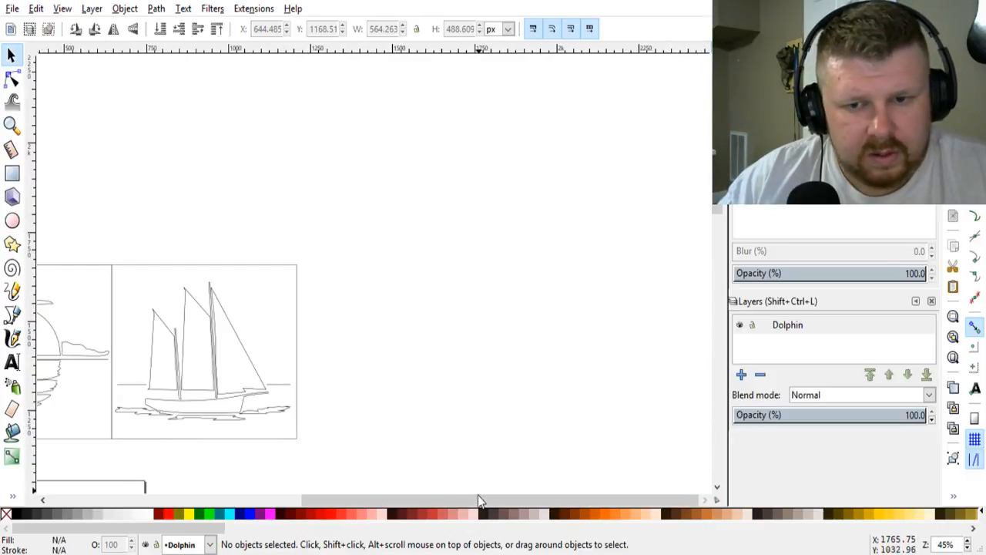
drag(478, 500, 279, 500)
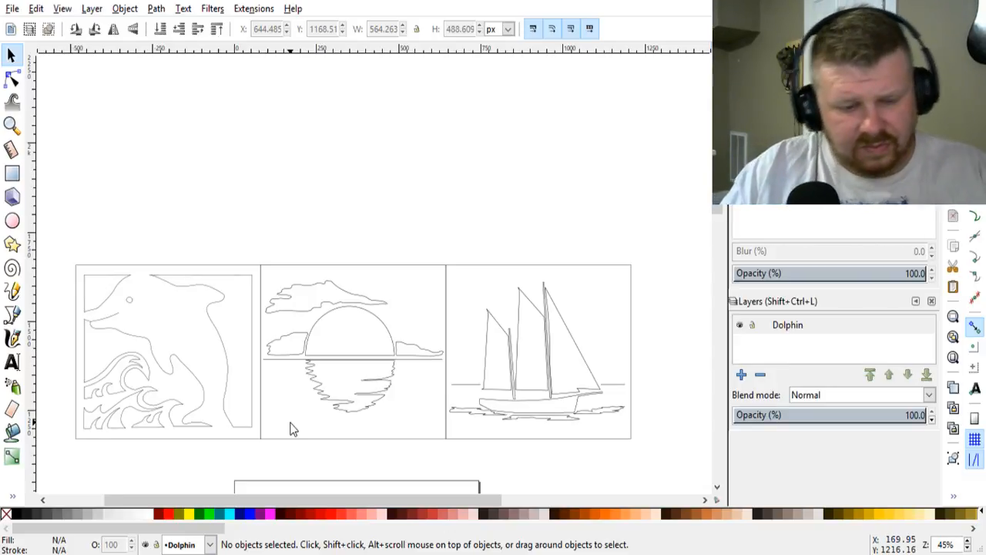
scroll(362, 357, up, 2)
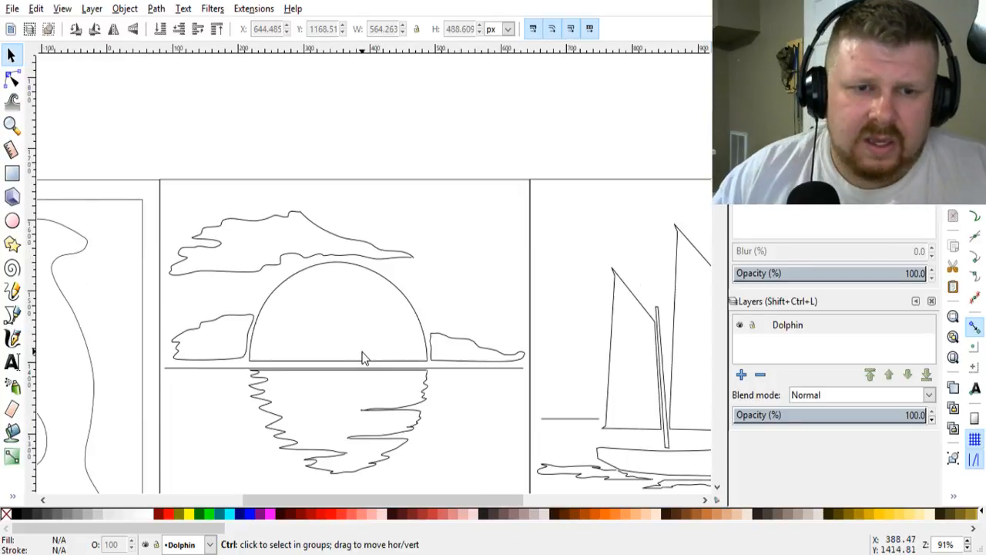
drag(392, 501, 302, 504)
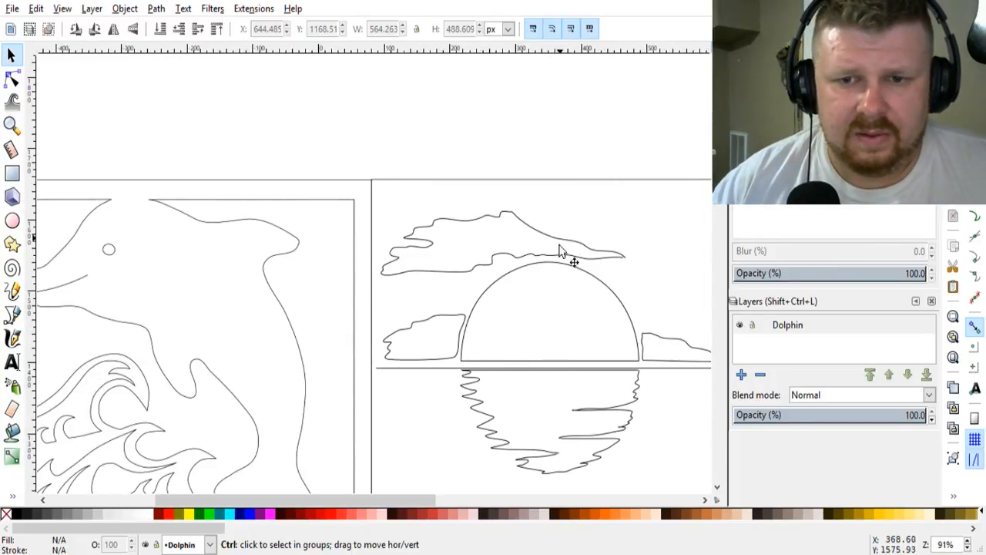
scroll(564, 262, down, 1)
drag(394, 498, 435, 499)
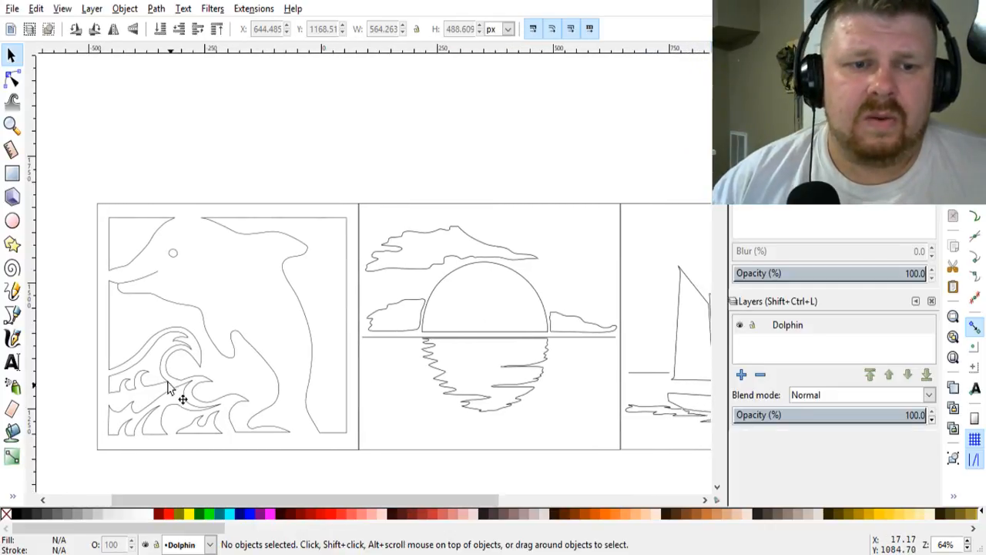
scroll(348, 480, right, 3)
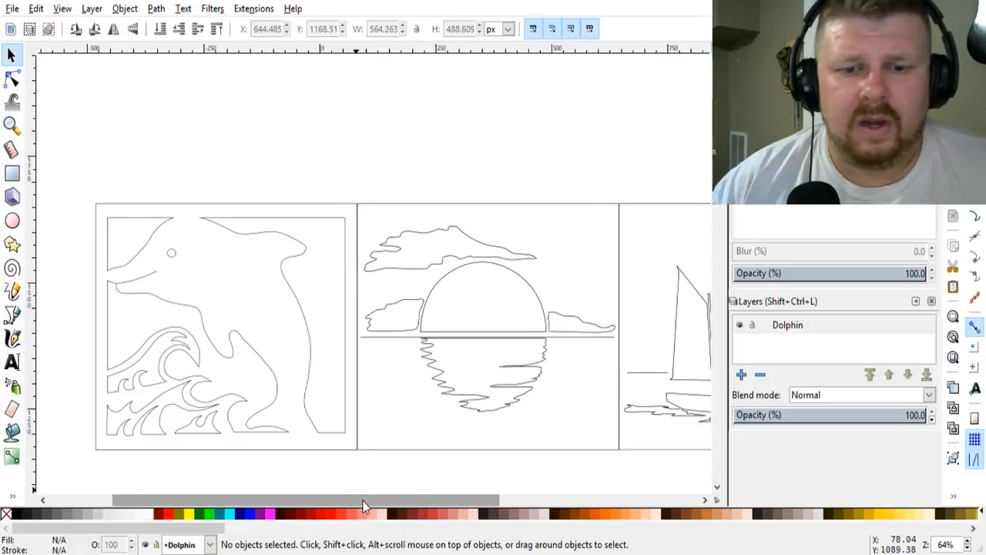
scroll(364, 374, down, 2)
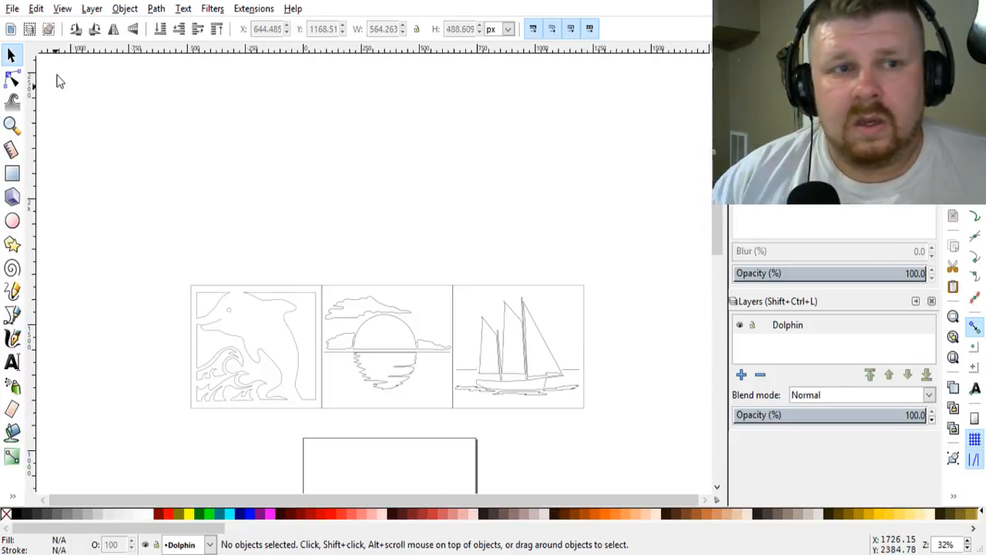
Step: Select the joined dolphin, sunset and ship panels and export the selection to the desktop as bathroom.png
drag(147, 244, 609, 436)
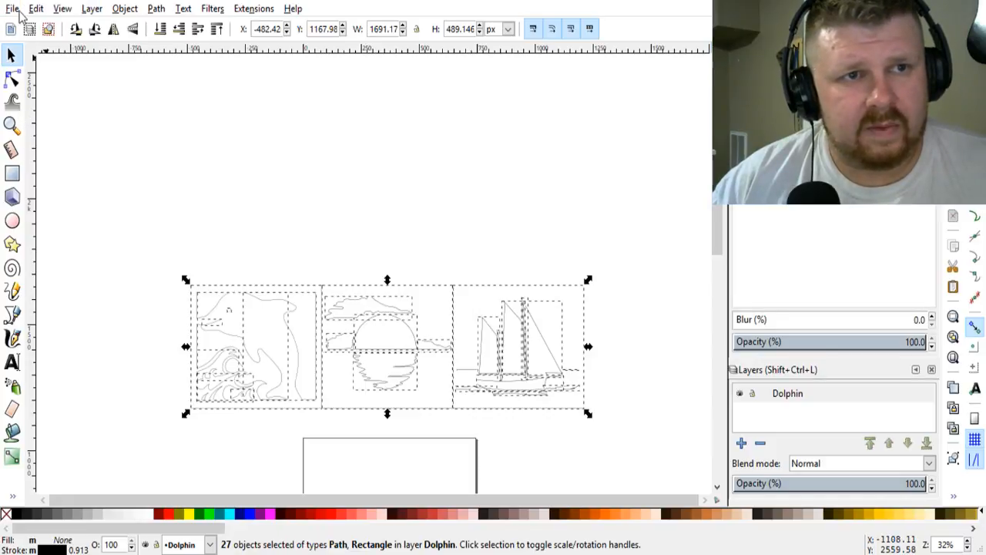
key(ctrl+s)
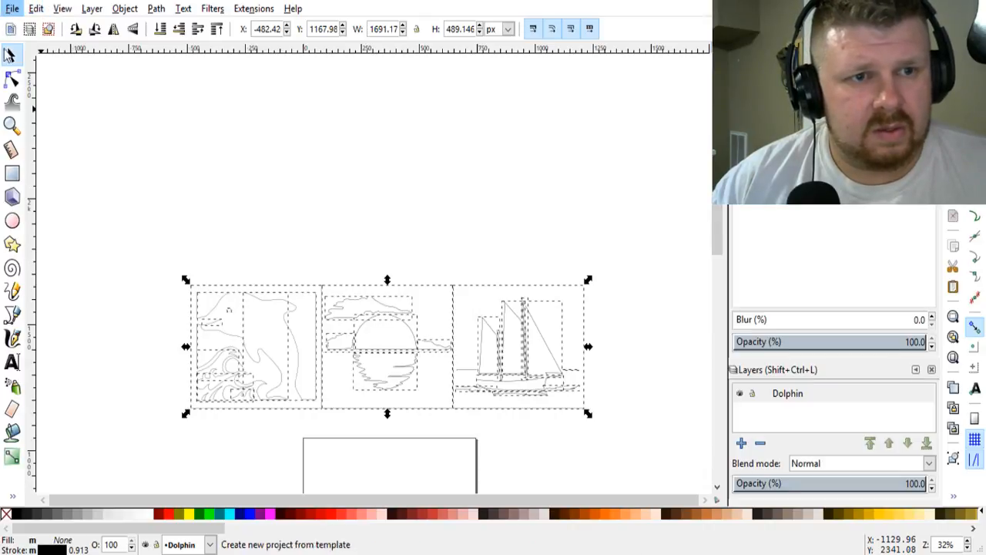
click(25, 182)
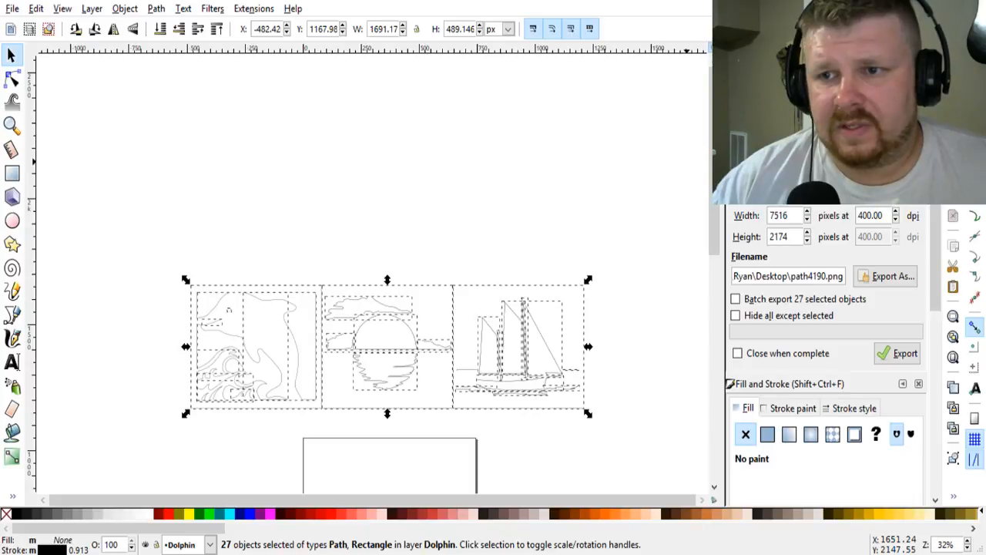
click(882, 281)
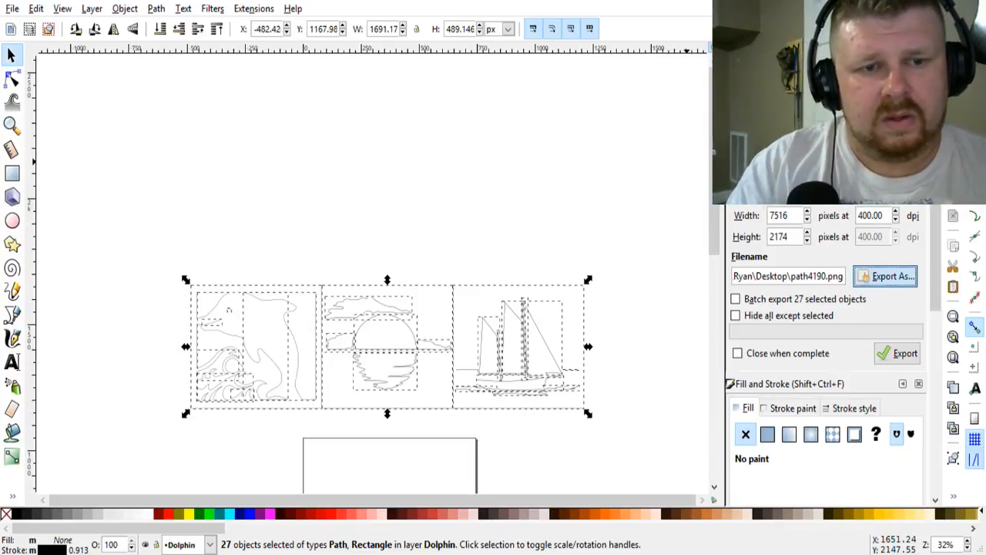
click(378, 350)
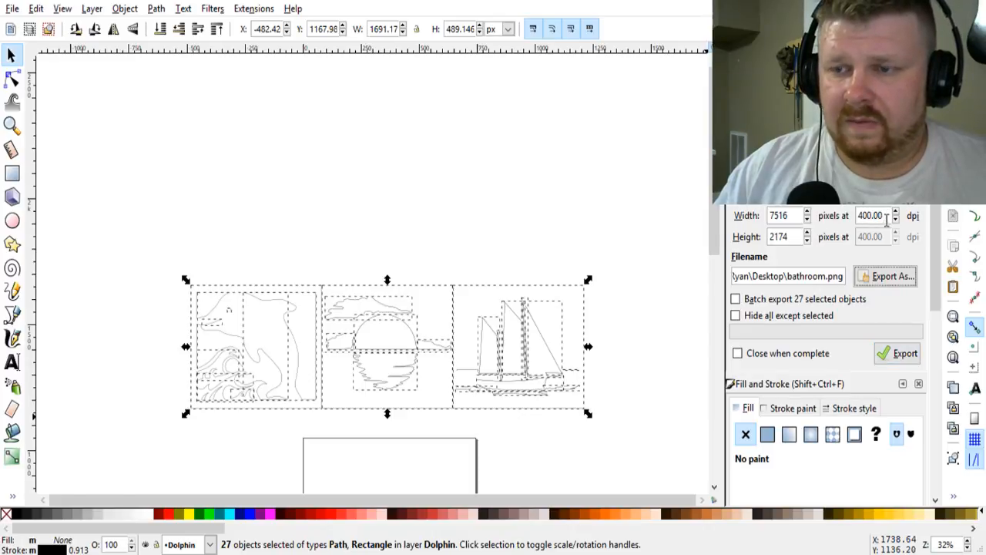
click(897, 356)
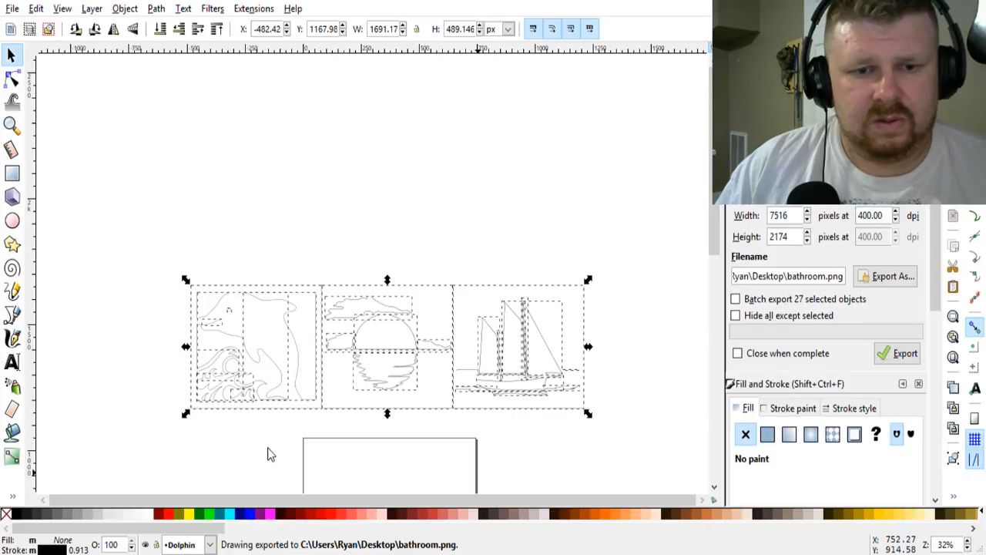
Step: Switch the OBS scene to Inkscape Without, and repeat the PNG export of the selected panels as bathroom.png
click(32, 478)
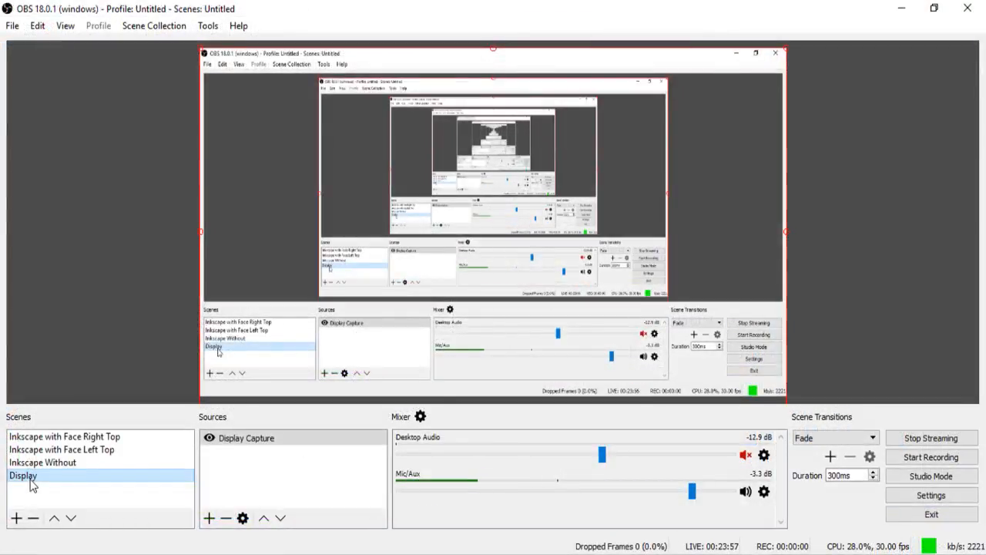
click(30, 463)
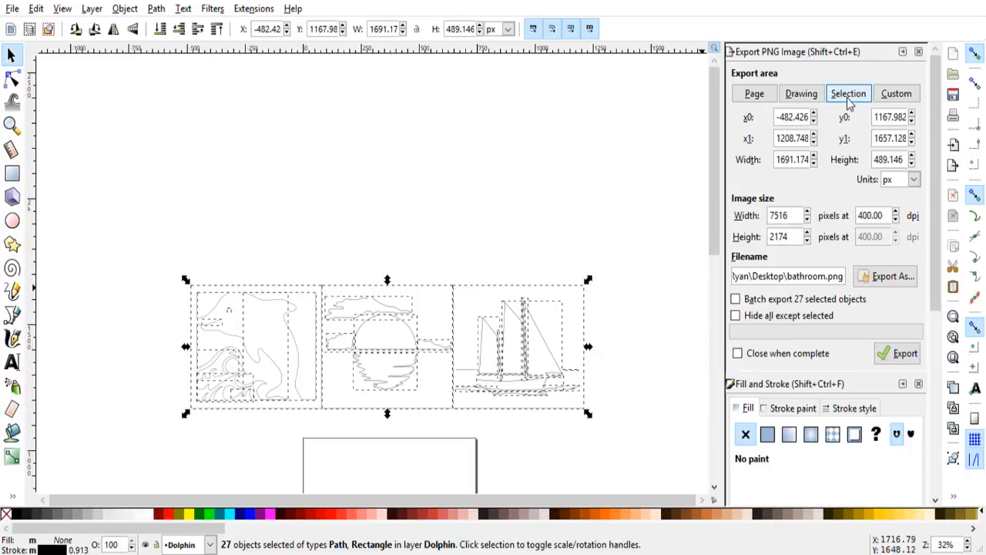
click(876, 284)
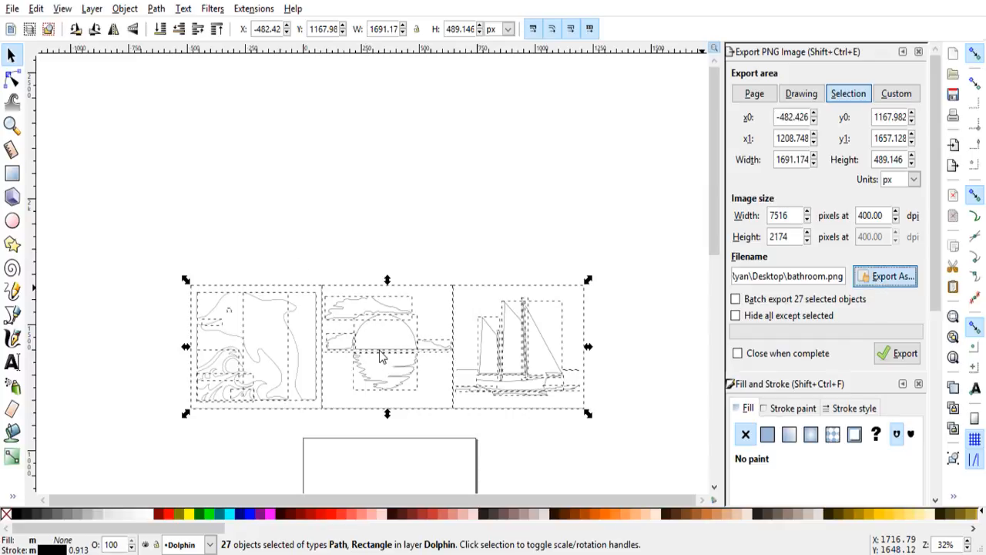
click(894, 354)
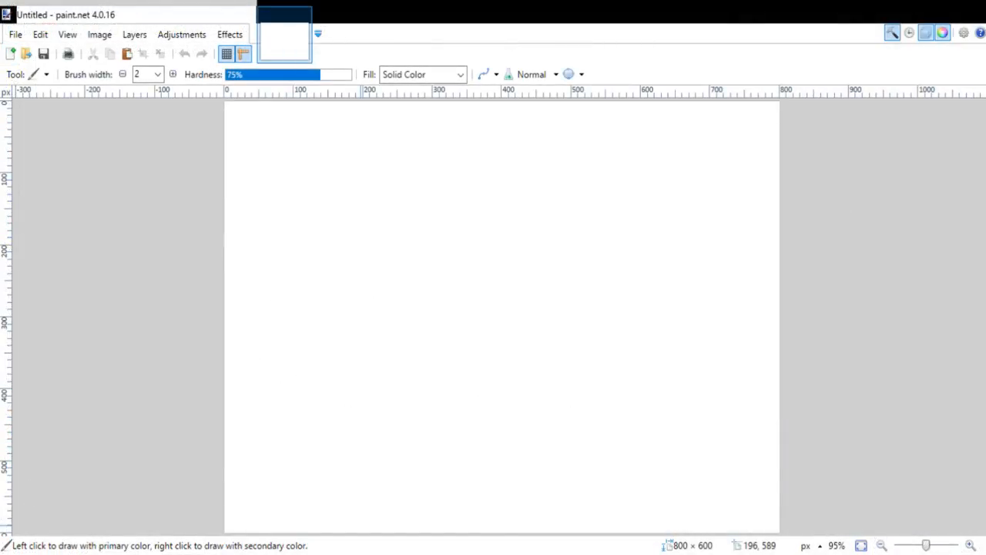
Step: Switch to paint.net and open bathroom.png with all three panels in view
click(25, 37)
click(21, 67)
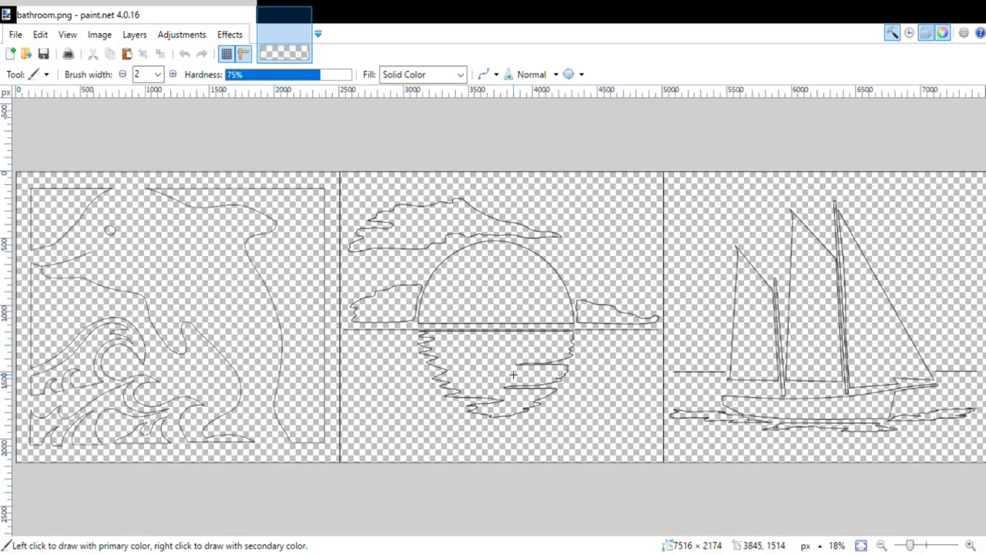
scroll(524, 374, down, 2)
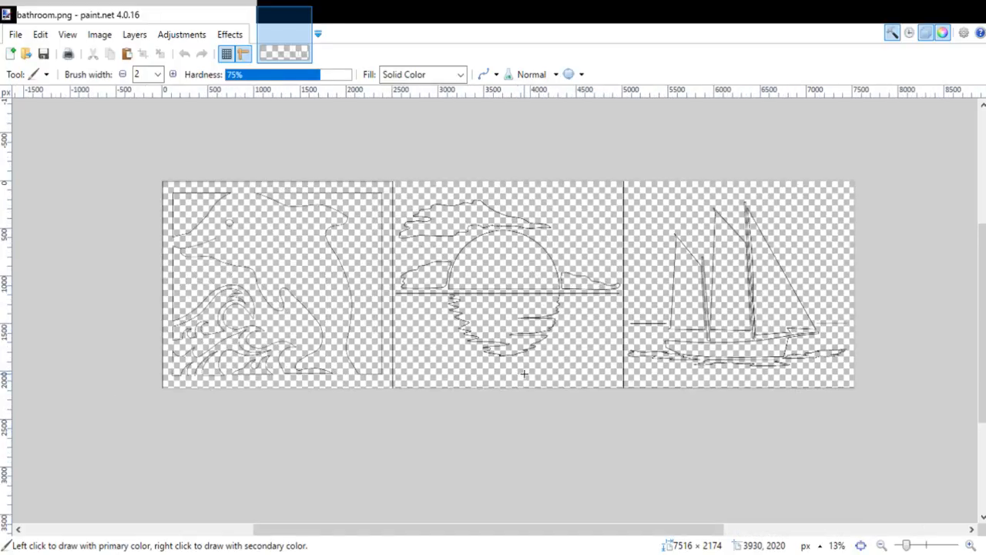
scroll(524, 374, down, 1)
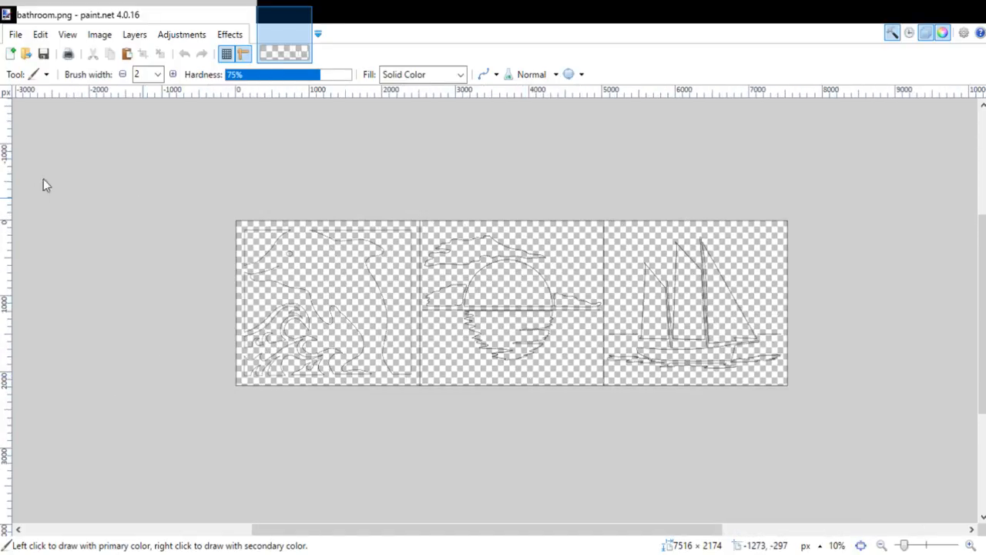
Step: Fill the transparent background behind all three panels with white, and undo the fill misplaced outside the image
click(29, 239)
key(f)
click(338, 328)
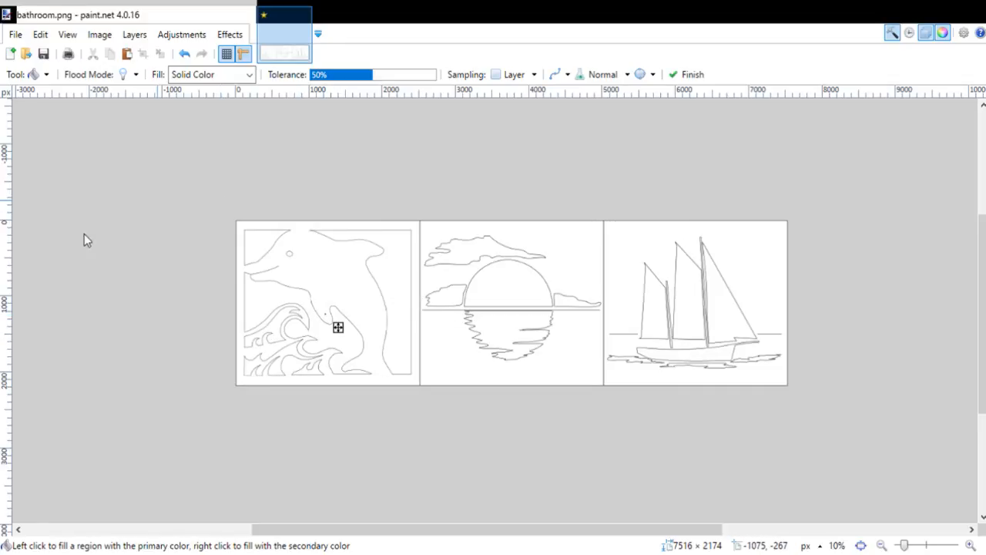
click(233, 185)
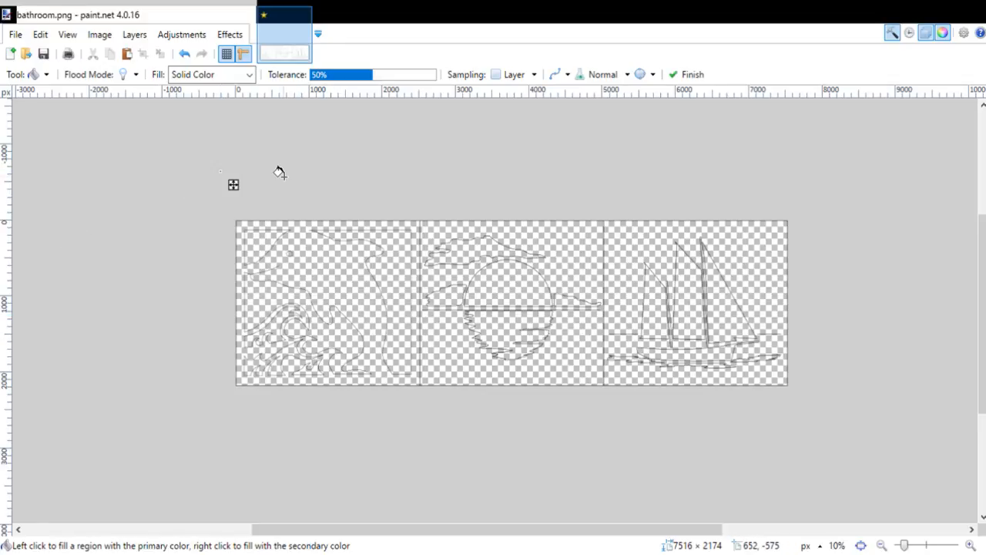
click(185, 54)
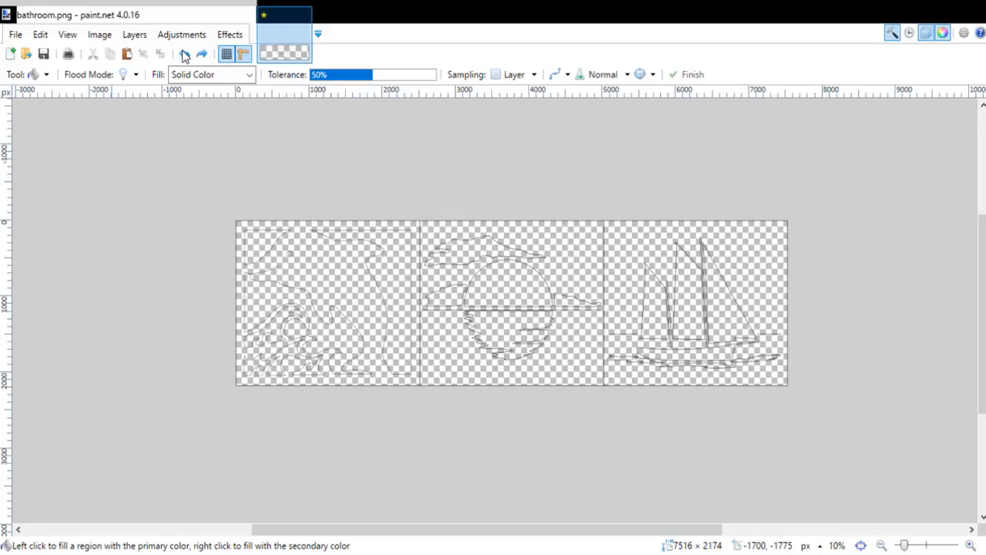
click(185, 55)
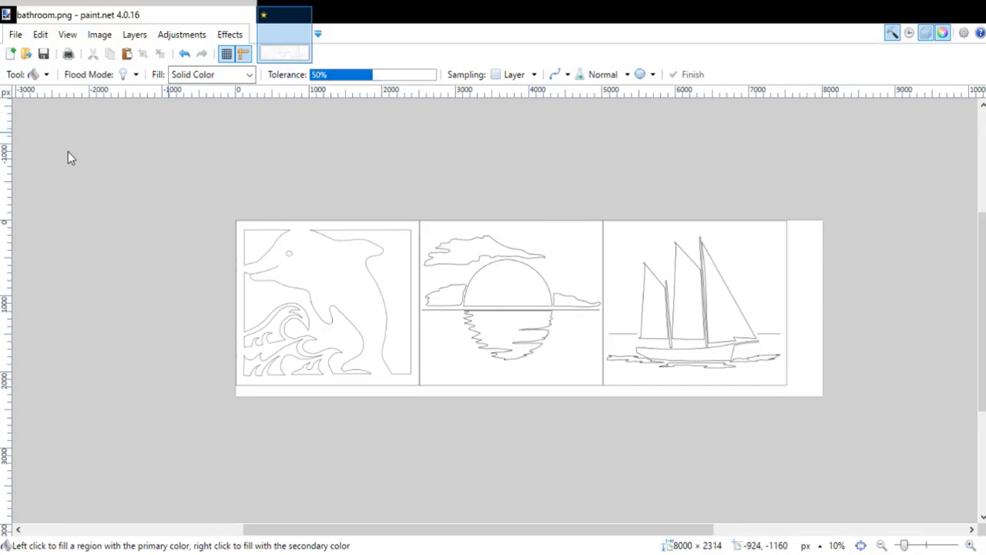
Step: Try to center the artwork on the canvas by moving the whole image about 168 px right and 79 px down
key(m)
key(ctrl+a)
drag(463, 275, 474, 282)
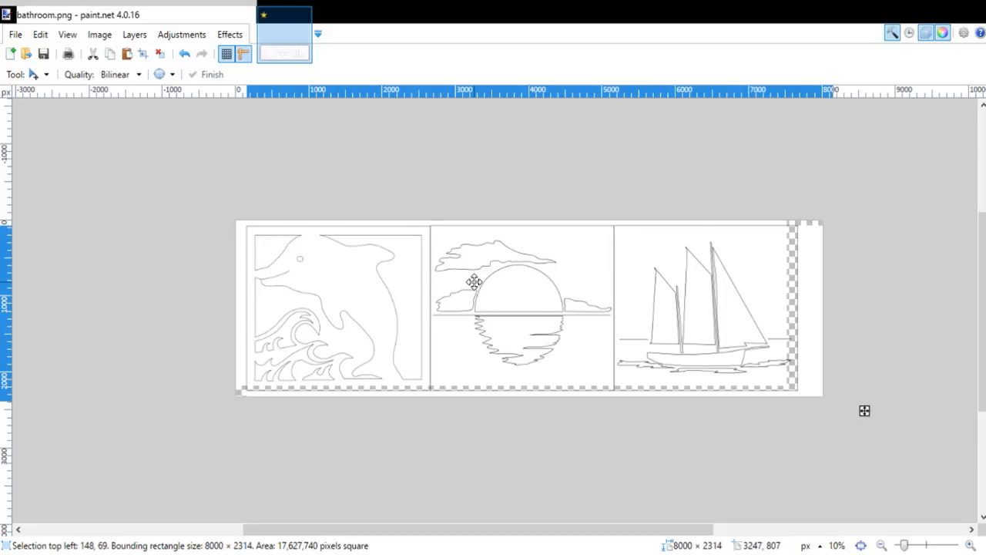
drag(473, 281, 475, 282)
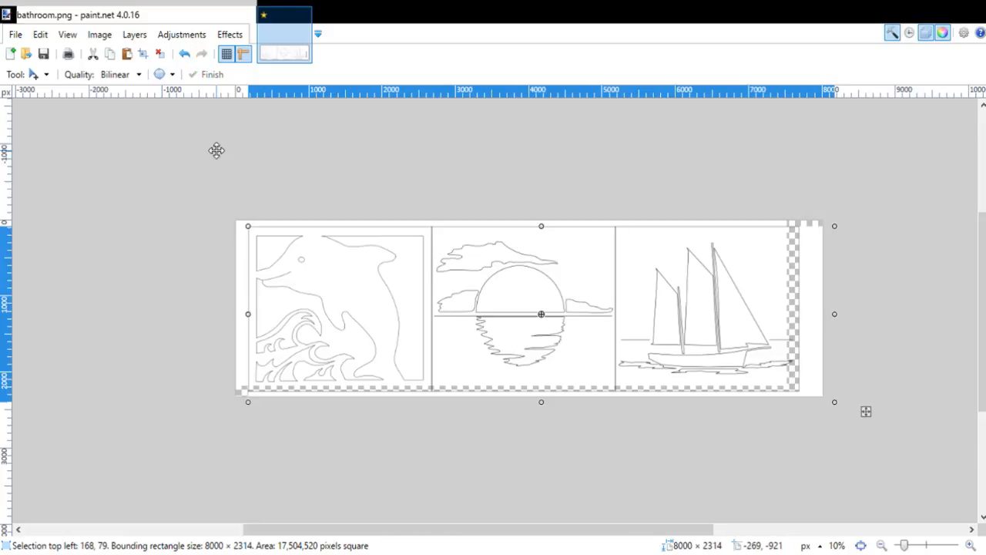
Step: Undo the artwork's move, the selection and the canvas enlargement
click(181, 56)
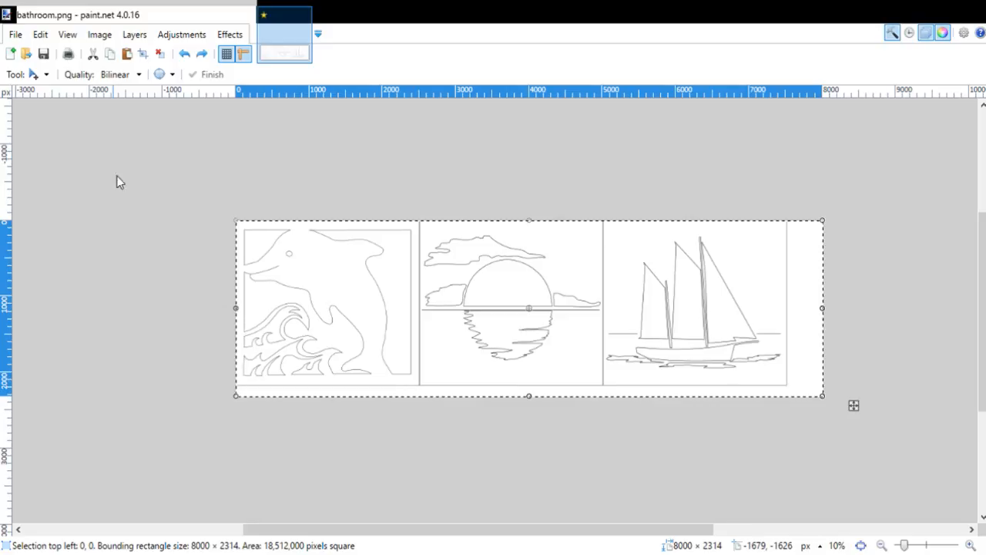
key(ctrl+y)
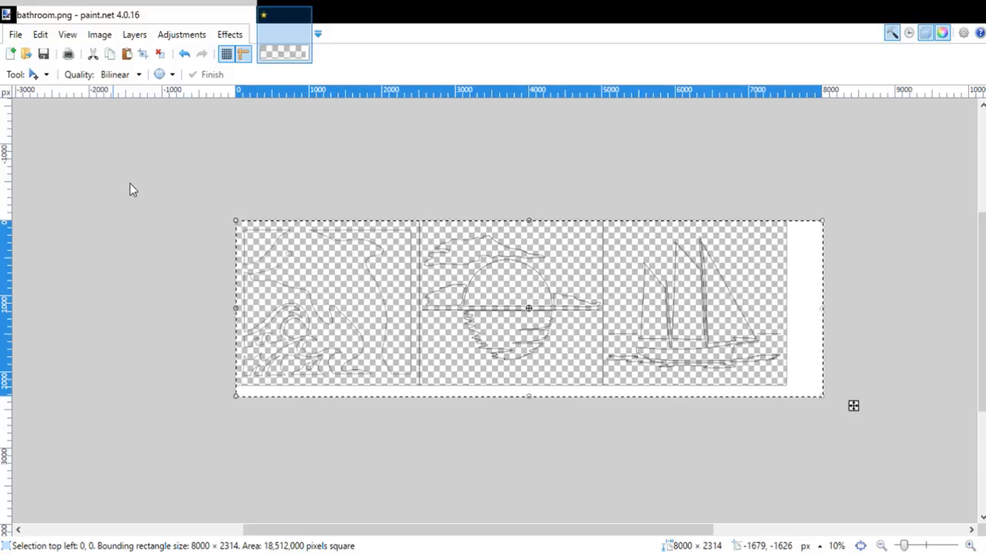
key(ctrl+z)
key(ctrl+y)
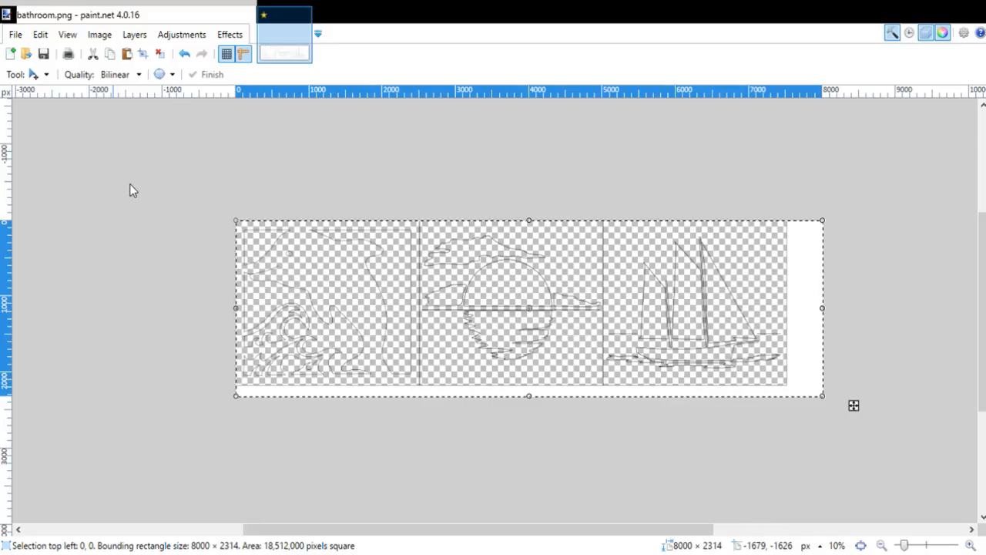
click(185, 56)
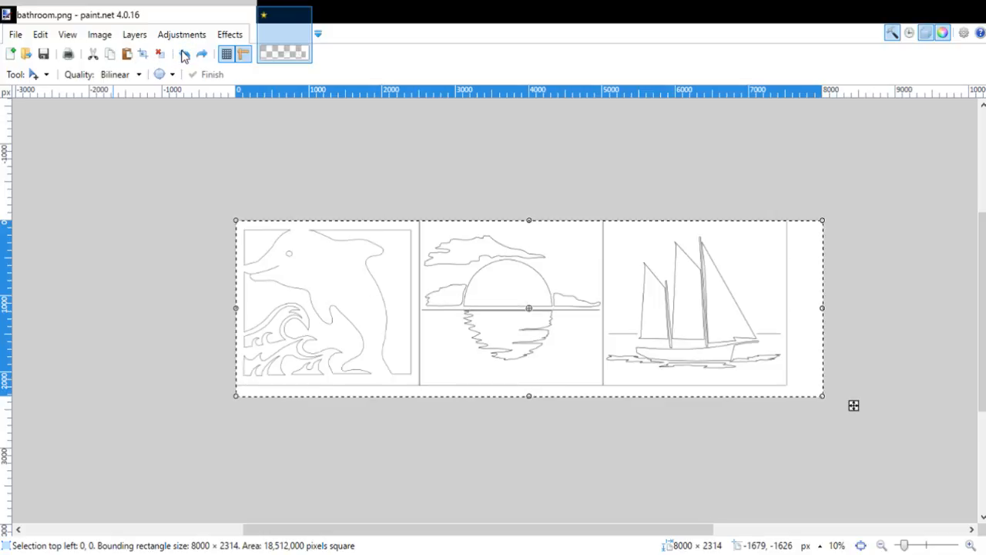
click(185, 56)
click(185, 56)
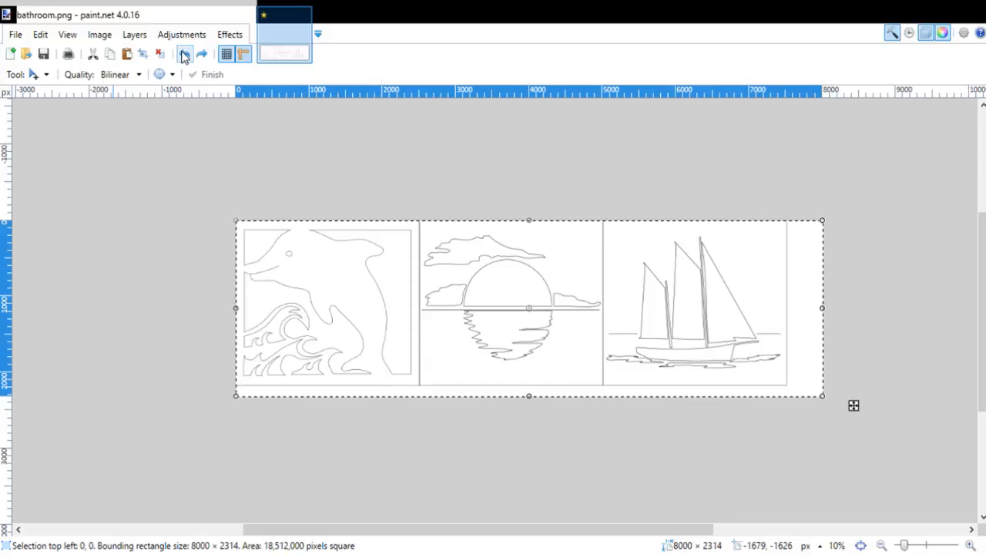
click(185, 55)
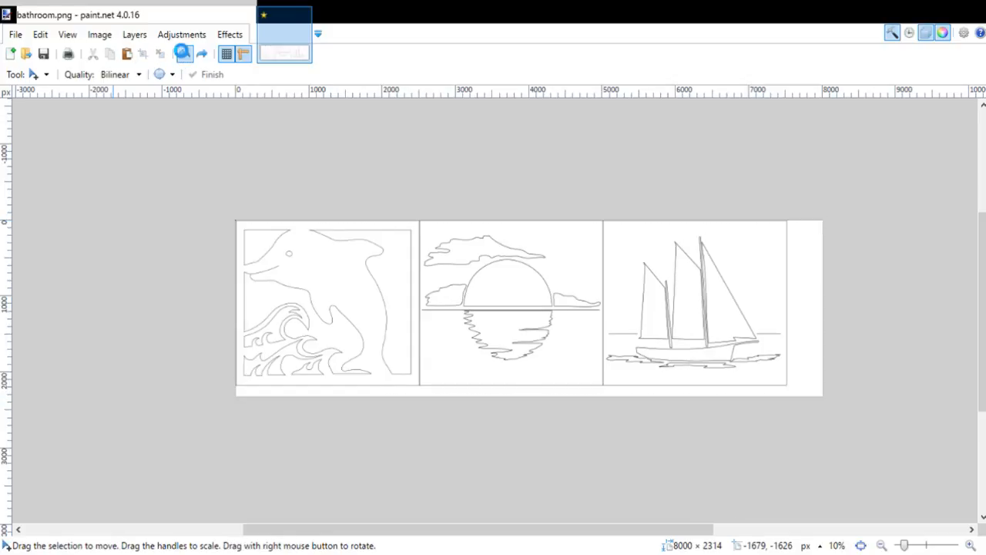
click(184, 54)
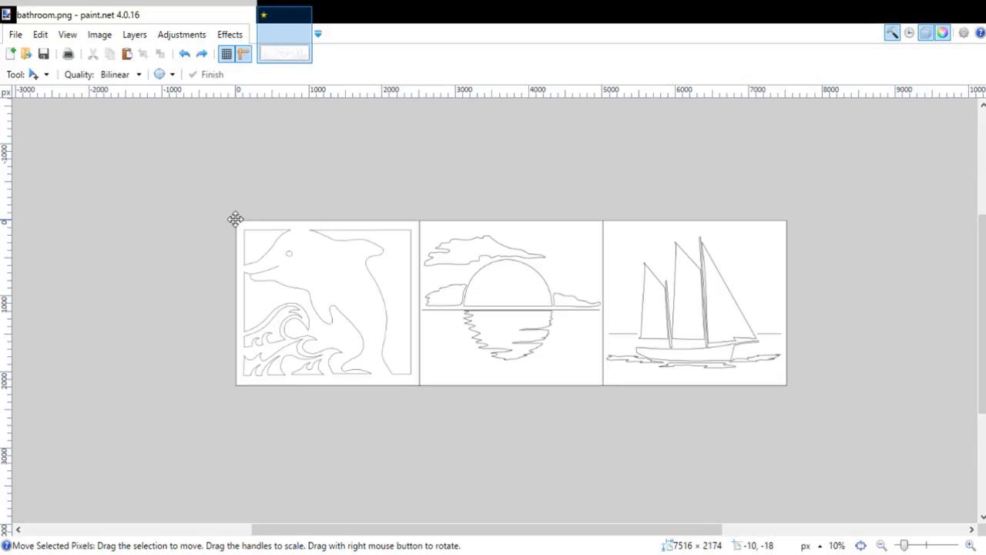
Step: Scale the whole three-panel image down to about 7001 × 2025 px and move it to about 198, 79 px
key(s)
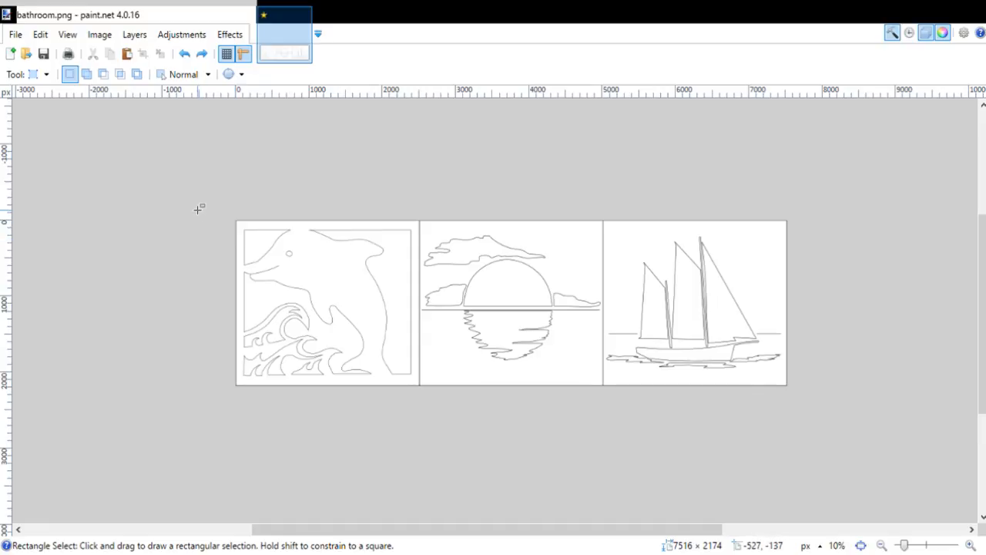
drag(198, 209, 832, 398)
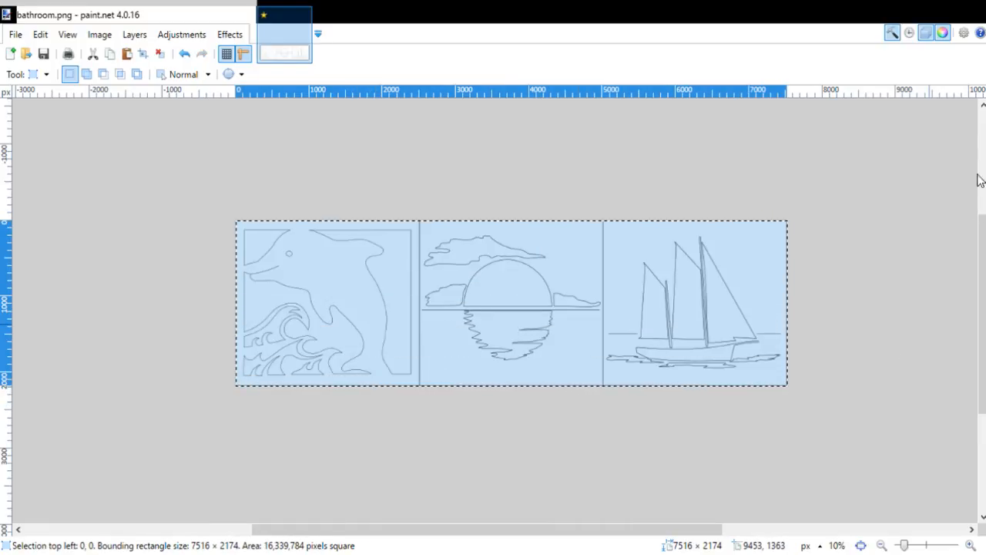
key(m)
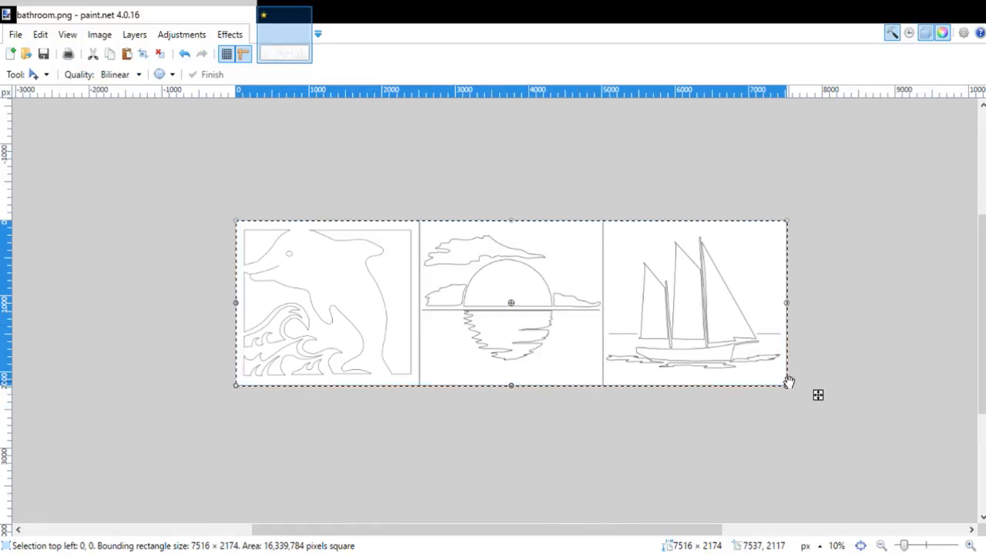
drag(787, 383, 753, 369)
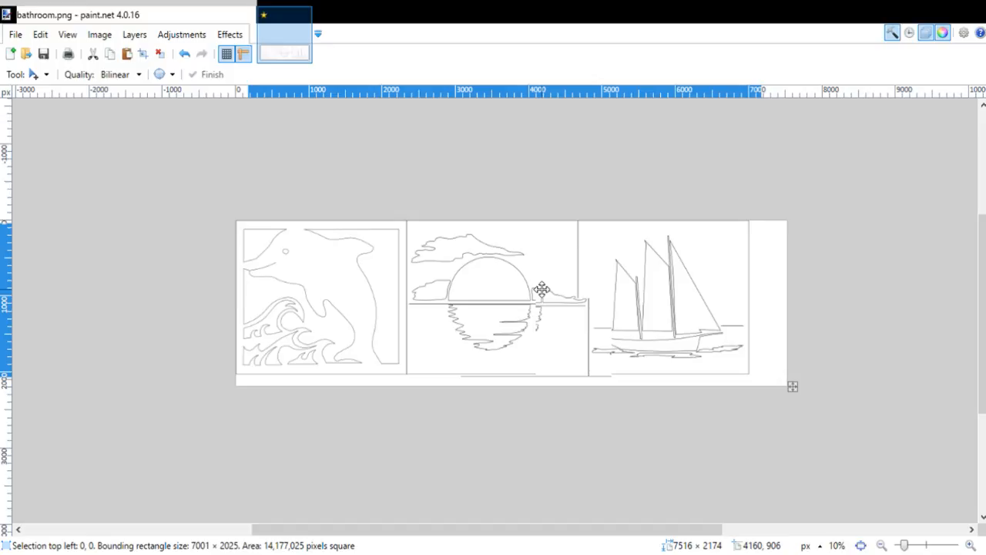
drag(542, 289, 544, 291)
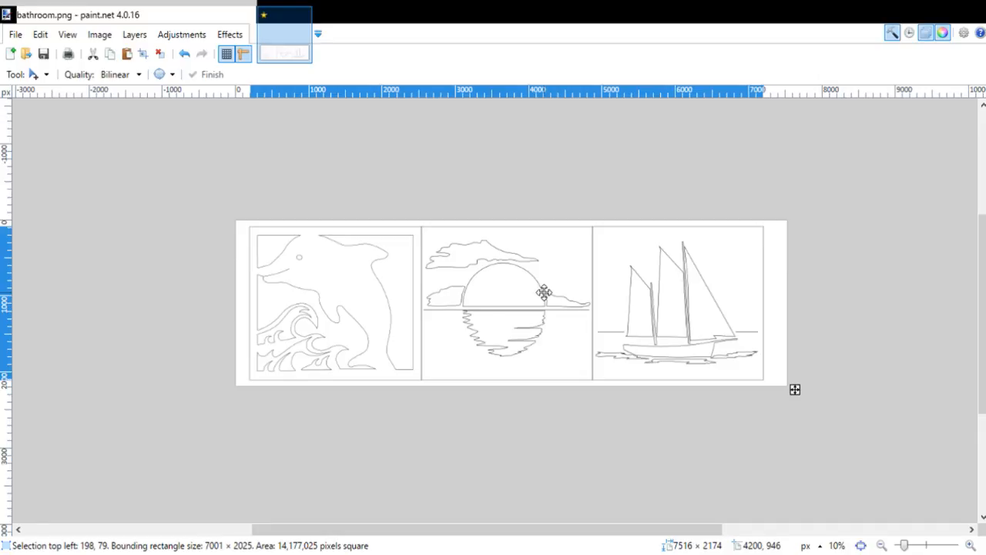
key(ctrl+d)
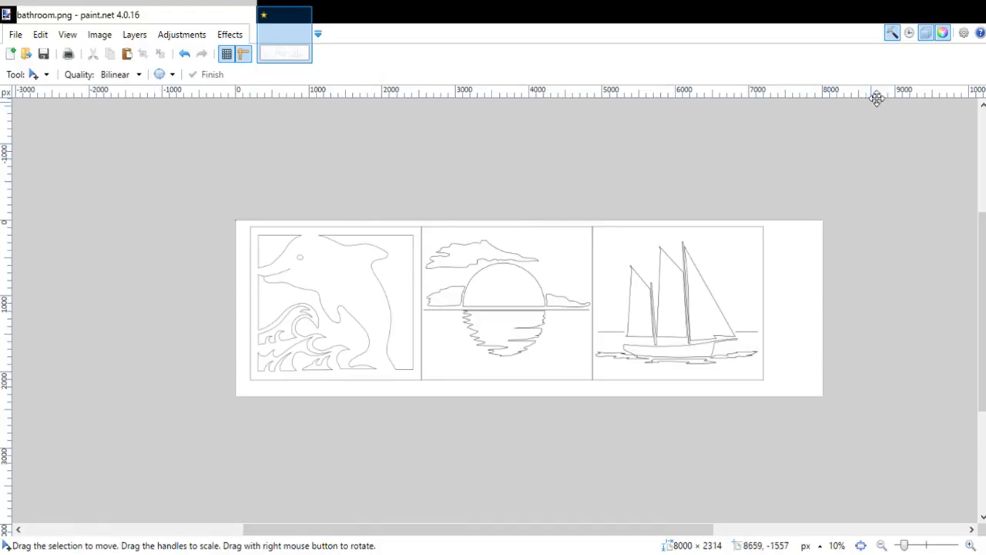
Step: Move the whole image about 208 px right and 29 px down to center the panels on the canvas
key(ctrl+a)
drag(435, 298, 453, 301)
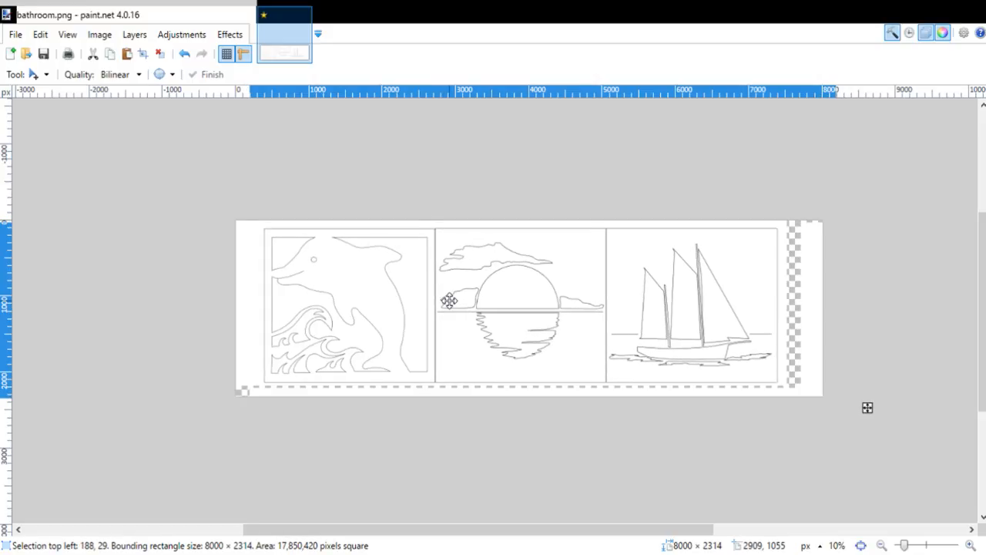
drag(449, 300, 451, 300)
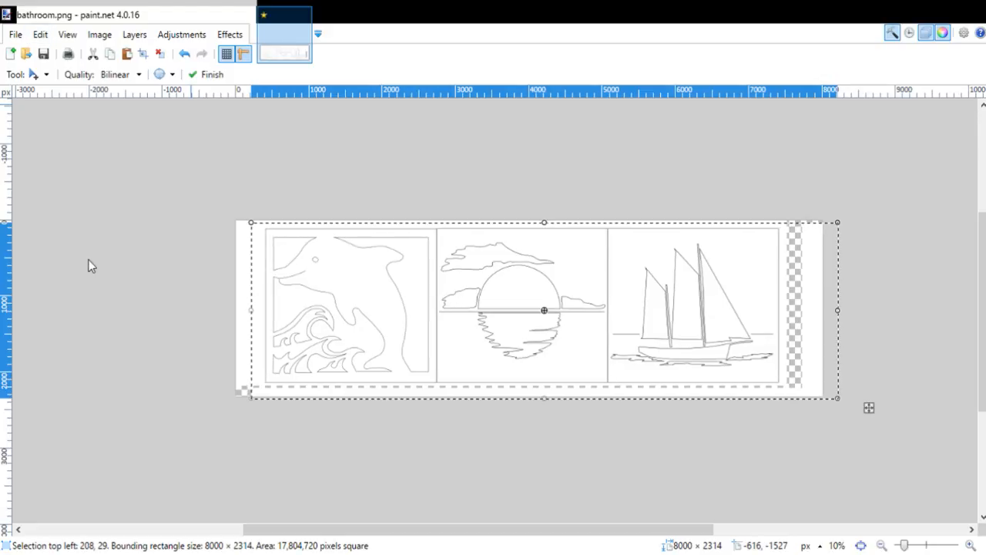
Step: Deselect the artwork and fill the transparent strips around the panels with white
key(ctrl+d)
key(f)
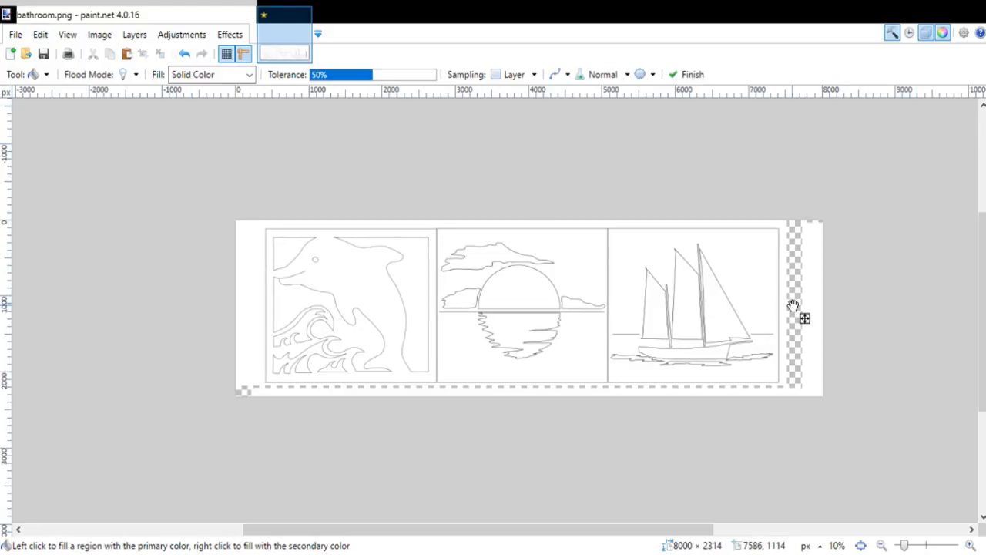
click(793, 305)
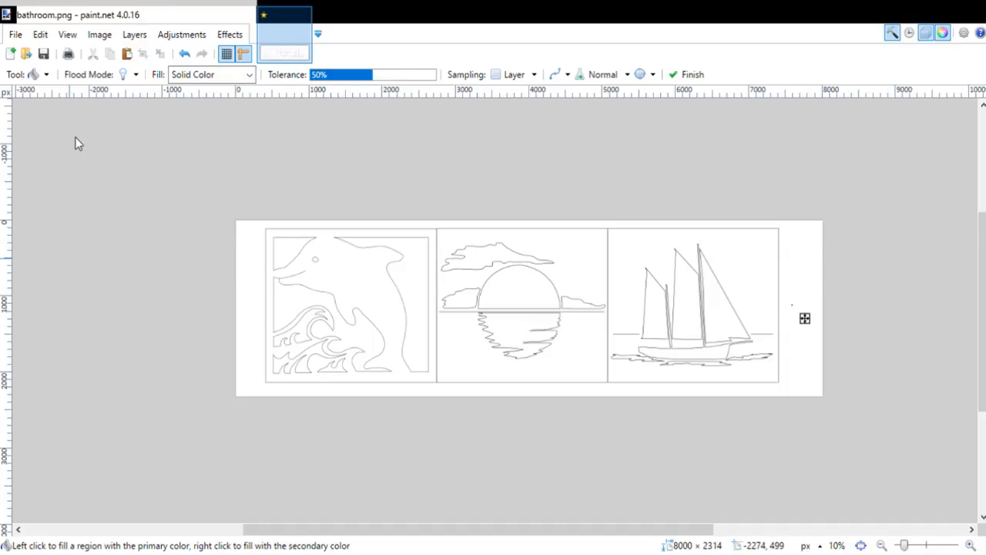
key(Return)
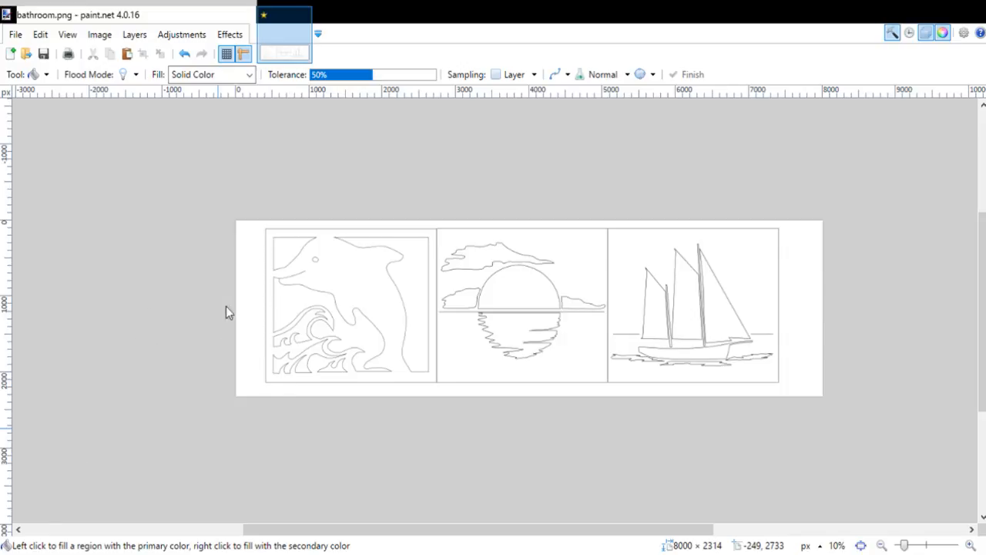
Step: Fill the dolphin panel's background areas, the eye and the openings between the waves with gray
scroll(275, 271, up, 2)
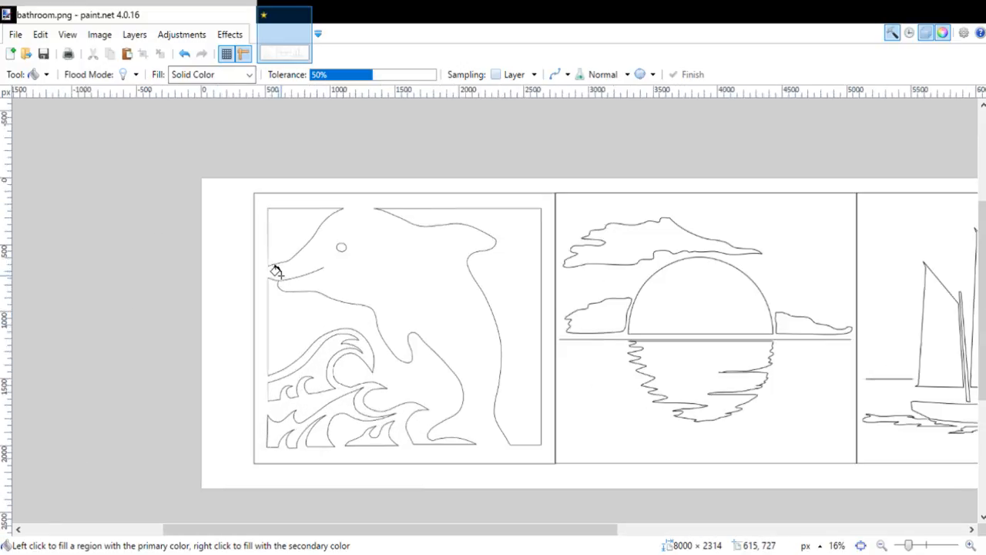
scroll(276, 271, up, 1)
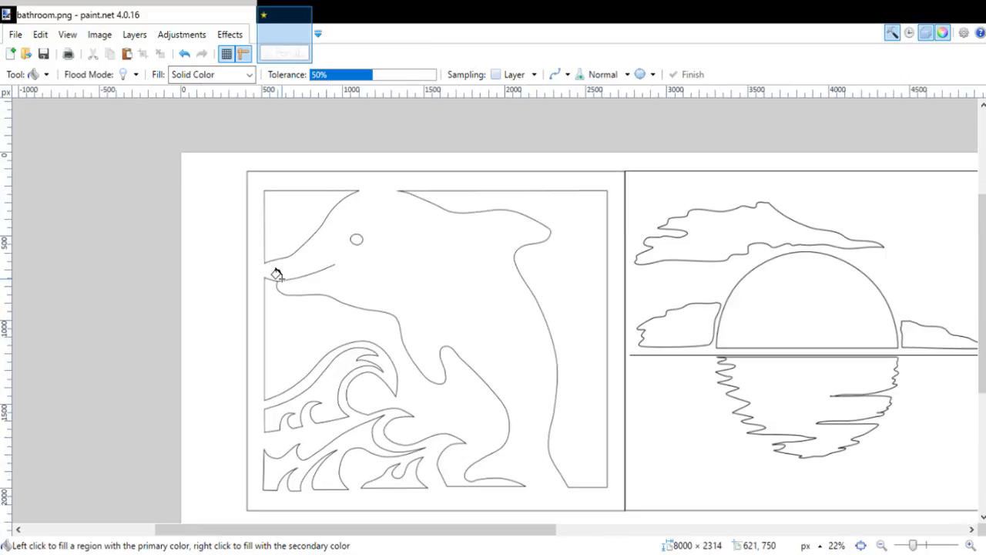
click(314, 324)
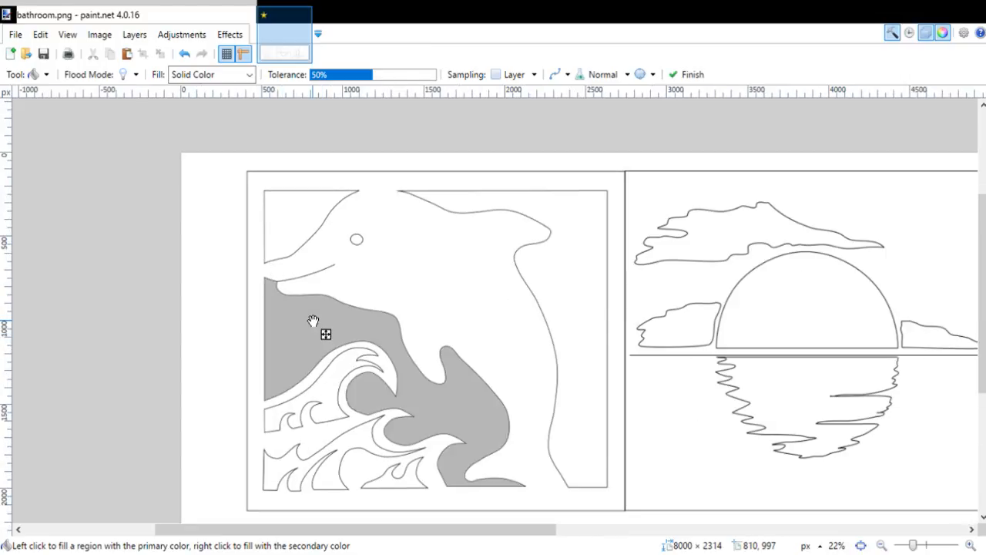
click(574, 269)
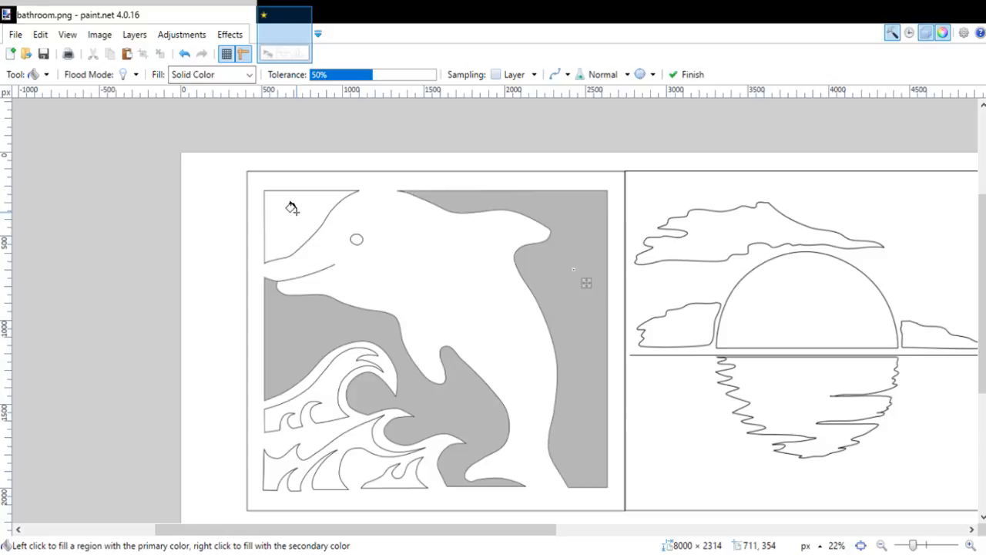
click(356, 239)
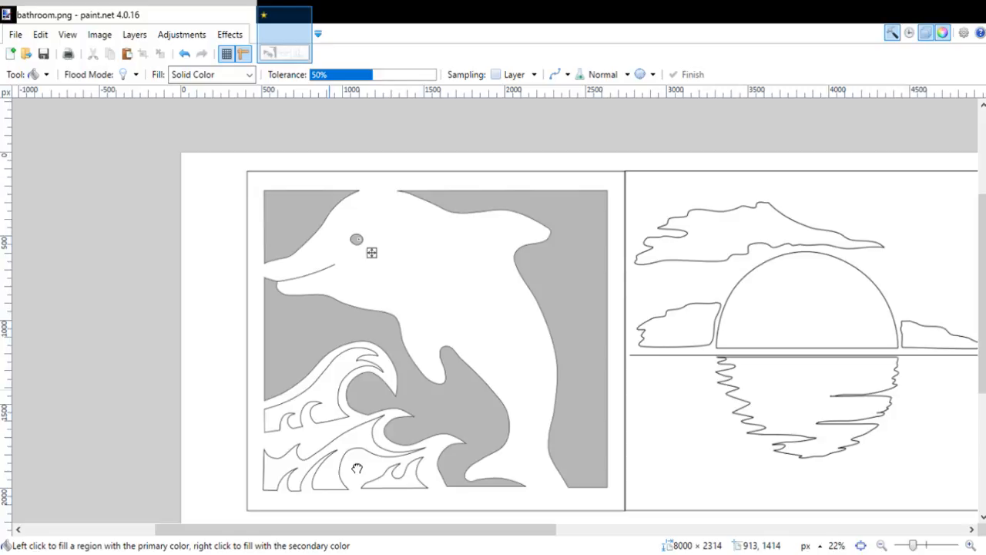
click(357, 468)
scroll(574, 339, down, 1)
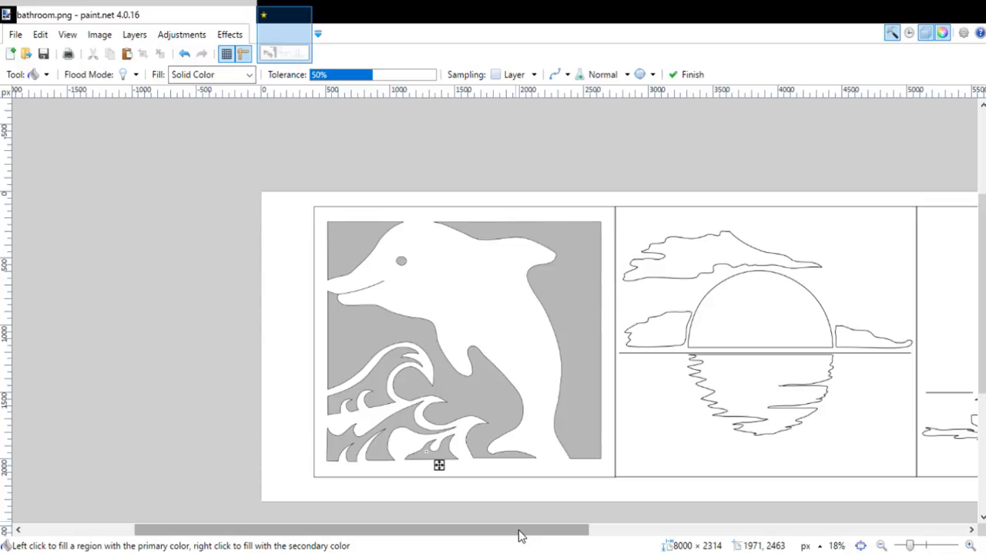
Step: Fill the three clouds and the half sun in the sunset panel with gray
drag(522, 531, 630, 531)
click(479, 255)
click(439, 328)
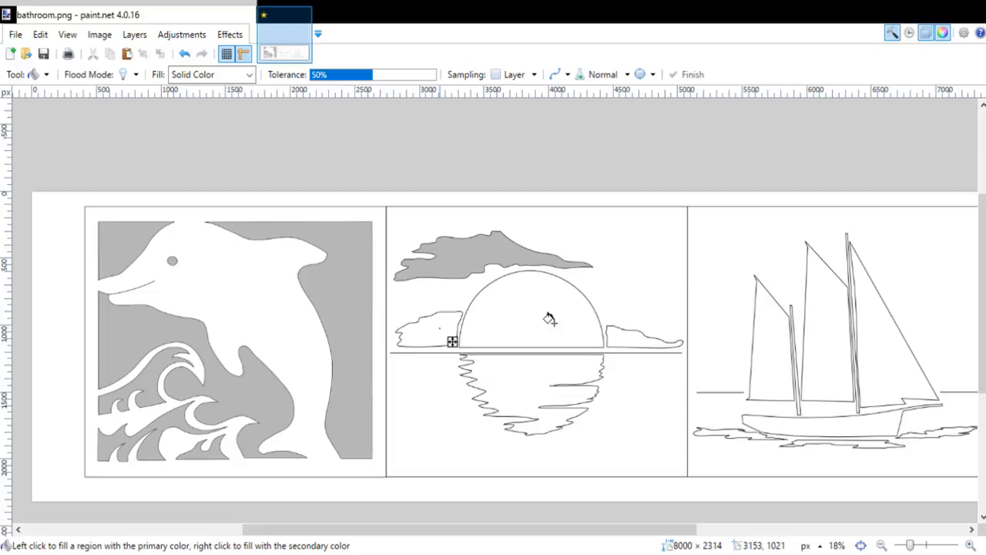
click(554, 322)
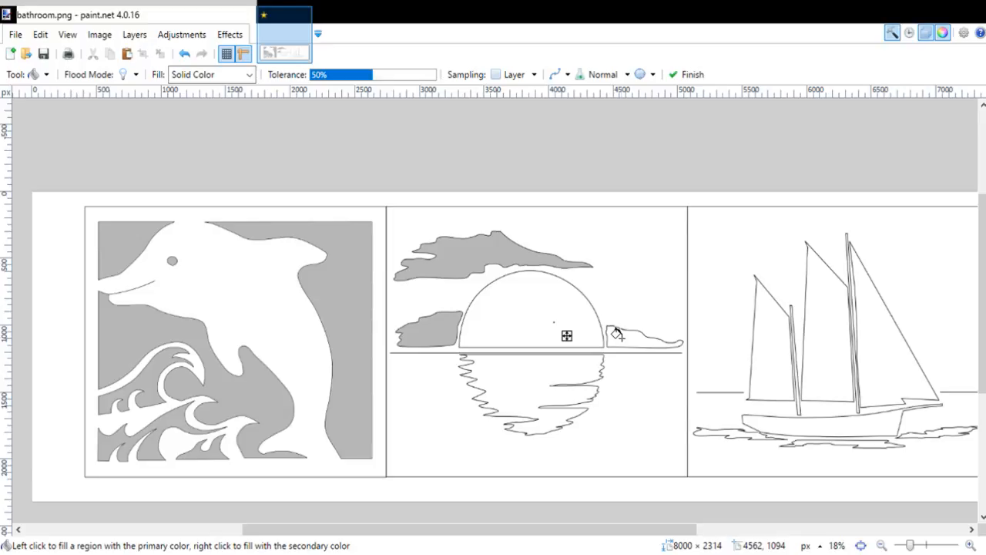
click(616, 333)
Step: Close the gap at the upper-right corner of the sun reflection's outline with a brush stroke of width 2
scroll(616, 333, up, 1)
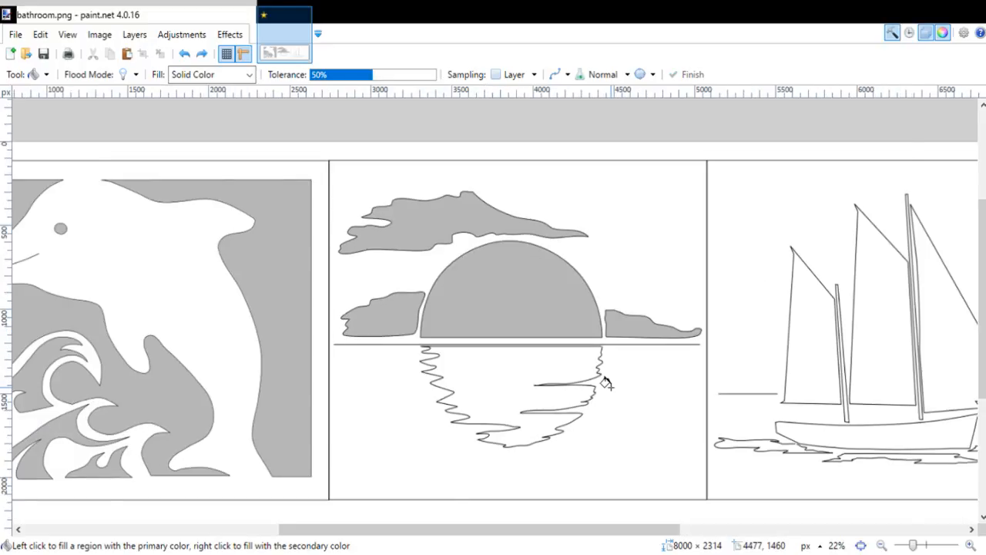
scroll(607, 383, up, 6)
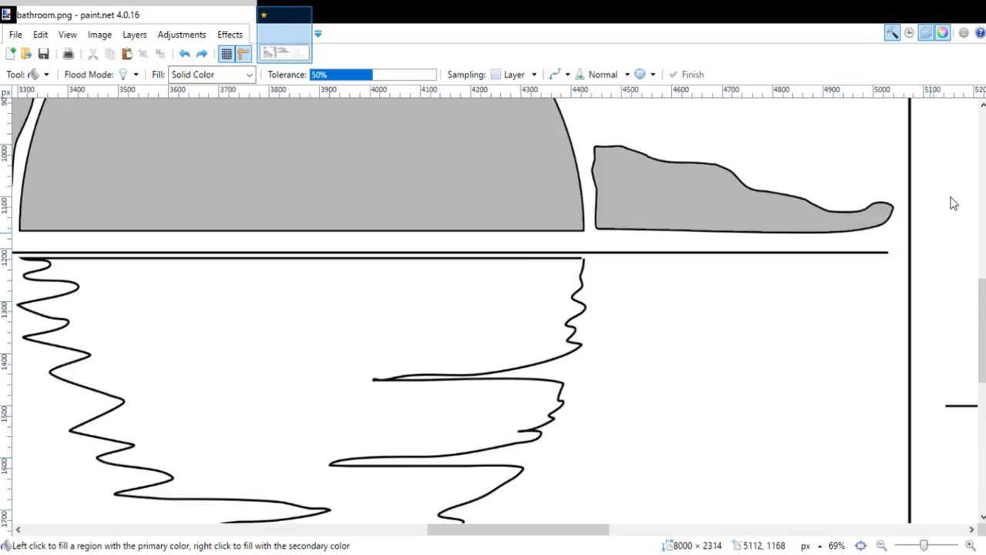
key(b)
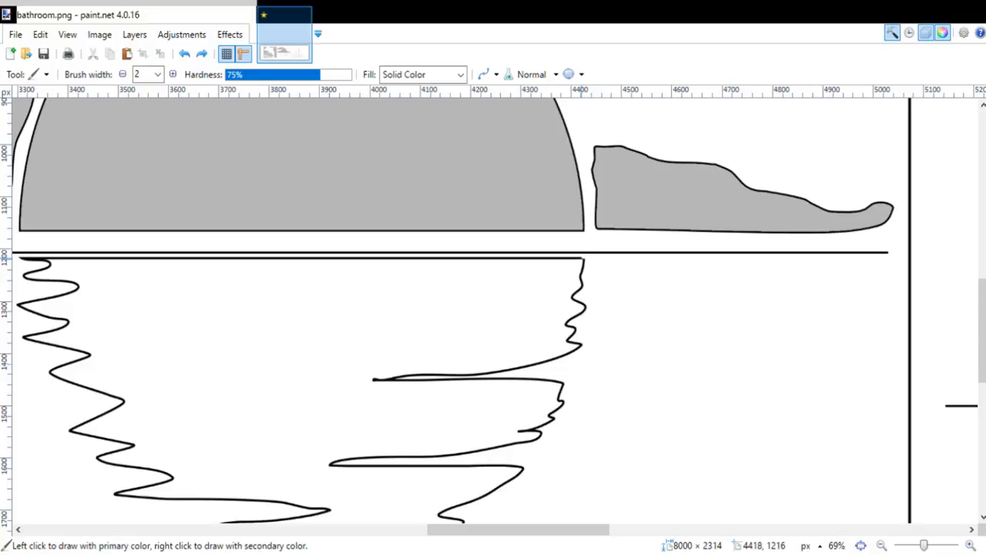
drag(584, 258, 577, 258)
Step: Pick up the gray from the artwork and fill the sun's reflection with it
key(f)
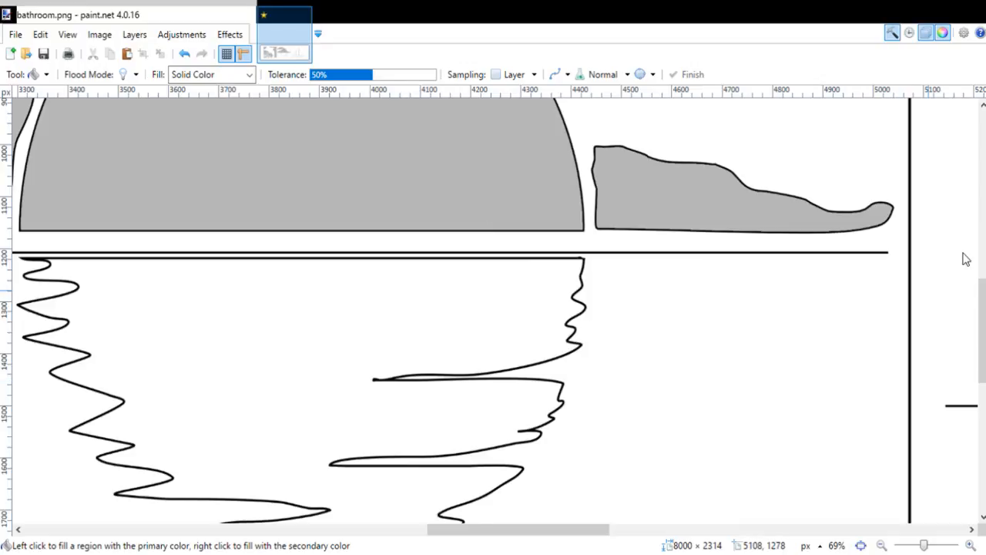
key(k)
key(f)
click(517, 316)
Step: Fill the three sails of the ship with gray
scroll(411, 348, down, 1)
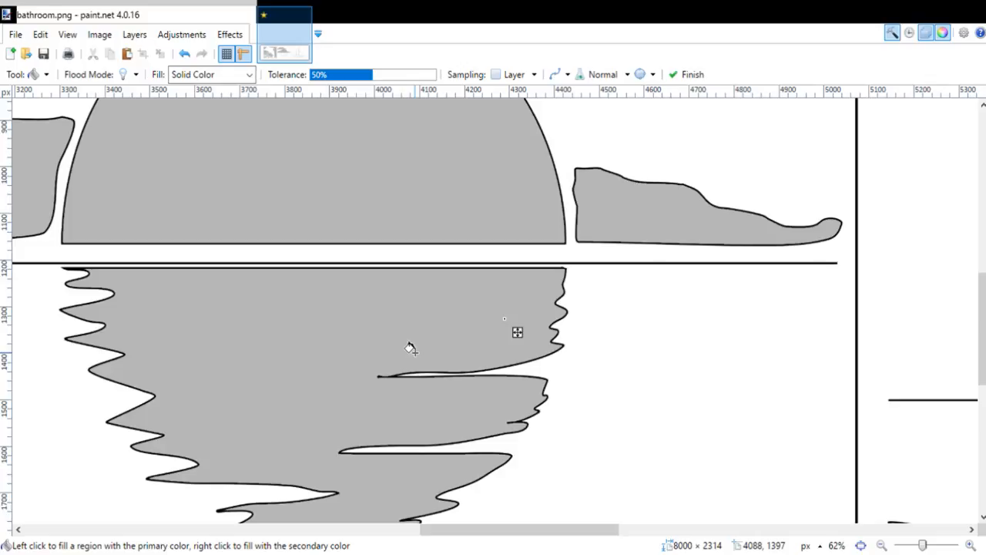
scroll(411, 348, down, 5)
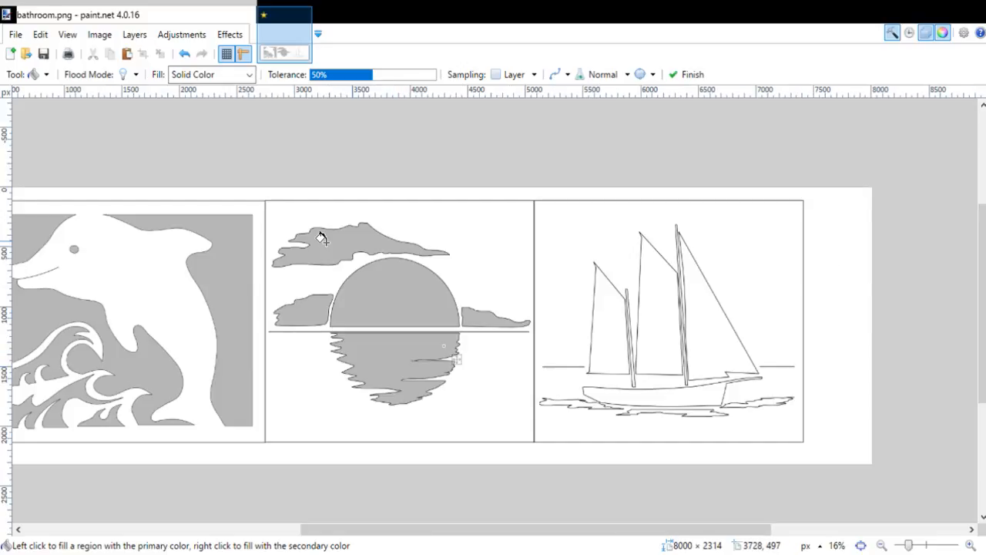
drag(429, 530, 448, 530)
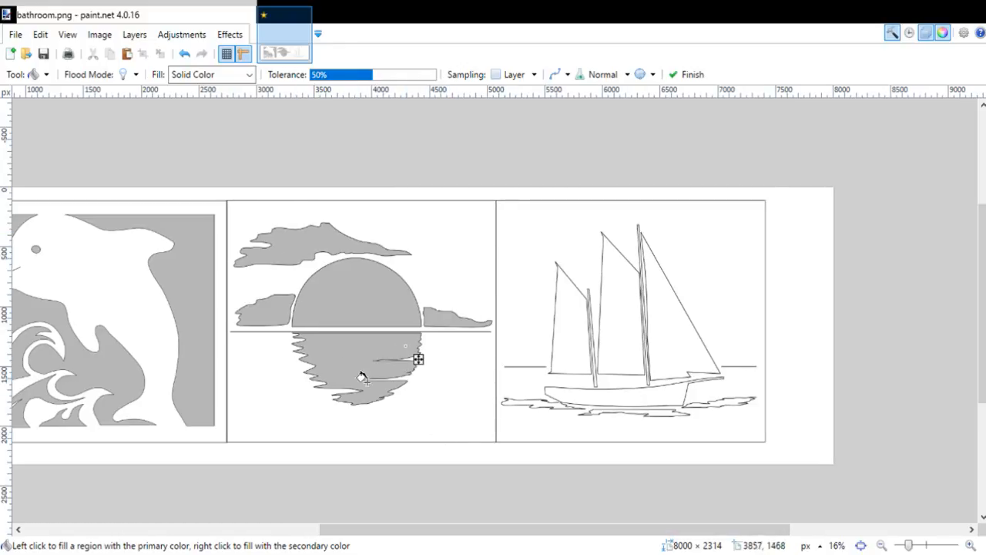
drag(433, 533, 491, 537)
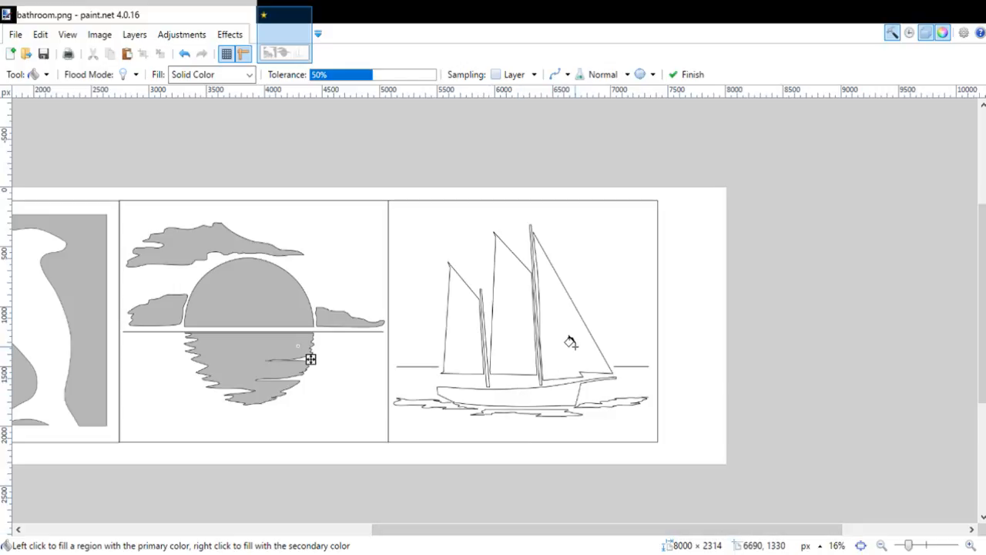
scroll(570, 342, up, 4)
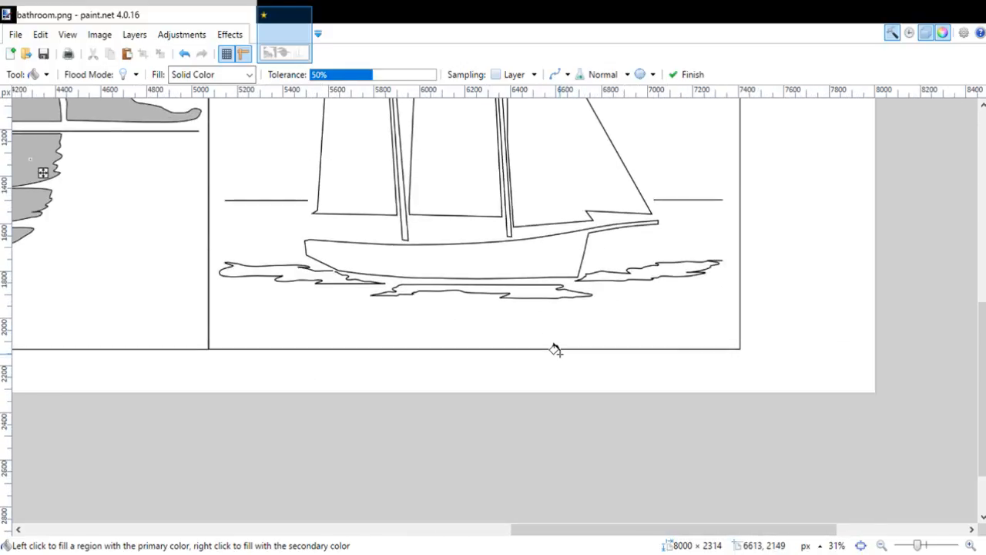
scroll(540, 316, up, 1)
scroll(516, 269, up, 5)
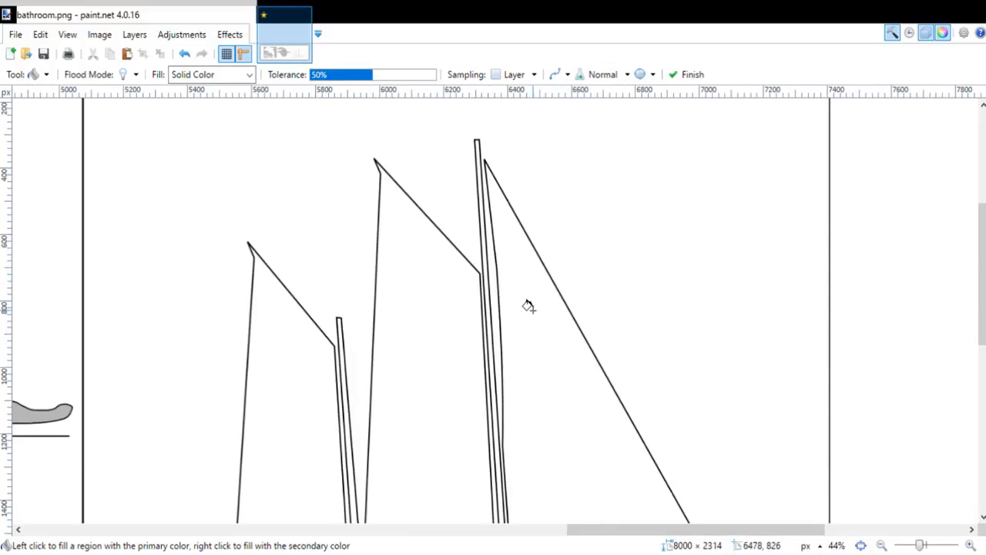
click(546, 323)
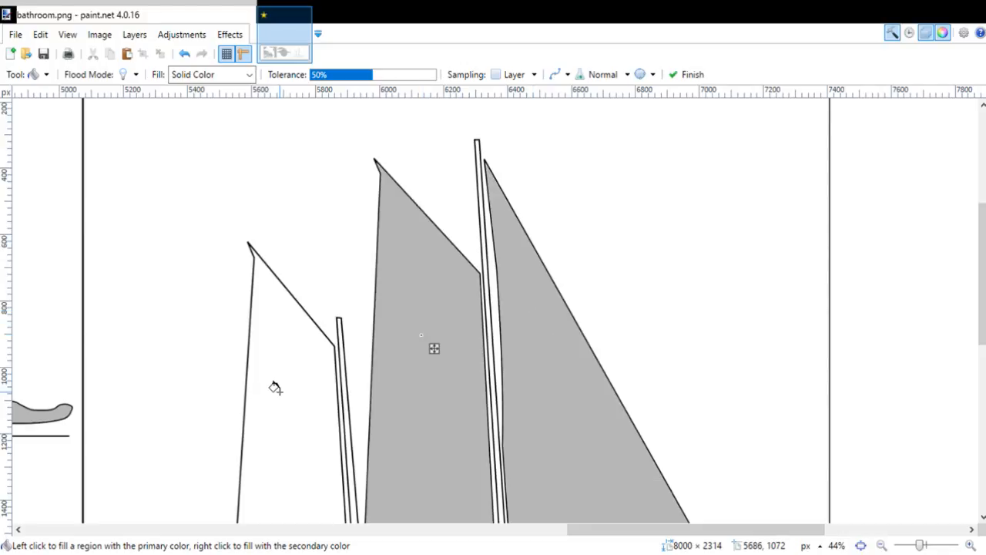
click(279, 392)
Step: Fill both masts and the hull of the ship with gray
scroll(373, 364, down, 3)
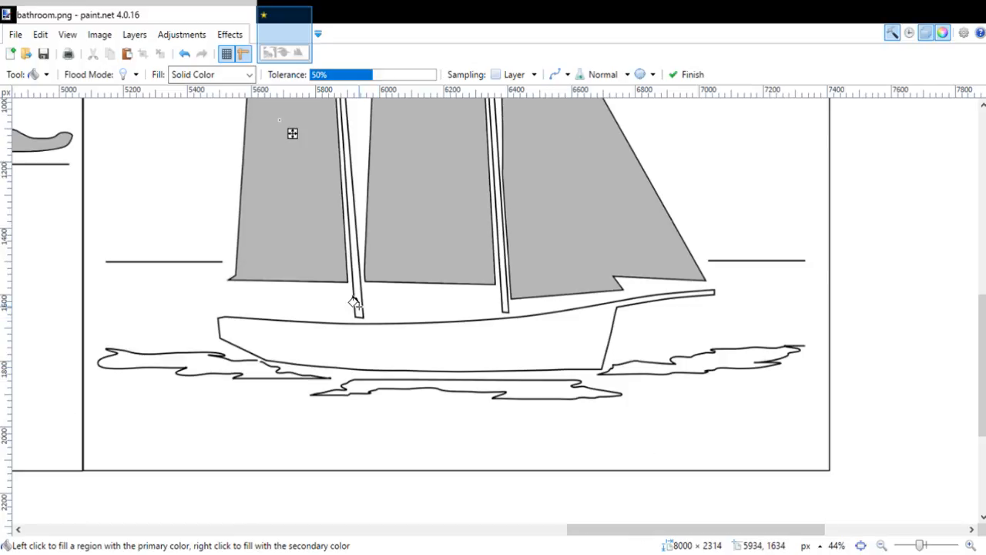
click(358, 306)
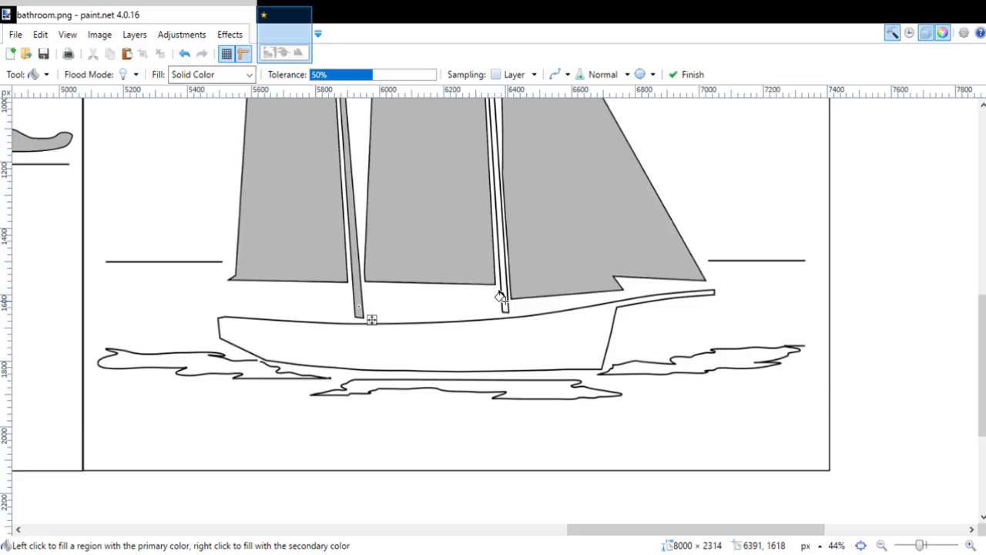
click(502, 302)
click(502, 352)
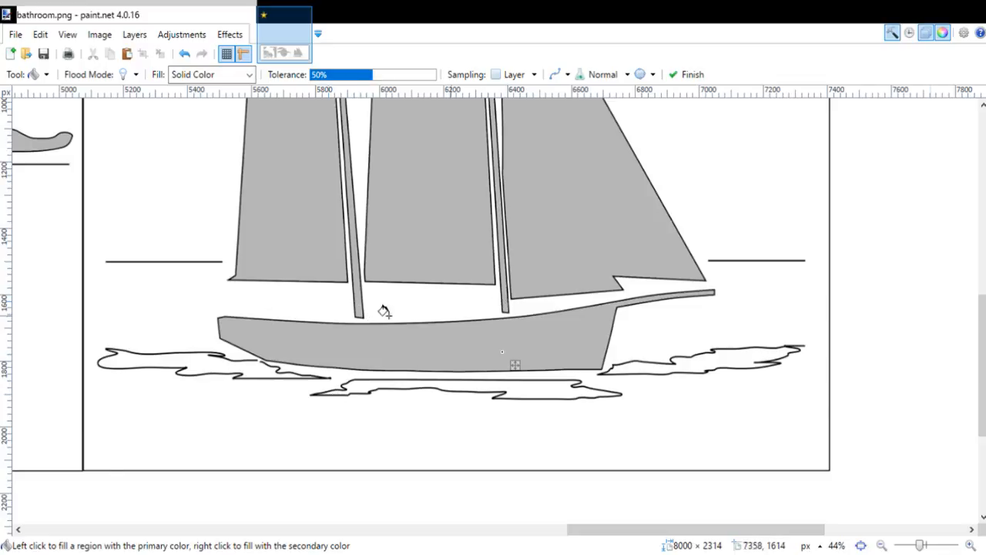
Step: Close the gap in the left water patch's outline below the stern with a brush stroke of width 2
key(b)
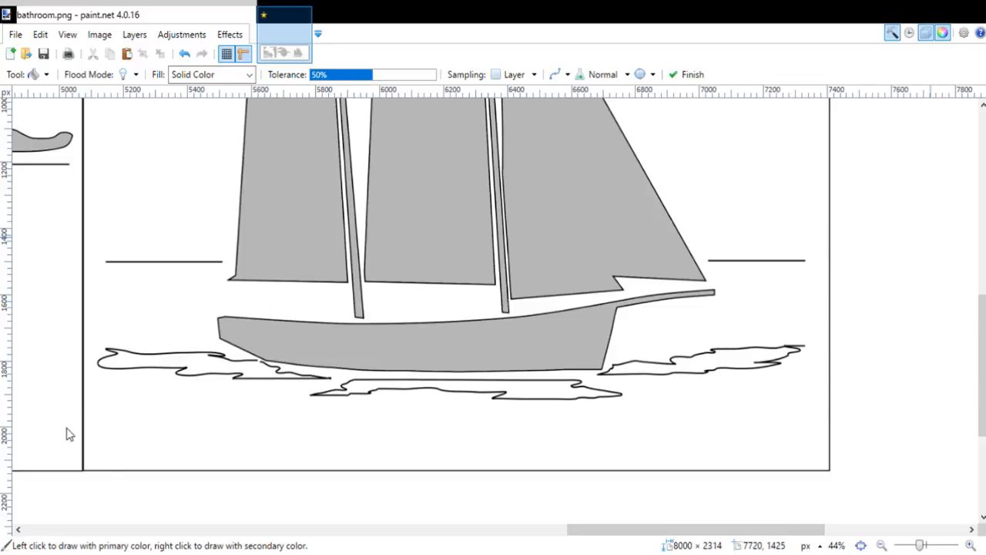
scroll(254, 370, up, 1)
scroll(256, 370, up, 5)
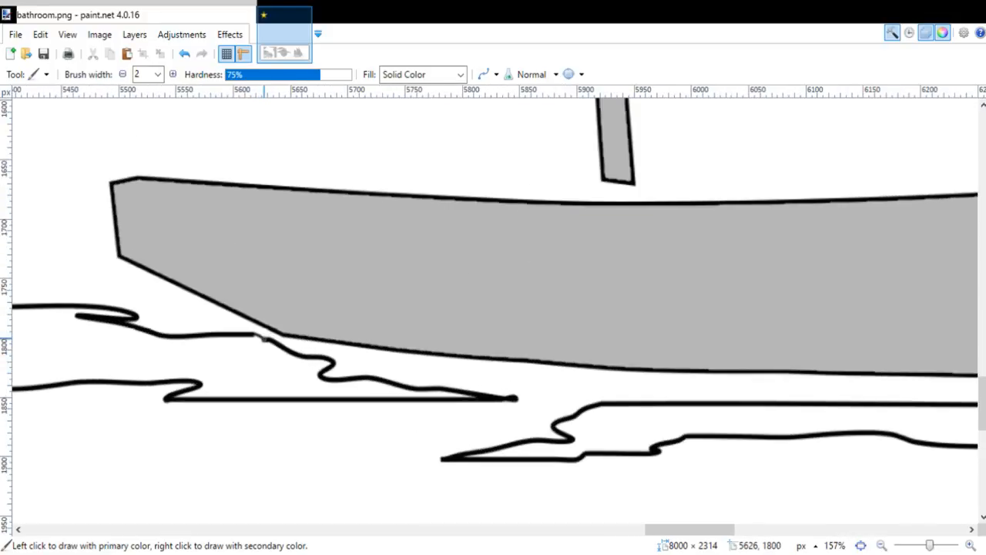
drag(268, 340, 251, 336)
scroll(283, 350, down, 5)
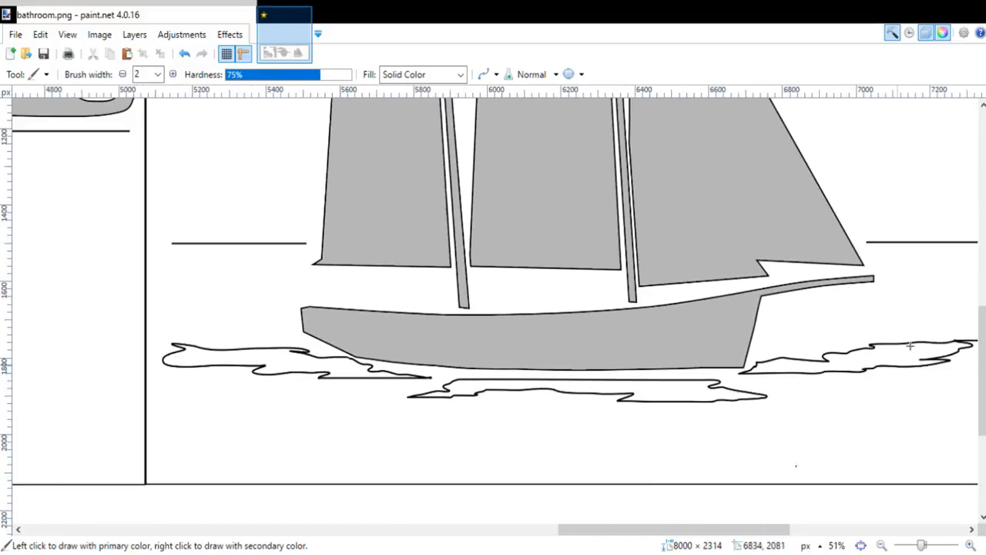
Step: Sample the gray from the ship and fill the three water patches around the hull with it
key(f)
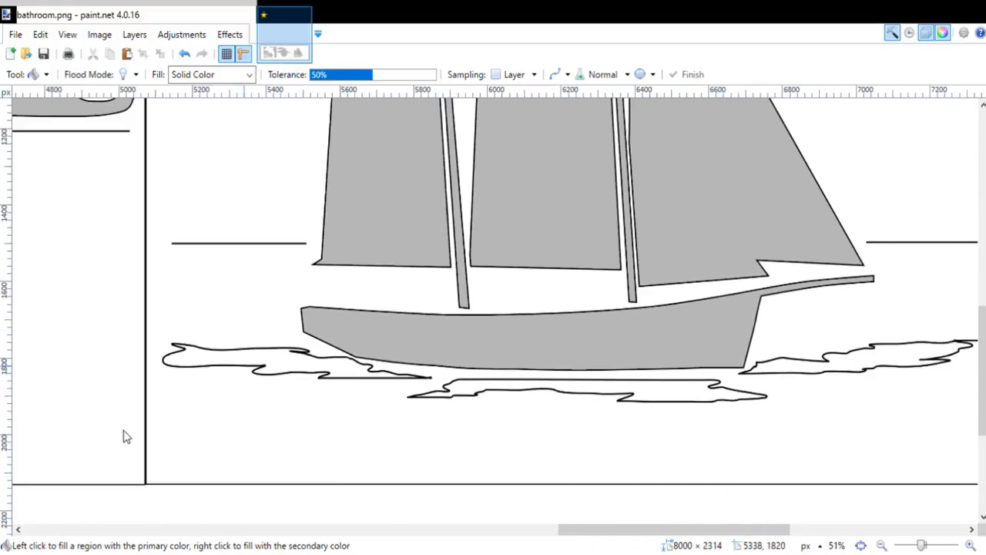
key(k)
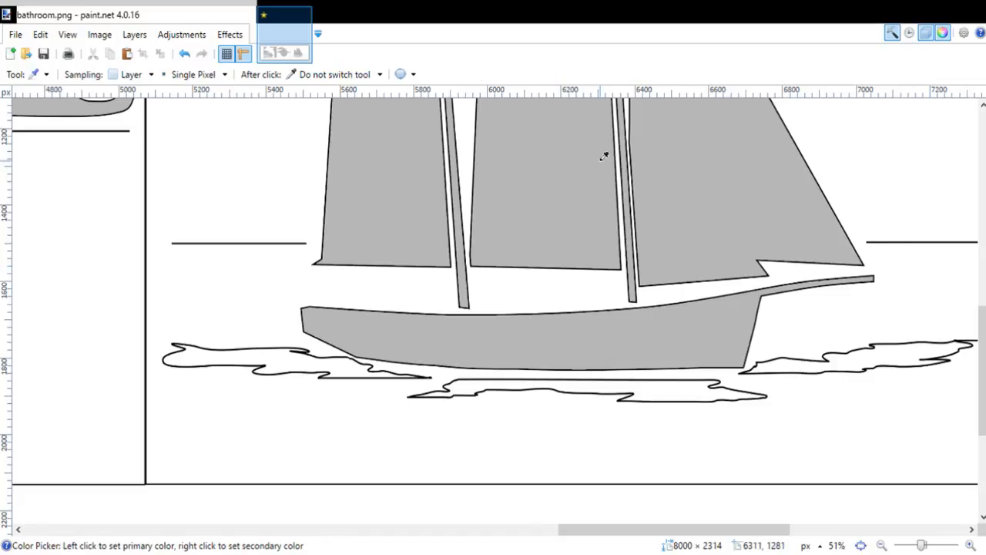
key(f)
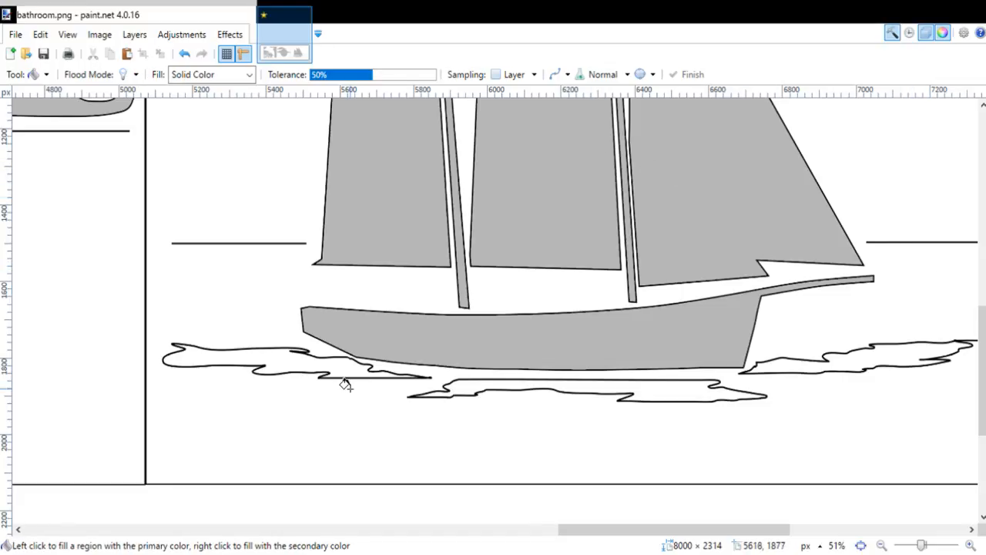
click(345, 373)
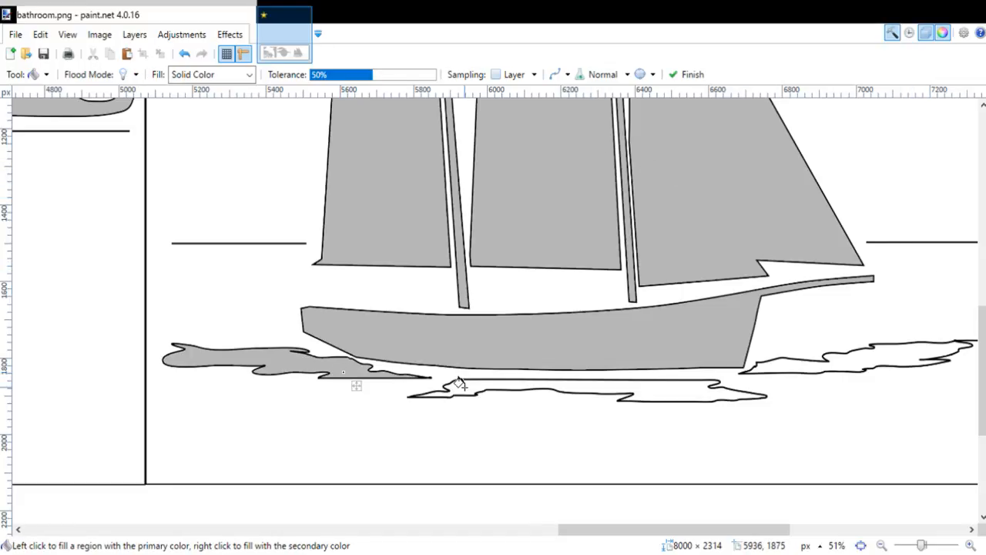
click(811, 378)
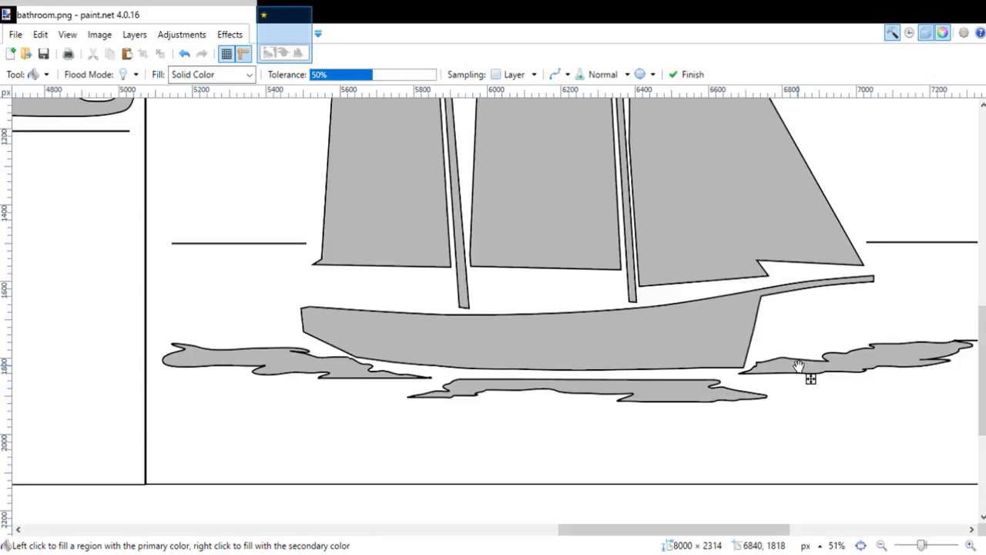
scroll(798, 365, down, 5)
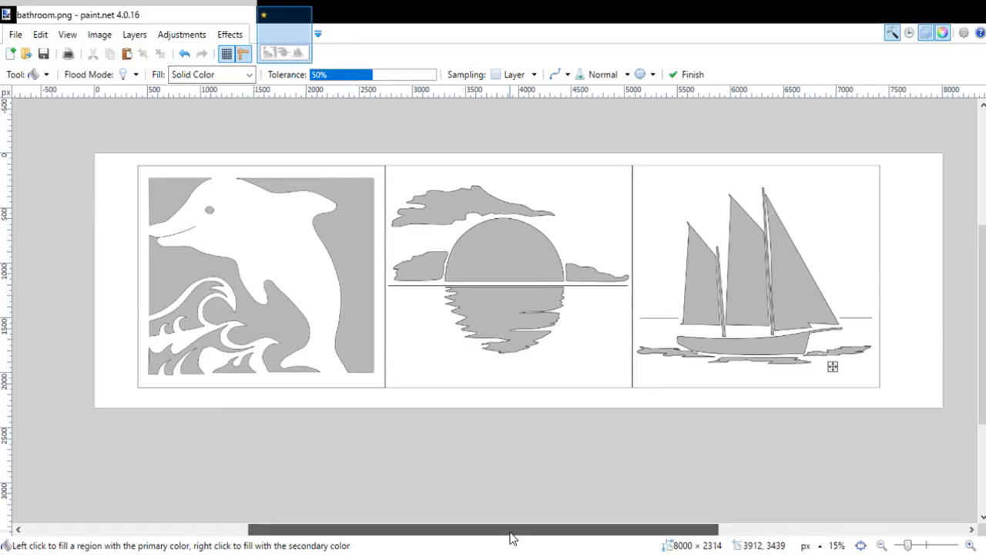
scroll(510, 537, down, 2)
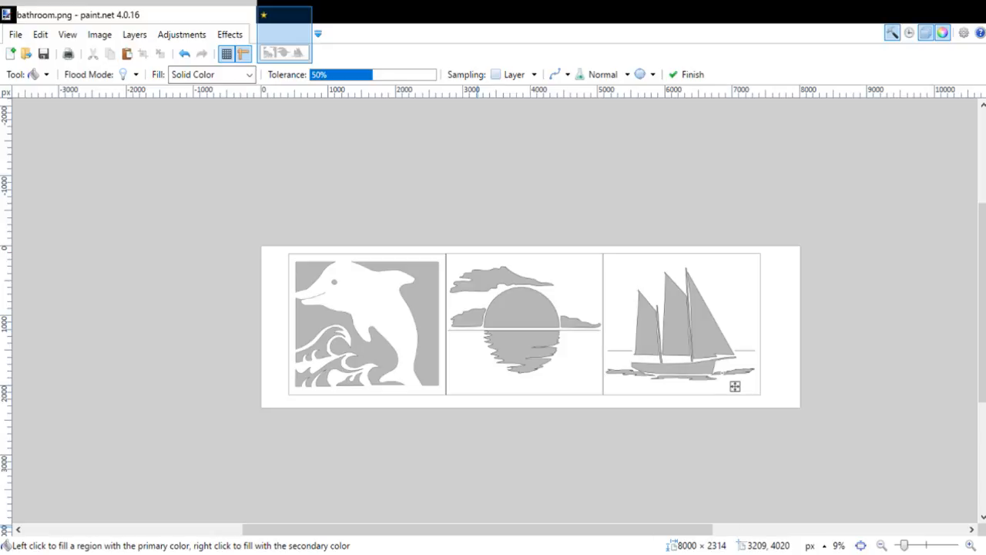
Step: Minimize the open windows to reach the desktop, and search for and launch PosteRazor
click(19, 477)
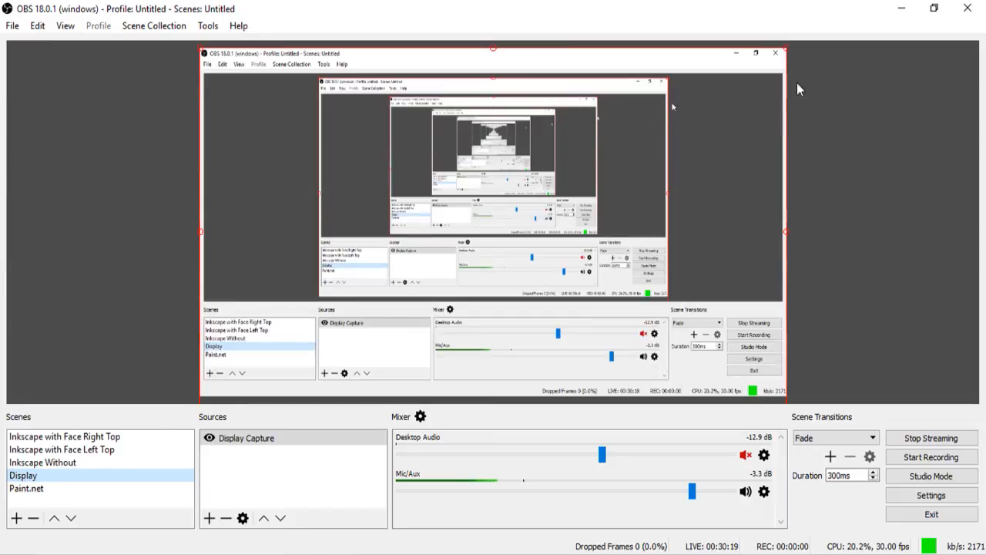
click(903, 11)
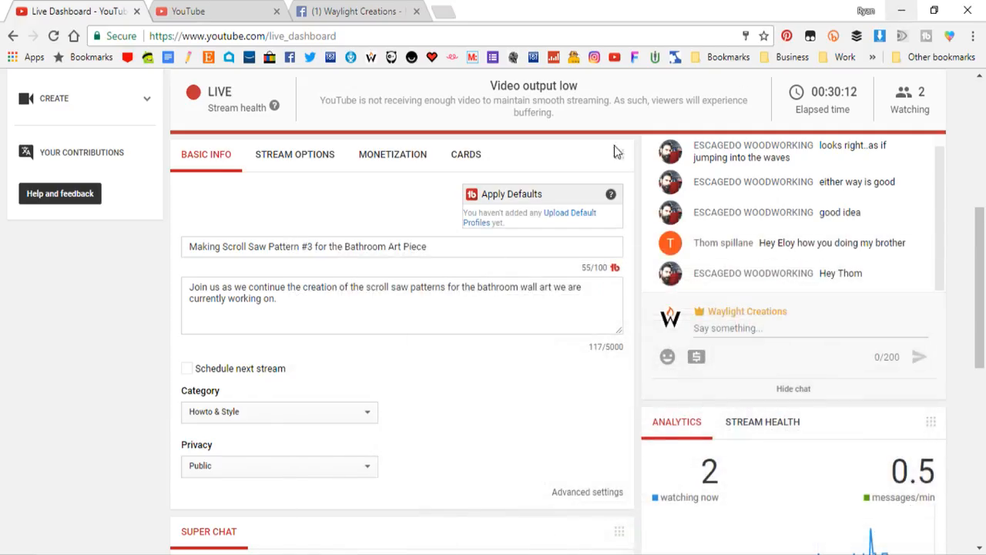
click(898, 10)
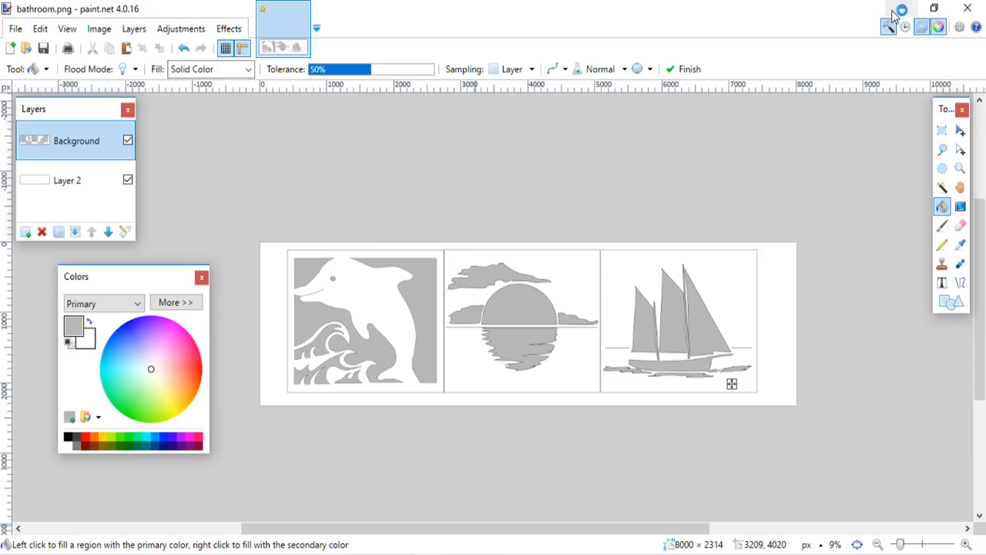
click(900, 12)
click(900, 13)
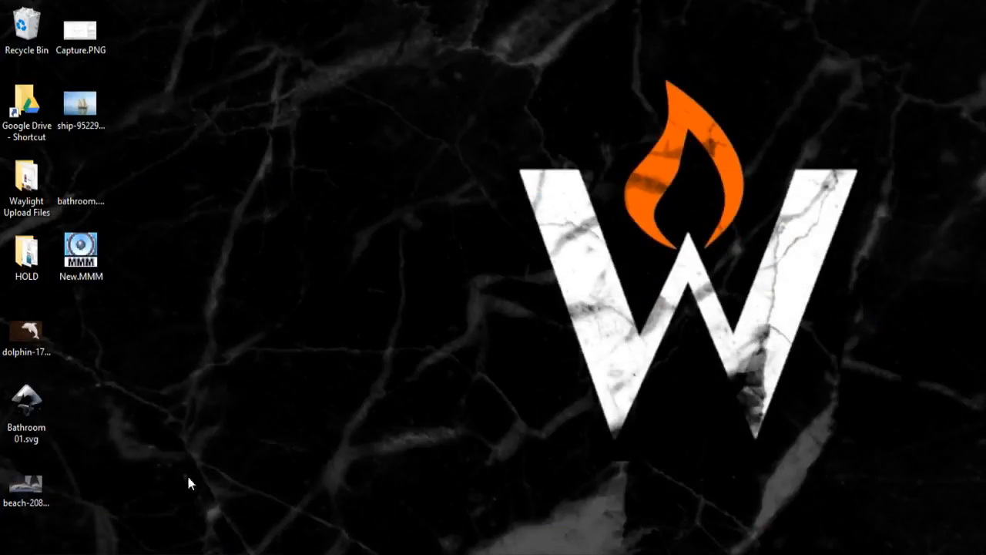
key(super)
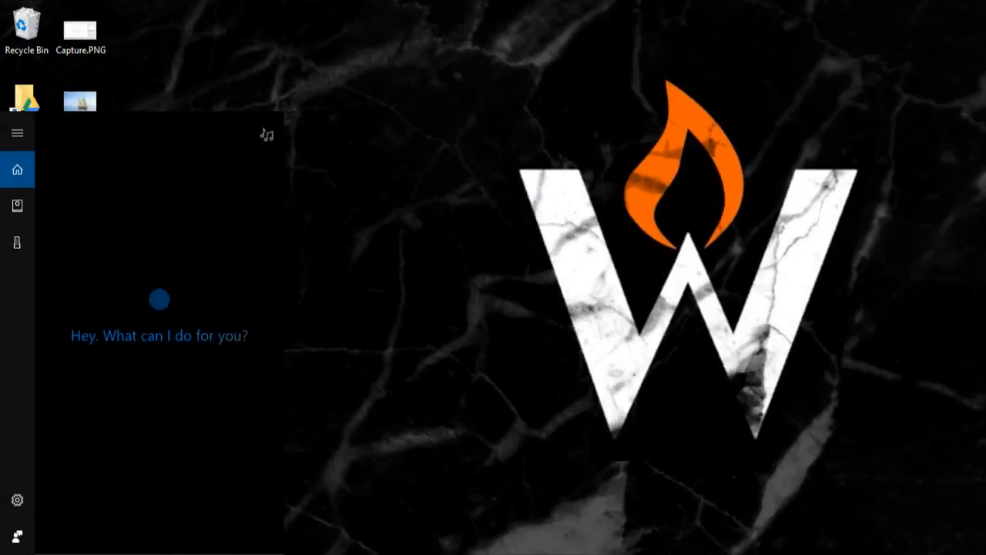
text(poster)
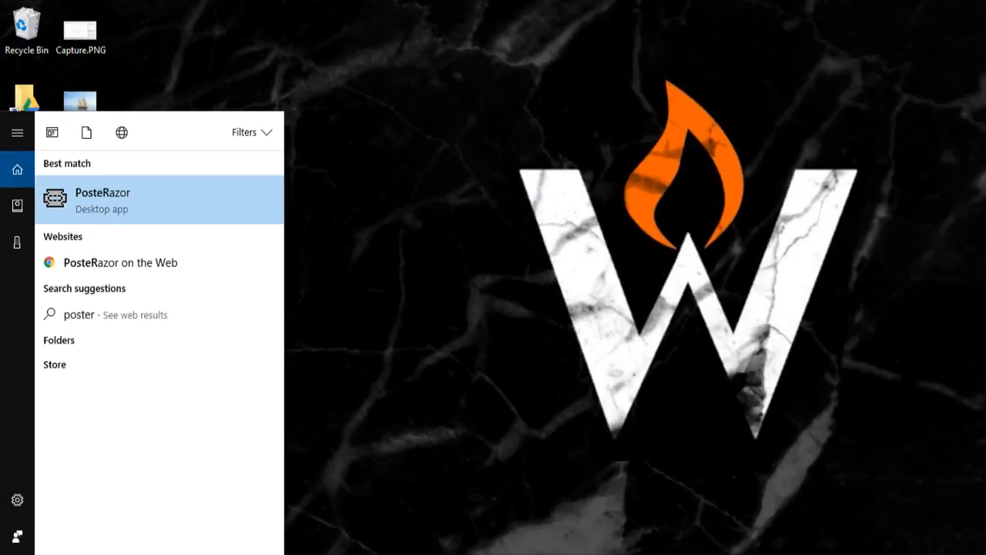
click(106, 213)
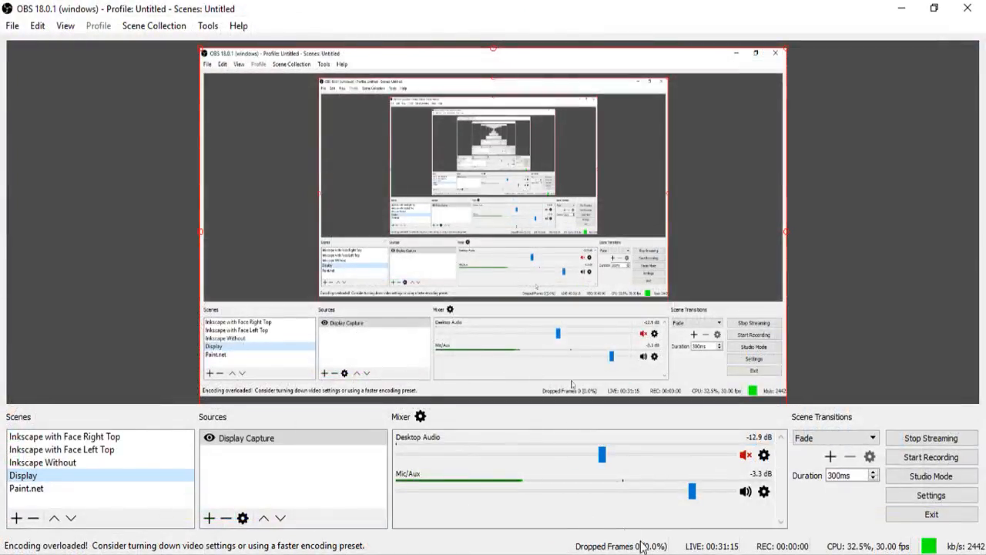
Step: Bring PosteRazor to the front and clear the other windows behind it off the desktop
click(649, 554)
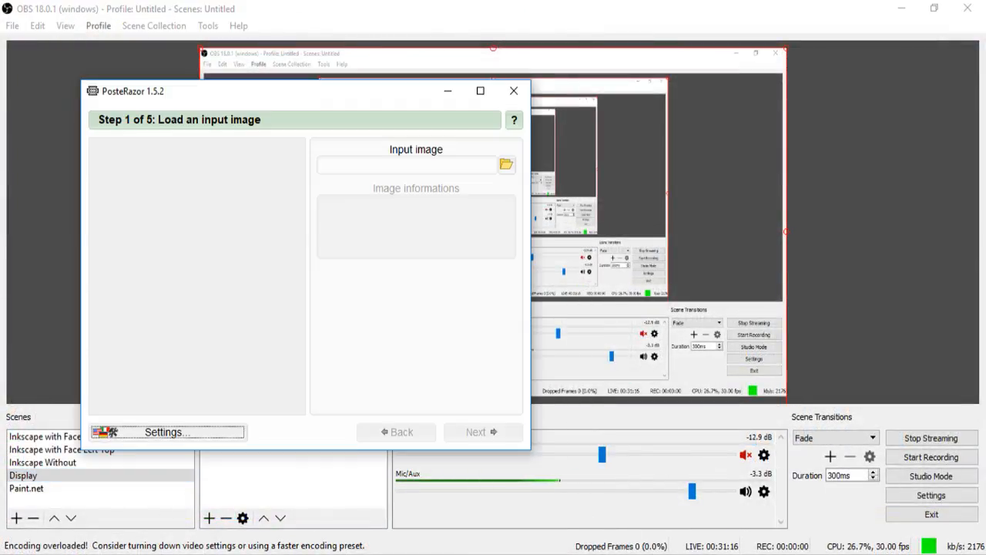
drag(406, 94, 493, 132)
click(901, 8)
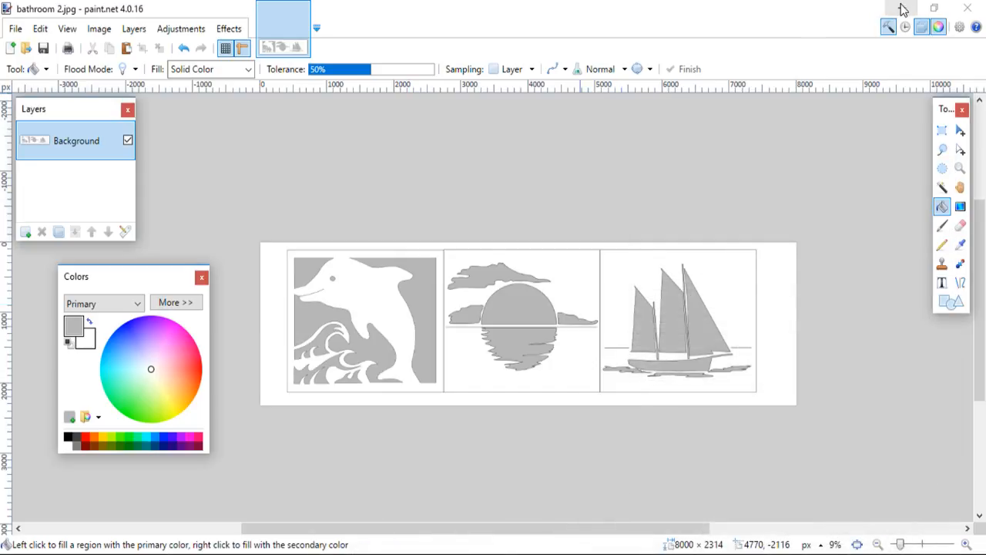
click(903, 9)
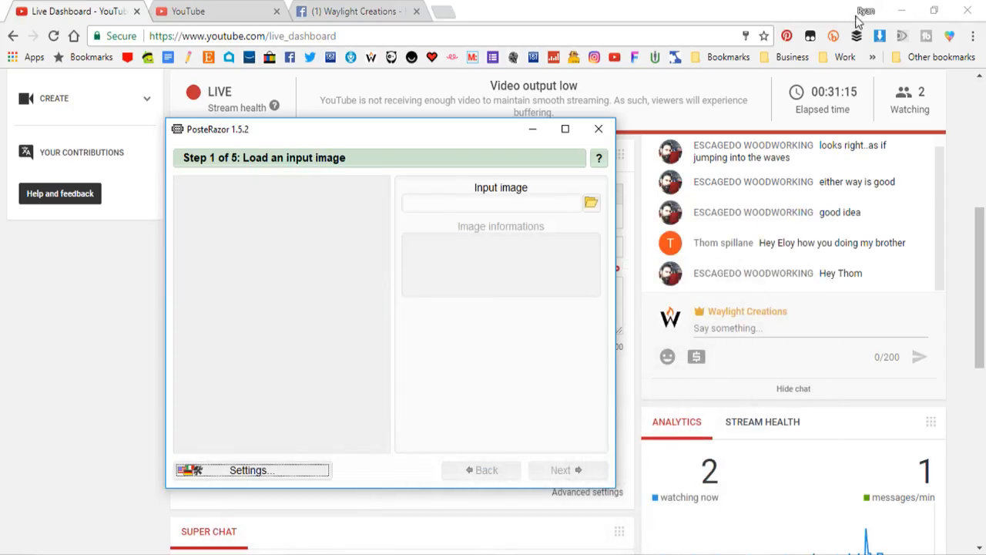
click(896, 9)
drag(472, 134, 519, 106)
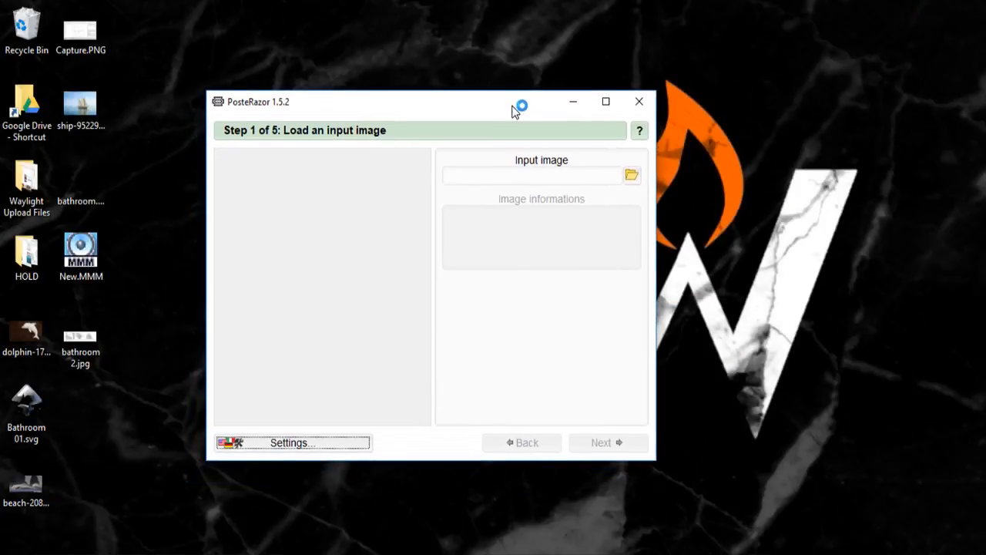
Step: Load bathroom 2.jpg from the Desktop as the input image
click(633, 178)
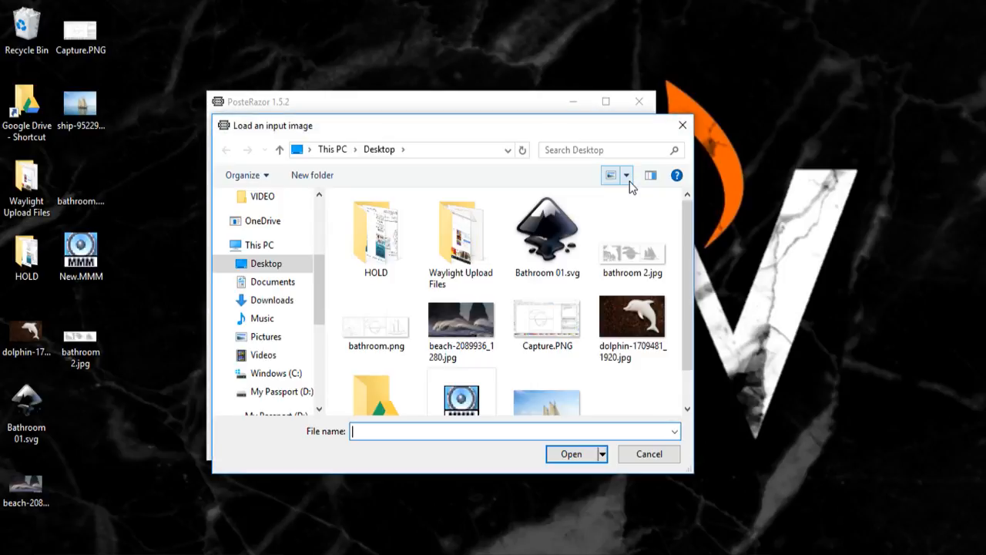
click(630, 265)
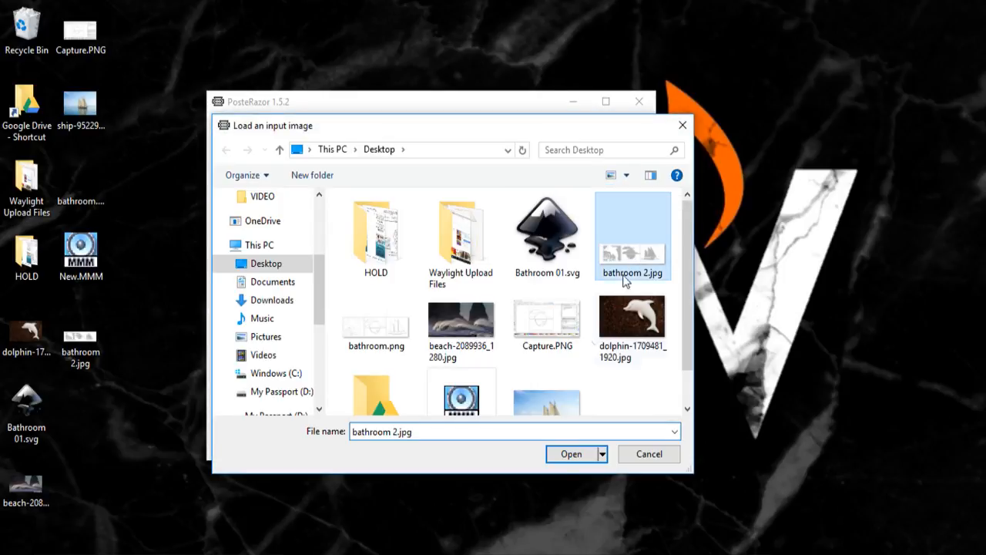
click(574, 455)
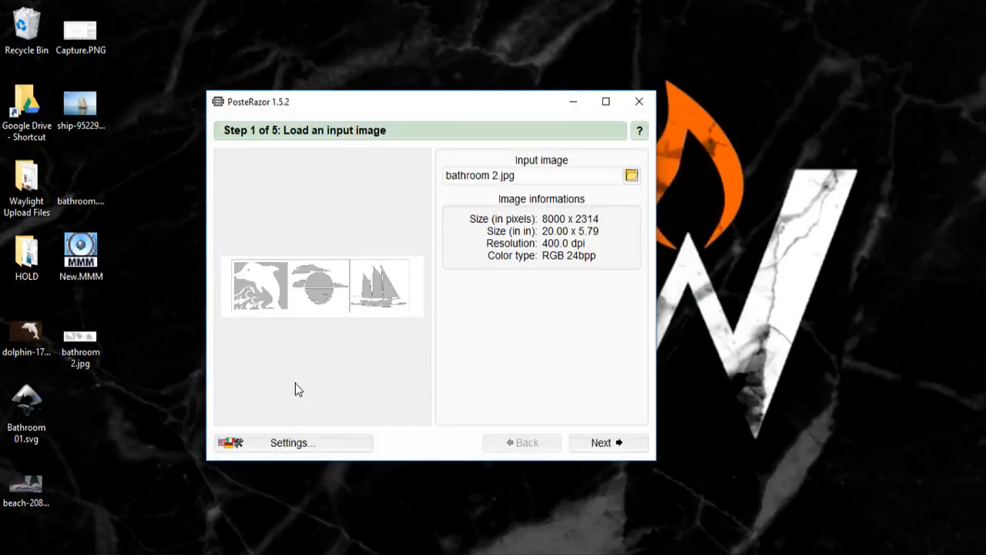
Step: Accept Letter portrait paper and the bottom-right overlap of 0.3937 in, and set the poster width to 4 pages
click(608, 444)
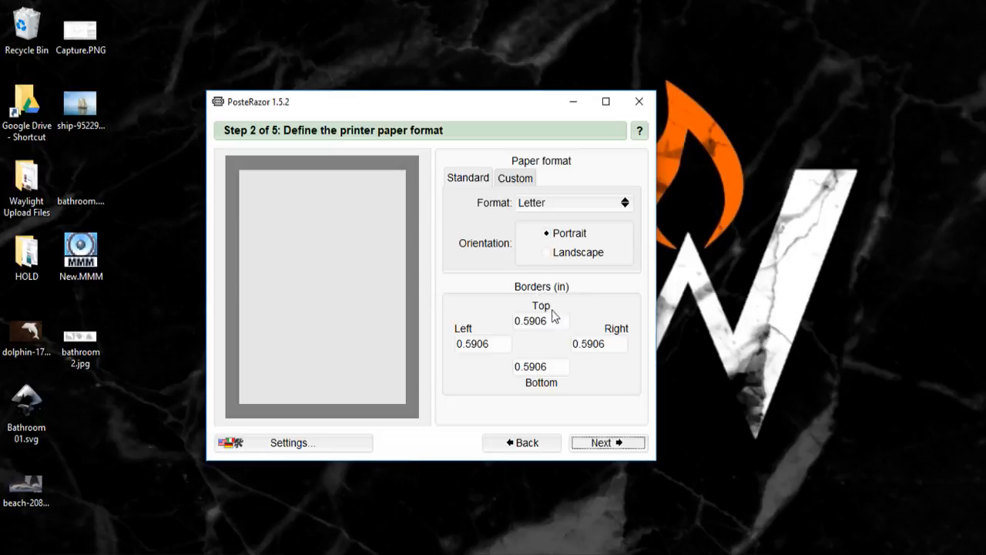
click(603, 445)
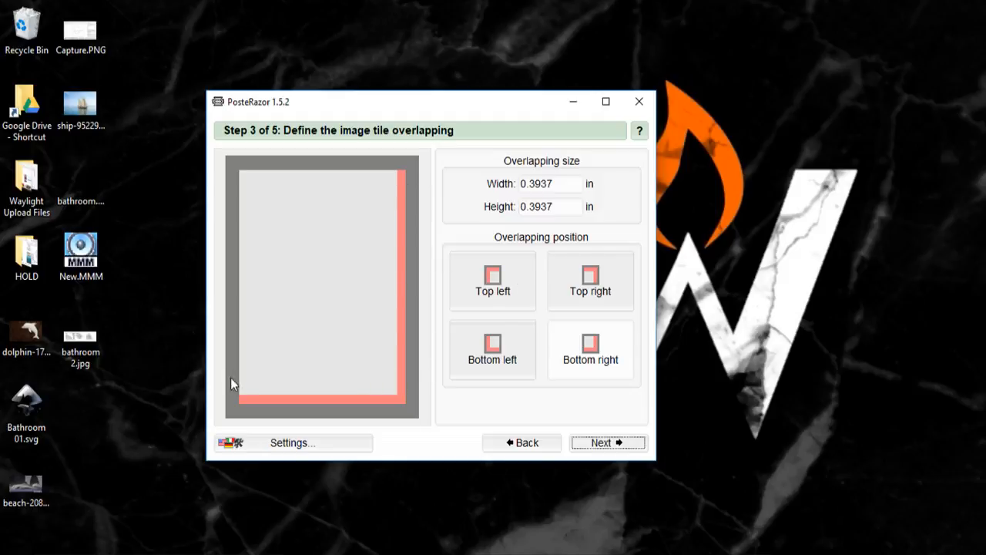
click(639, 449)
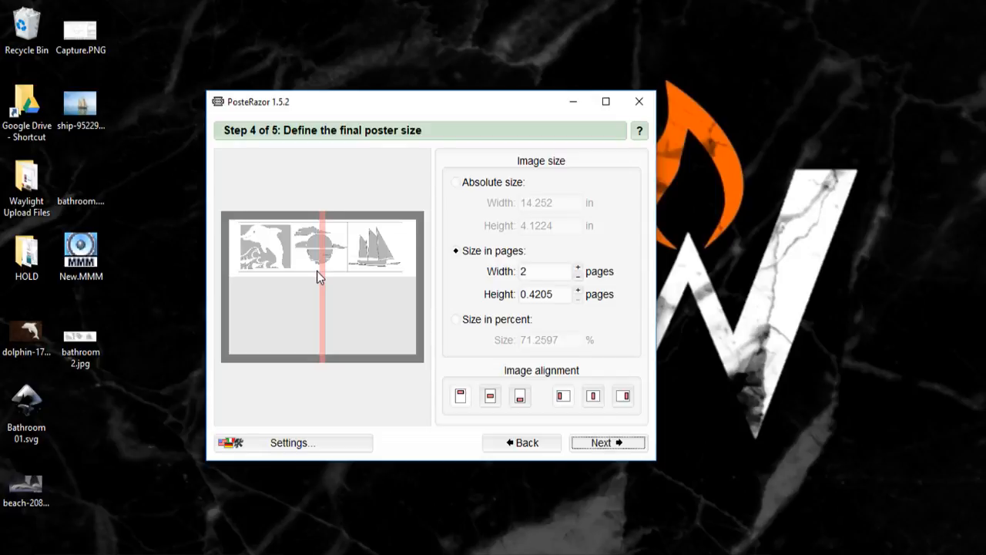
click(578, 267)
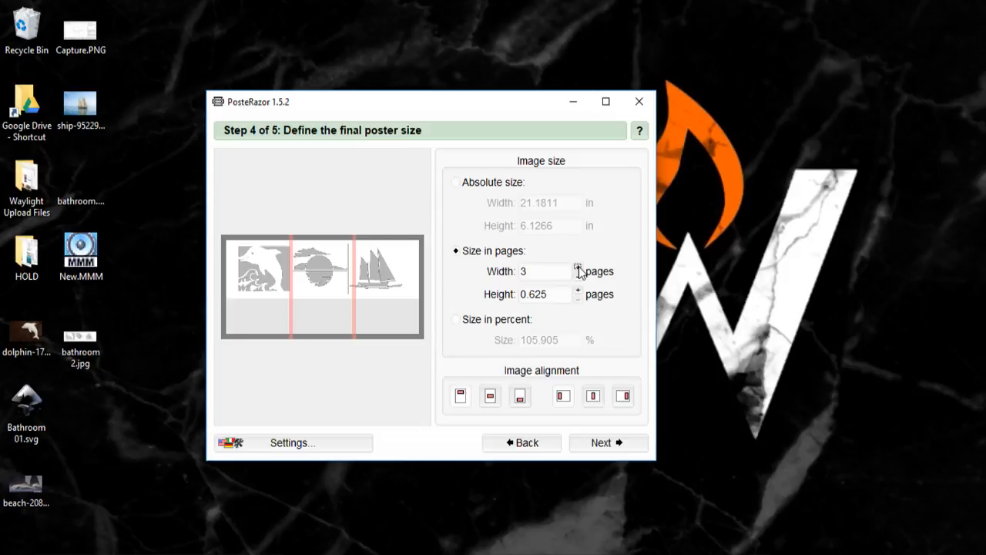
click(578, 267)
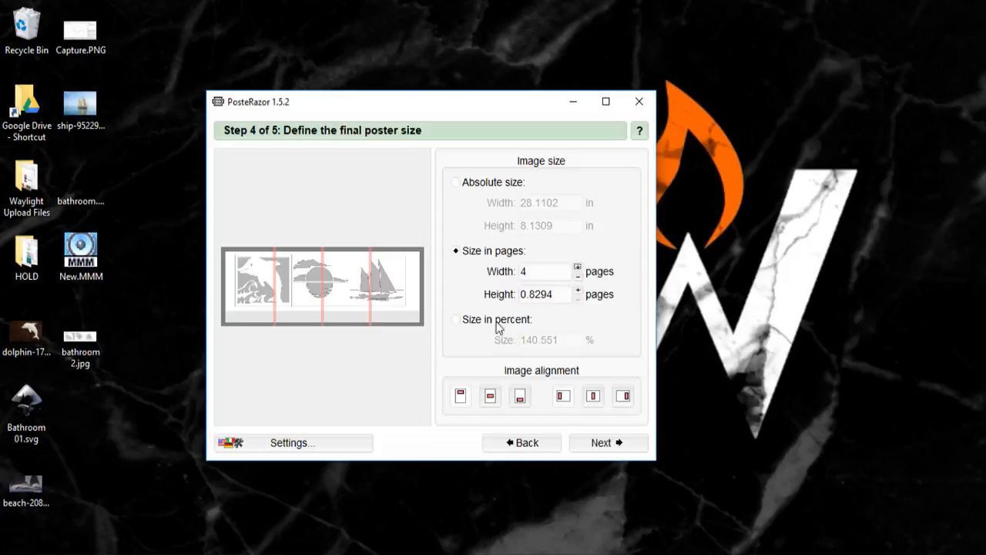
Step: Try landscape orientation for the Letter paper, check the resulting page tiling, and return to portrait
click(524, 449)
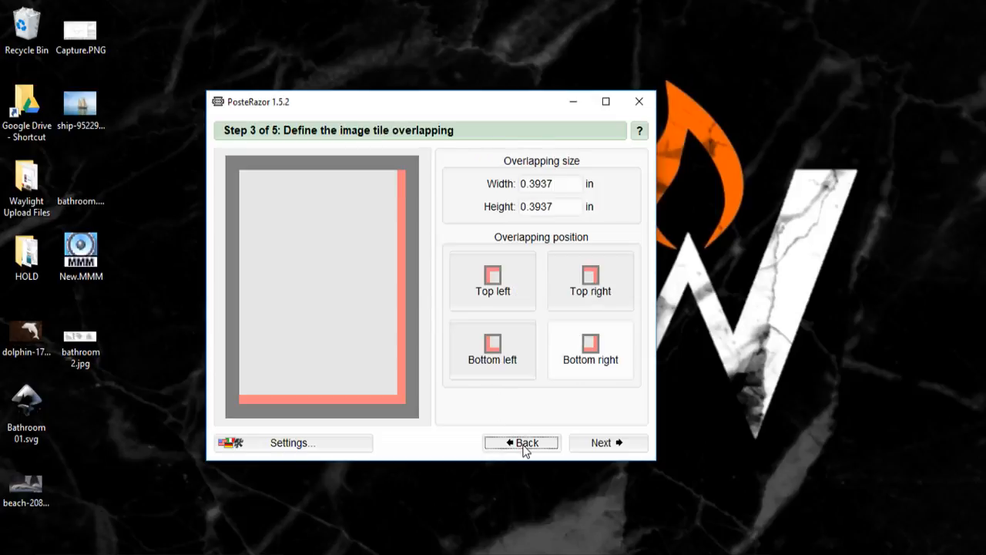
click(527, 444)
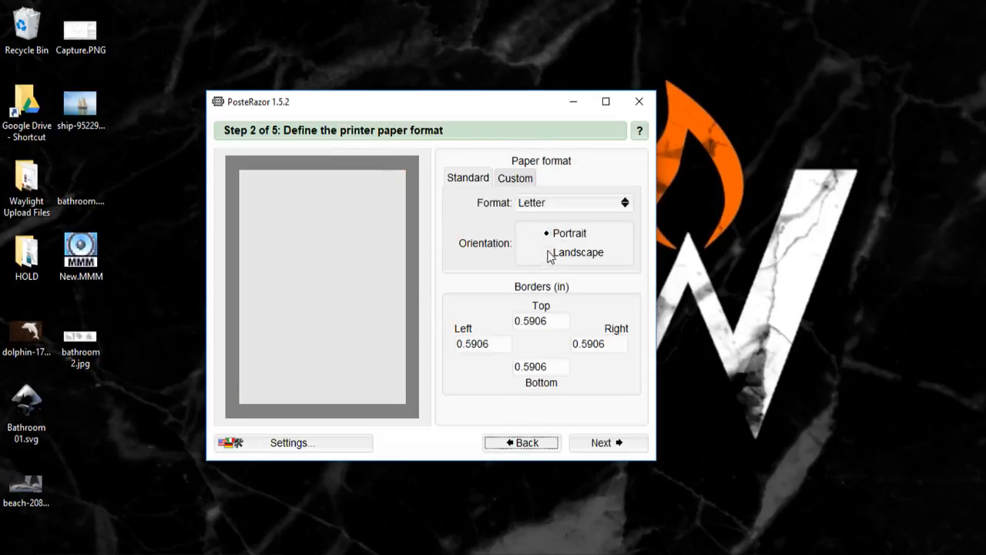
click(546, 253)
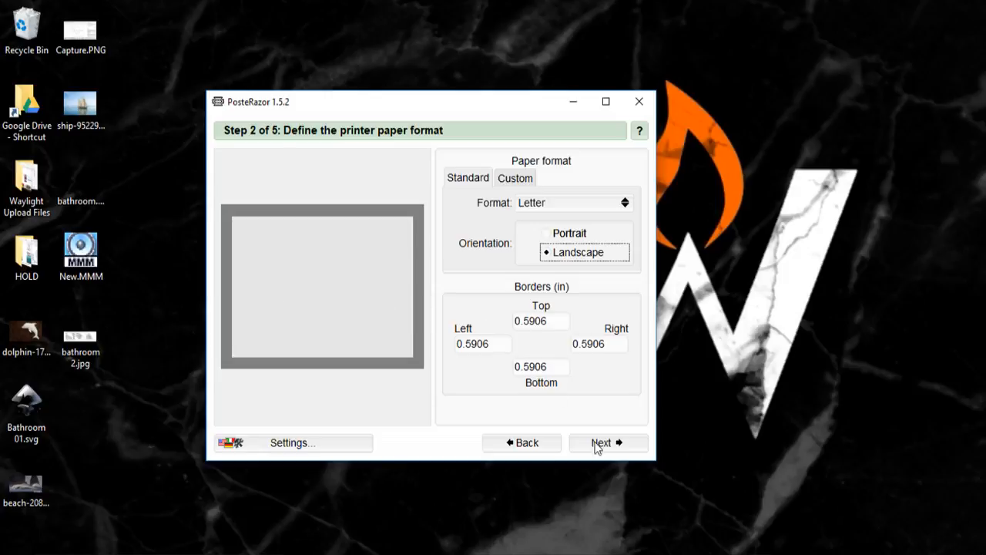
click(615, 446)
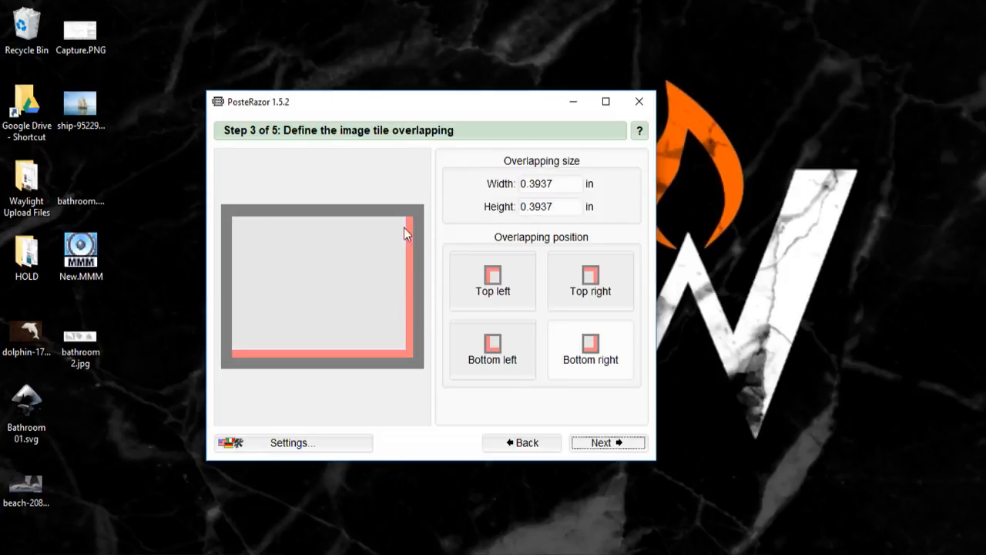
click(597, 443)
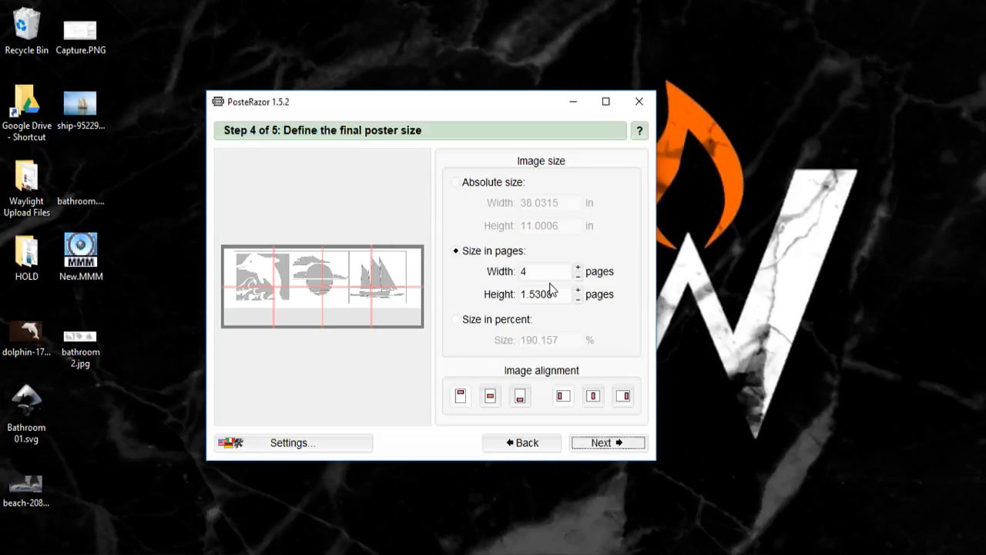
double_click(556, 444)
click(551, 239)
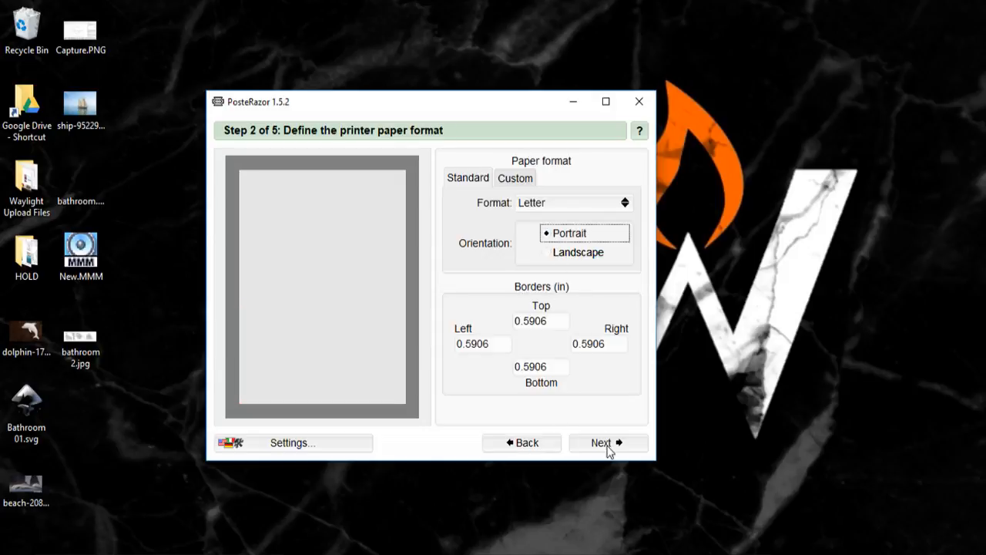
click(608, 444)
click(608, 444)
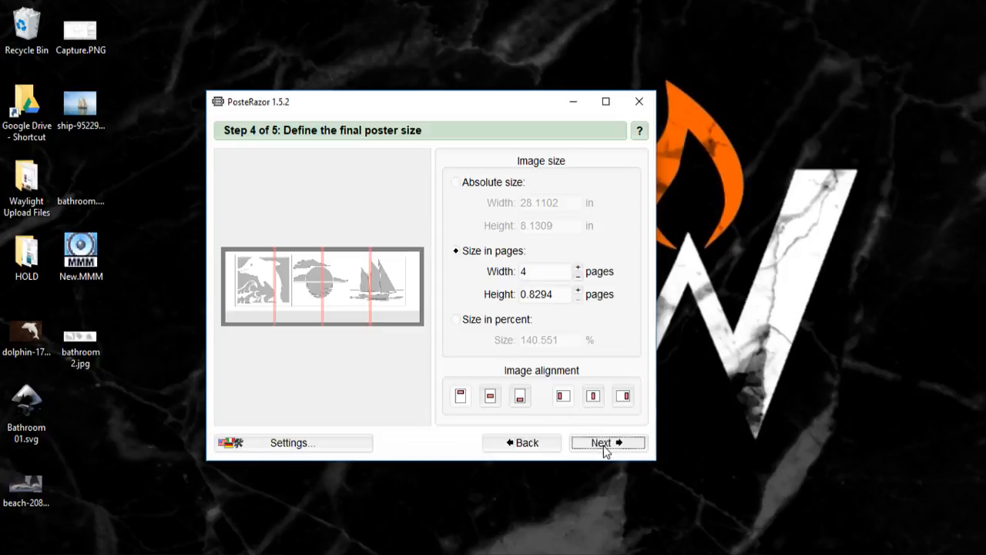
Step: Save the tiled poster to the Desktop as a PDF named "enlarged bathroom"
click(605, 444)
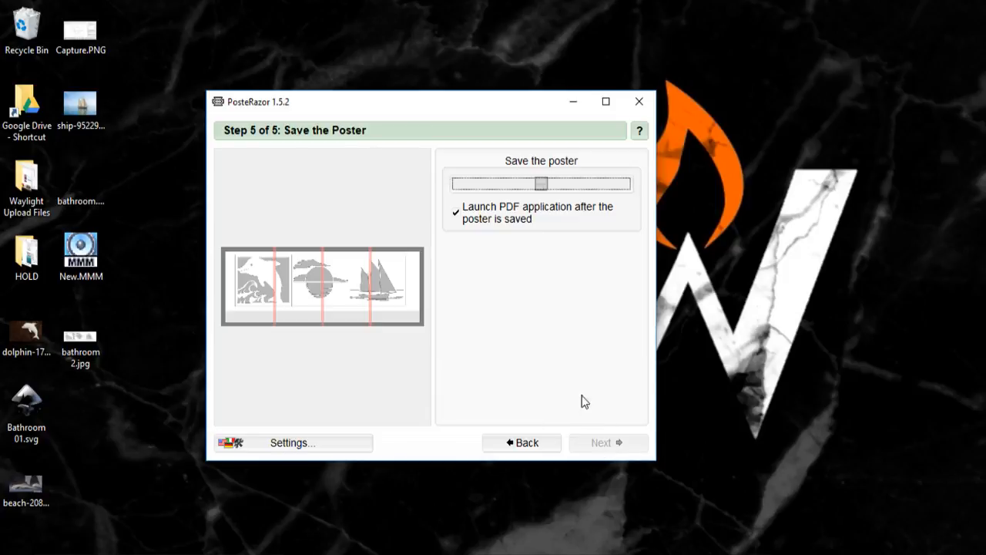
click(542, 184)
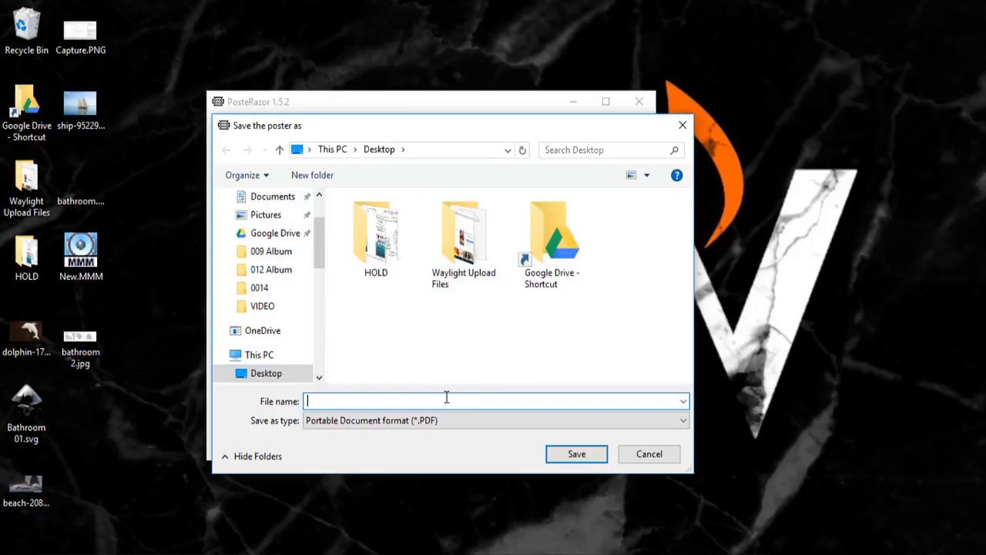
text(enlarged bathroom)
click(572, 453)
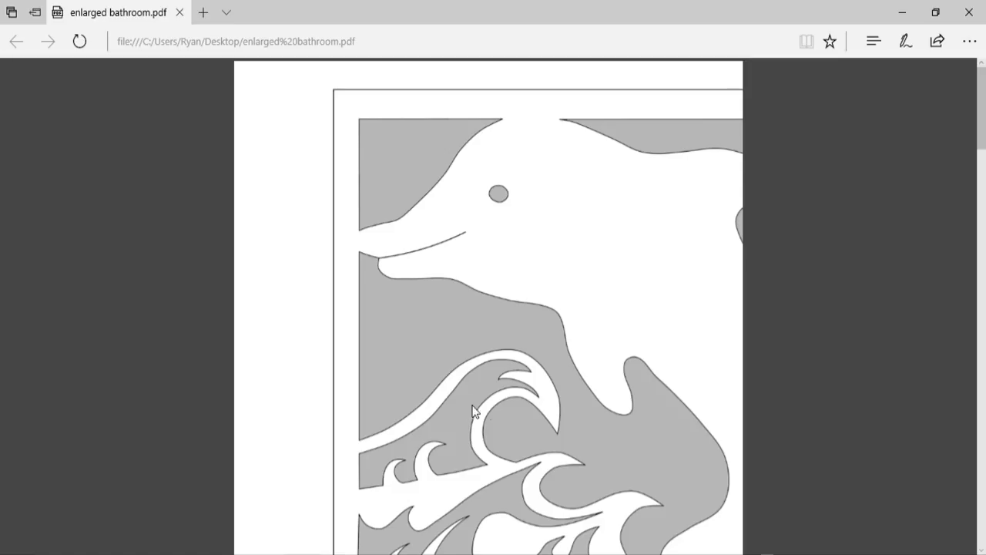
Step: Examine the pages of the enlarged bathroom PDF to check how the dolphin, sunset and ship are split across them
scroll(431, 137, down, 15)
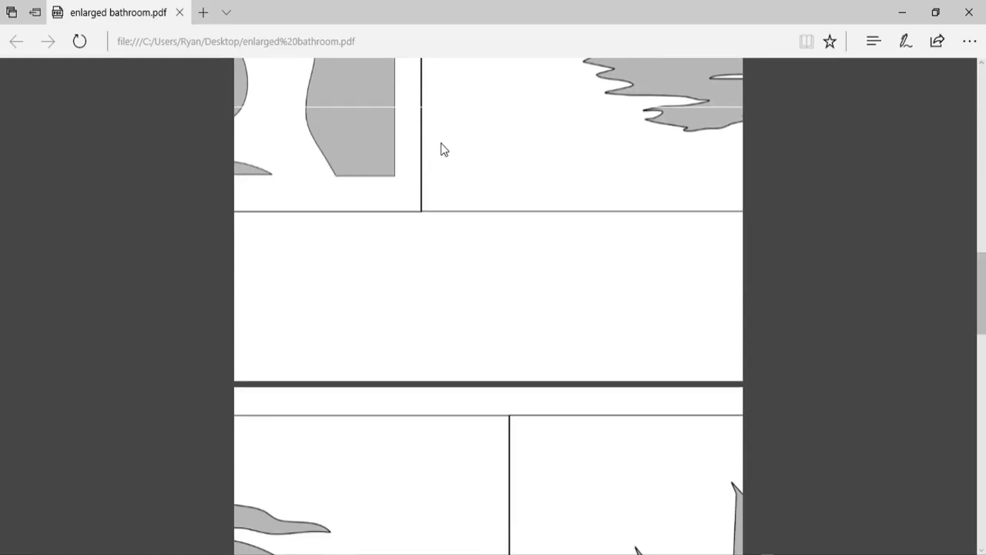
scroll(440, 149, down, 2)
scroll(447, 145, up, 15)
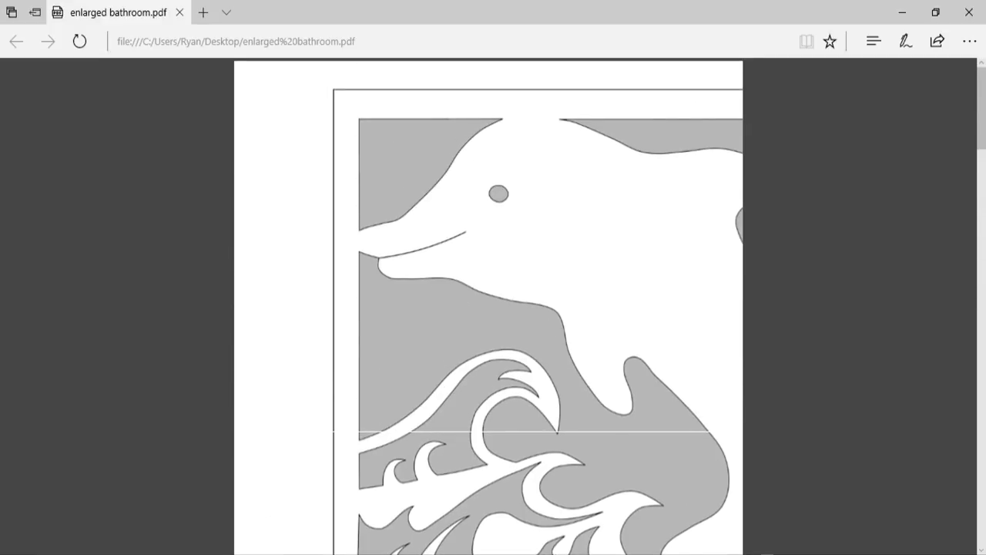
click(585, 554)
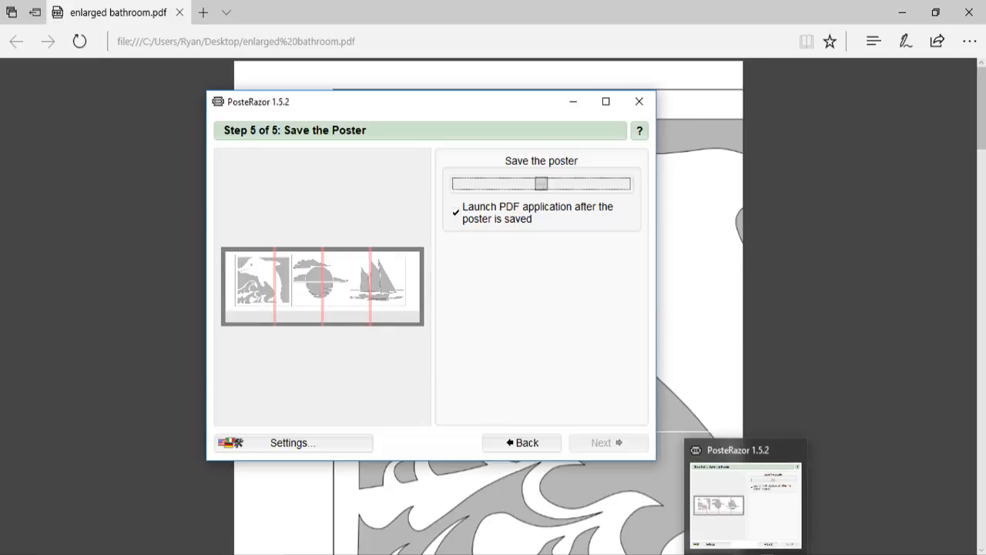
click(743, 553)
scroll(649, 324, down, 15)
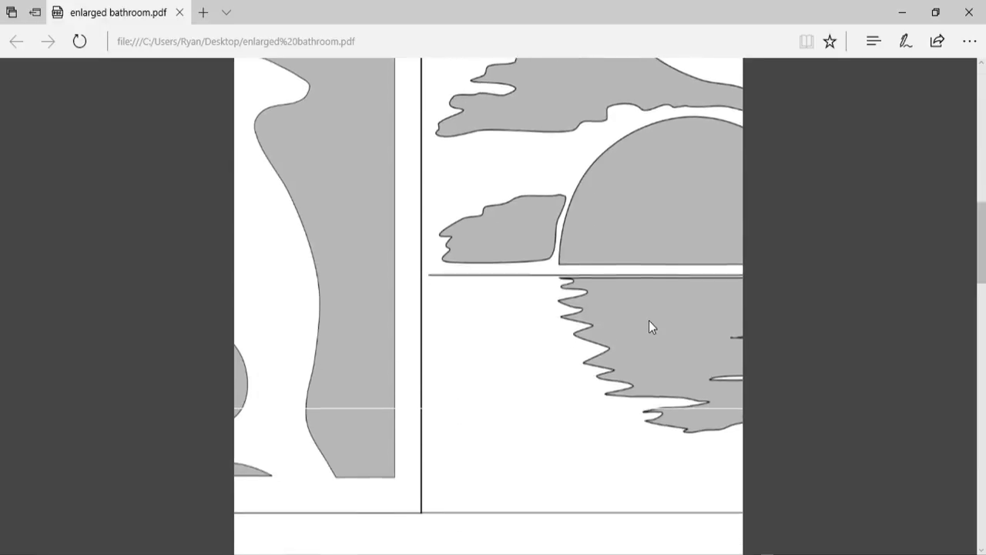
scroll(651, 327, down, 15)
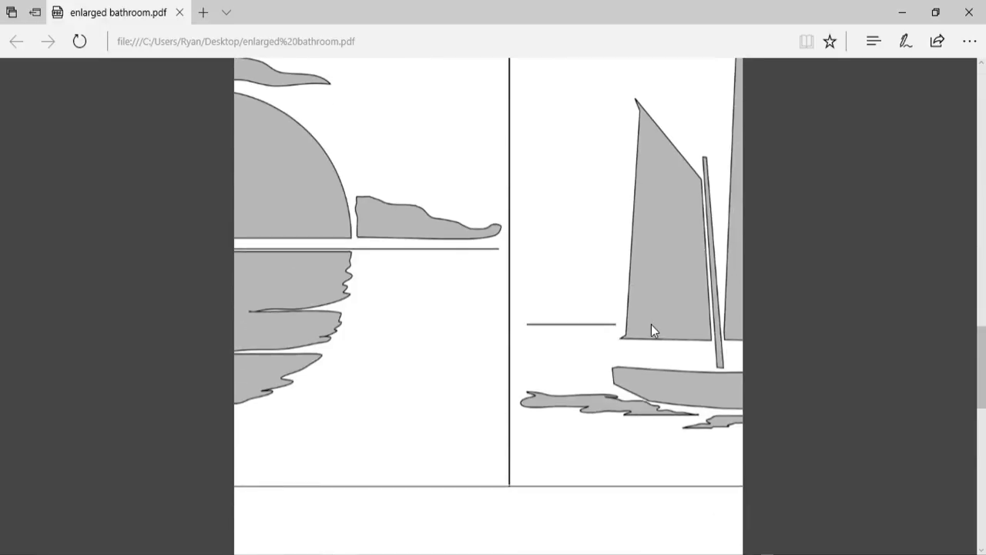
scroll(654, 330, down, 2)
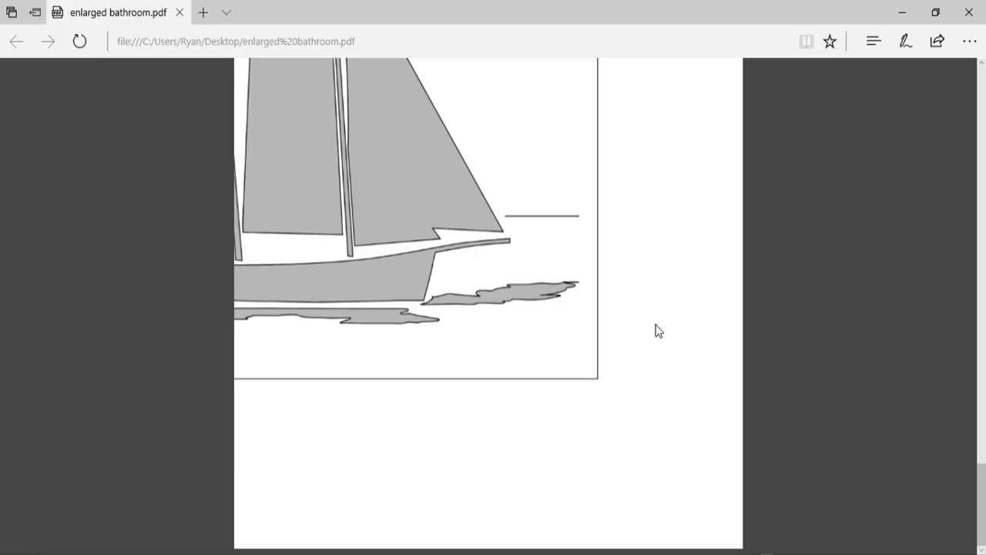
Step: Review the enlarged bathroom PDF from the ship's last page back to the dolphin's first page, inspecting the borders and page edges
scroll(659, 330, up, 1)
scroll(659, 331, down, 12)
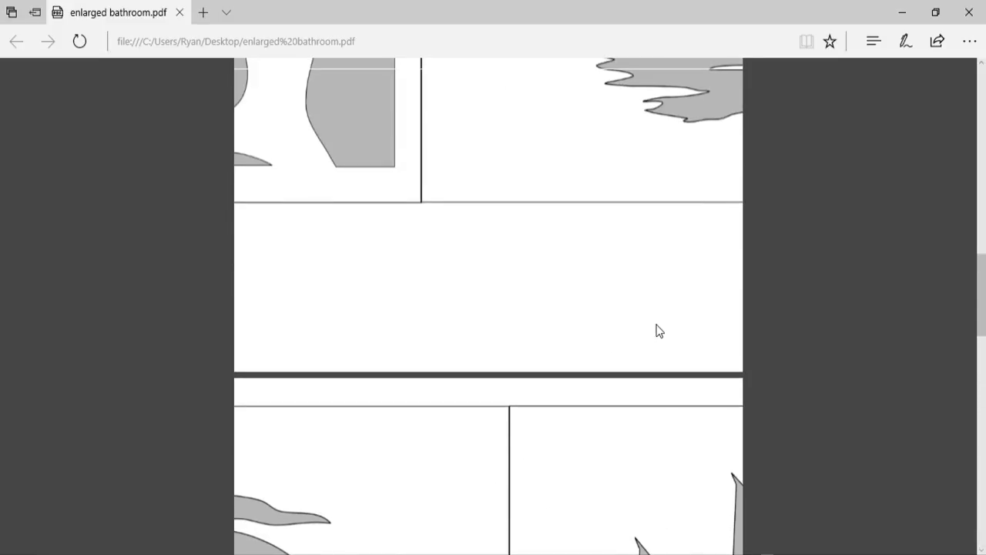
scroll(659, 327, down, 2)
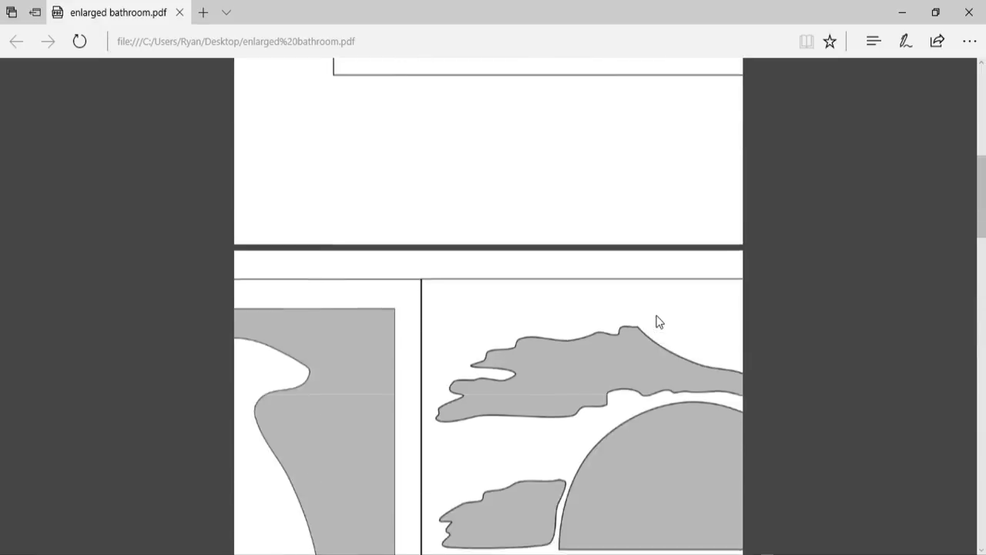
scroll(657, 320, up, 8)
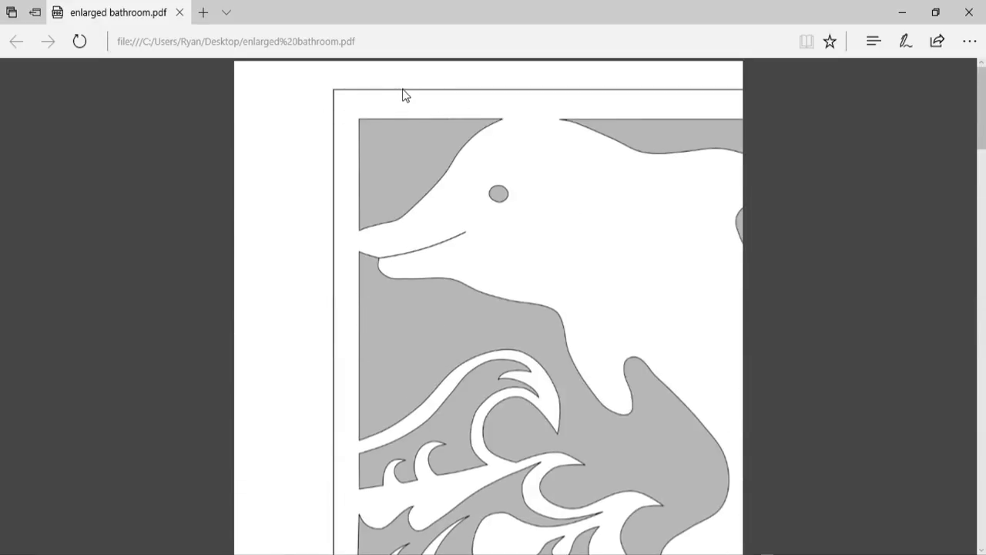
scroll(389, 81, down, 3)
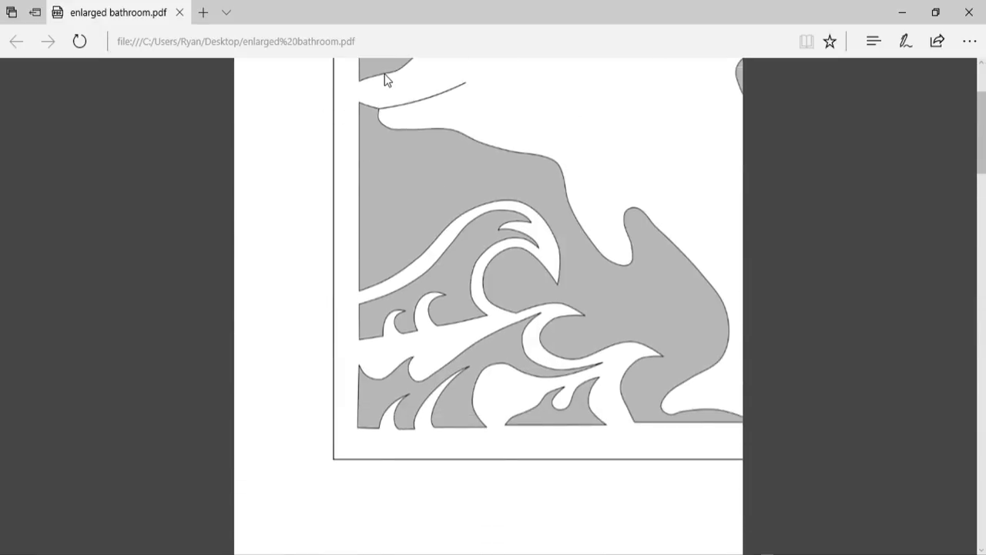
scroll(393, 96, up, 3)
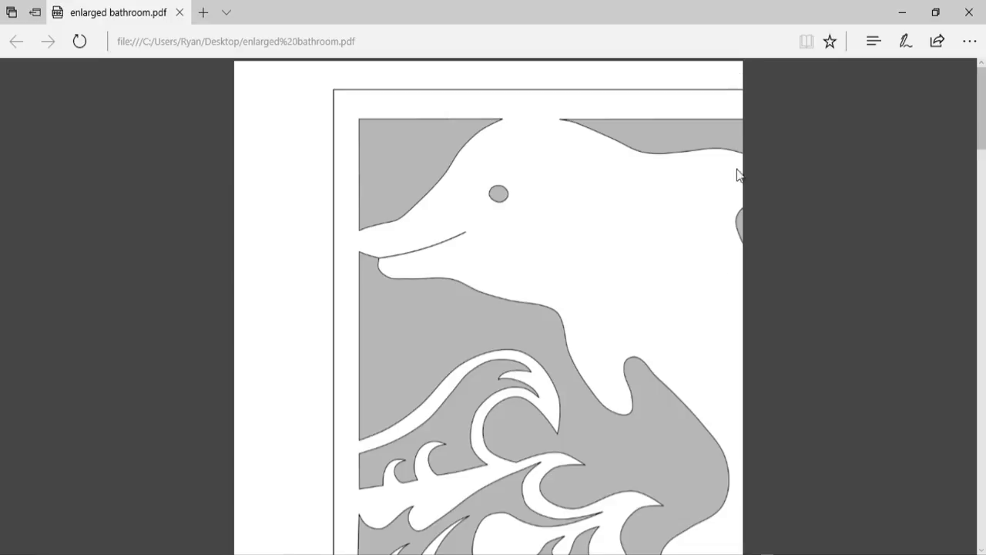
scroll(732, 388, down, 5)
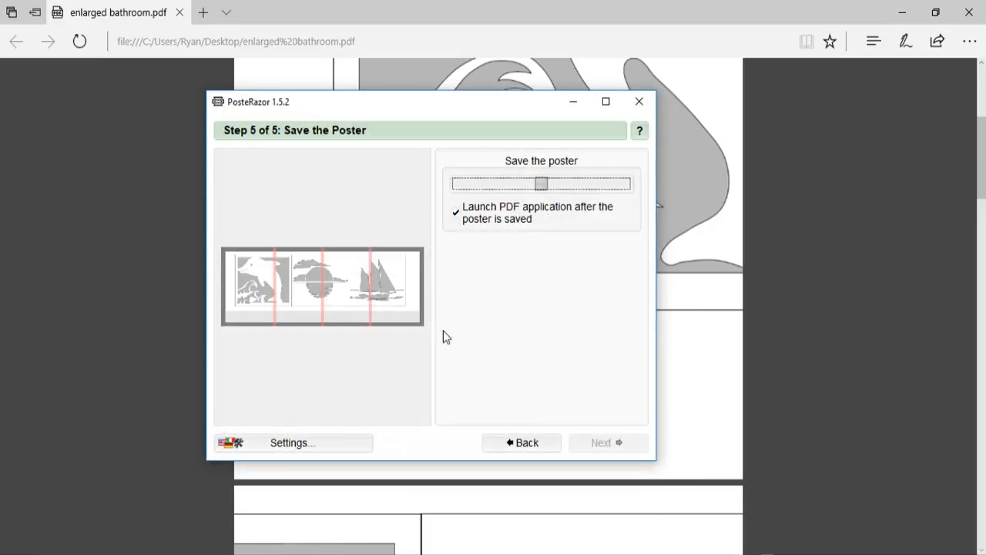
Step: Switch to PosteRazor, go back to the image tile overlapping settings to review them, and close the program
click(518, 442)
click(518, 442)
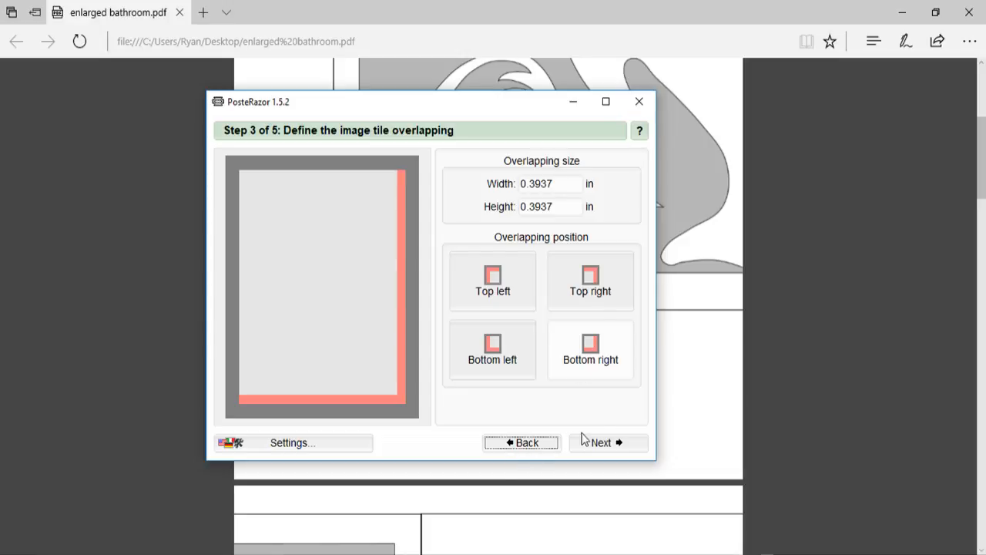
click(638, 102)
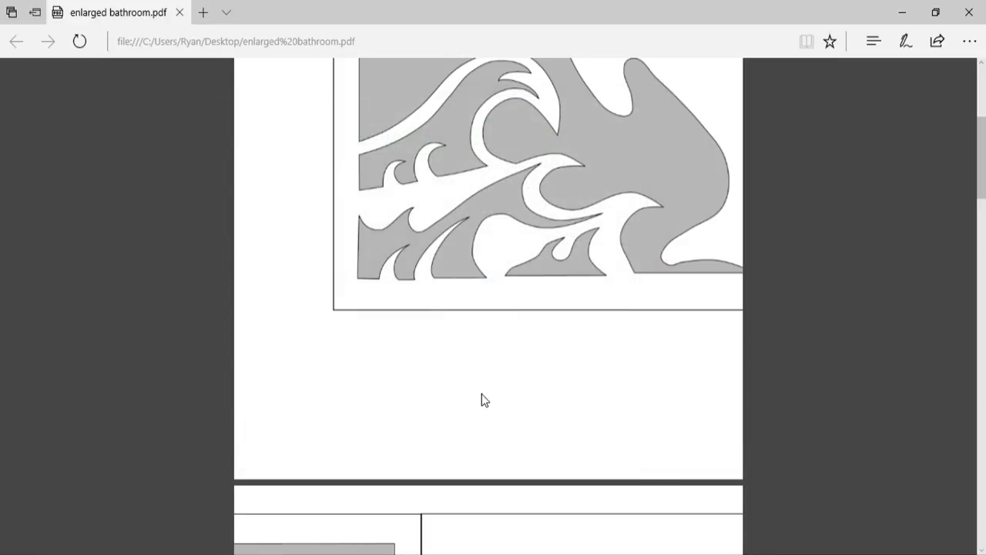
Step: Look through the enlarged PDF once more, from the dolphin page to the ship page and back to the start
scroll(486, 399, down, 12)
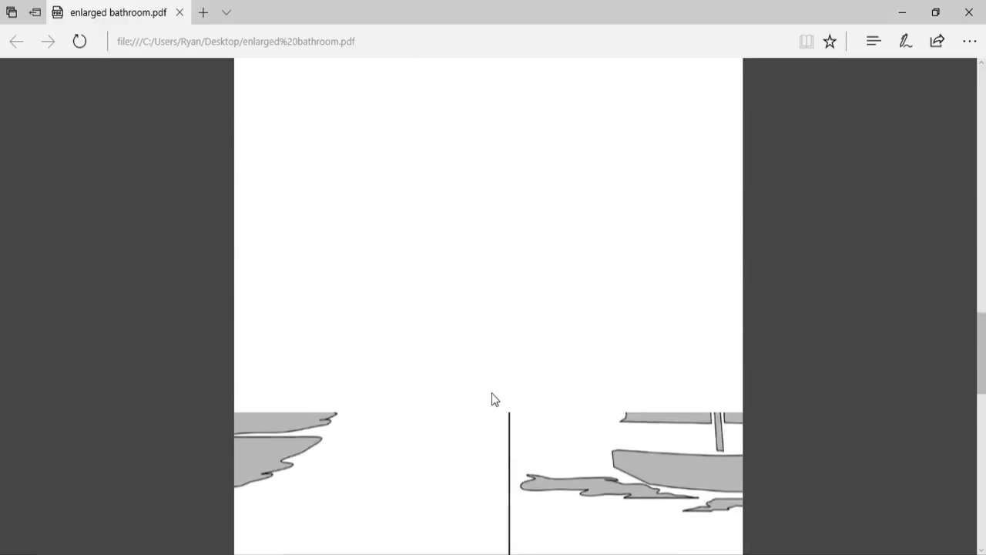
scroll(495, 399, down, 15)
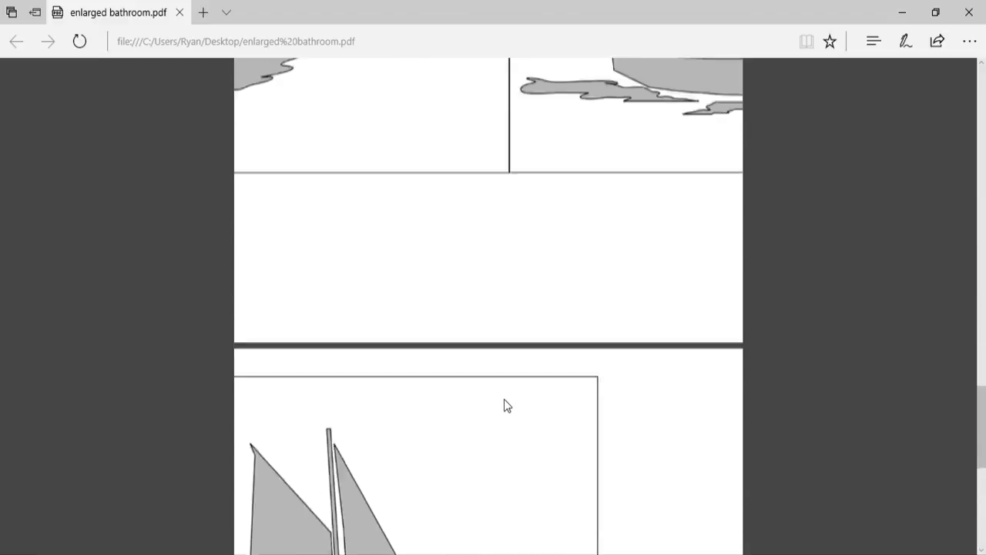
scroll(507, 406, up, 15)
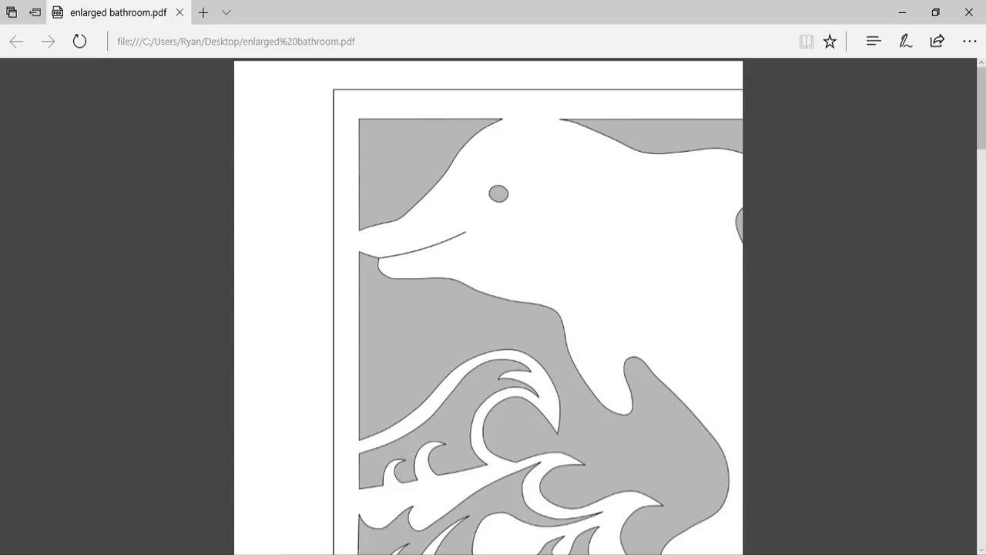
Step: Check the YouTube live dashboard and its chat in Chrome, and switch back to the bathroom pattern drawing in Inkscape
click(435, 554)
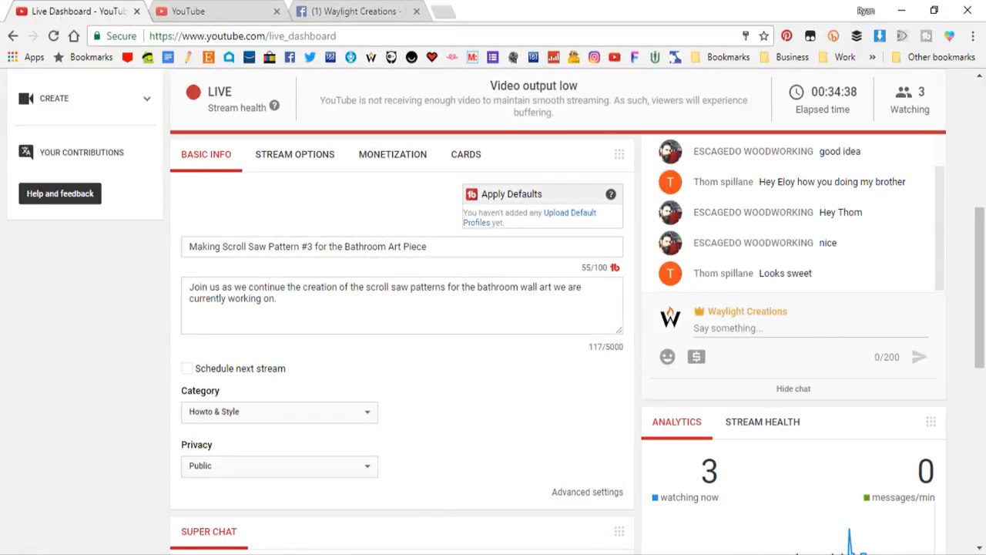
click(802, 554)
click(94, 439)
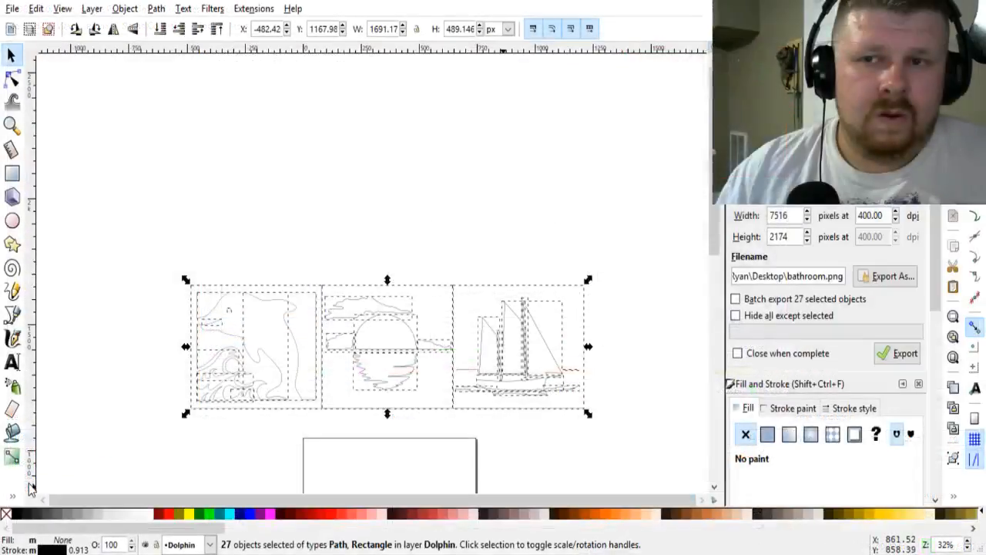